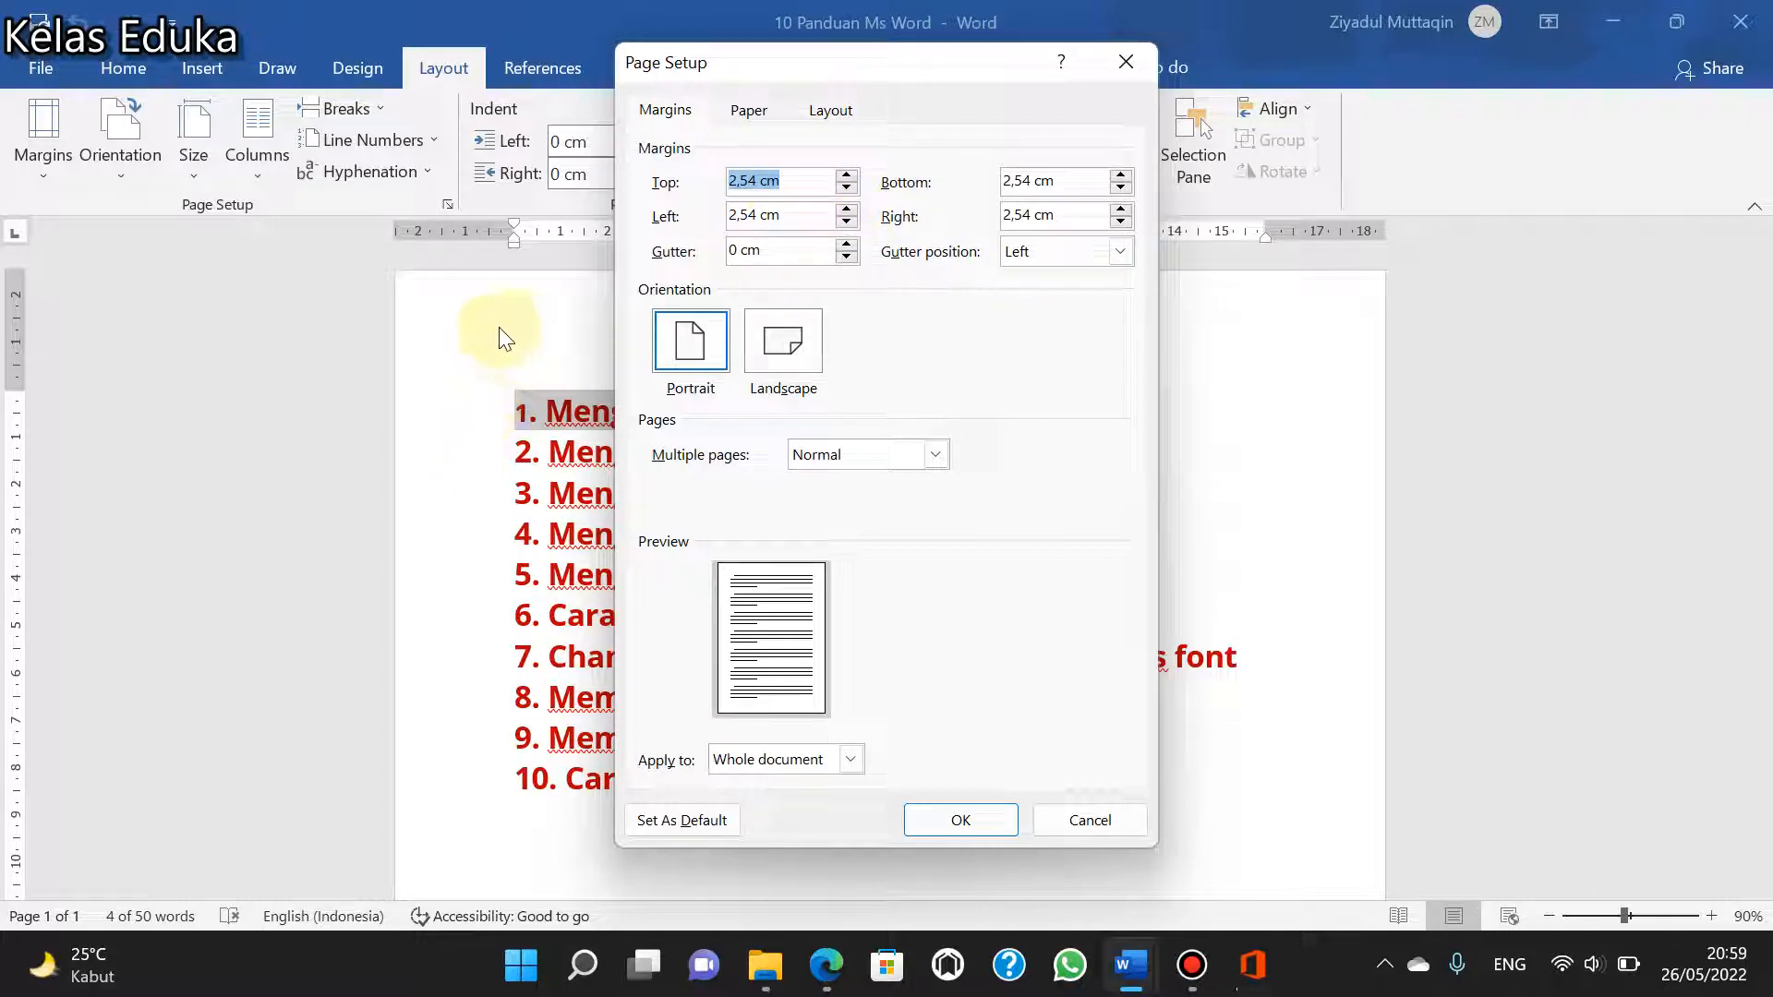
- Set the top page margin to 2 cm for the whole document and apply it
click(557, 352)
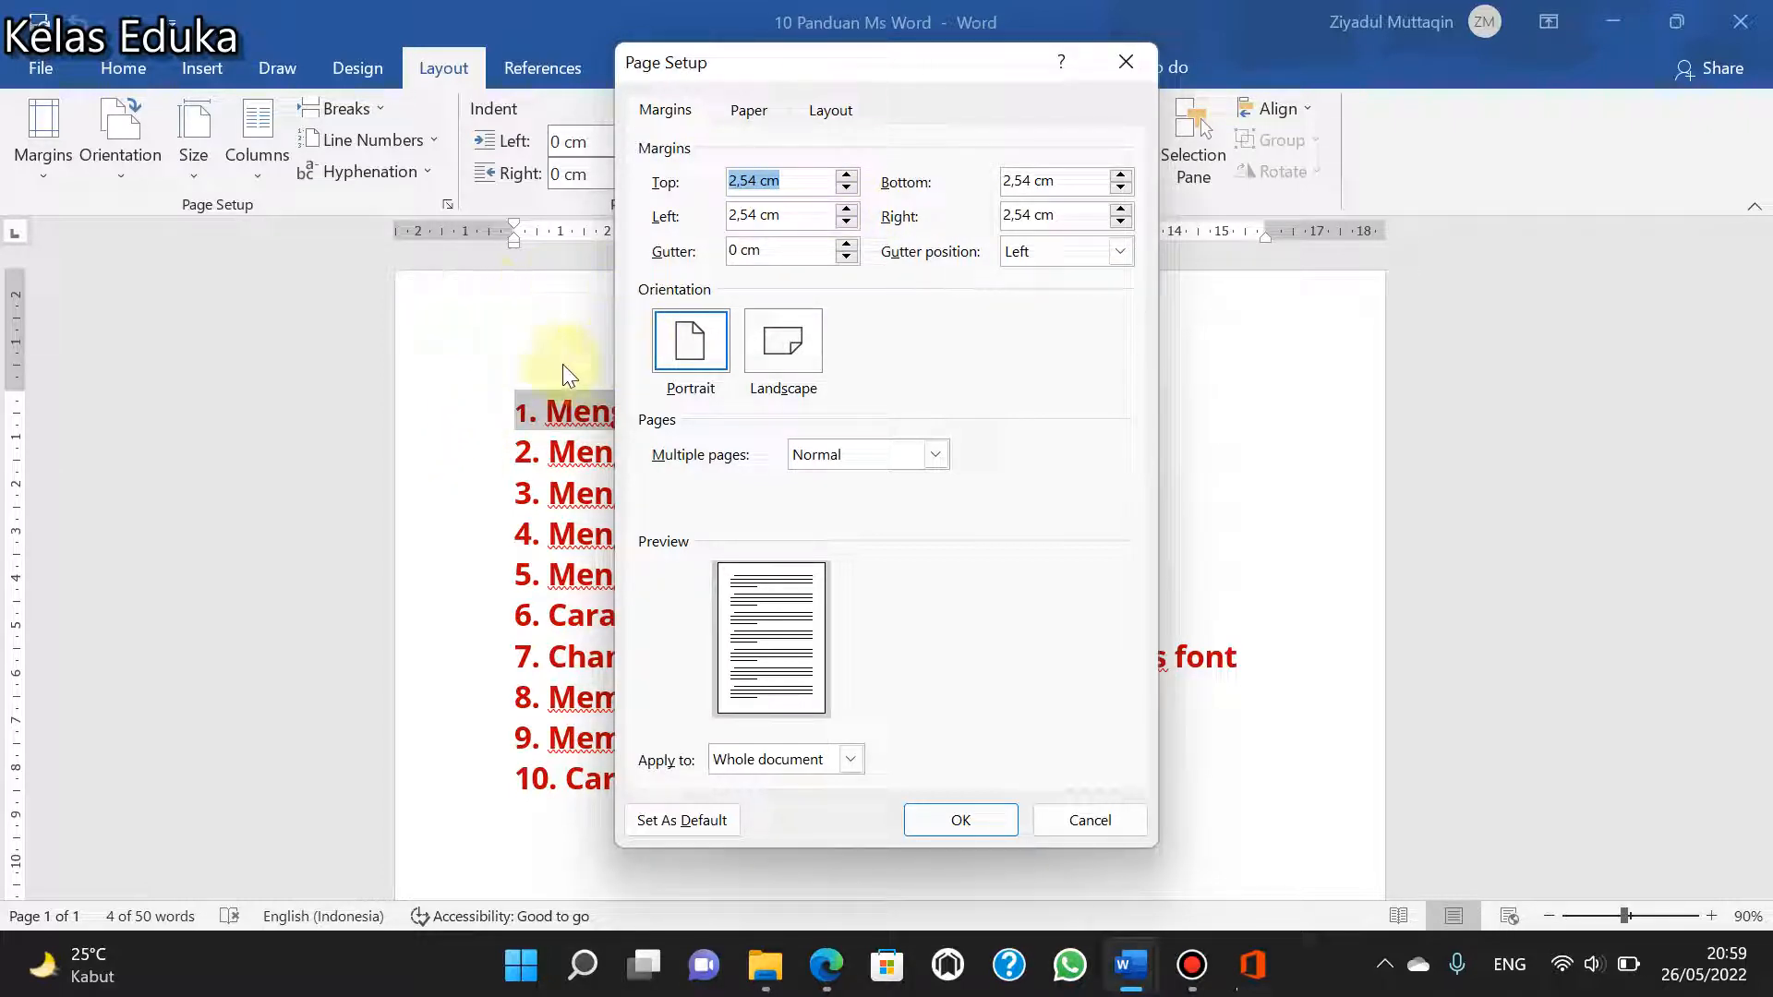
click(846, 187)
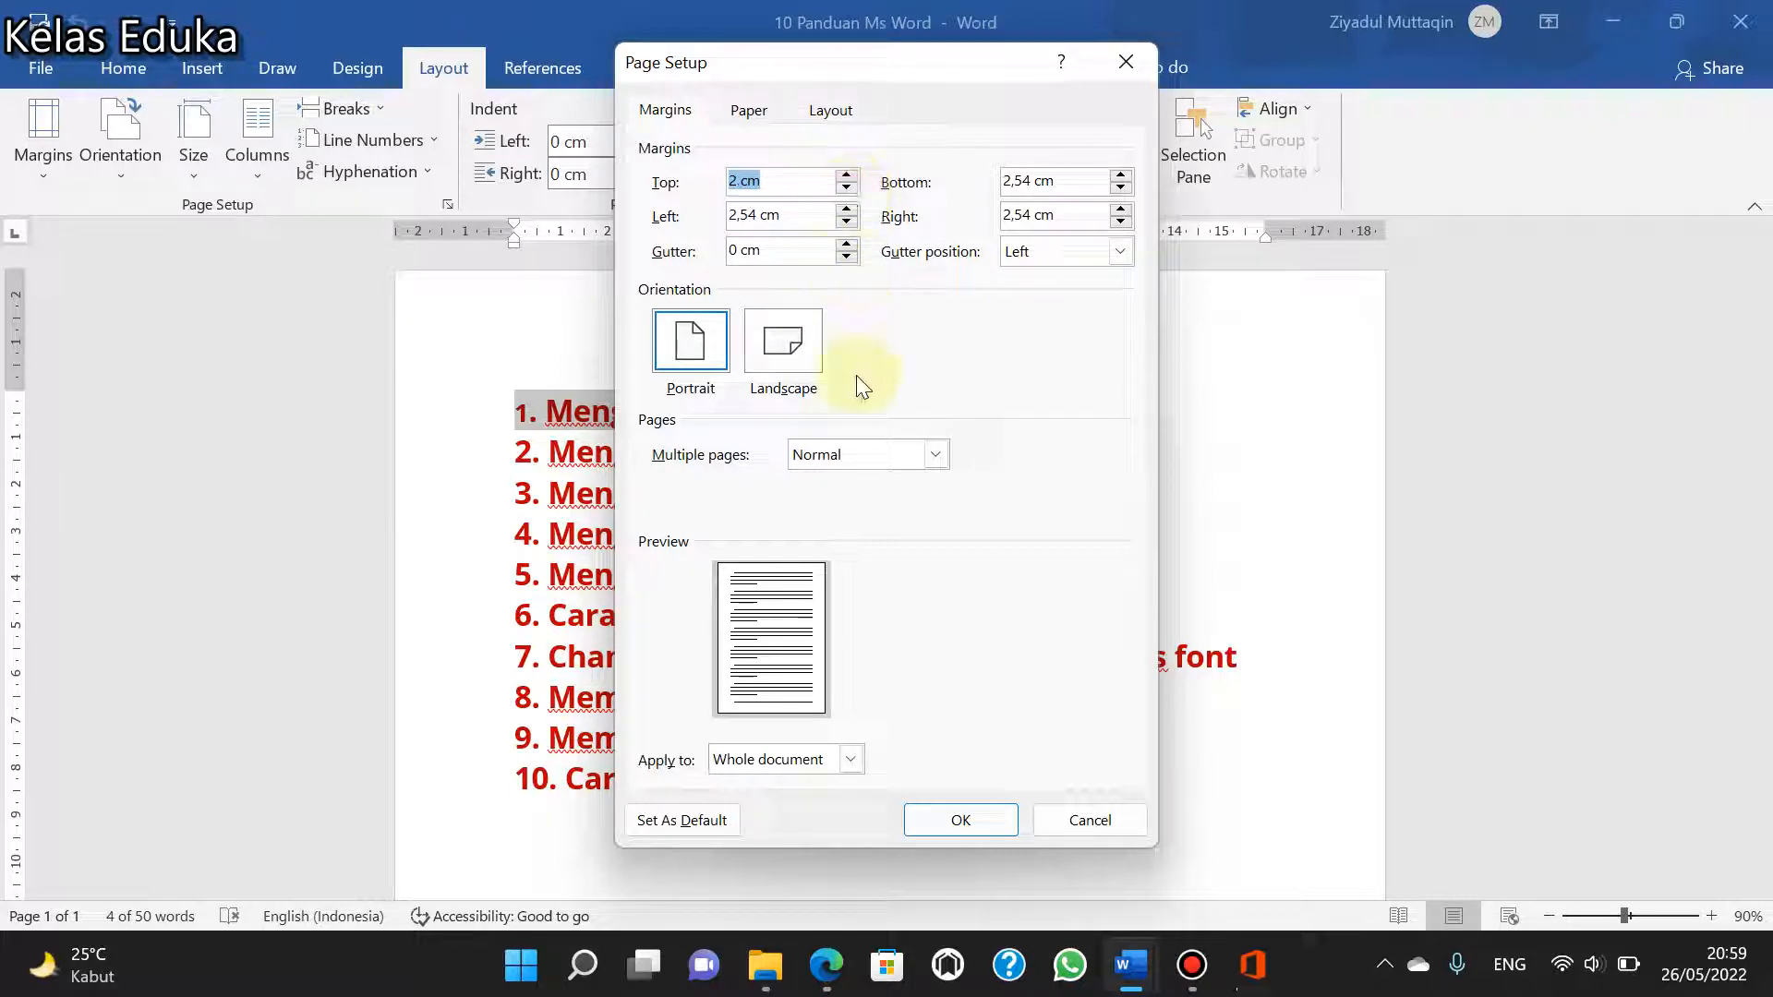
click(955, 819)
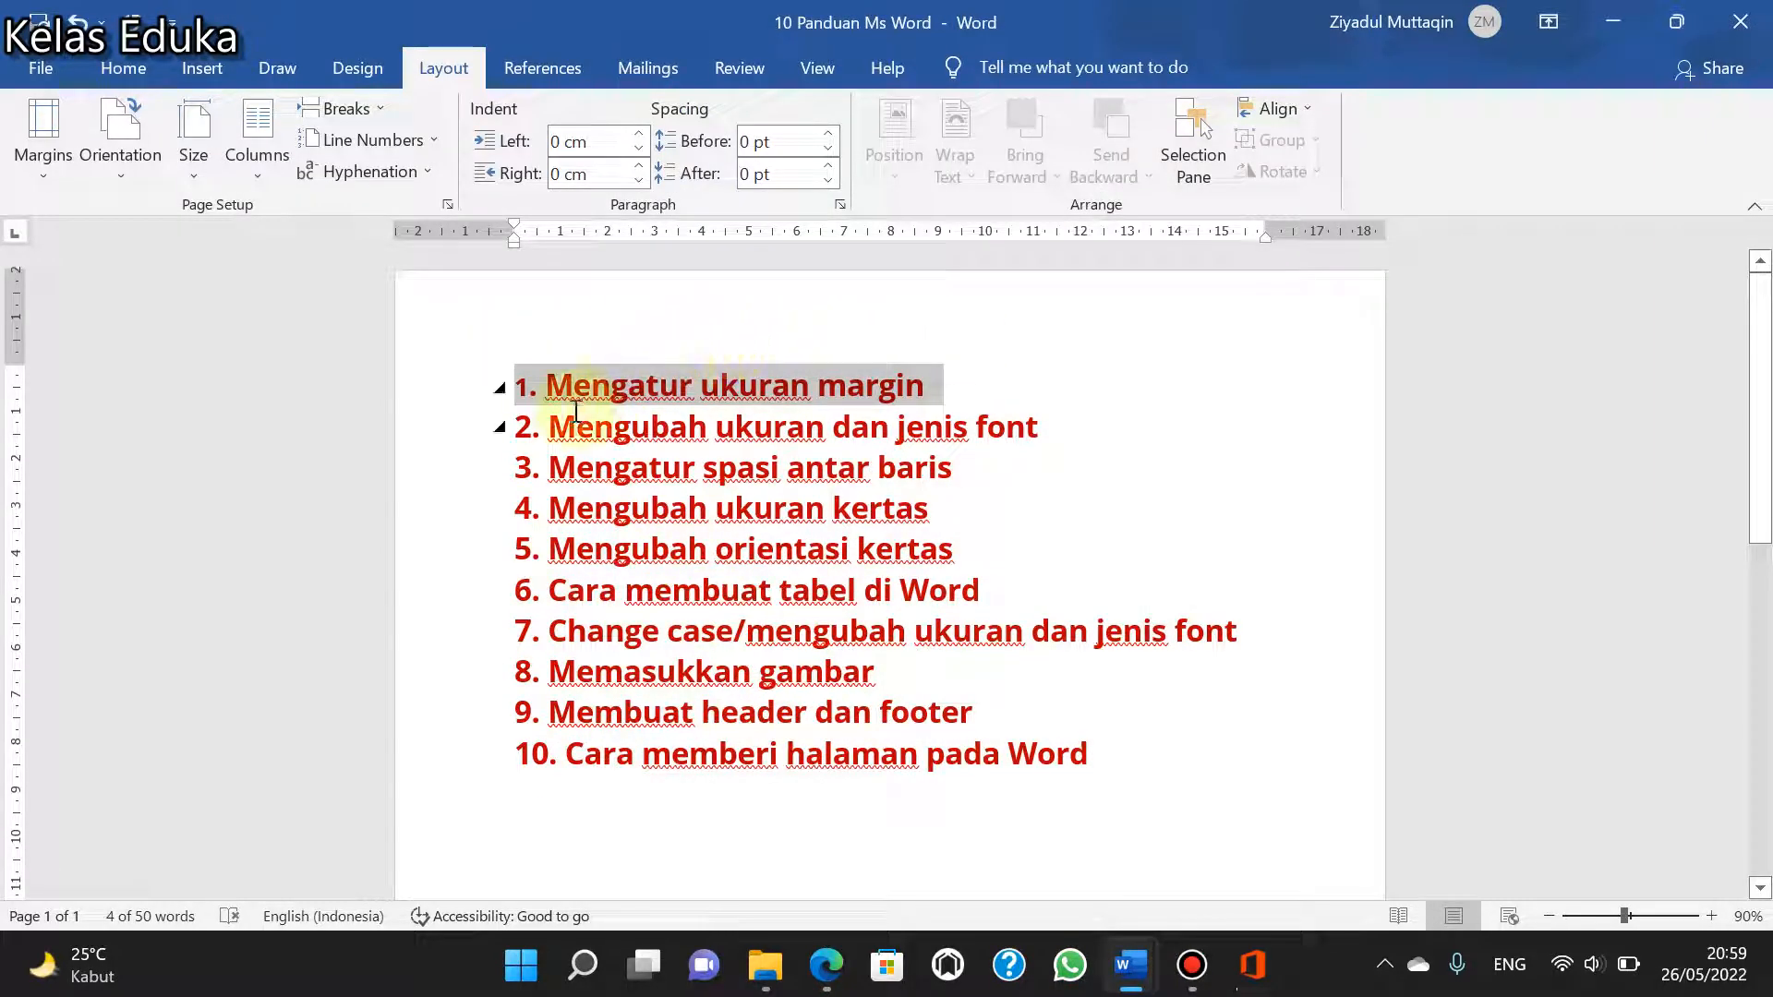
- Change the font of the line "2. Mengubah ukuran dan jenis font" to Calibri (Body)
drag(1074, 440, 504, 426)
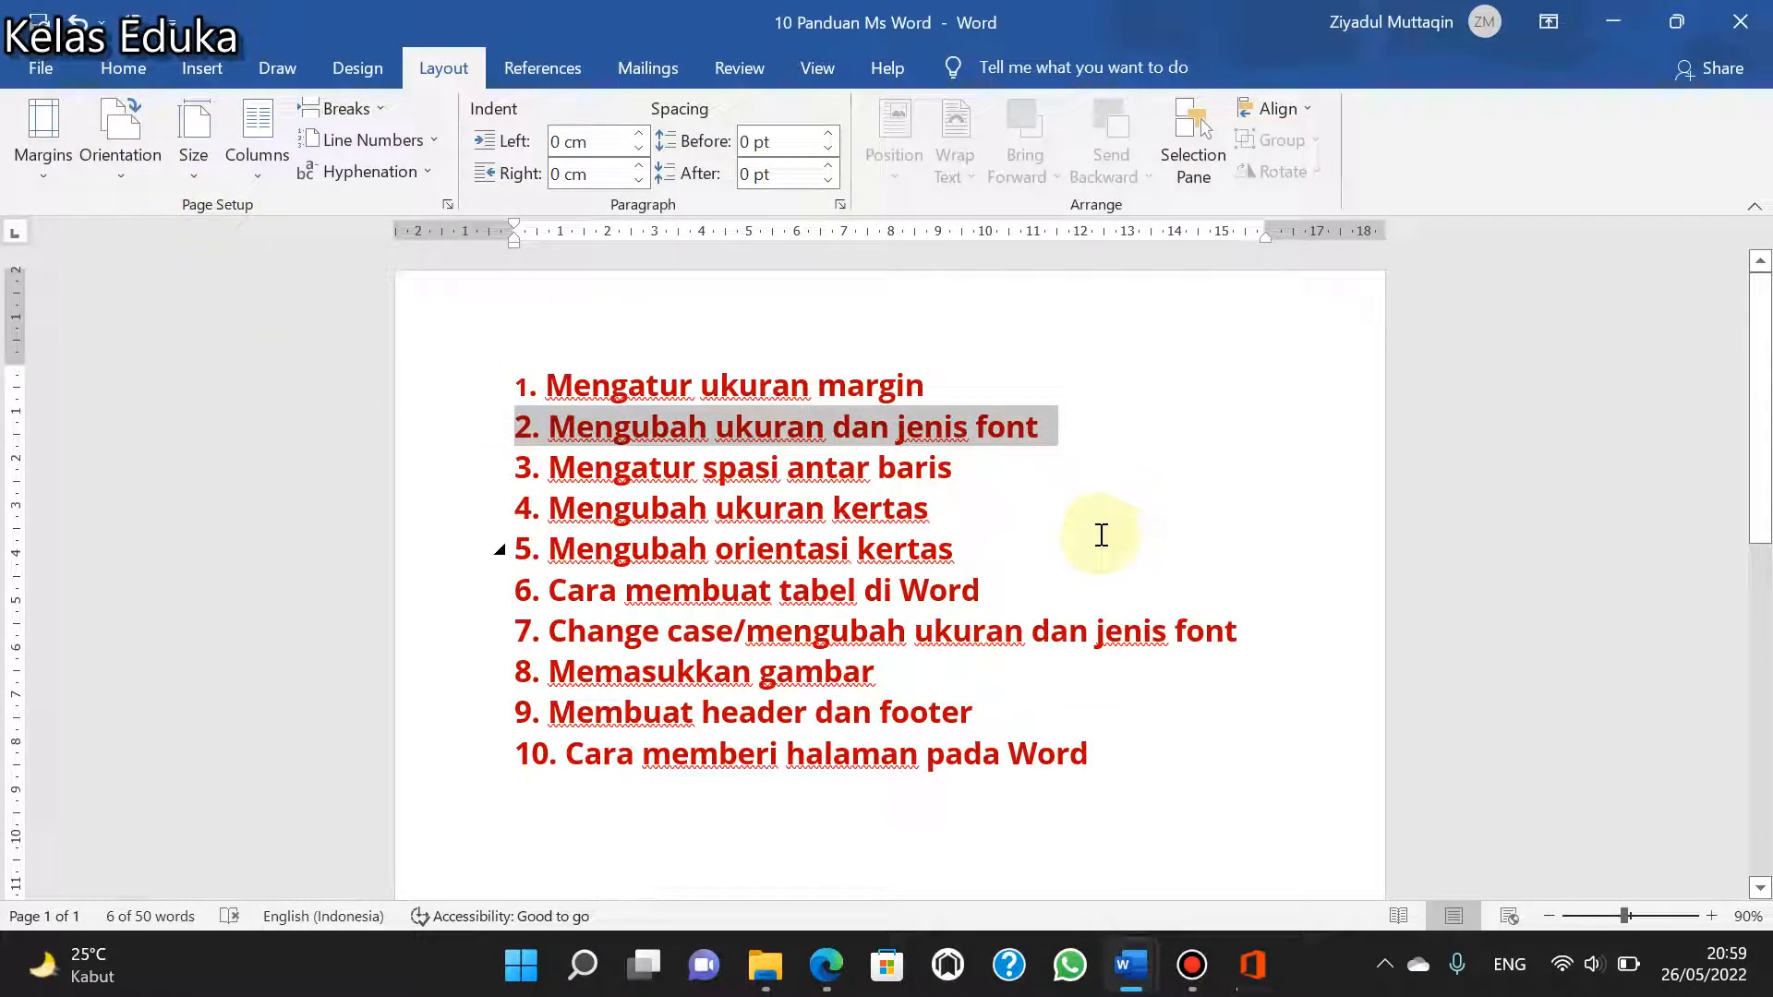
click(135, 77)
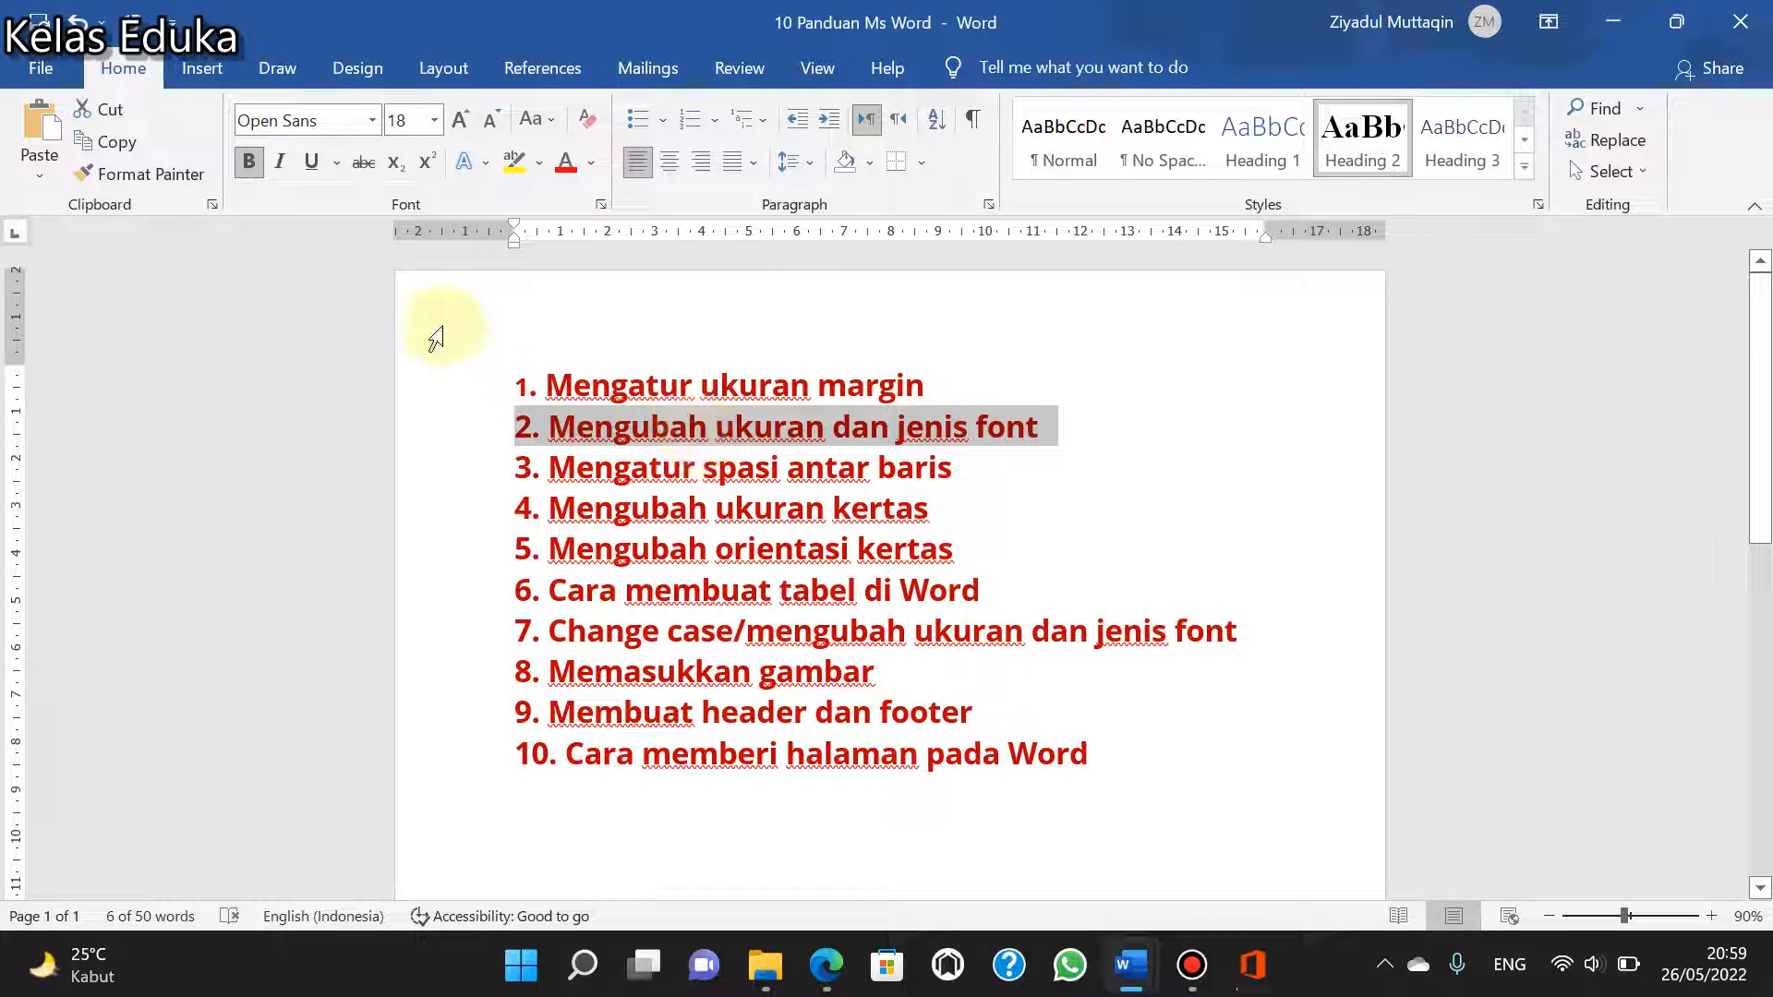
click(432, 120)
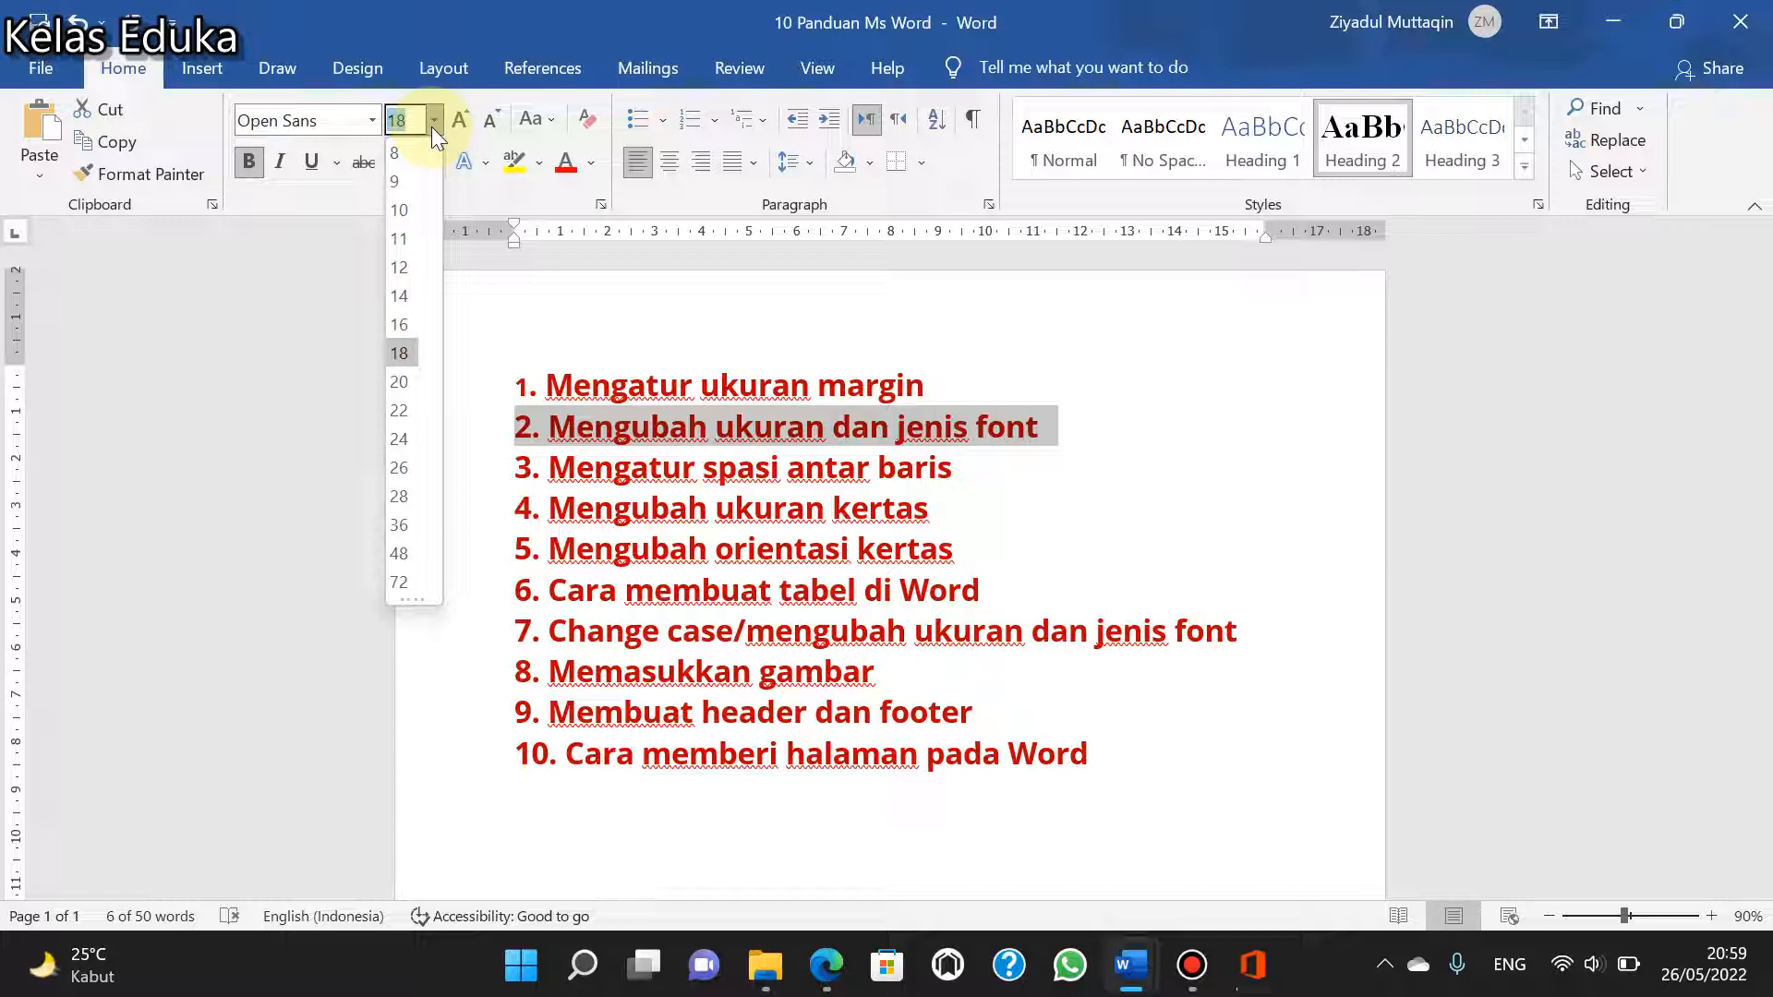
click(431, 128)
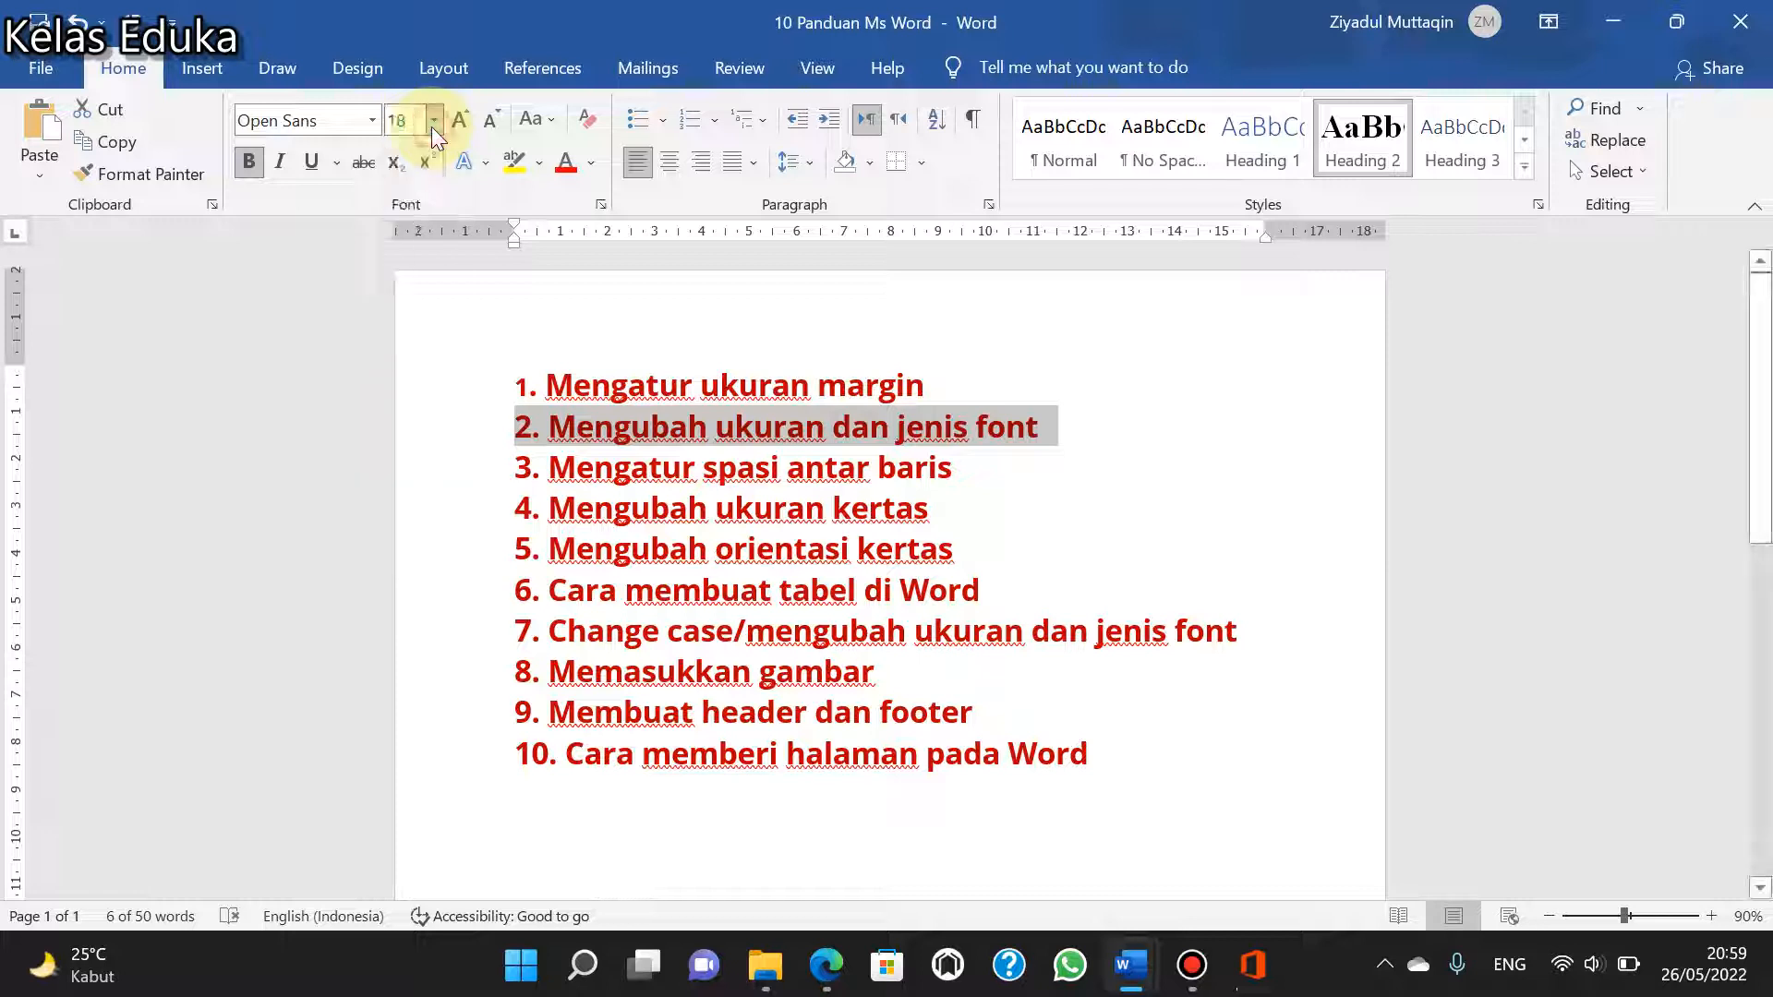
click(367, 130)
click(368, 131)
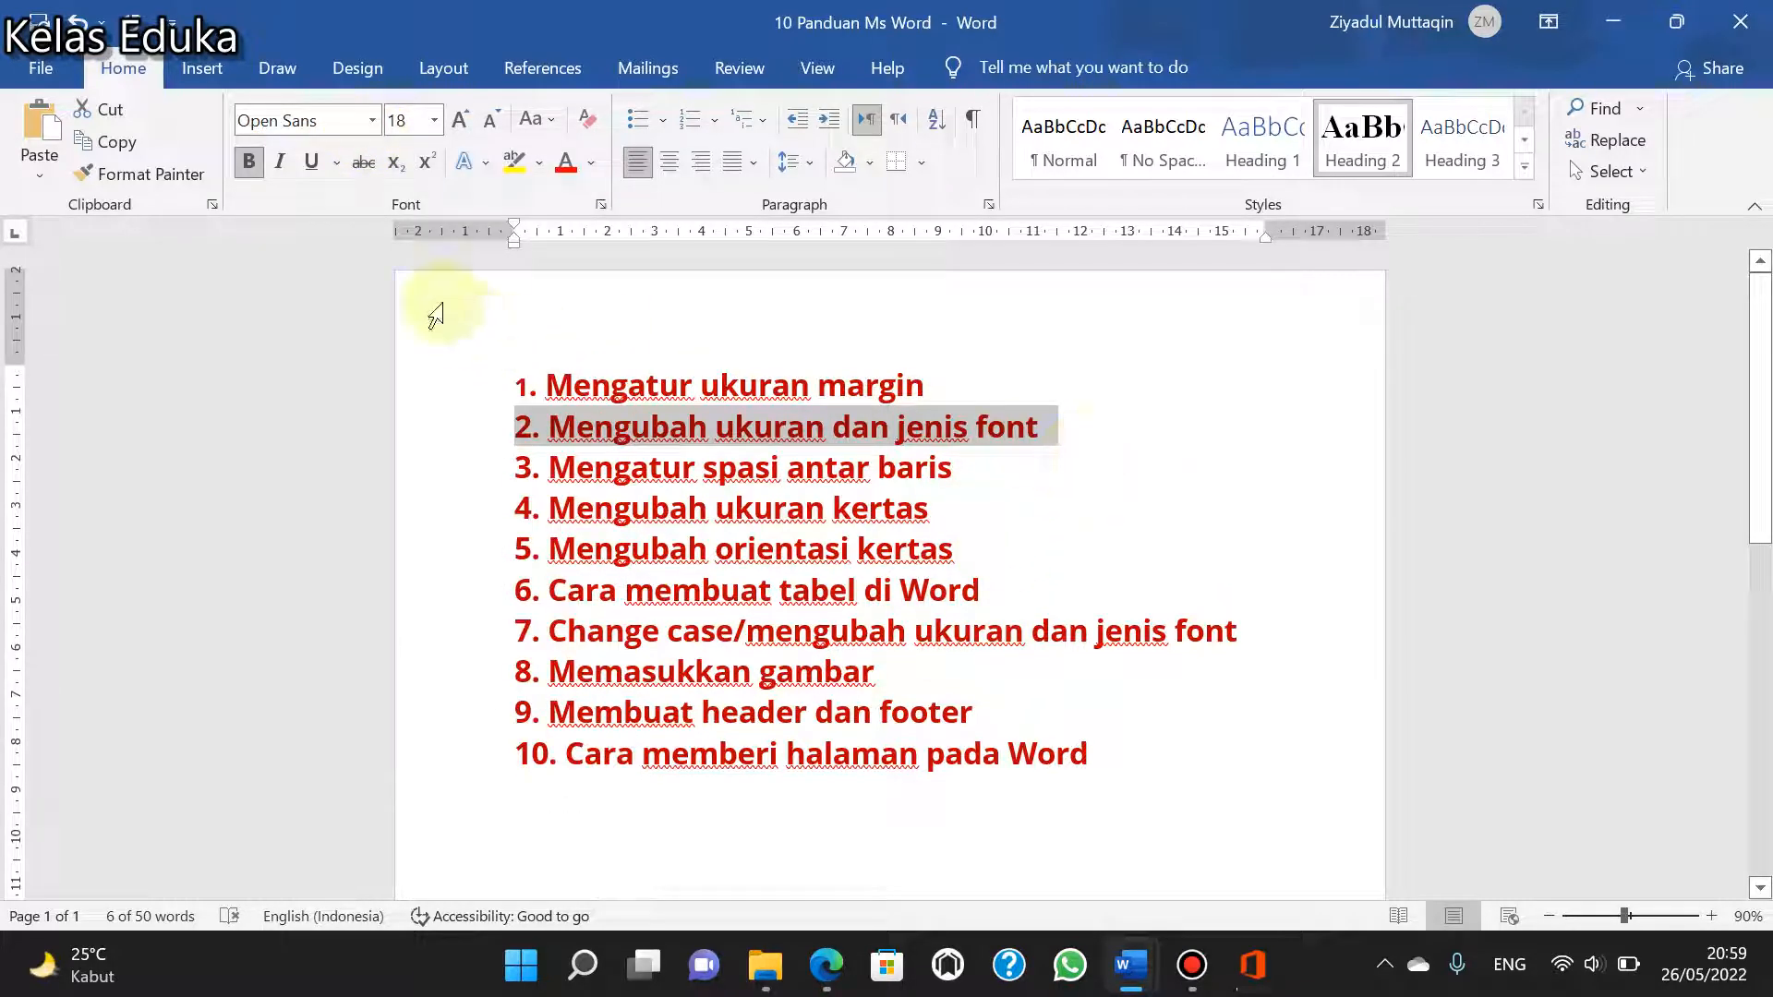
click(375, 125)
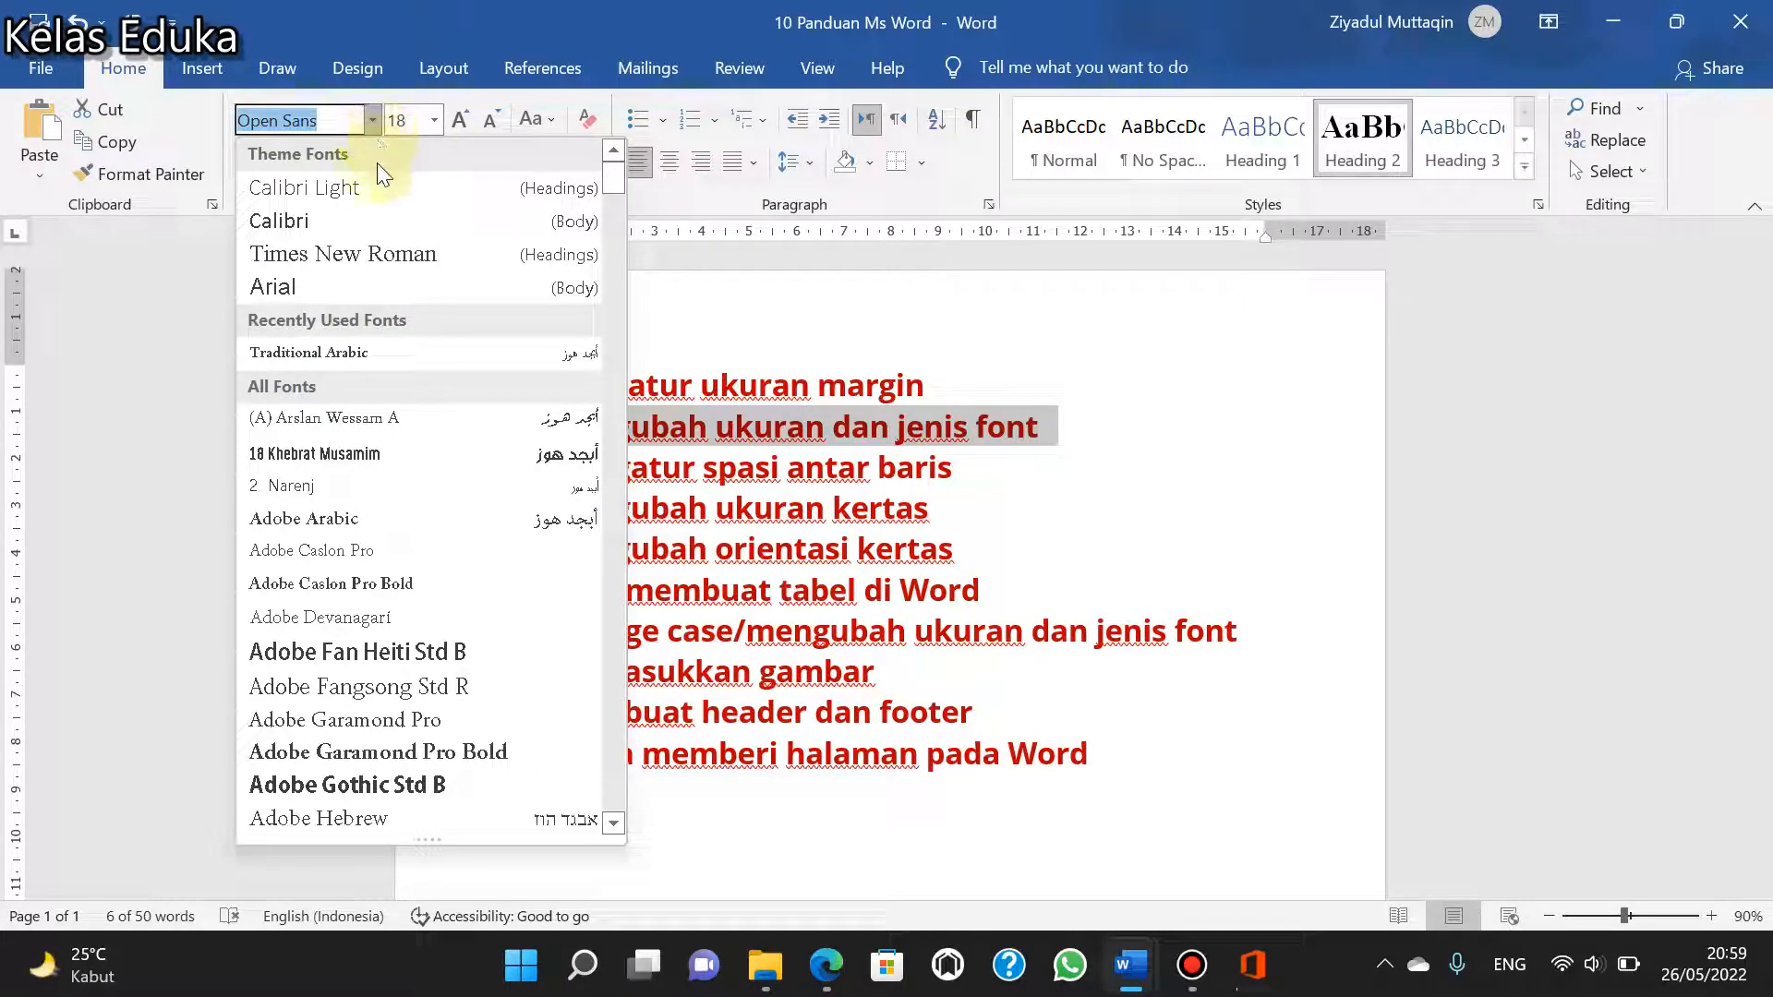
click(364, 222)
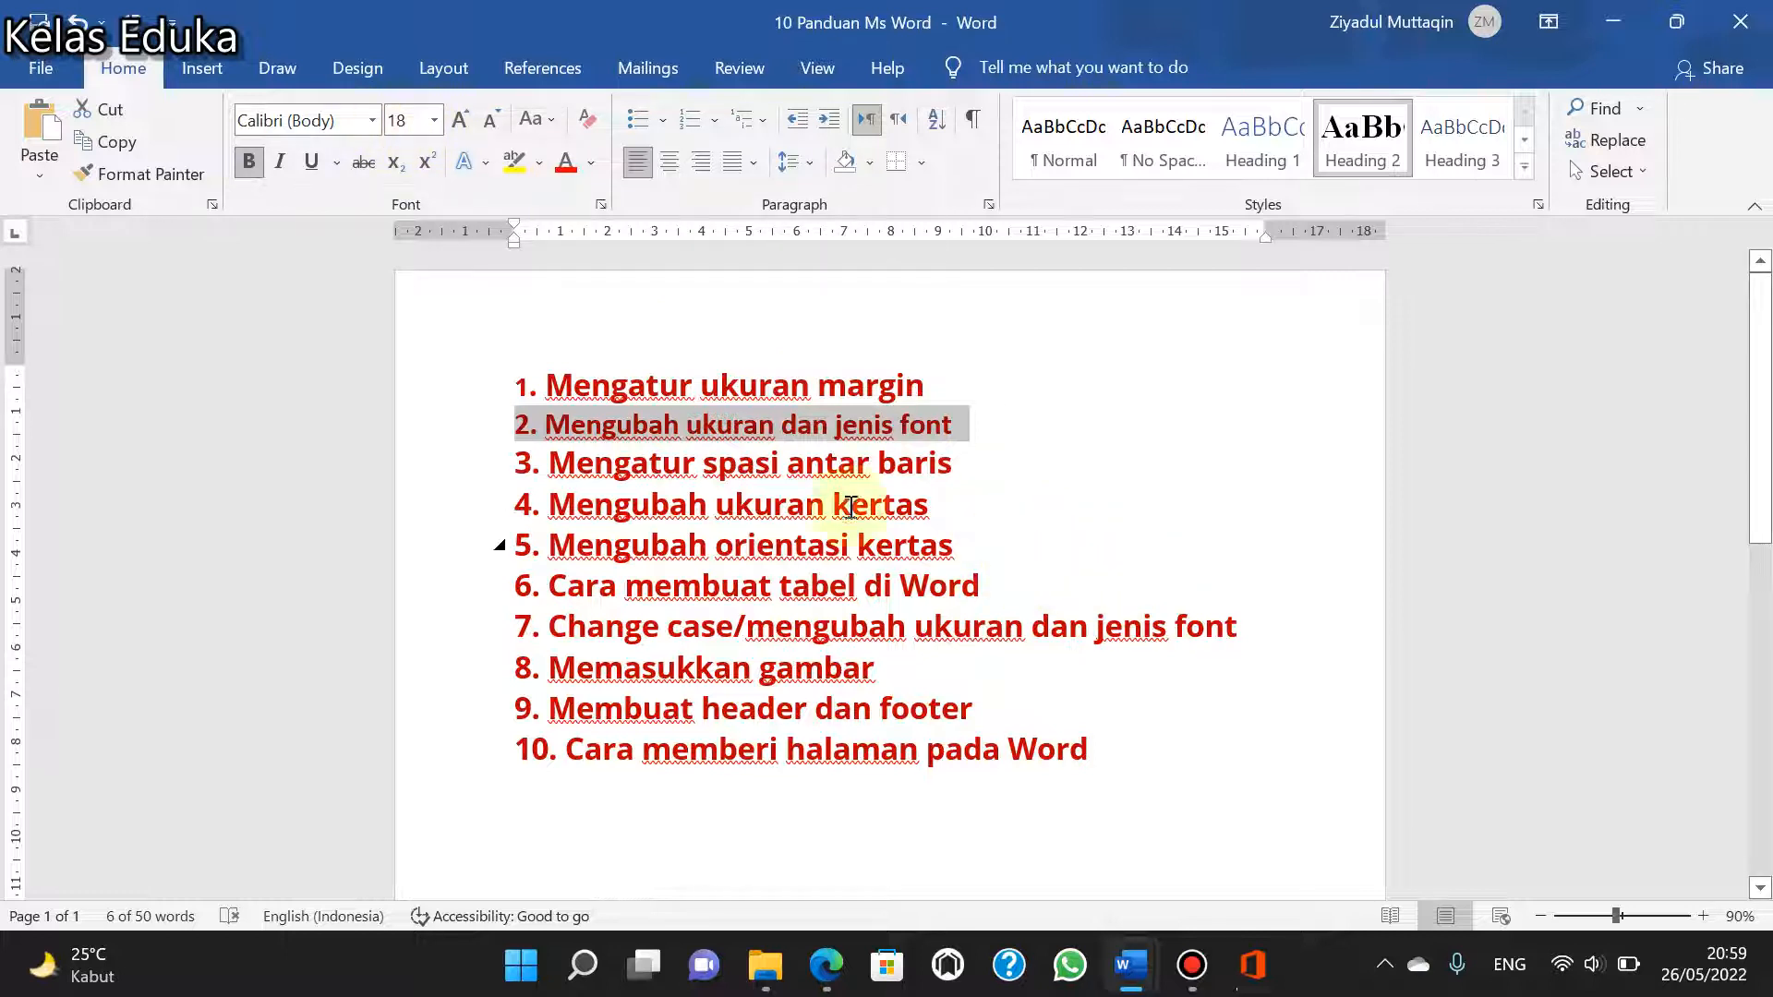
- Set the font size of the second list line to 24 and undo both its size and font changes
click(433, 120)
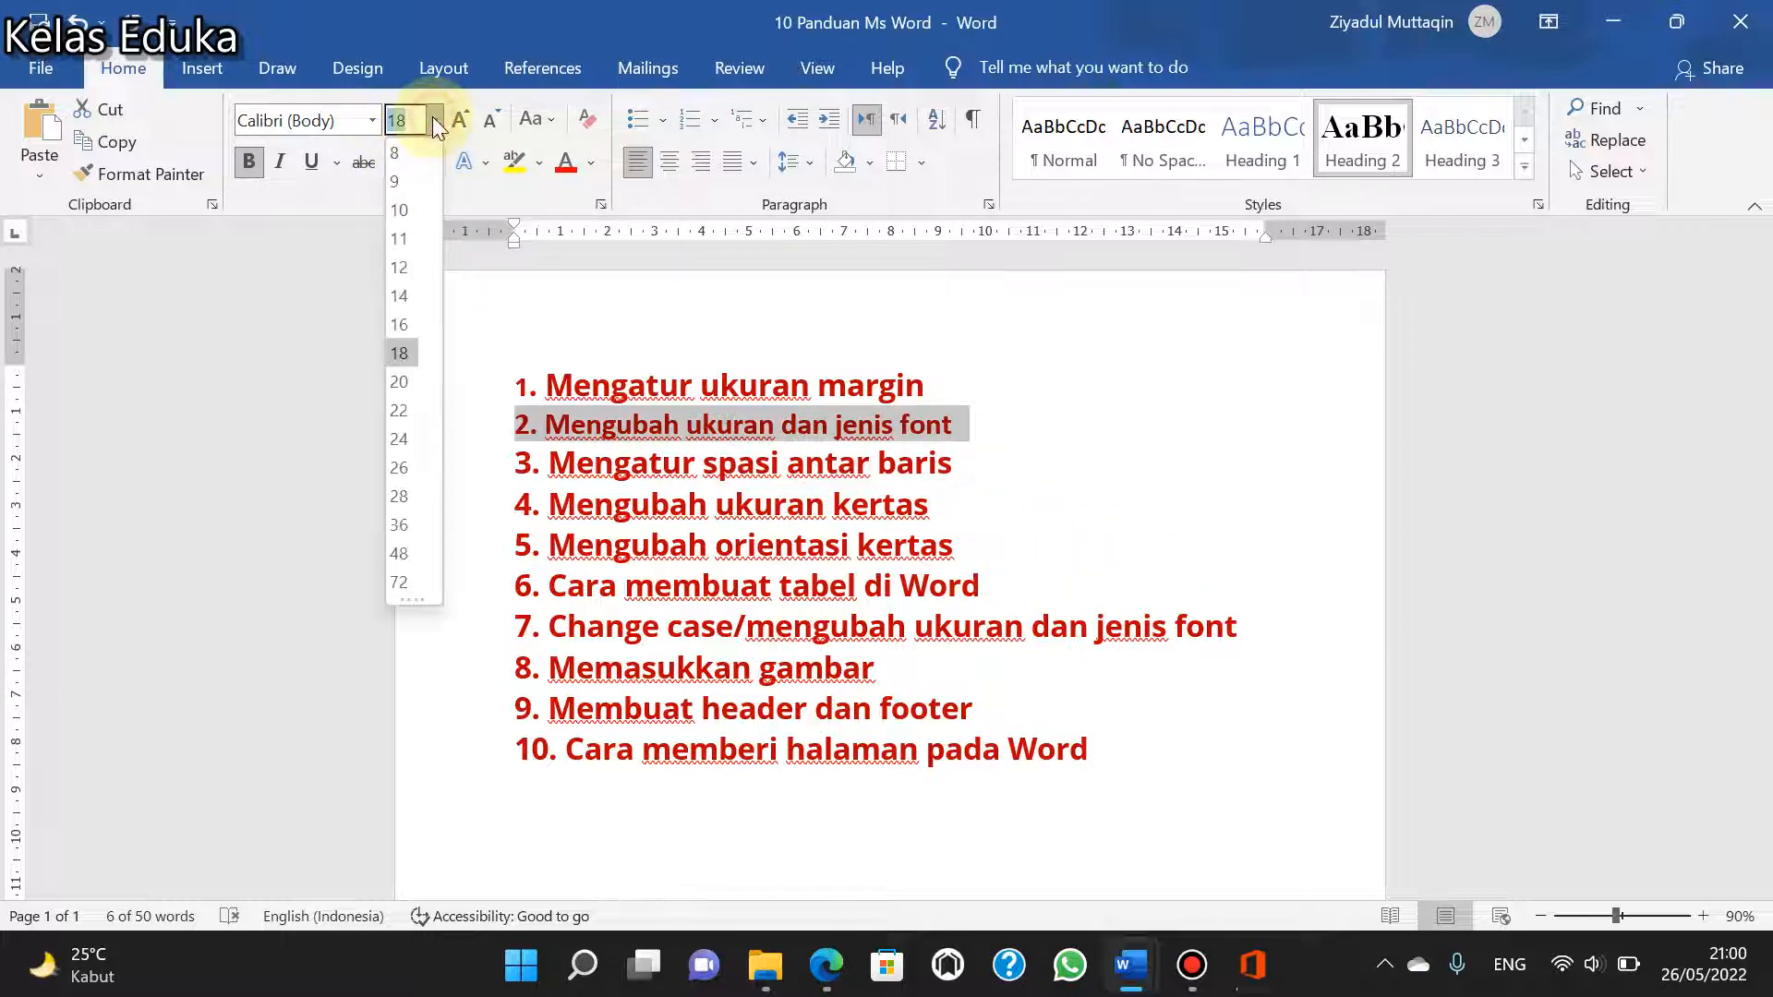
click(404, 440)
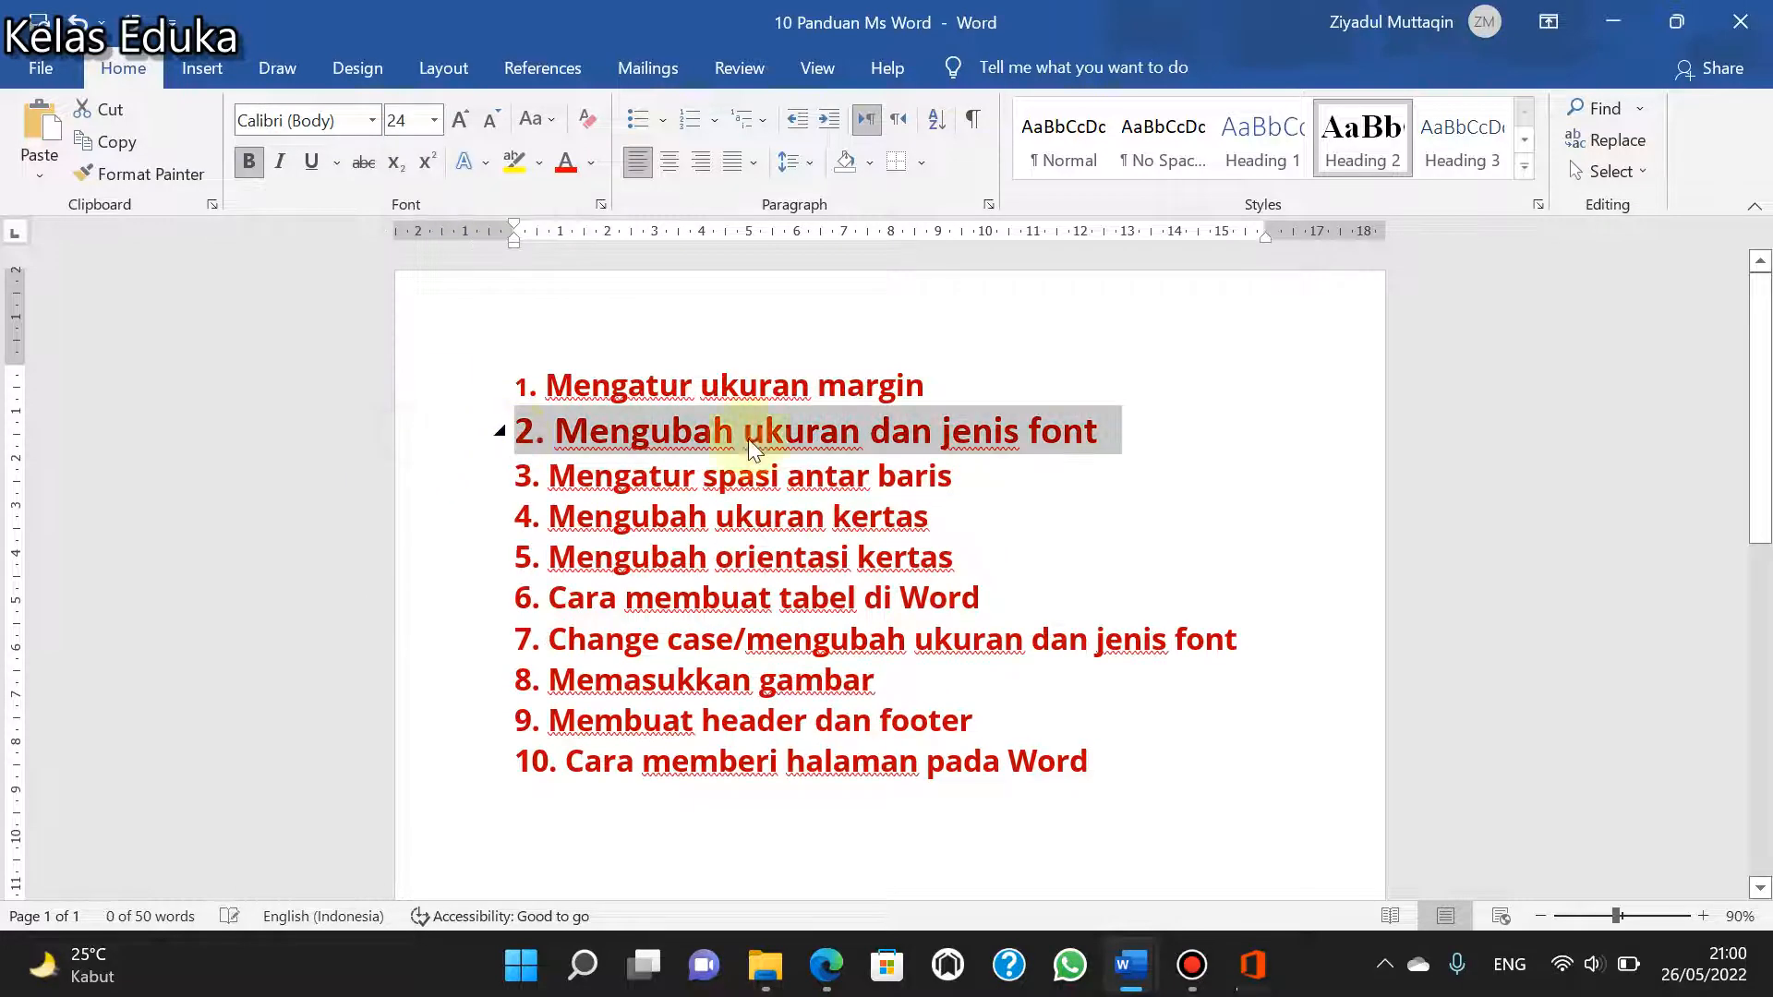
click(1087, 450)
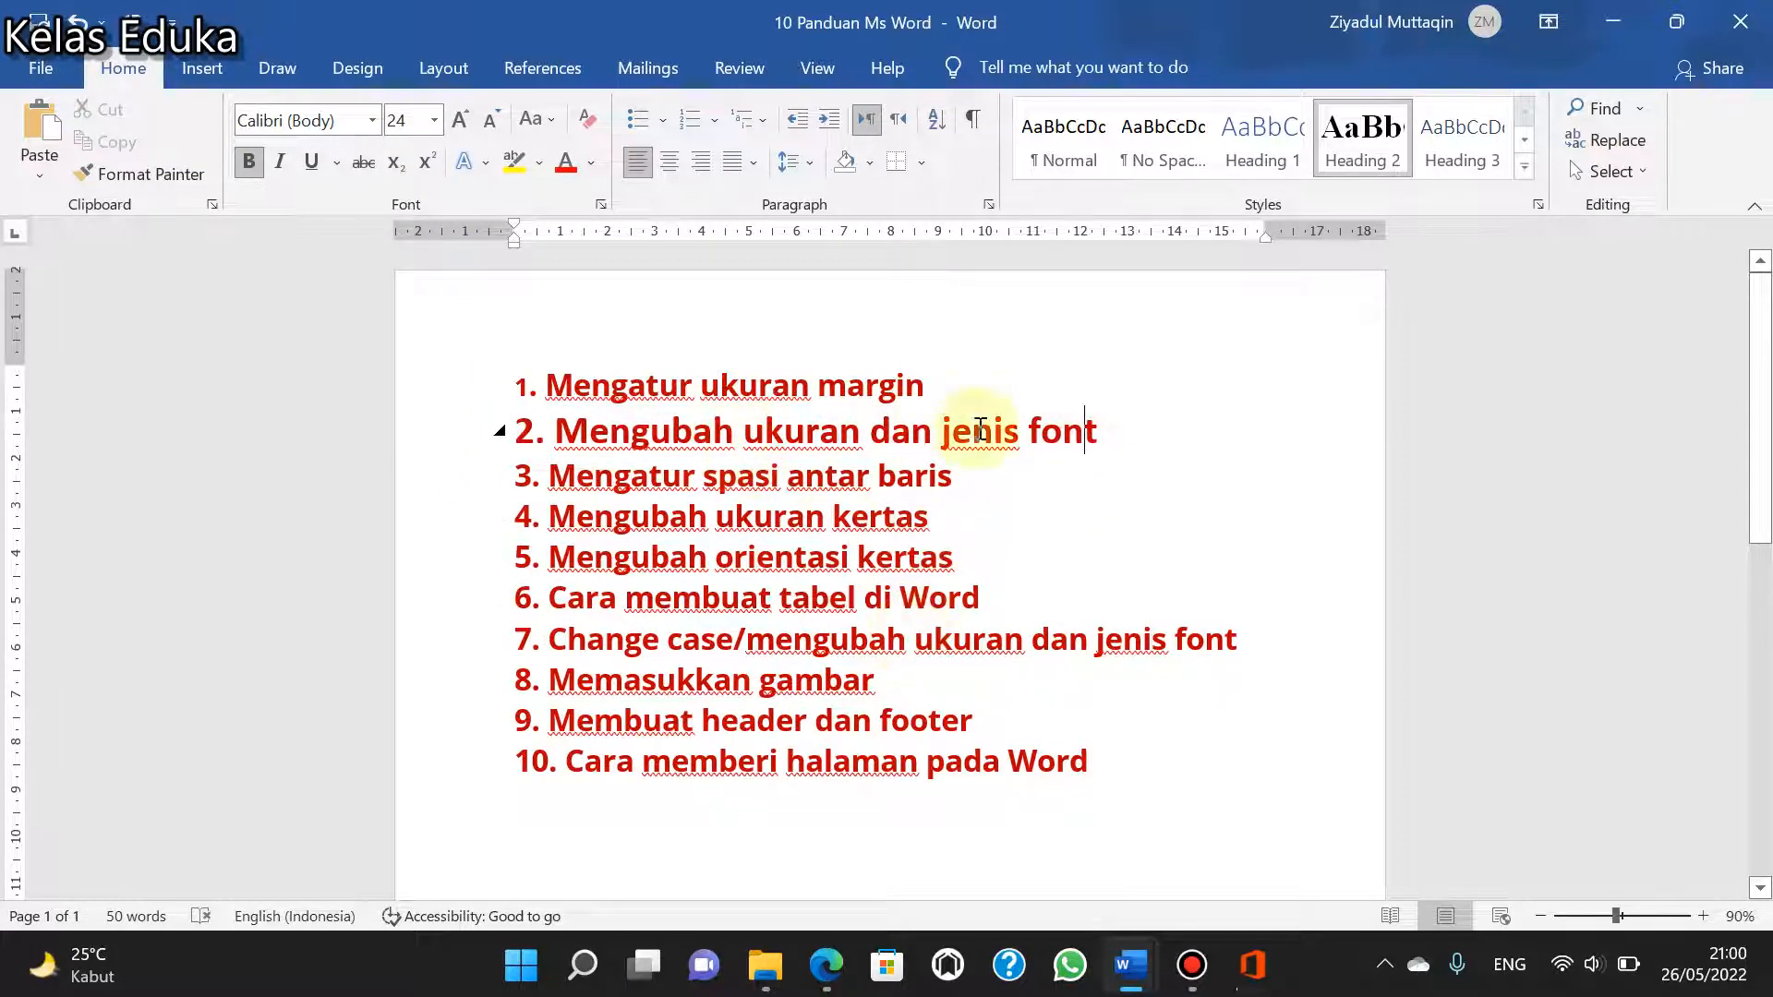
key(ctrl+z)
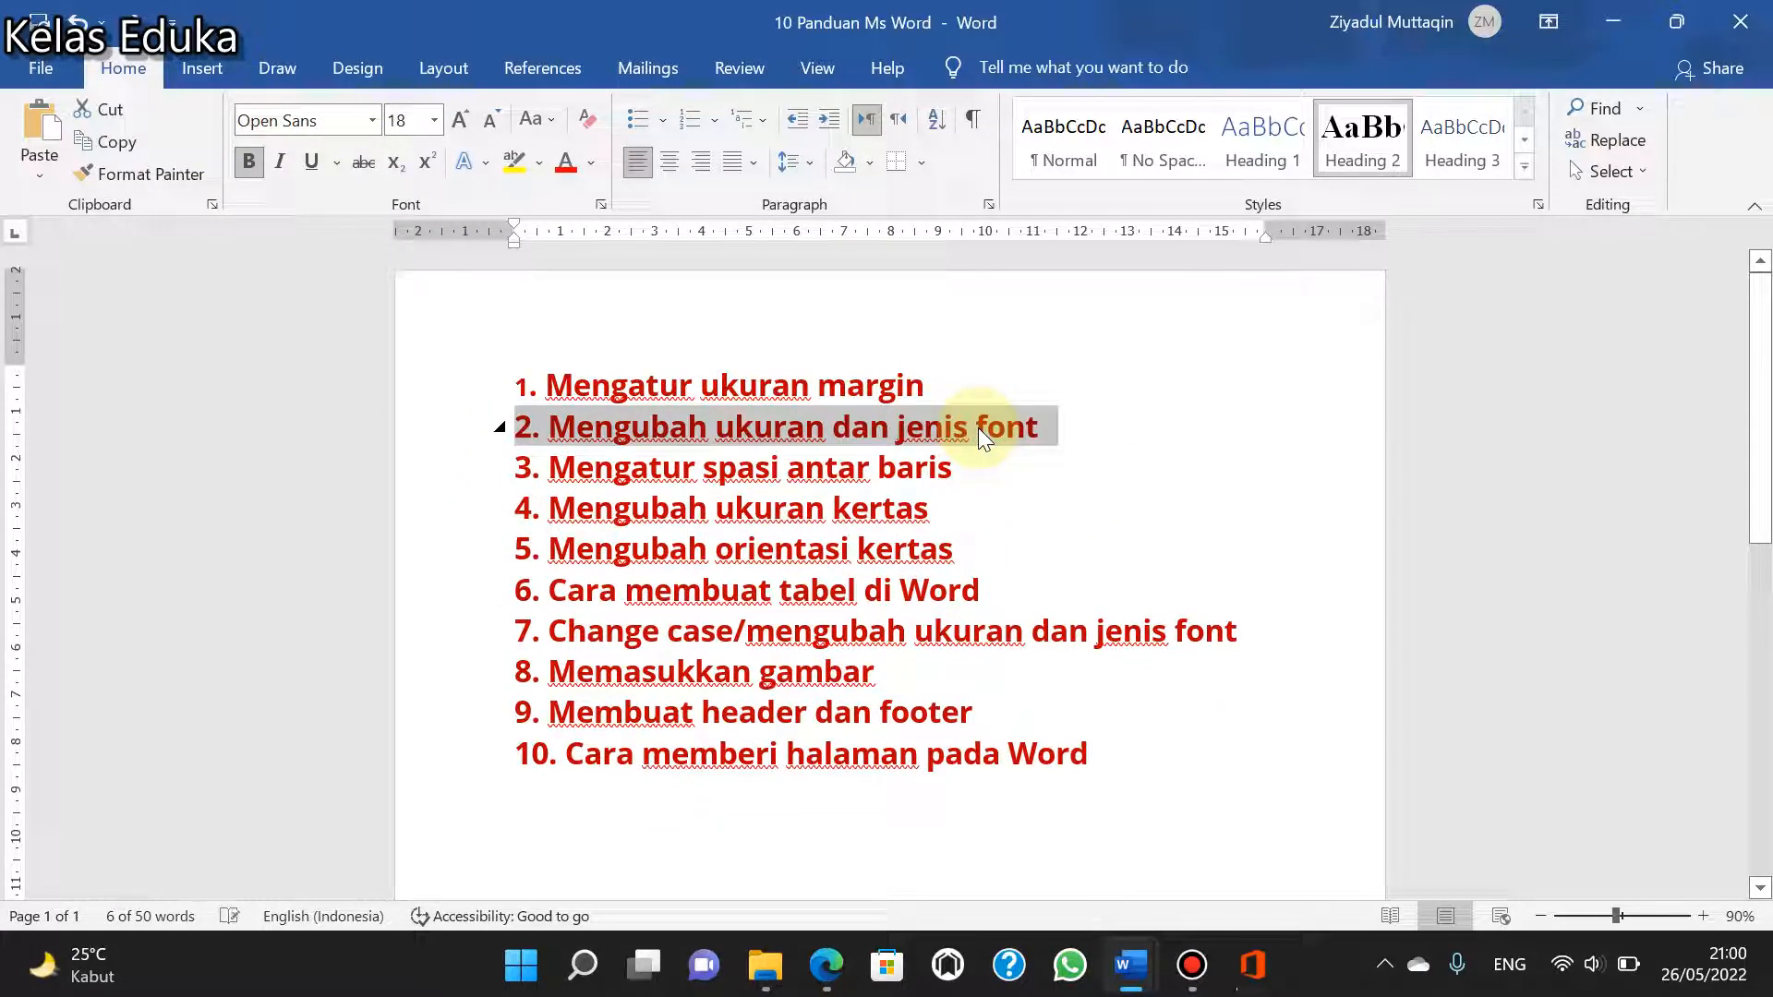
click(974, 486)
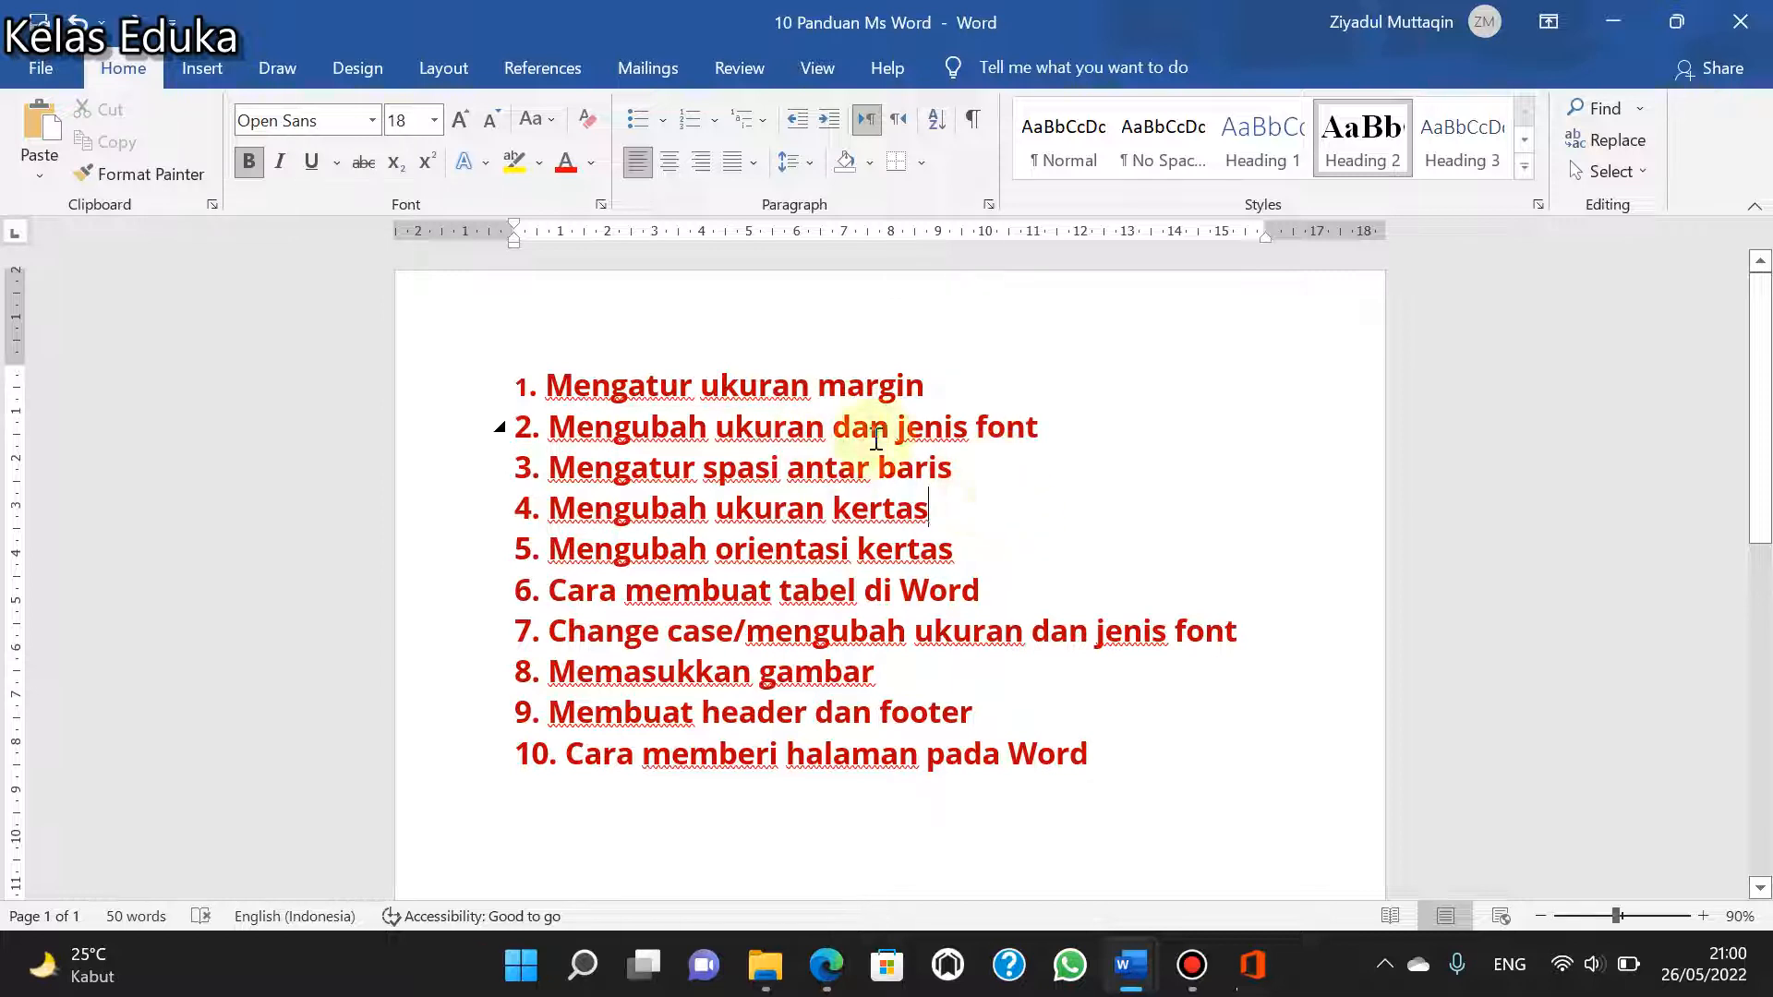
- Select the line "3. Mengatur spasi antar baris" and switch to the Contoh Dokumen document in a maximized window
drag(986, 466, 518, 467)
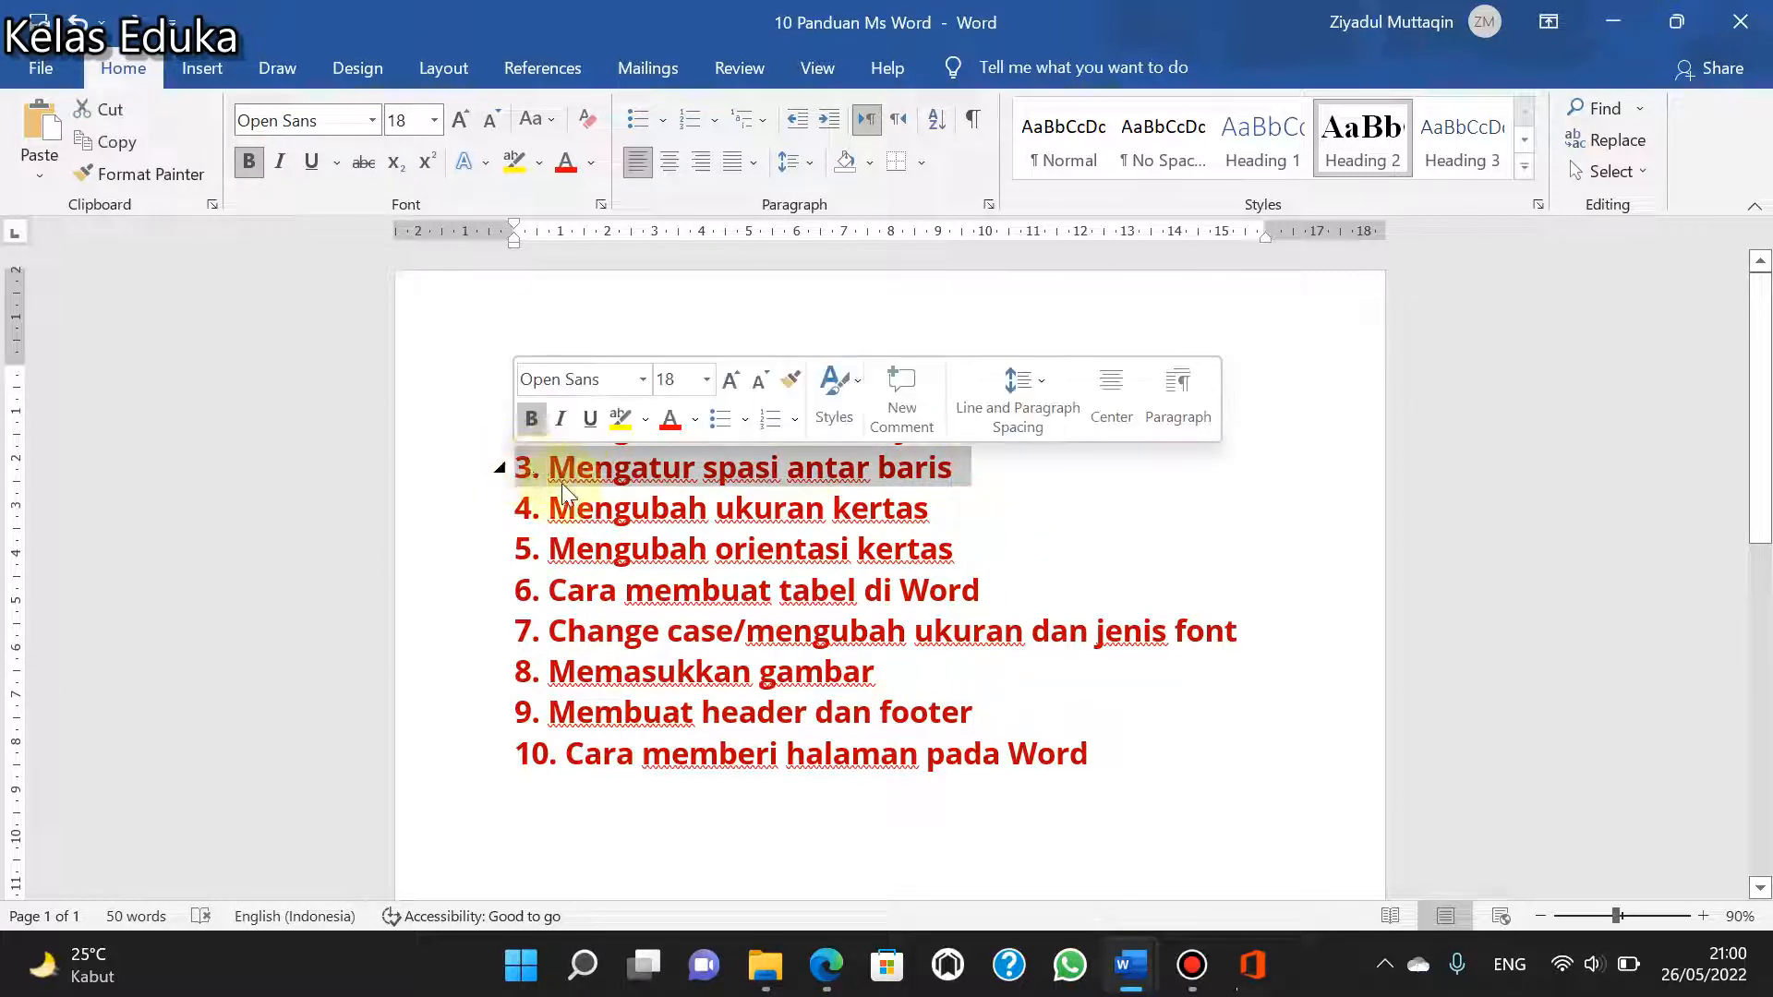
mouse_move(1131, 965)
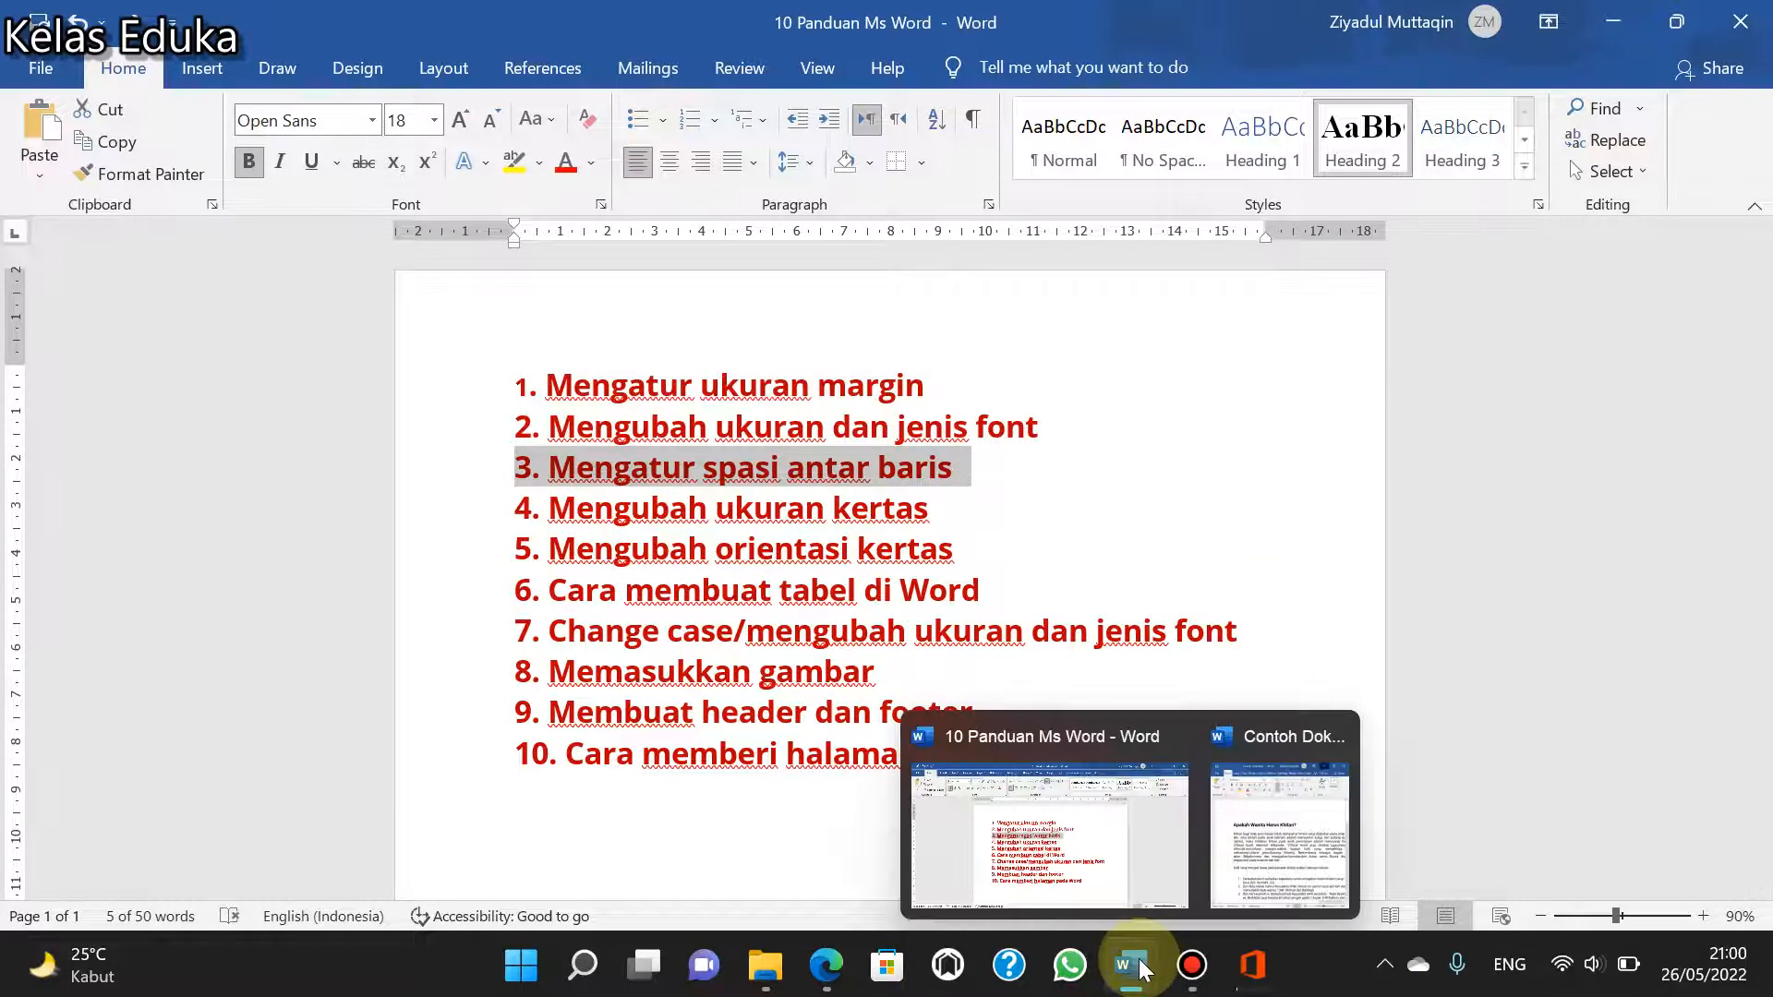
click(1329, 812)
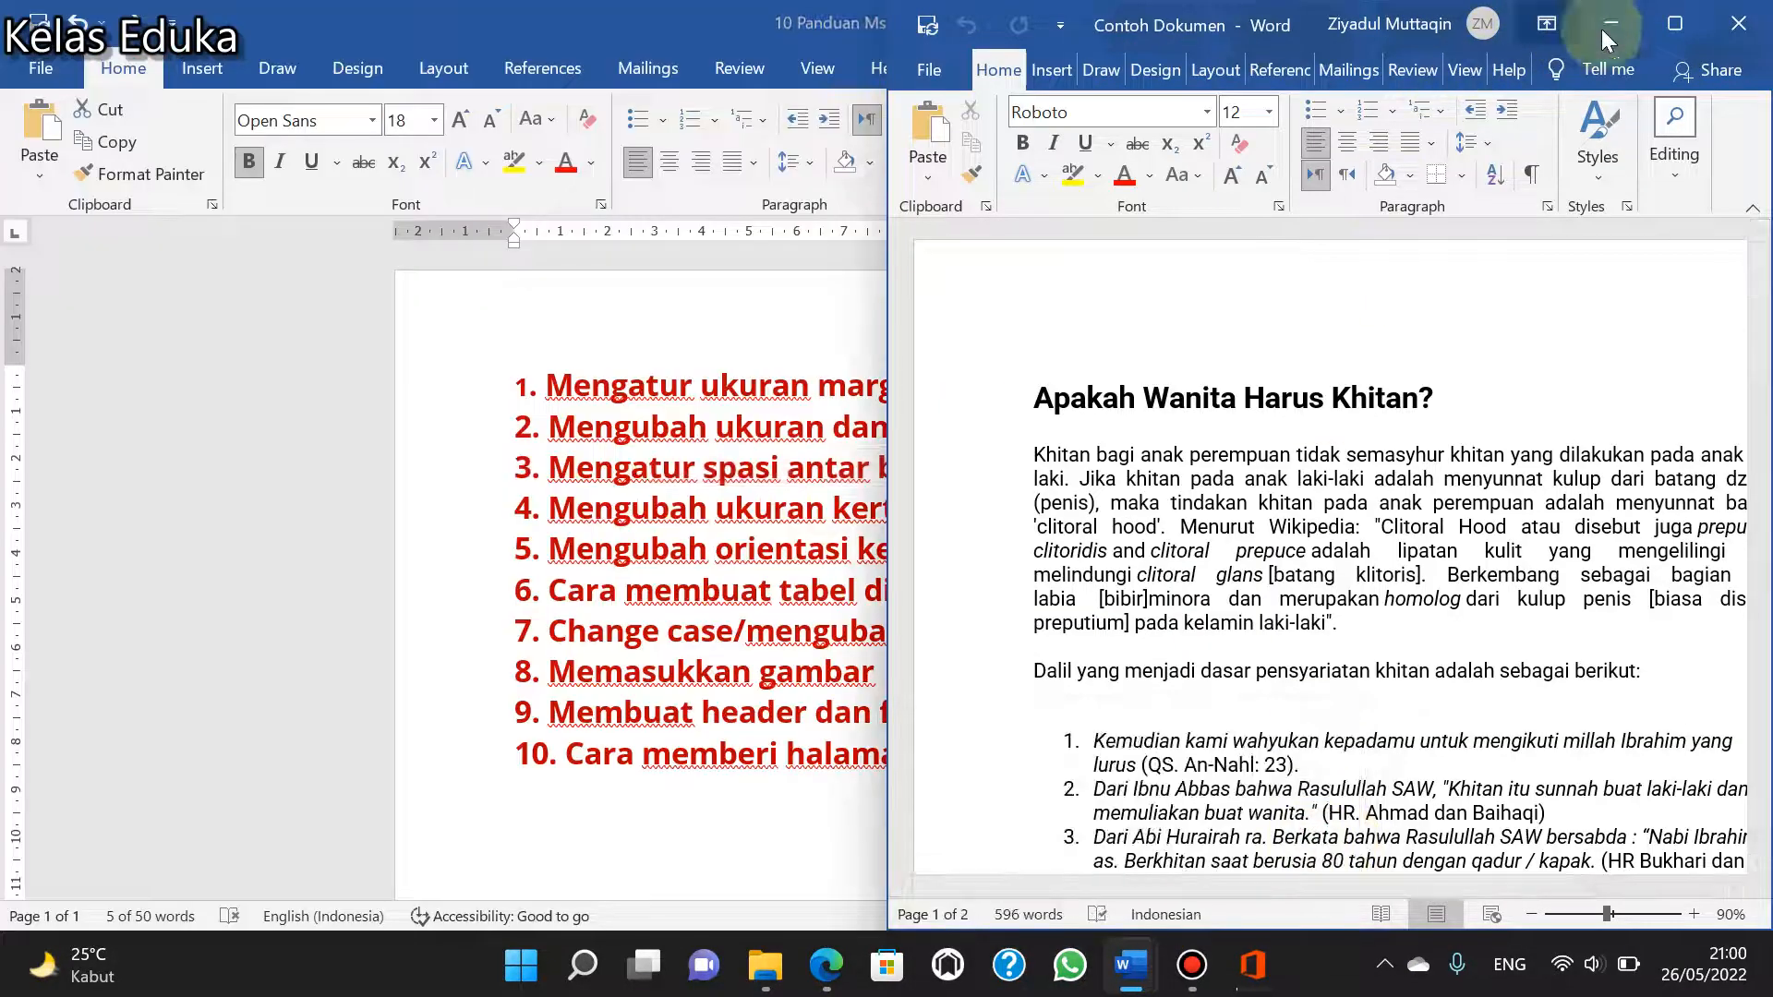
click(1674, 23)
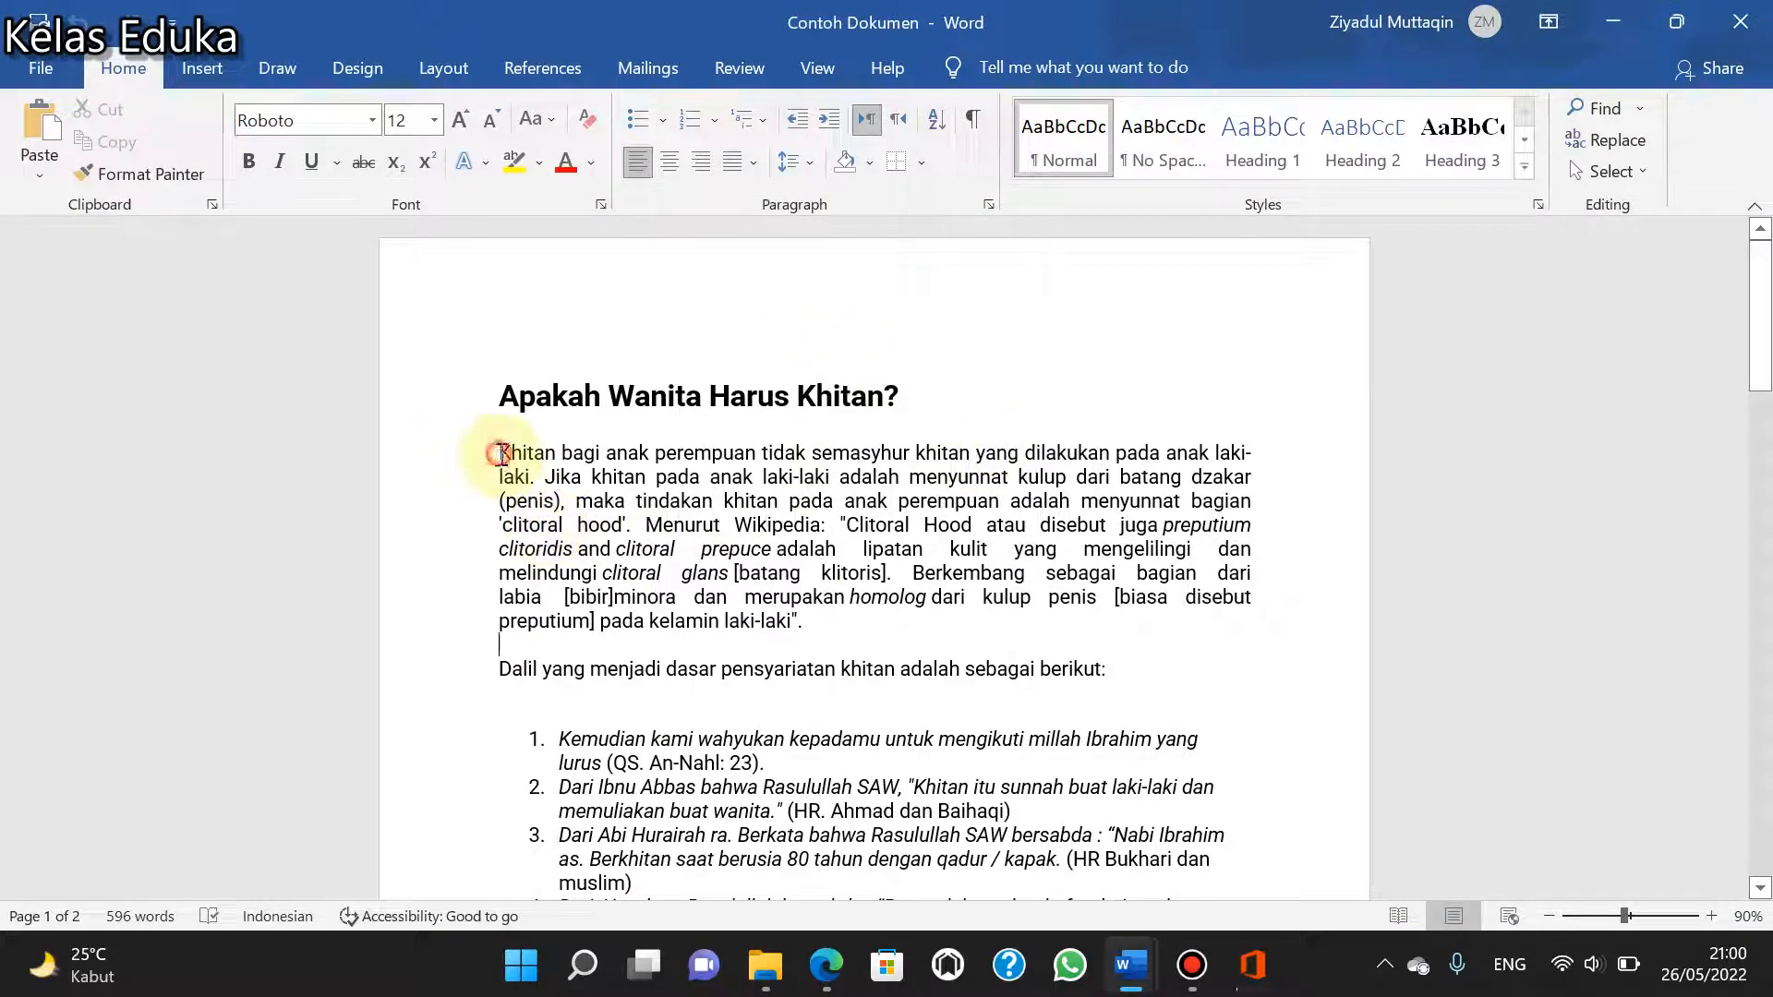
- Set the line spacing of the whole first paragraph below the title "Apakah Wanita Harus Khitan?" to 1,15
drag(501, 452, 1029, 575)
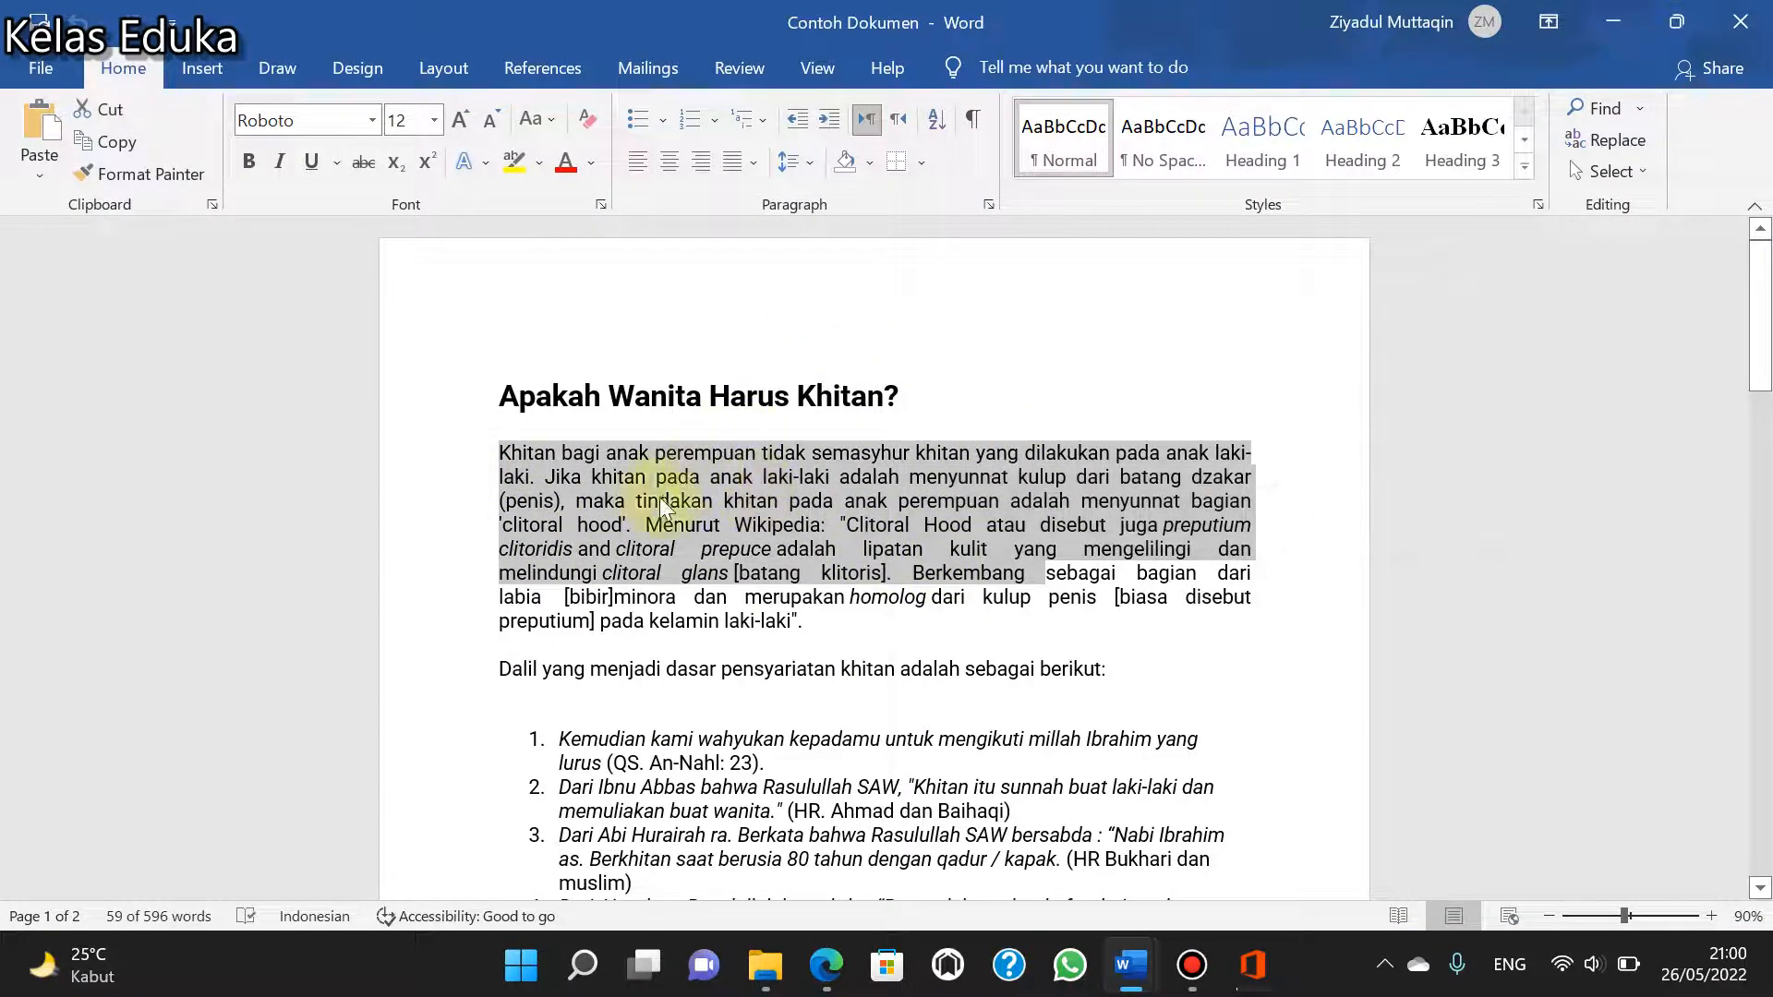
click(554, 456)
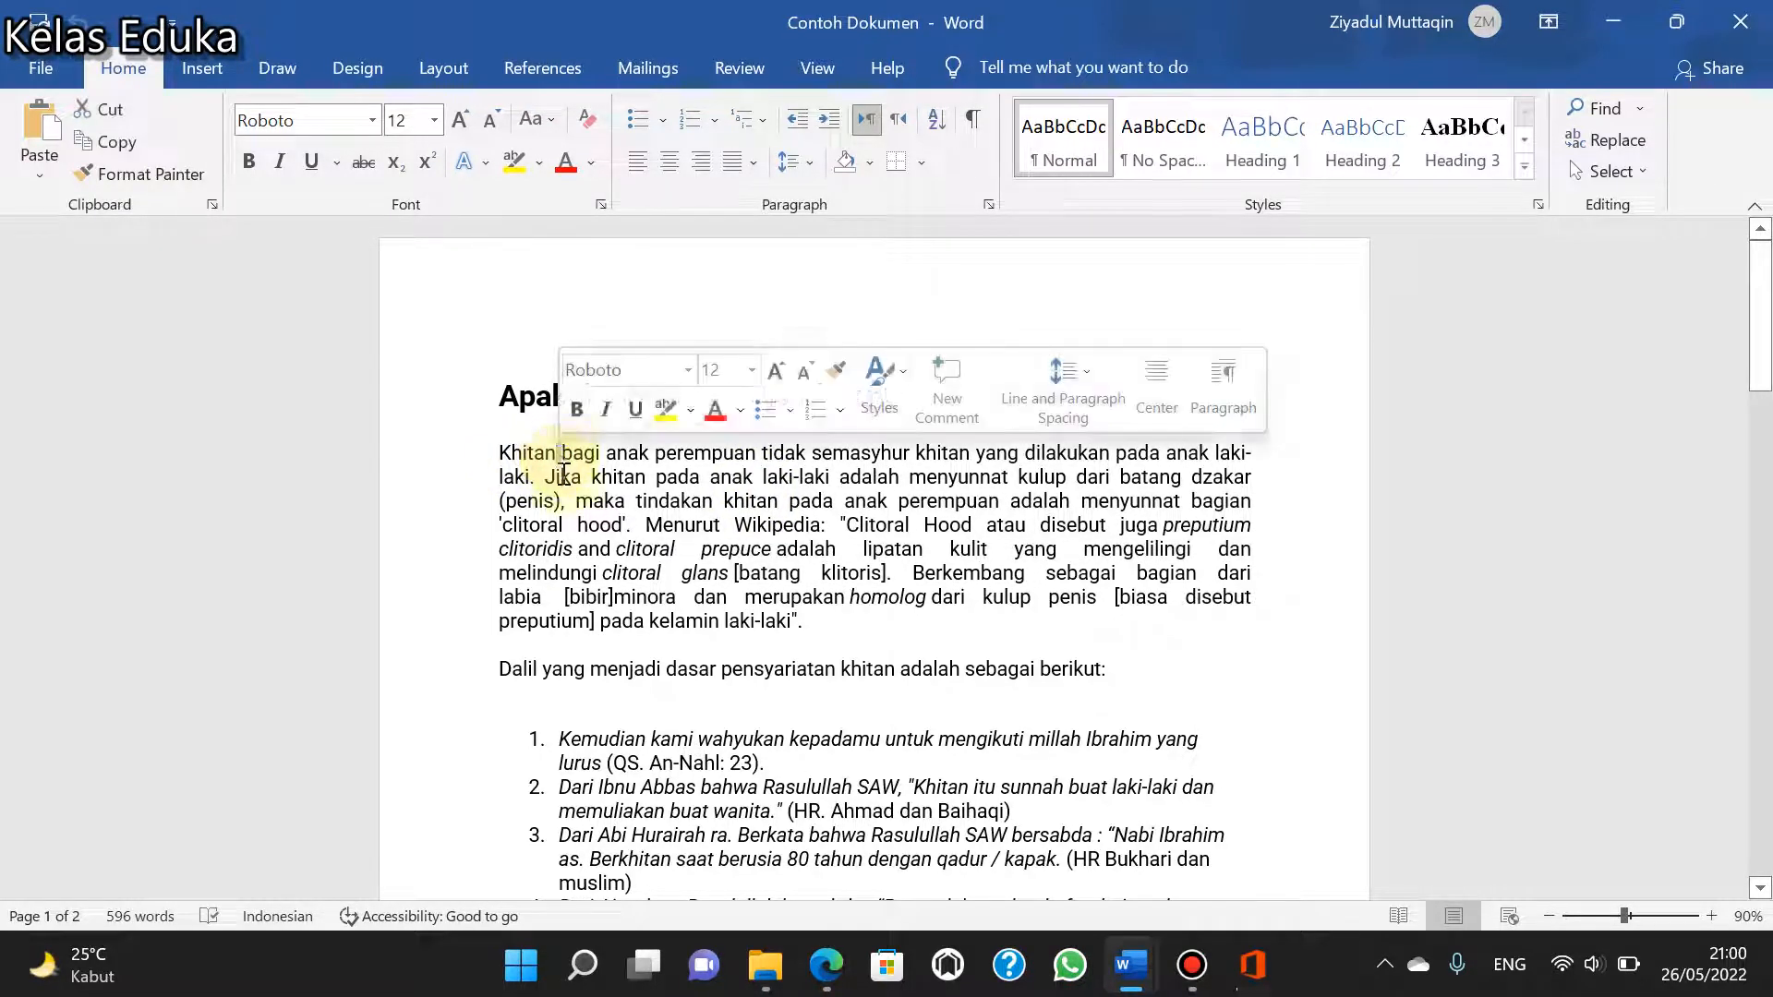
drag(499, 473, 497, 584)
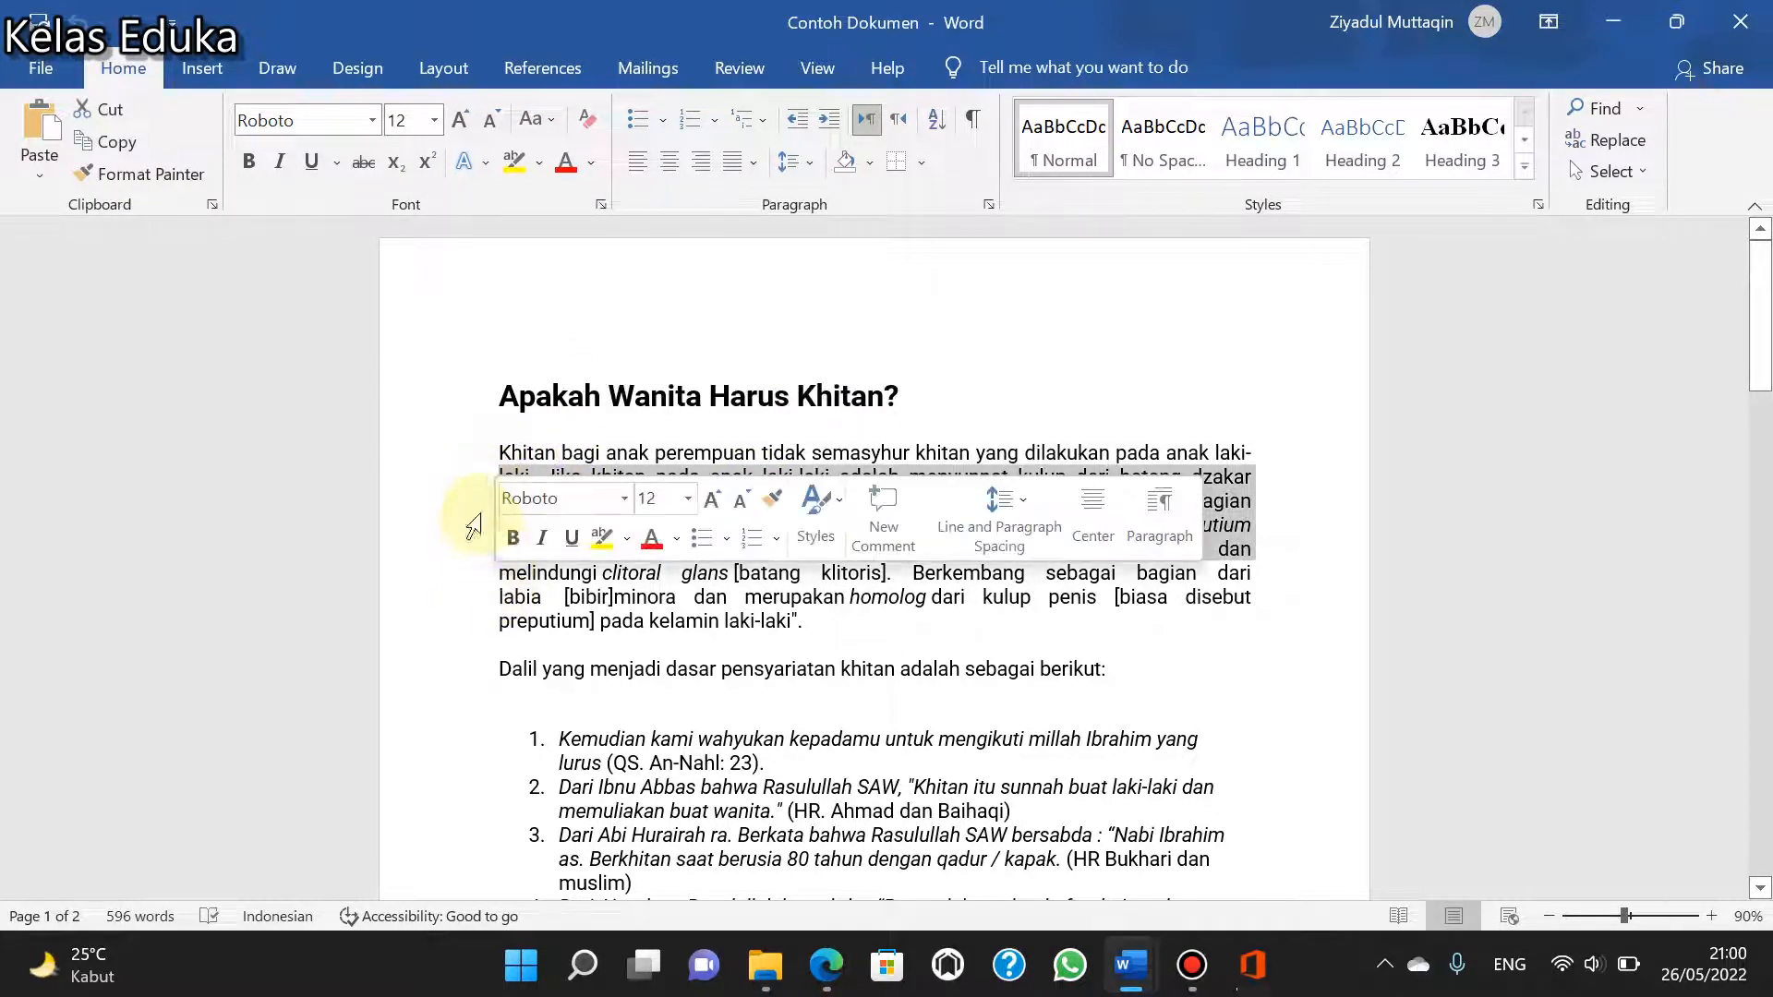
click(491, 453)
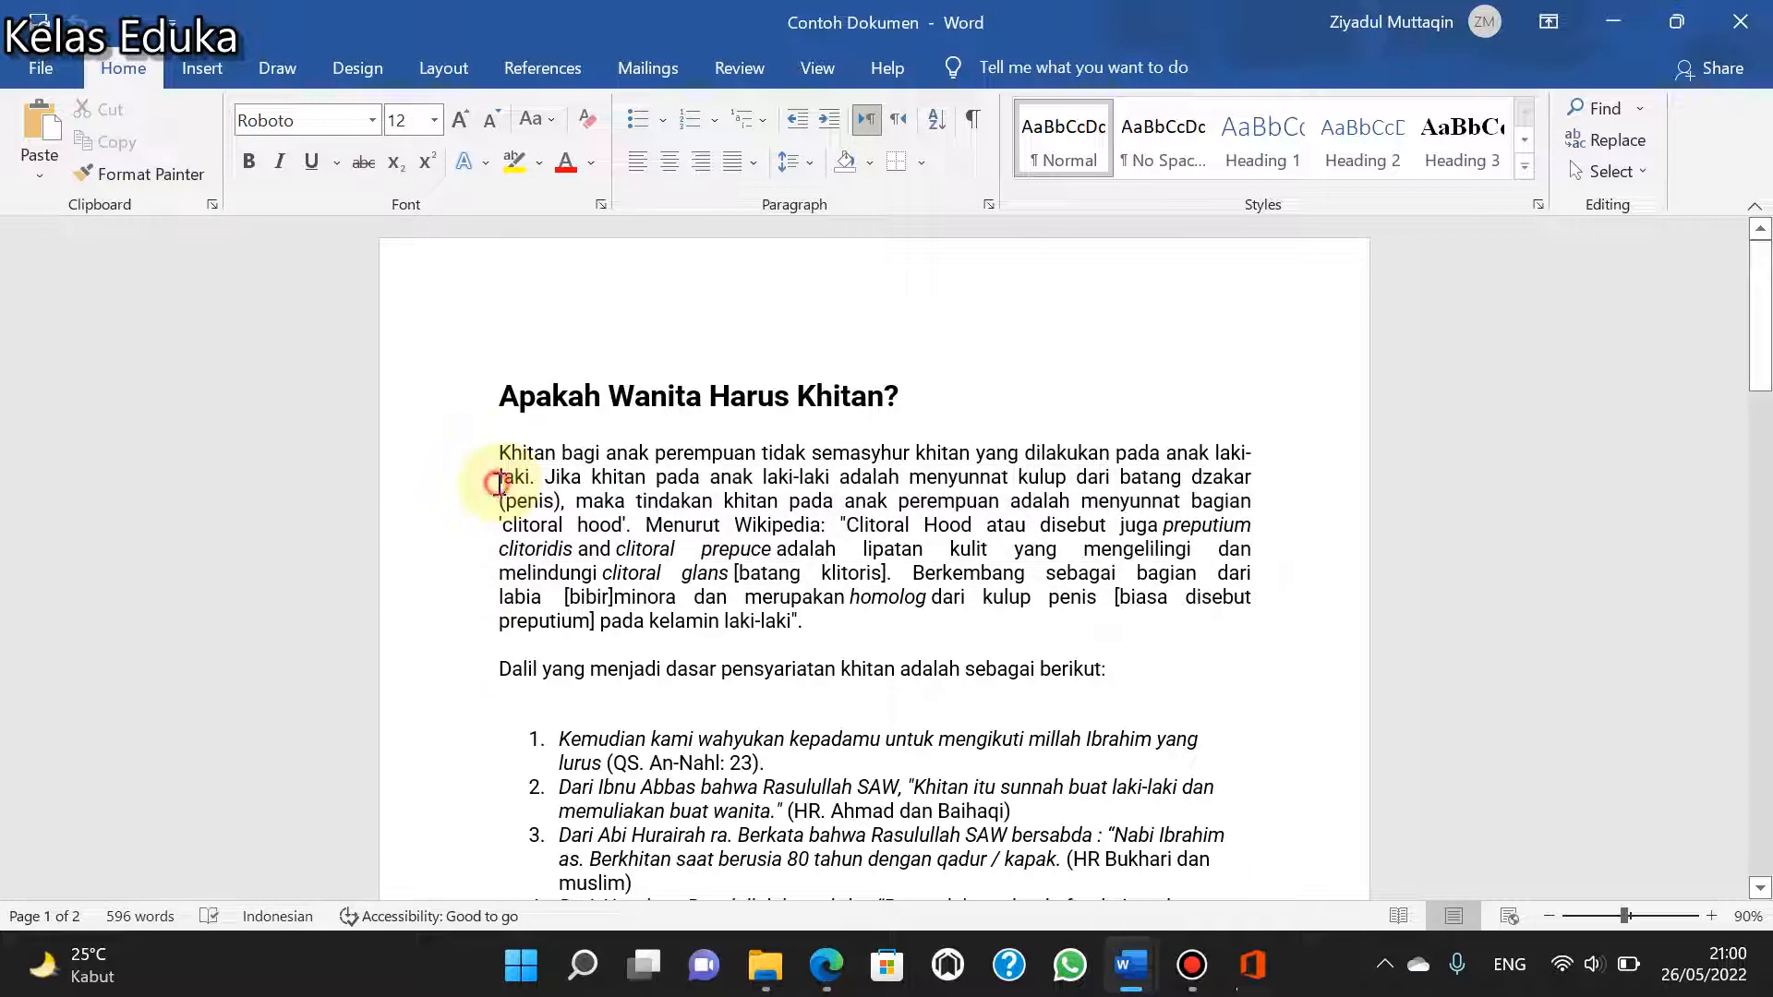
click(499, 481)
drag(499, 452, 926, 599)
drag(827, 621, 503, 457)
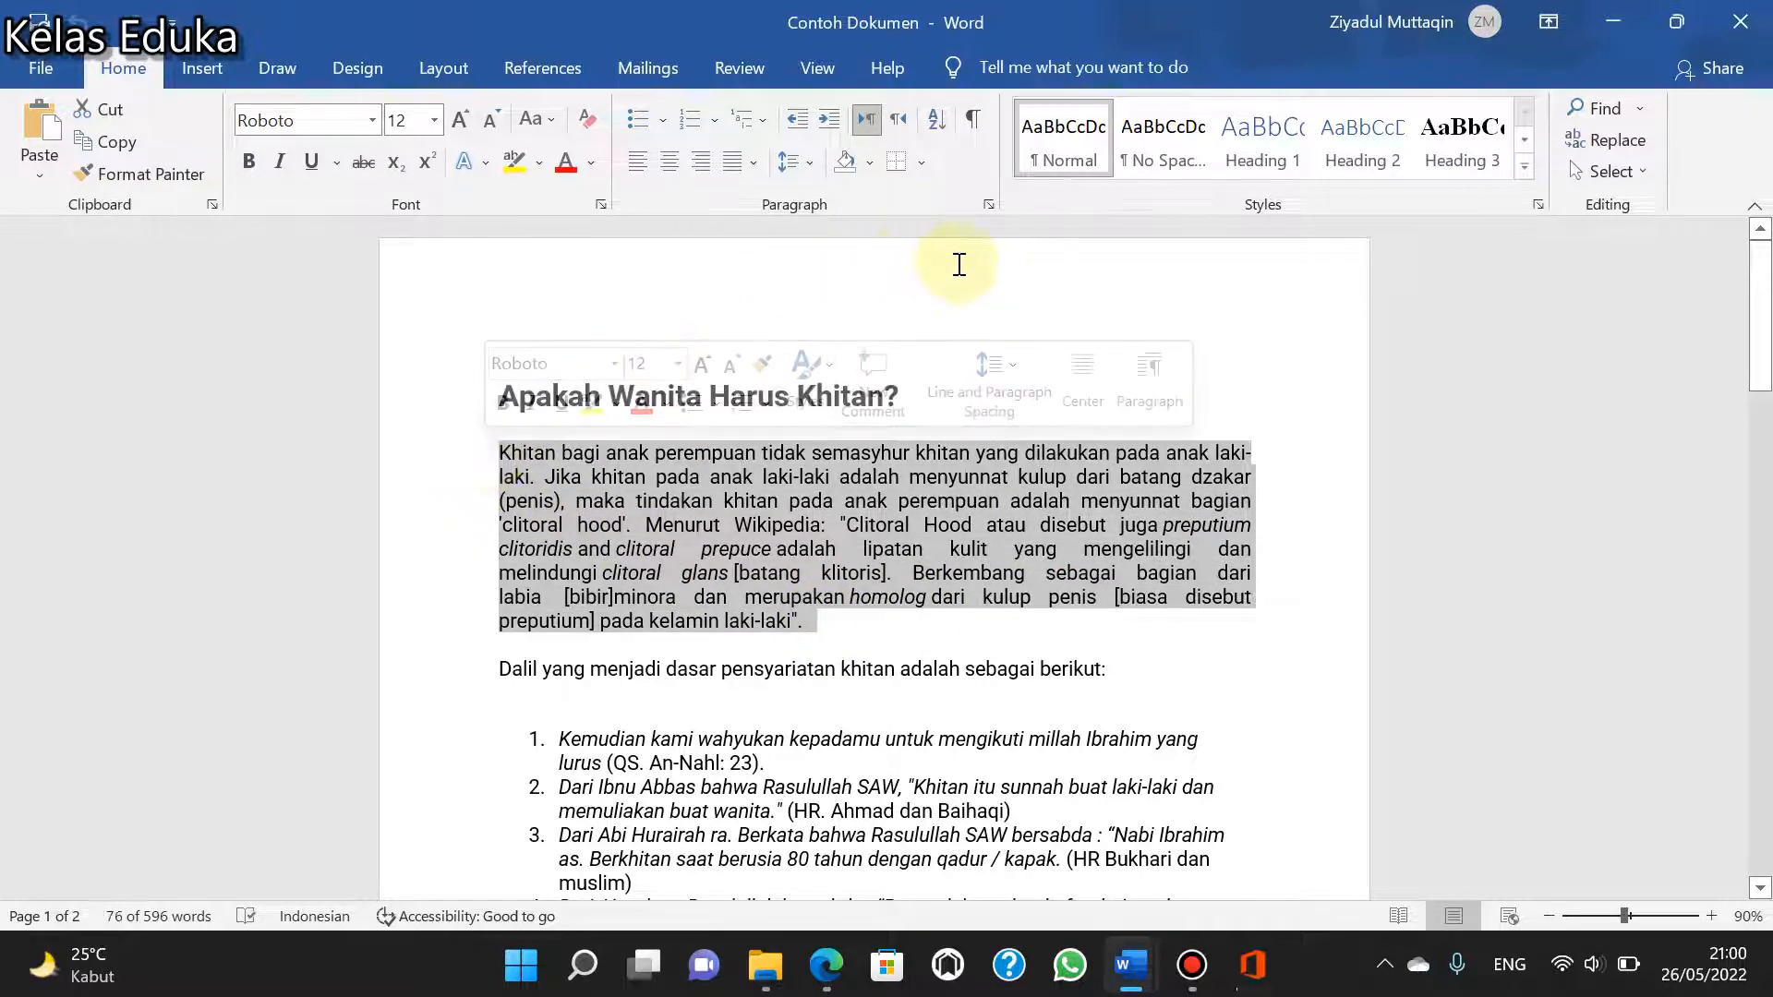
click(809, 164)
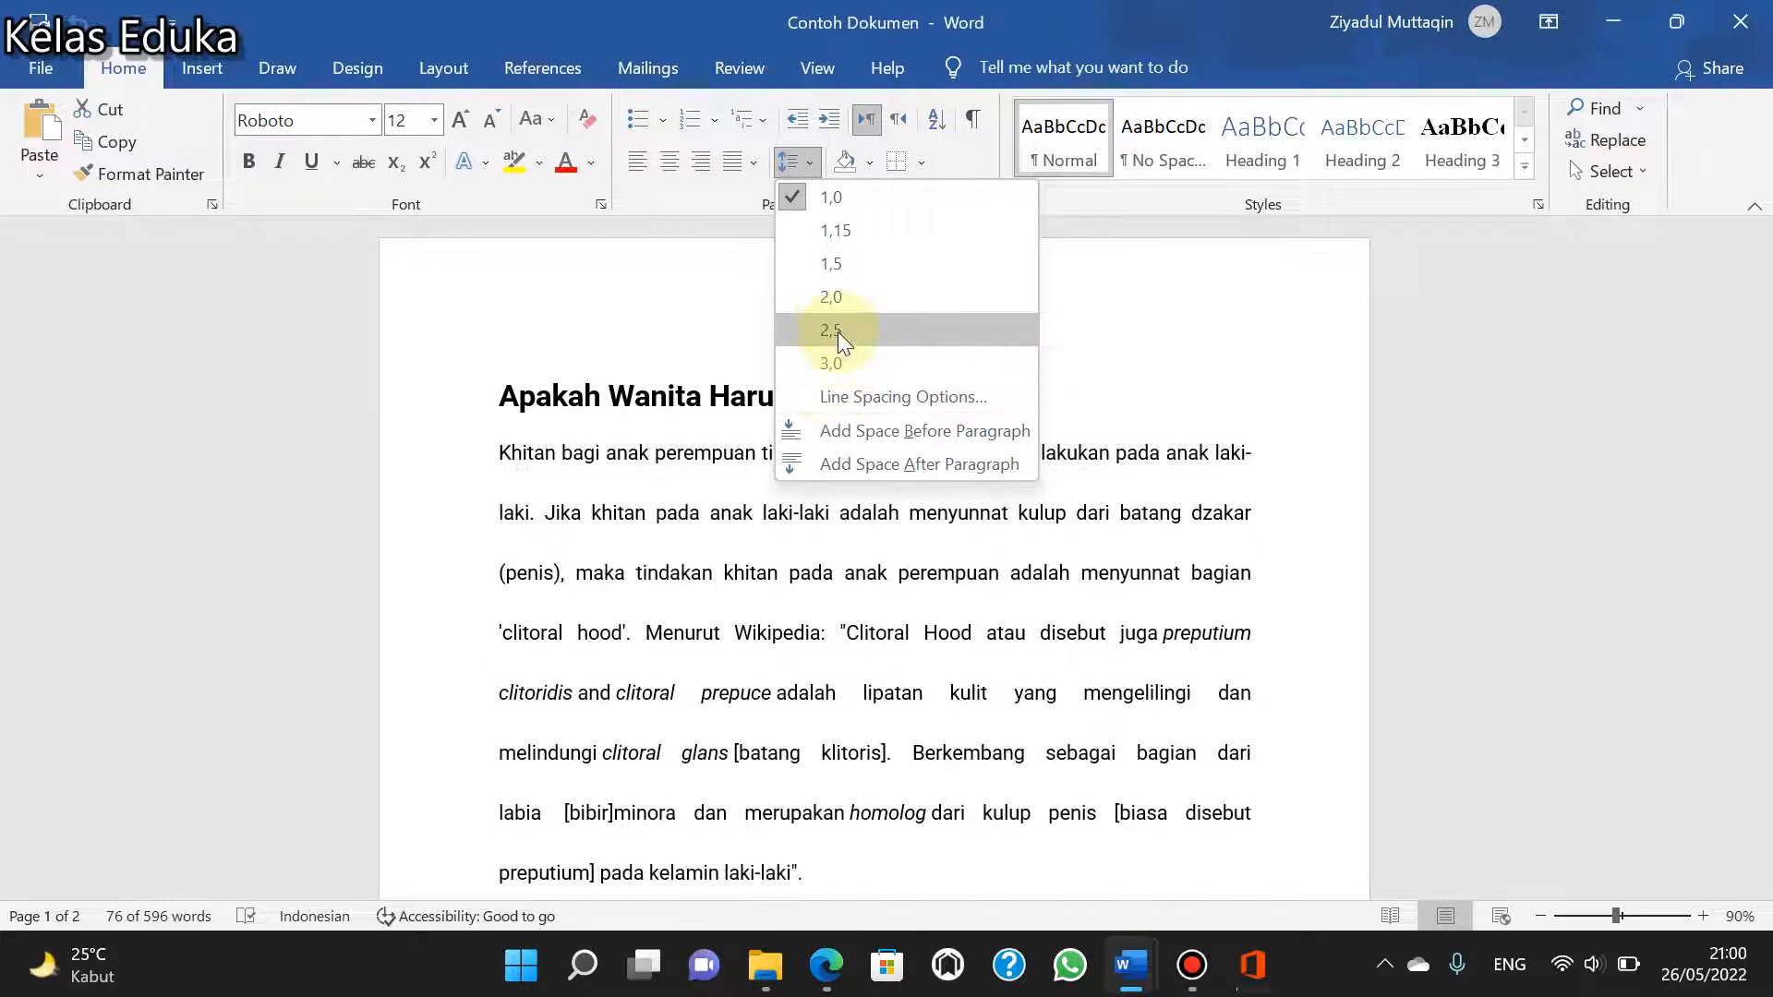
click(840, 236)
- Set the selected paragraph's line spacing to 1,5 and return it to 1,0
click(805, 164)
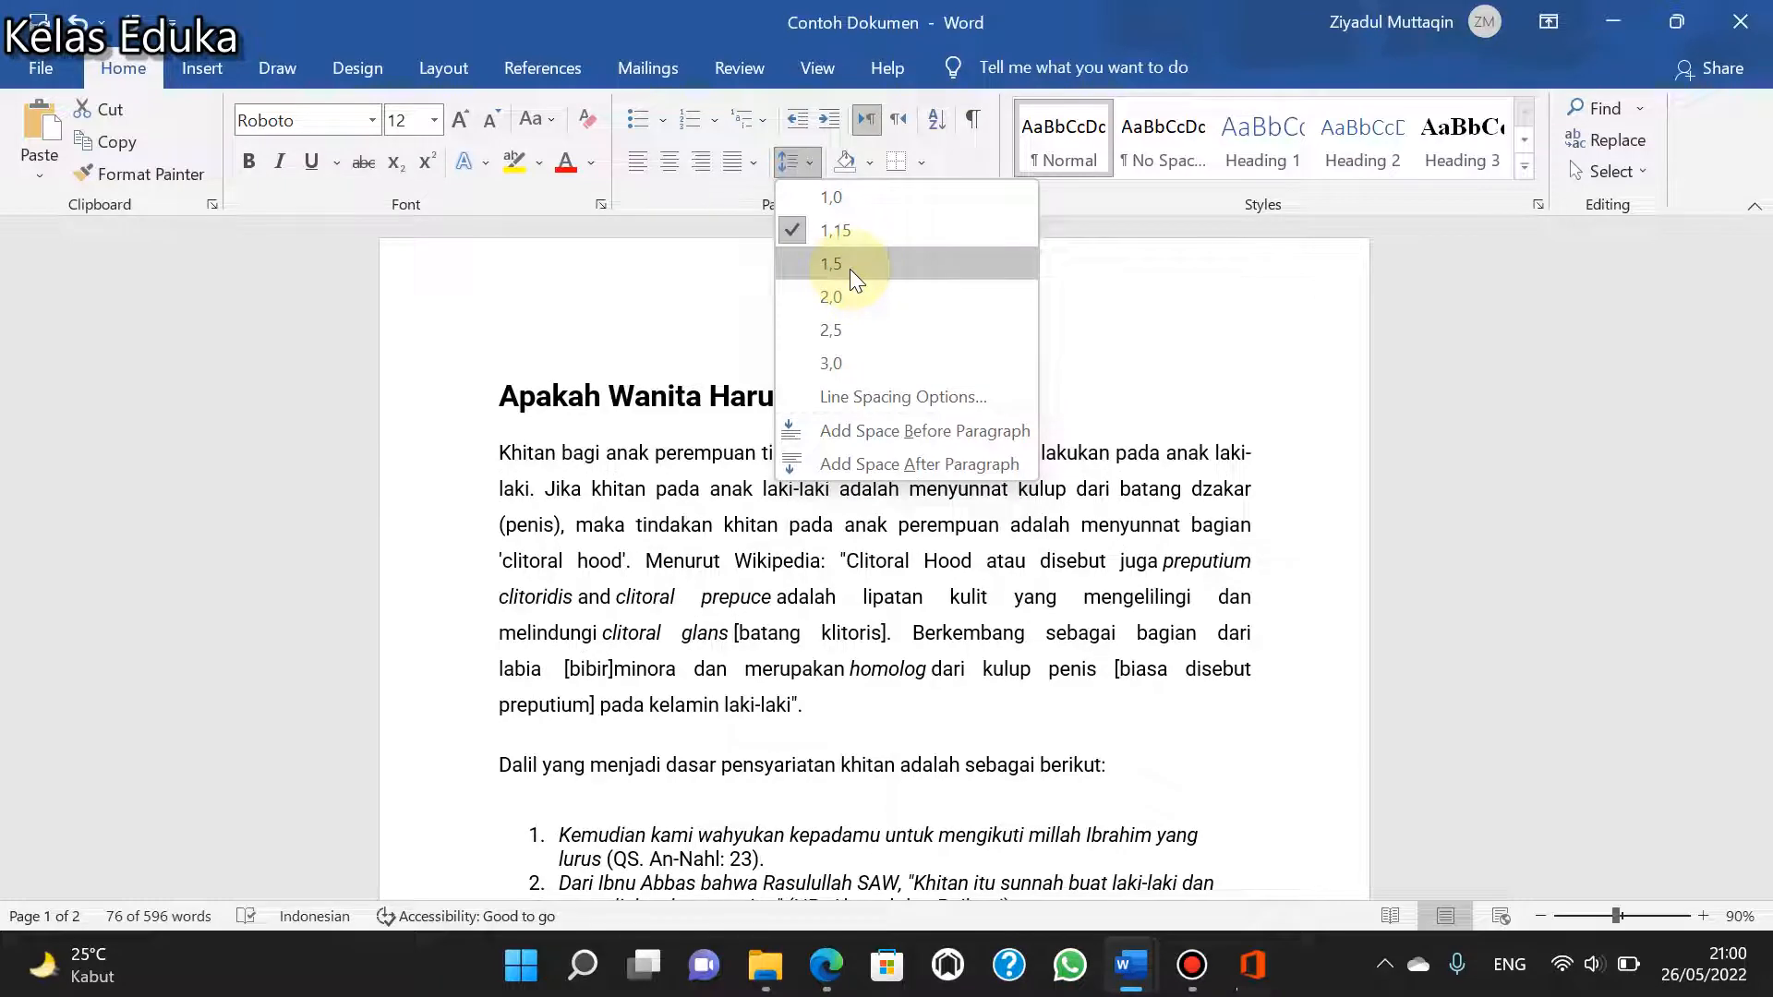
click(850, 265)
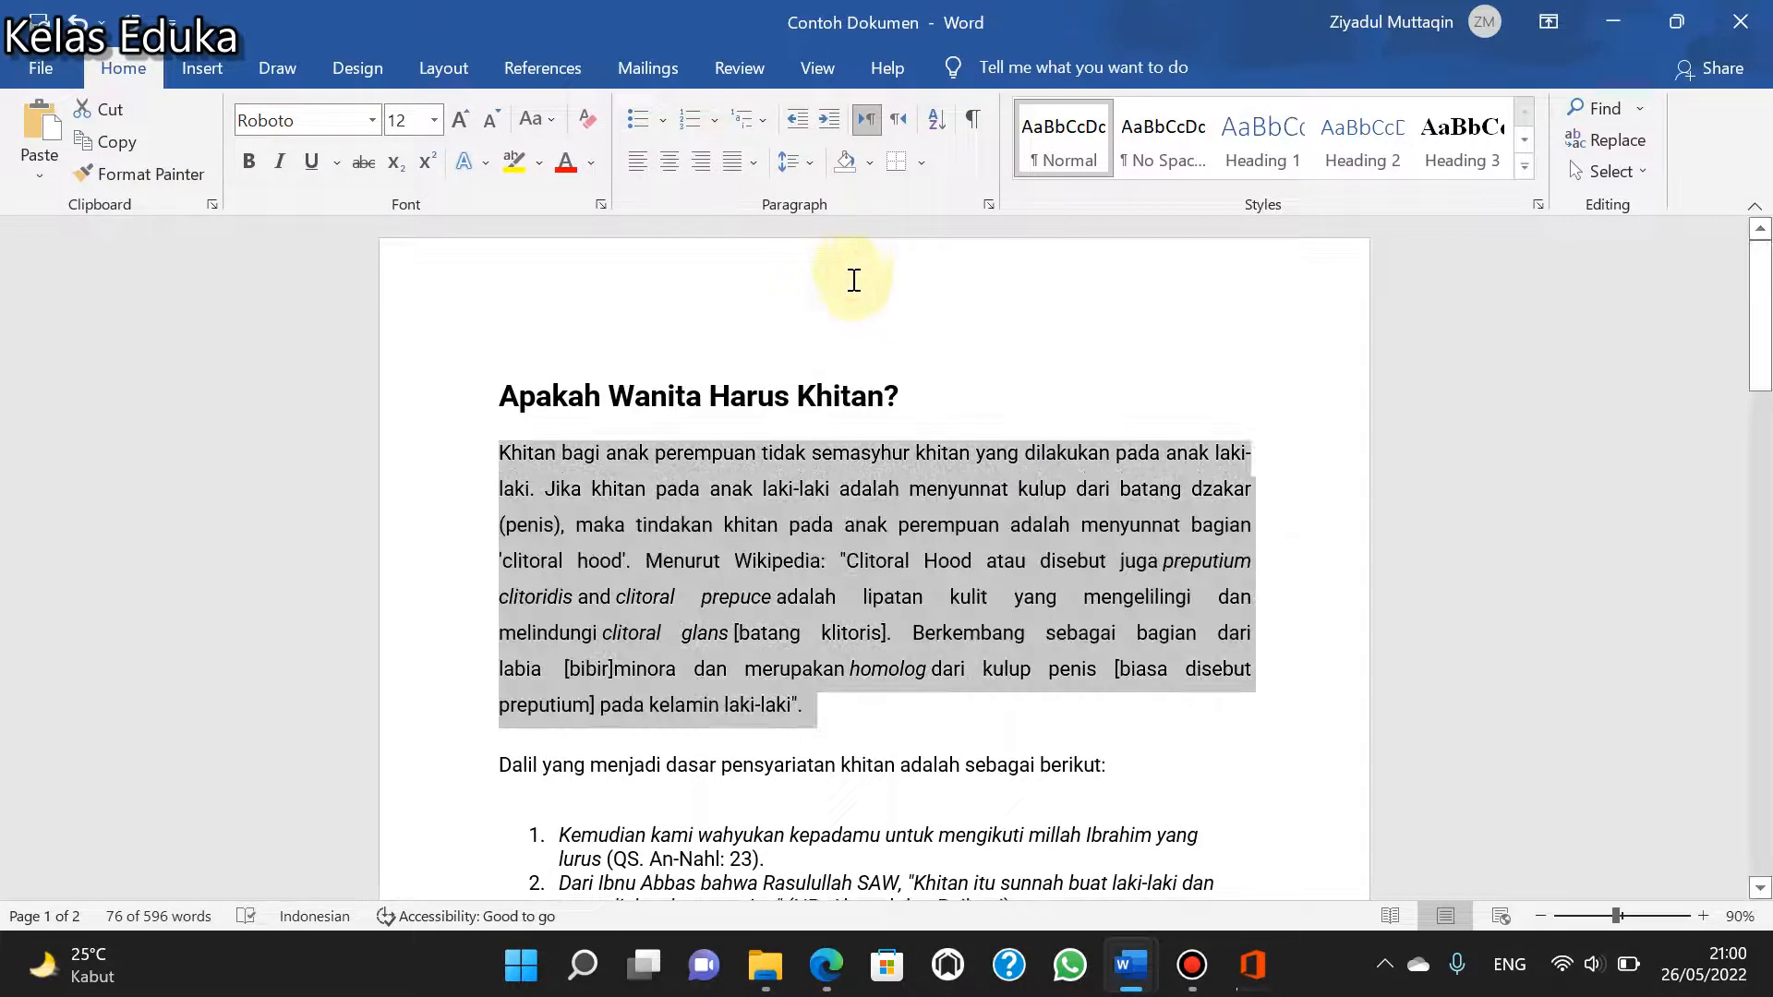
click(789, 164)
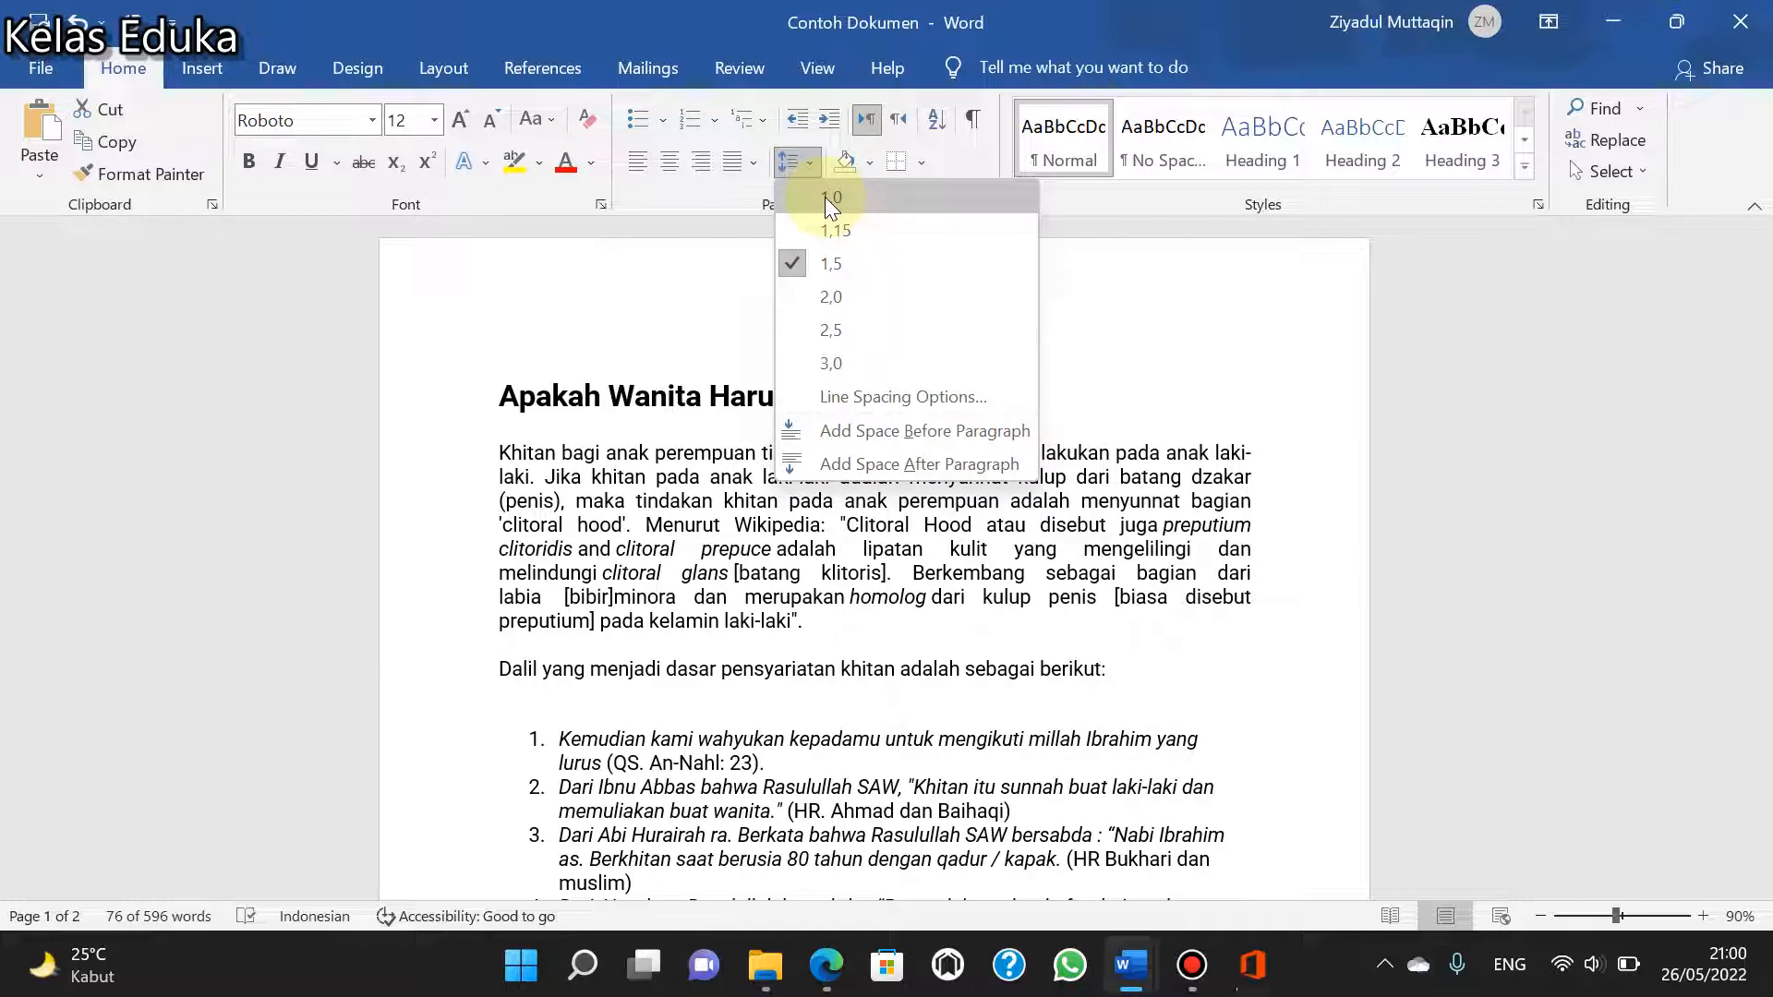
click(824, 196)
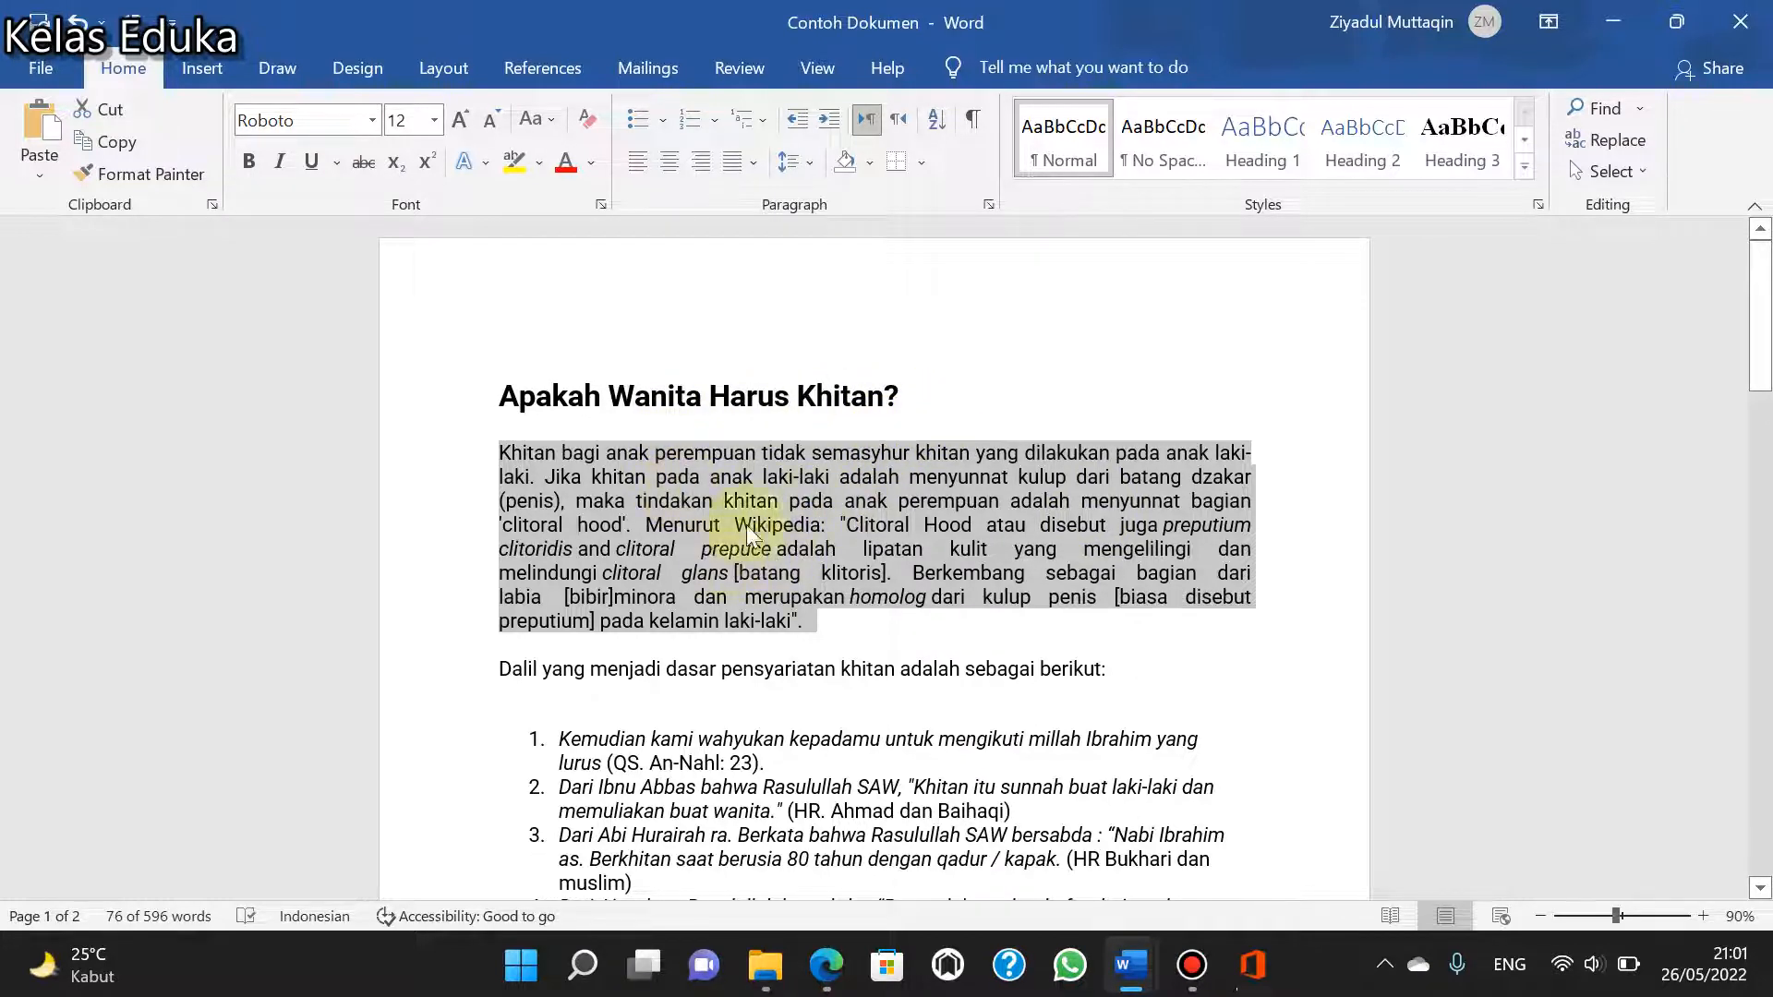
- Return to the 10 Panduan Ms Word document and select the line "4. Mengubah ukuran kertas"
click(1625, 18)
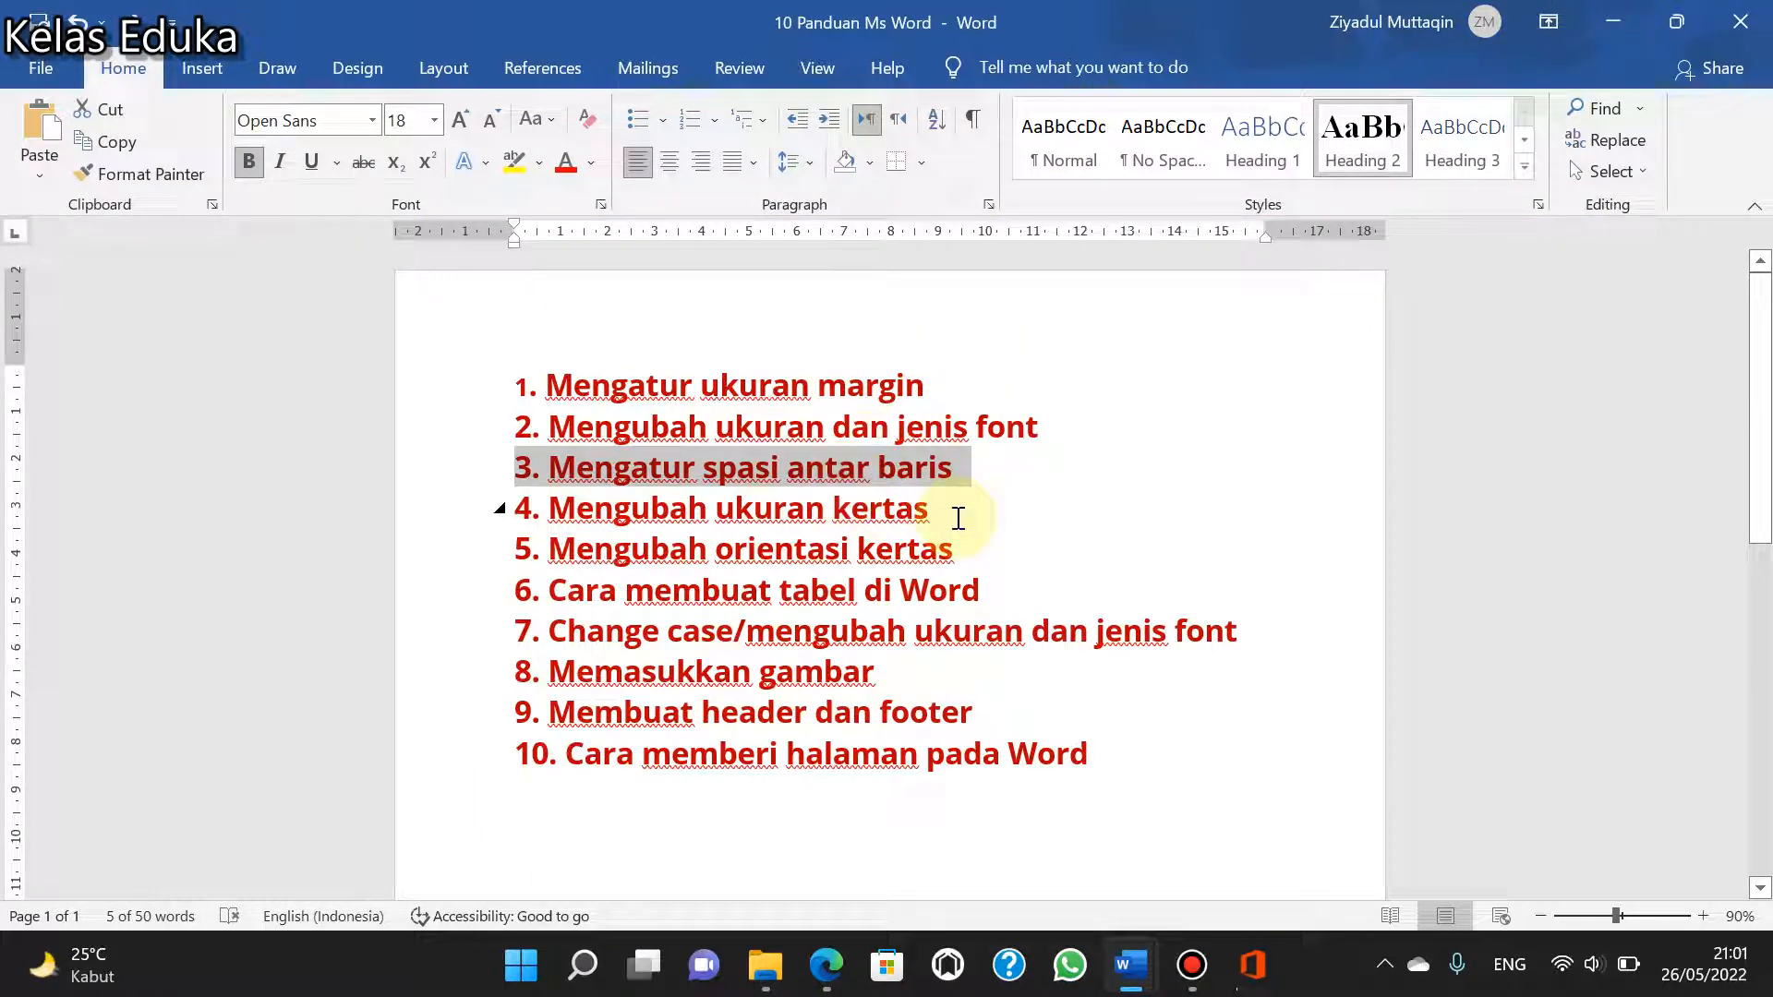
drag(957, 517, 519, 512)
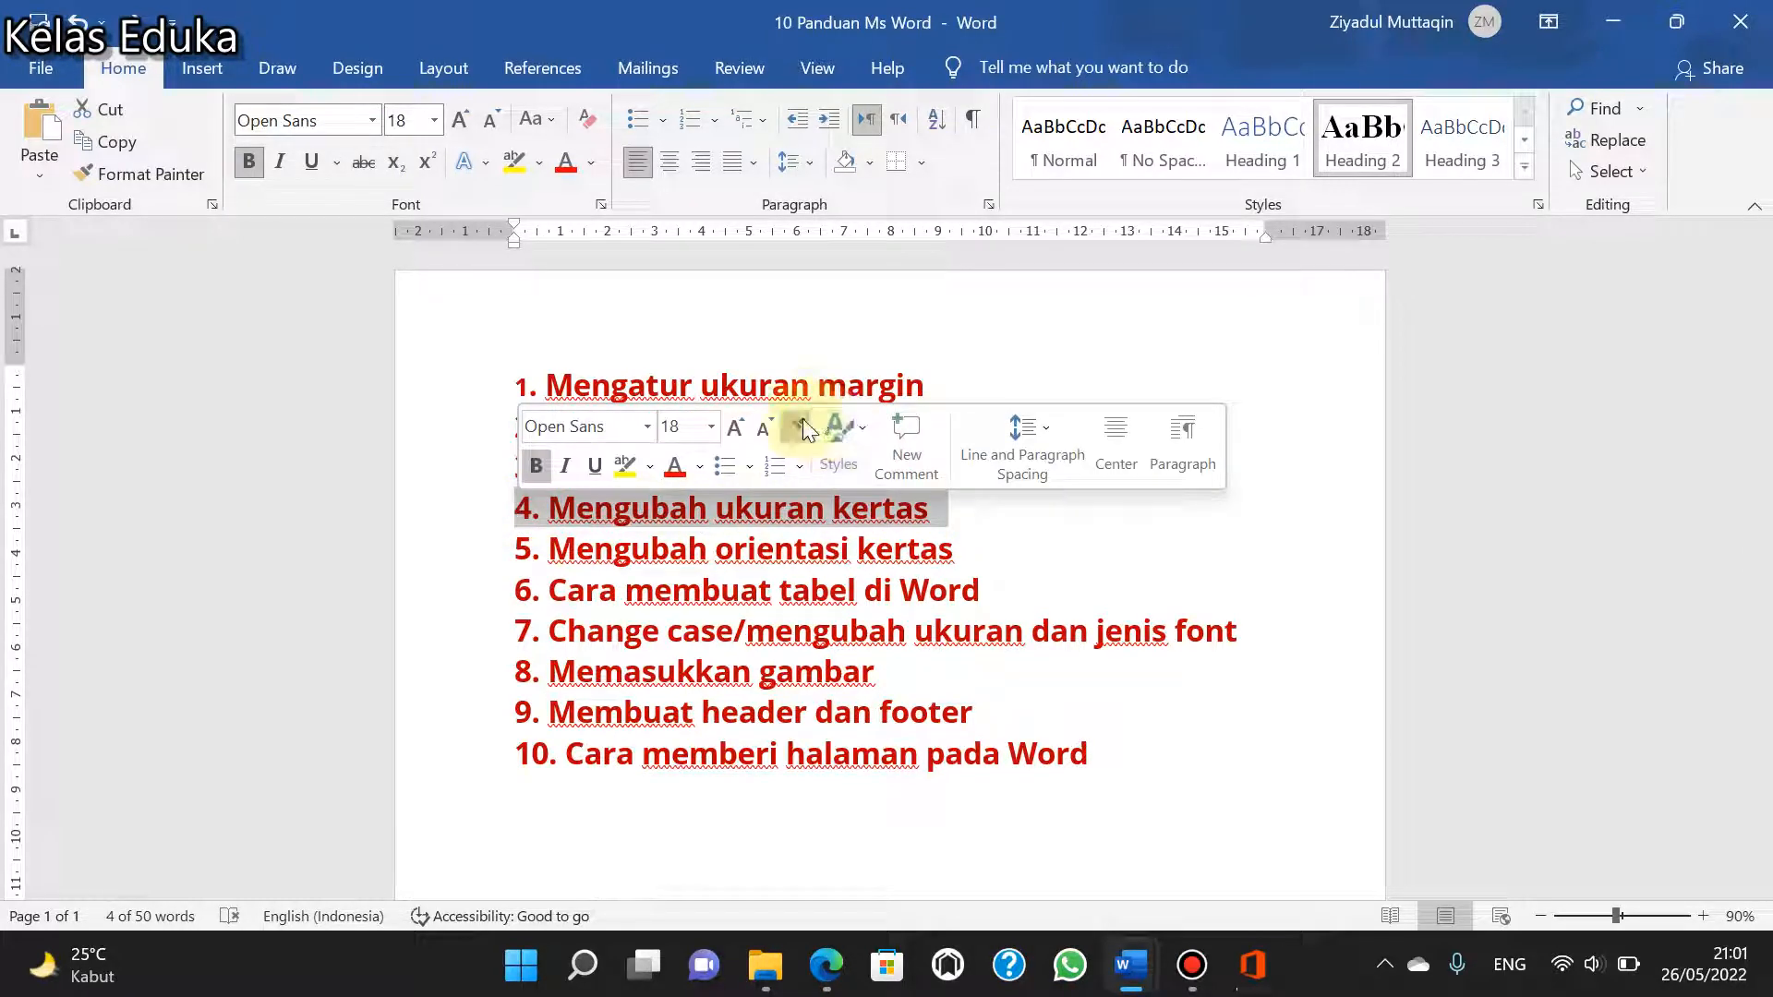
- Open the paper settings of Page Setup and examine the list of available paper sizes
click(426, 72)
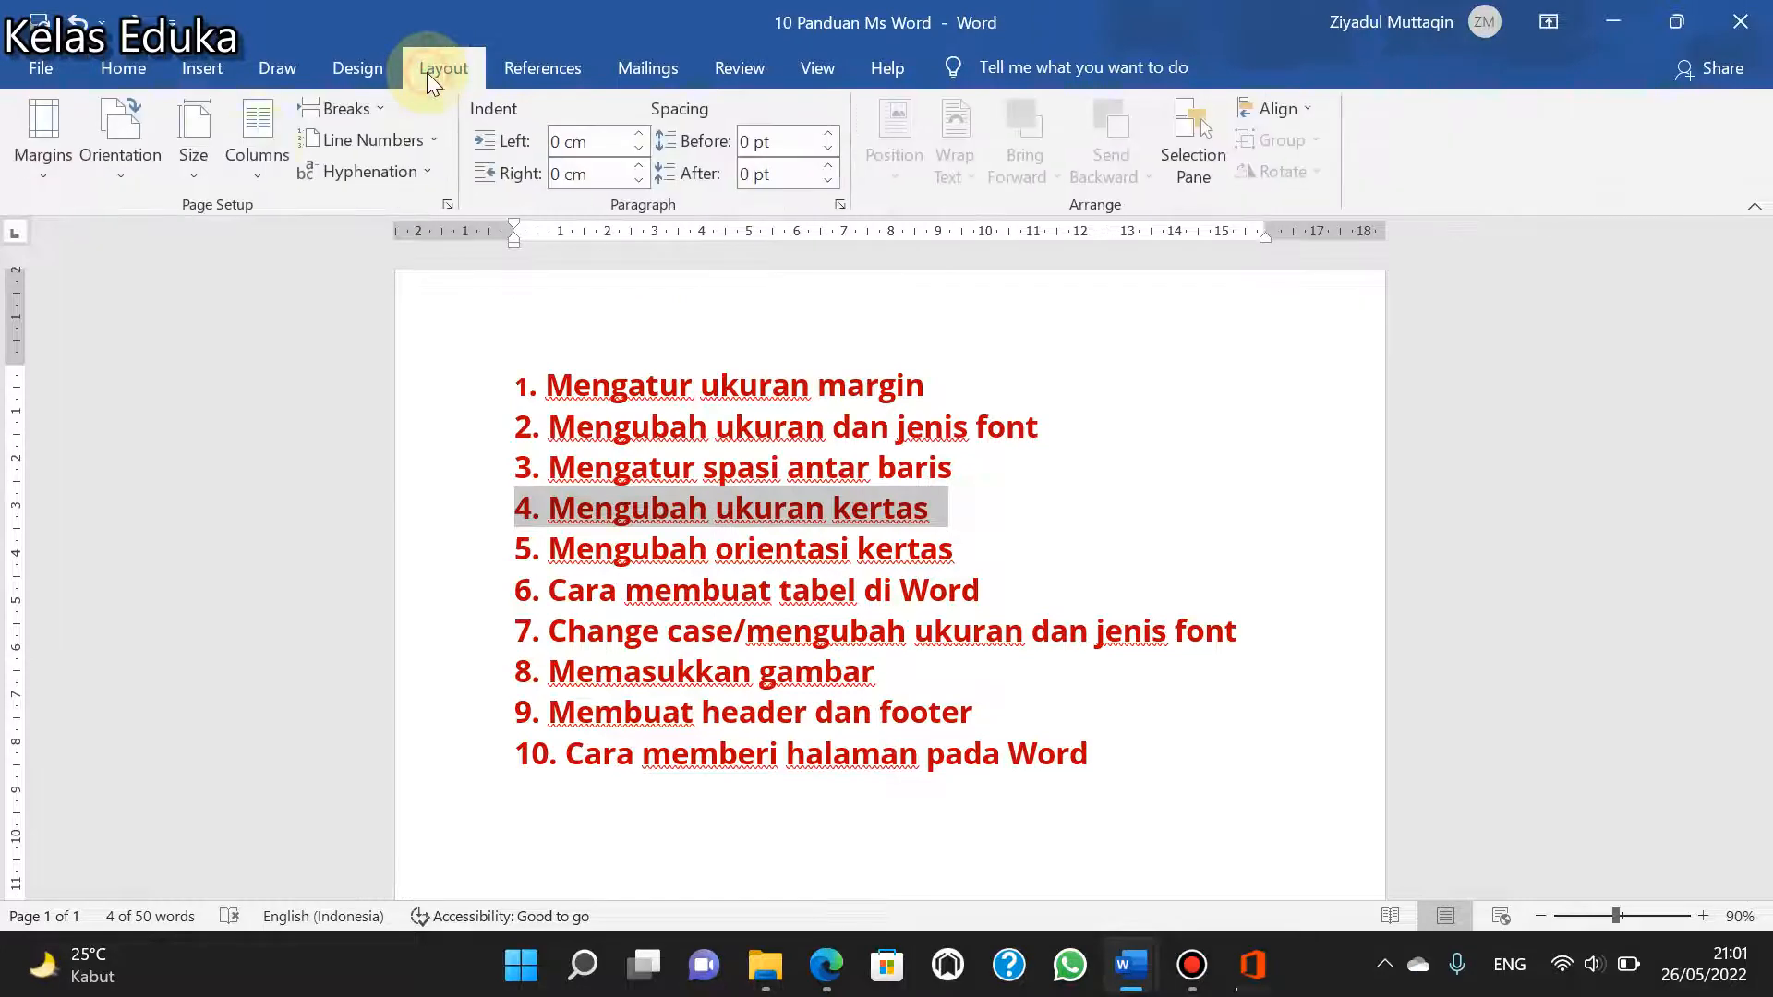
click(55, 178)
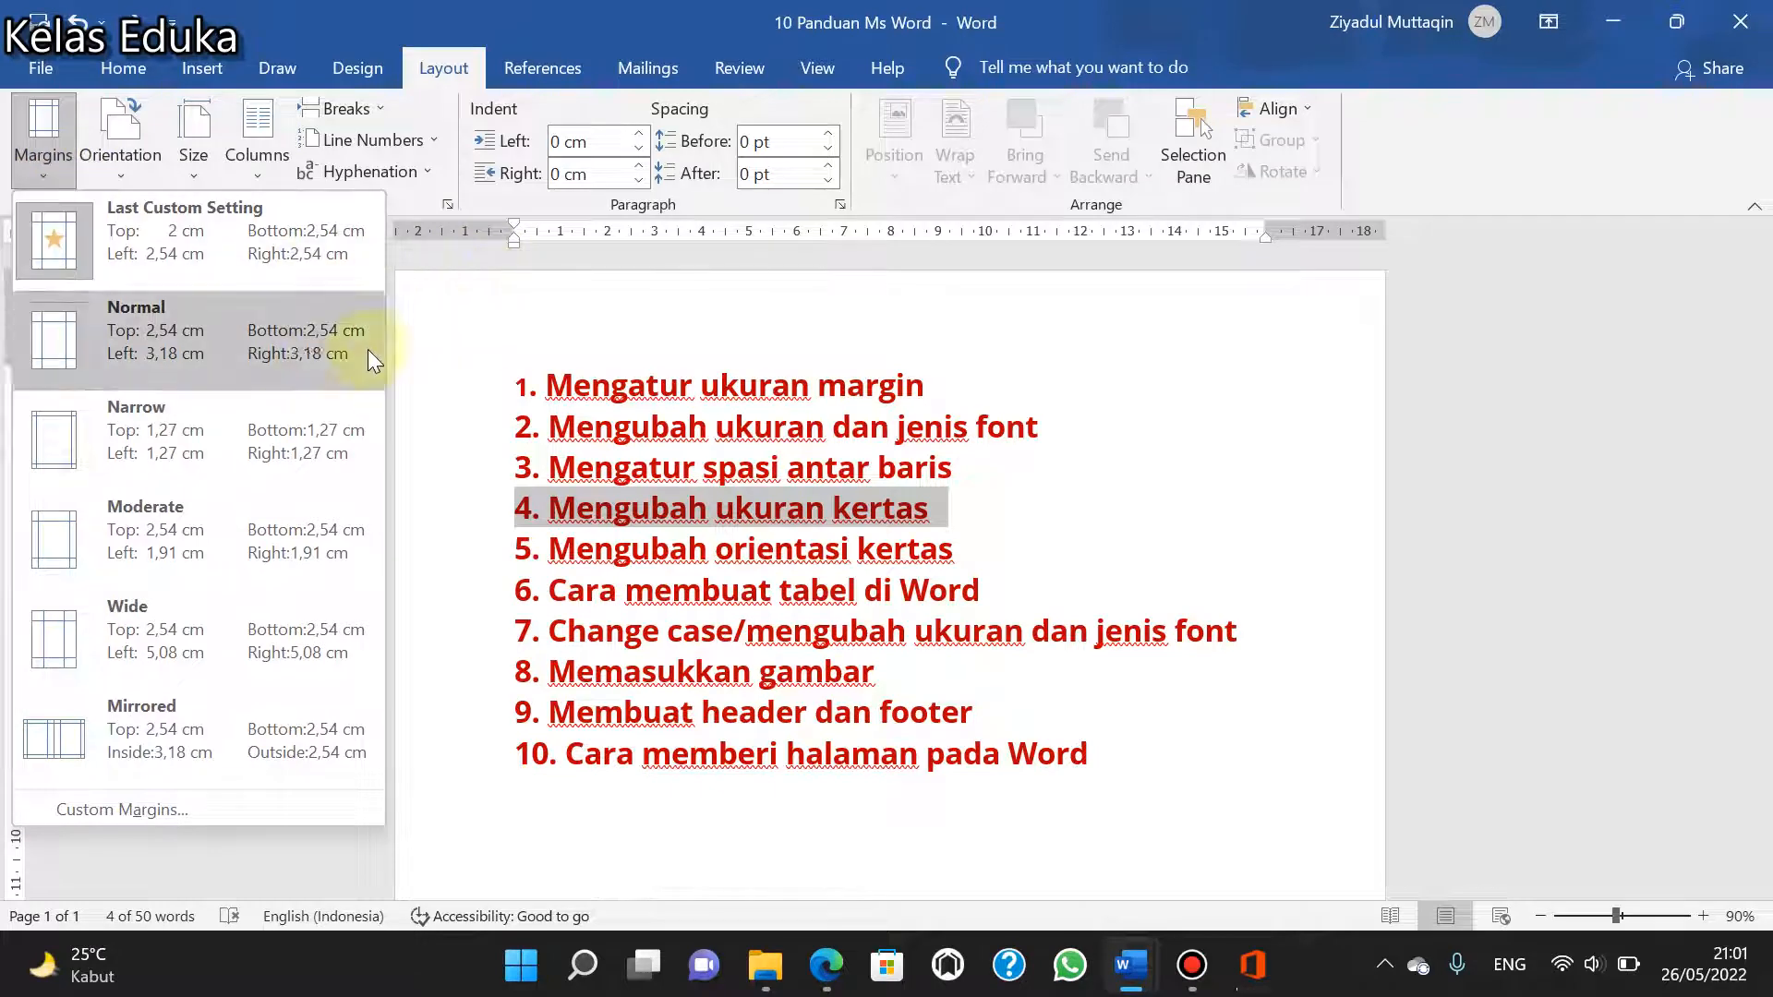
click(217, 807)
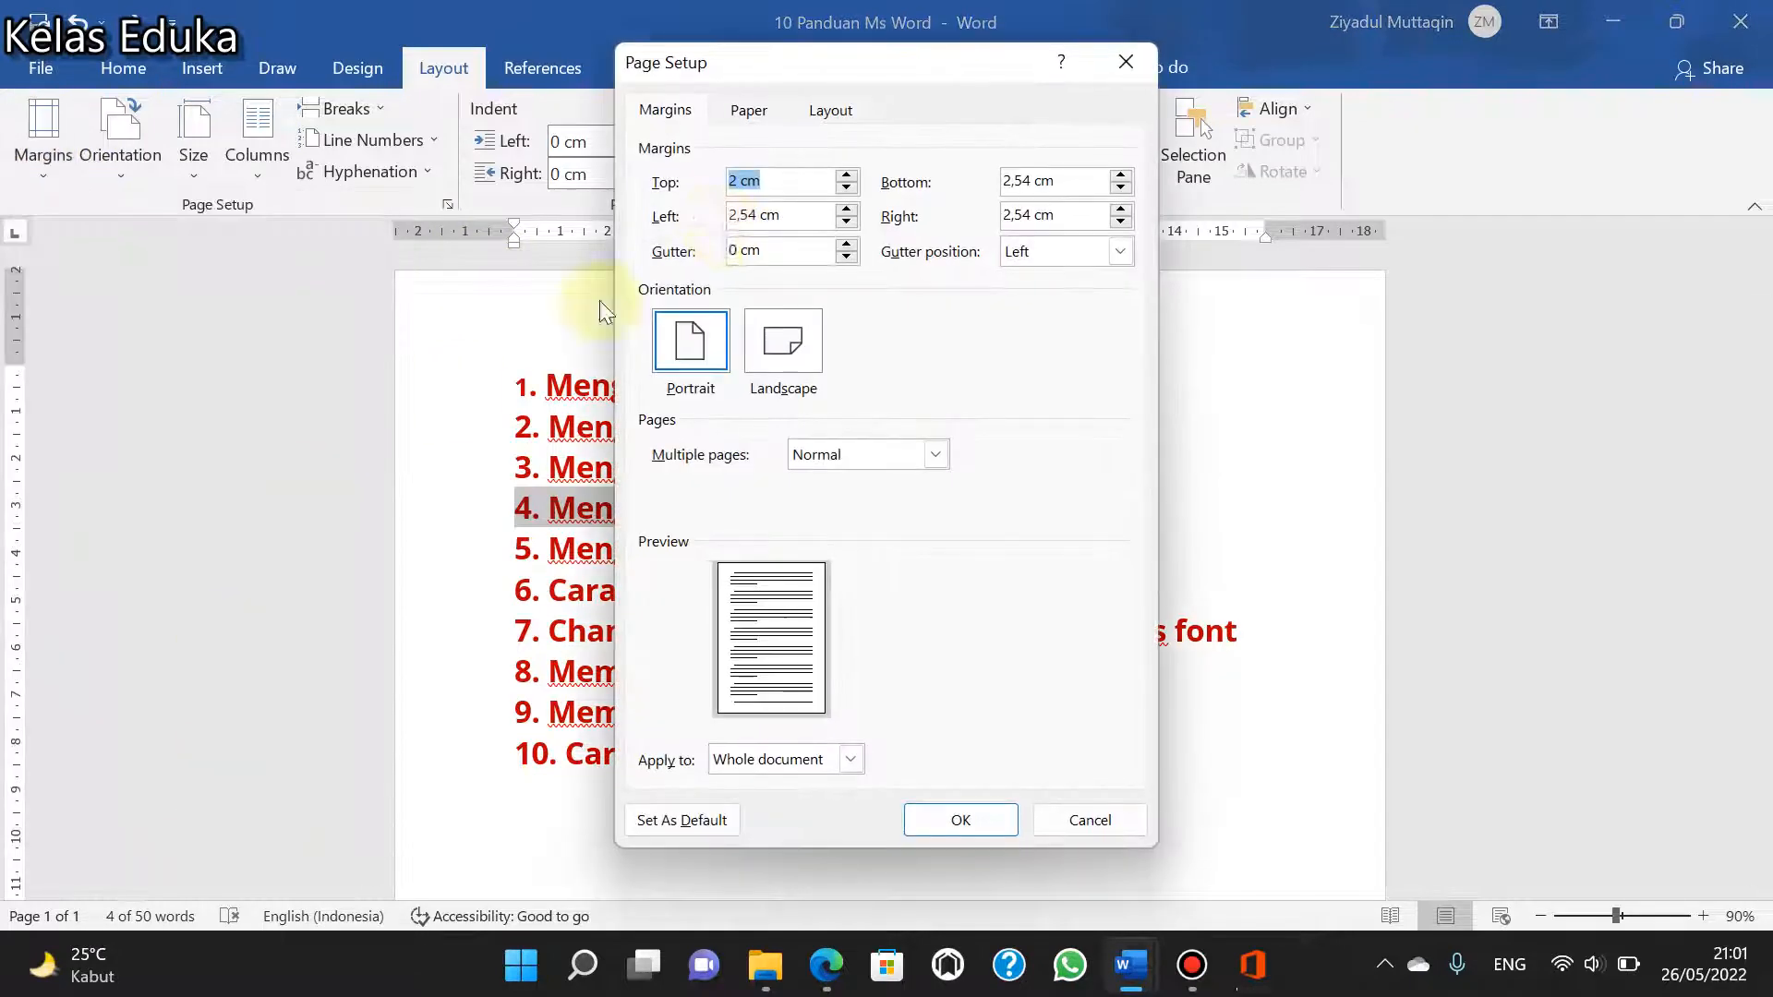
click(748, 110)
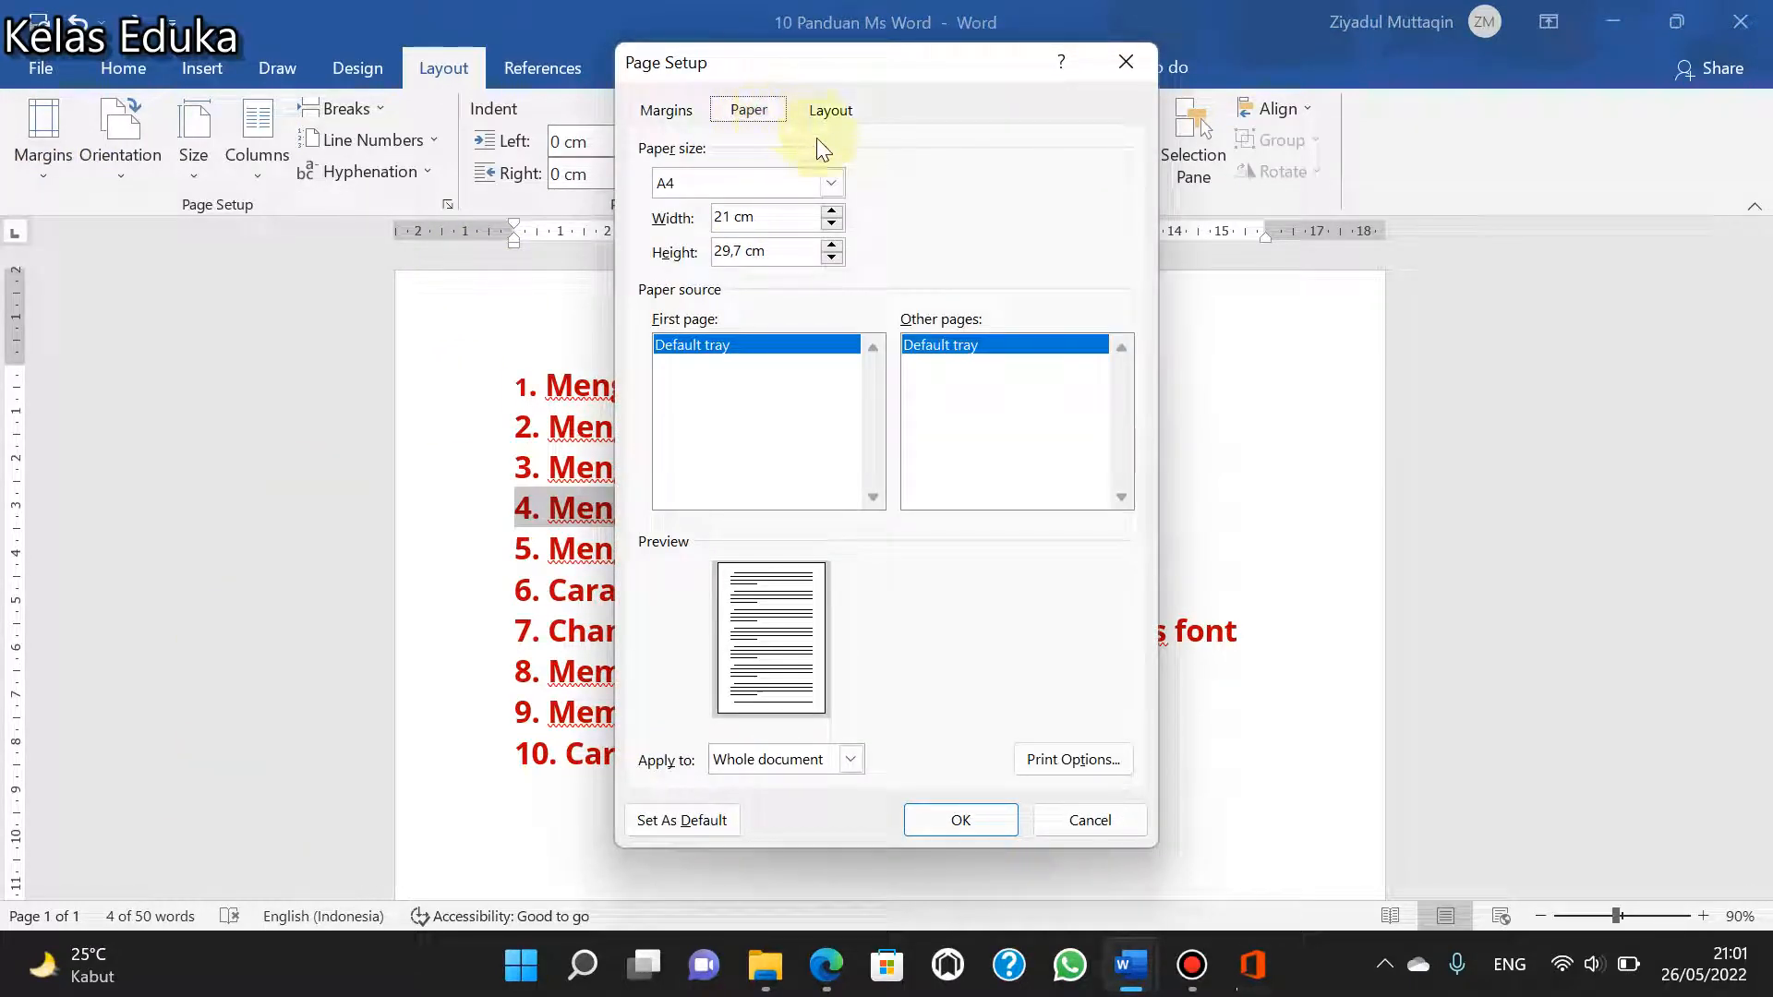
click(832, 183)
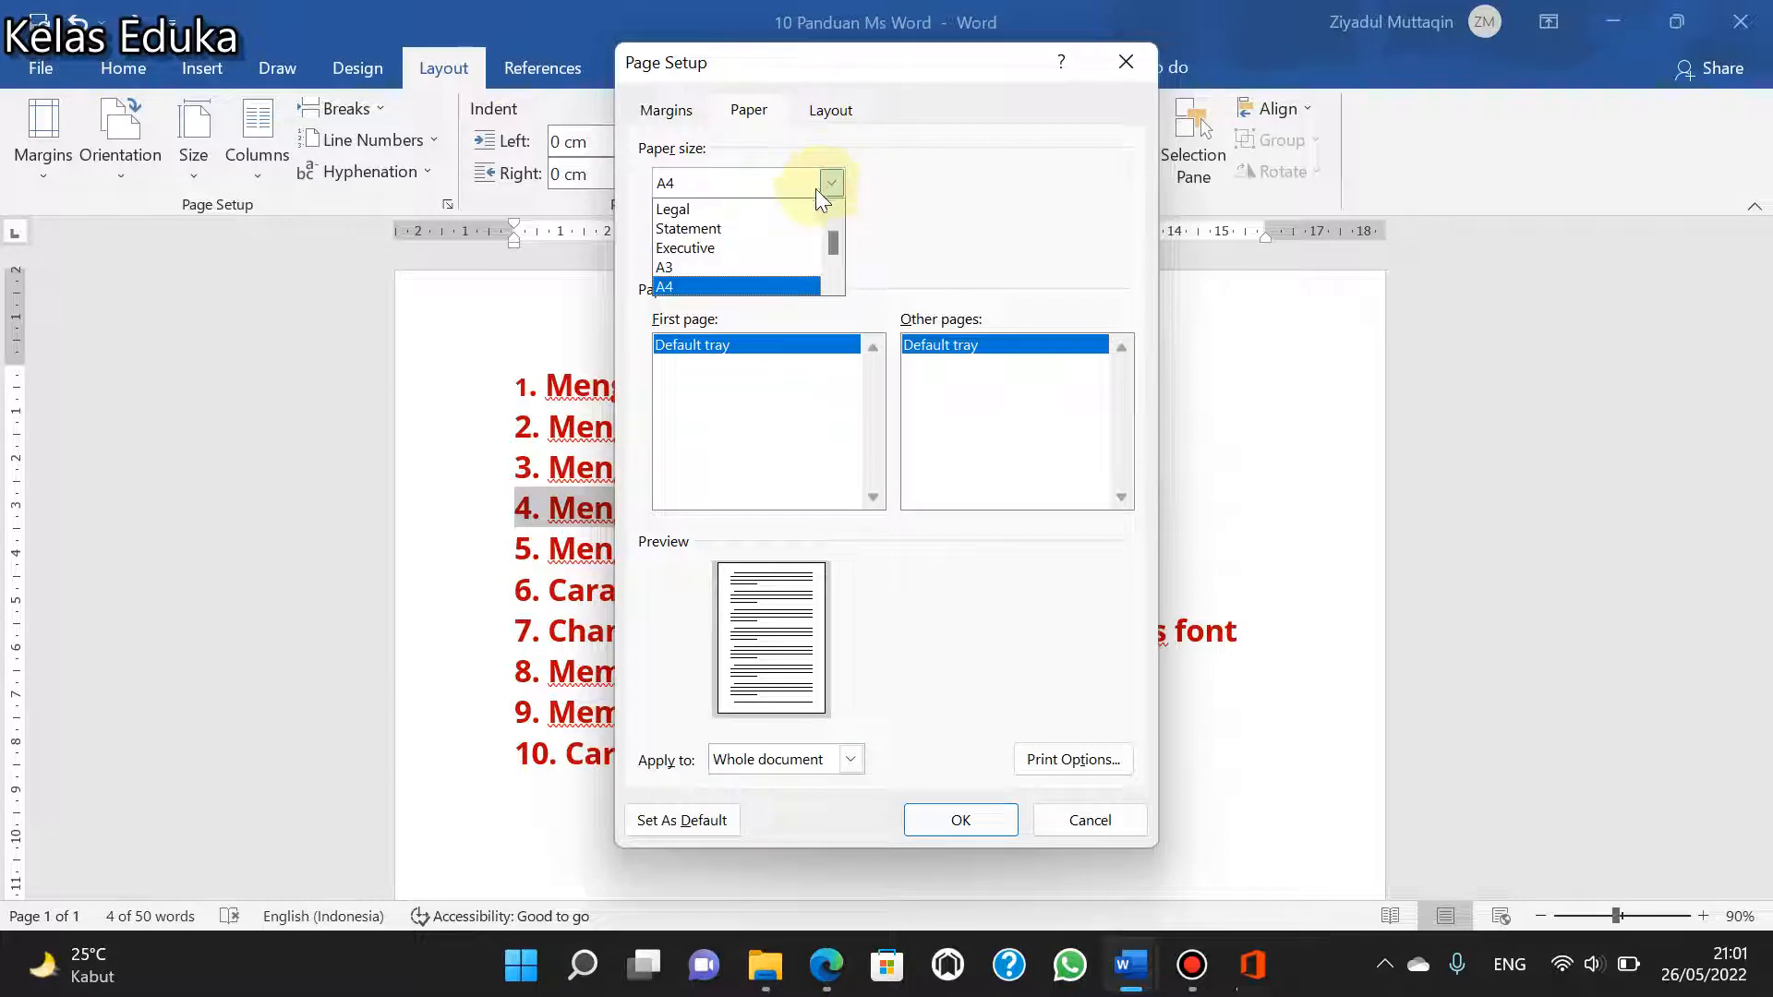
scroll(753, 254, down, 4)
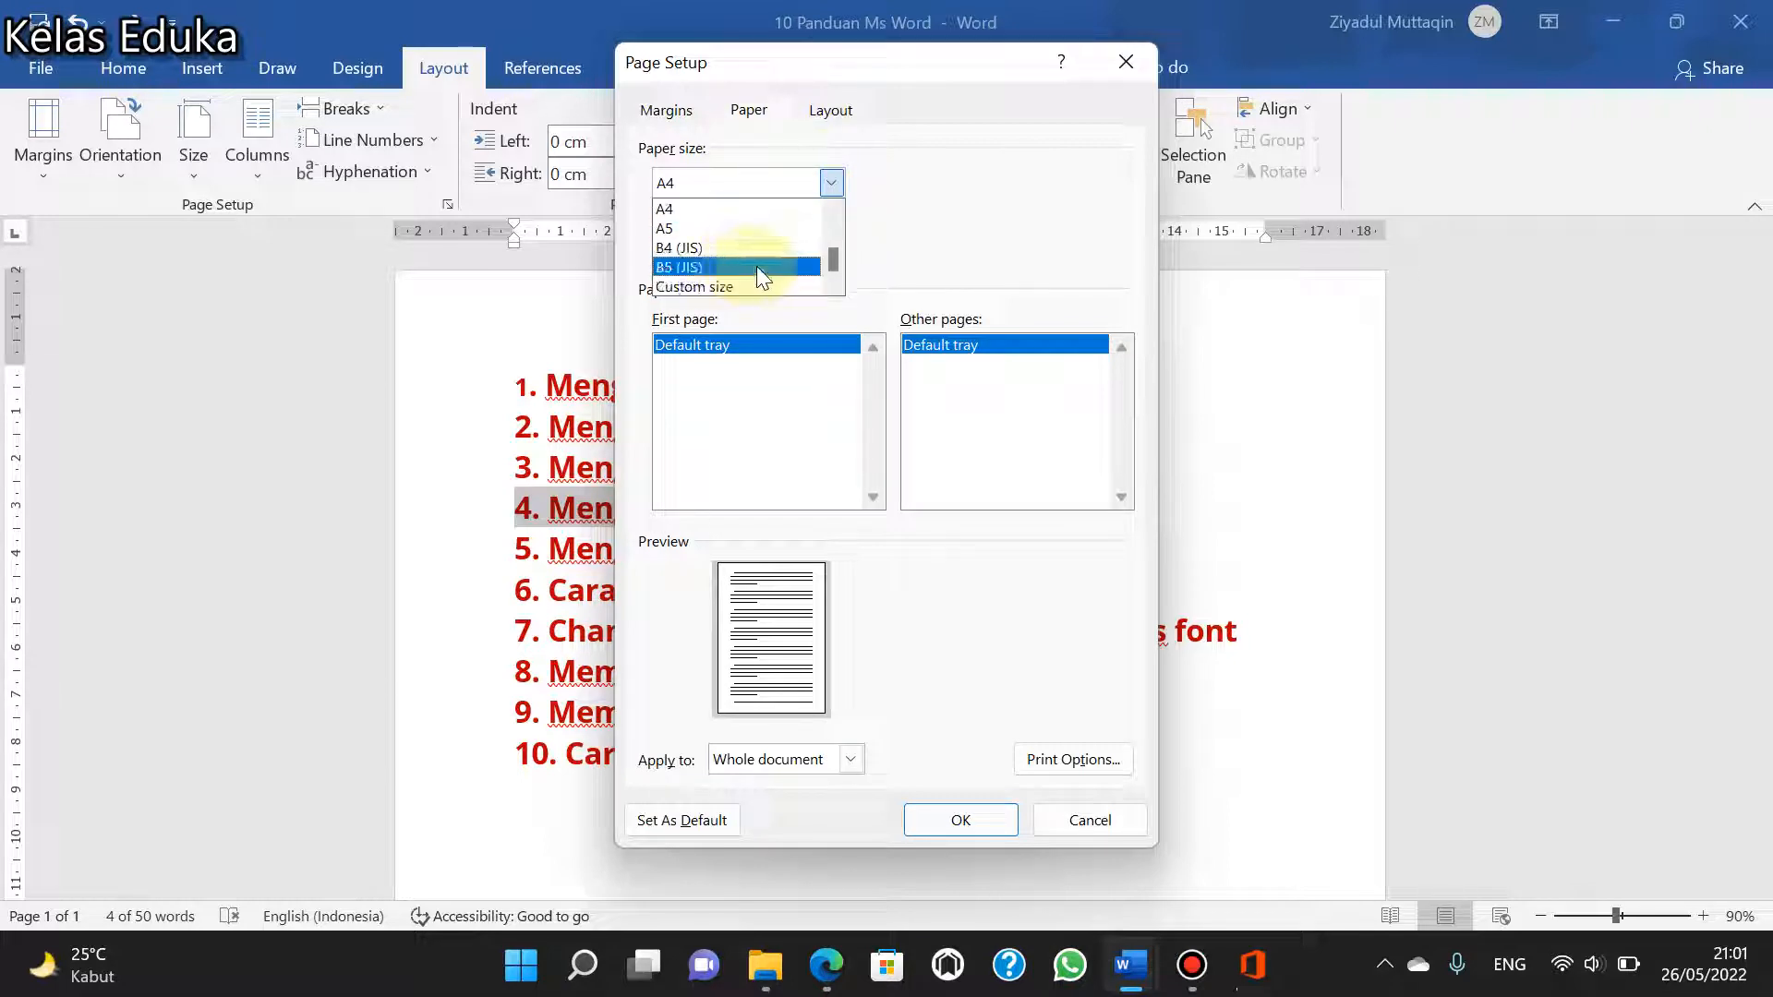
scroll(756, 266, up, 2)
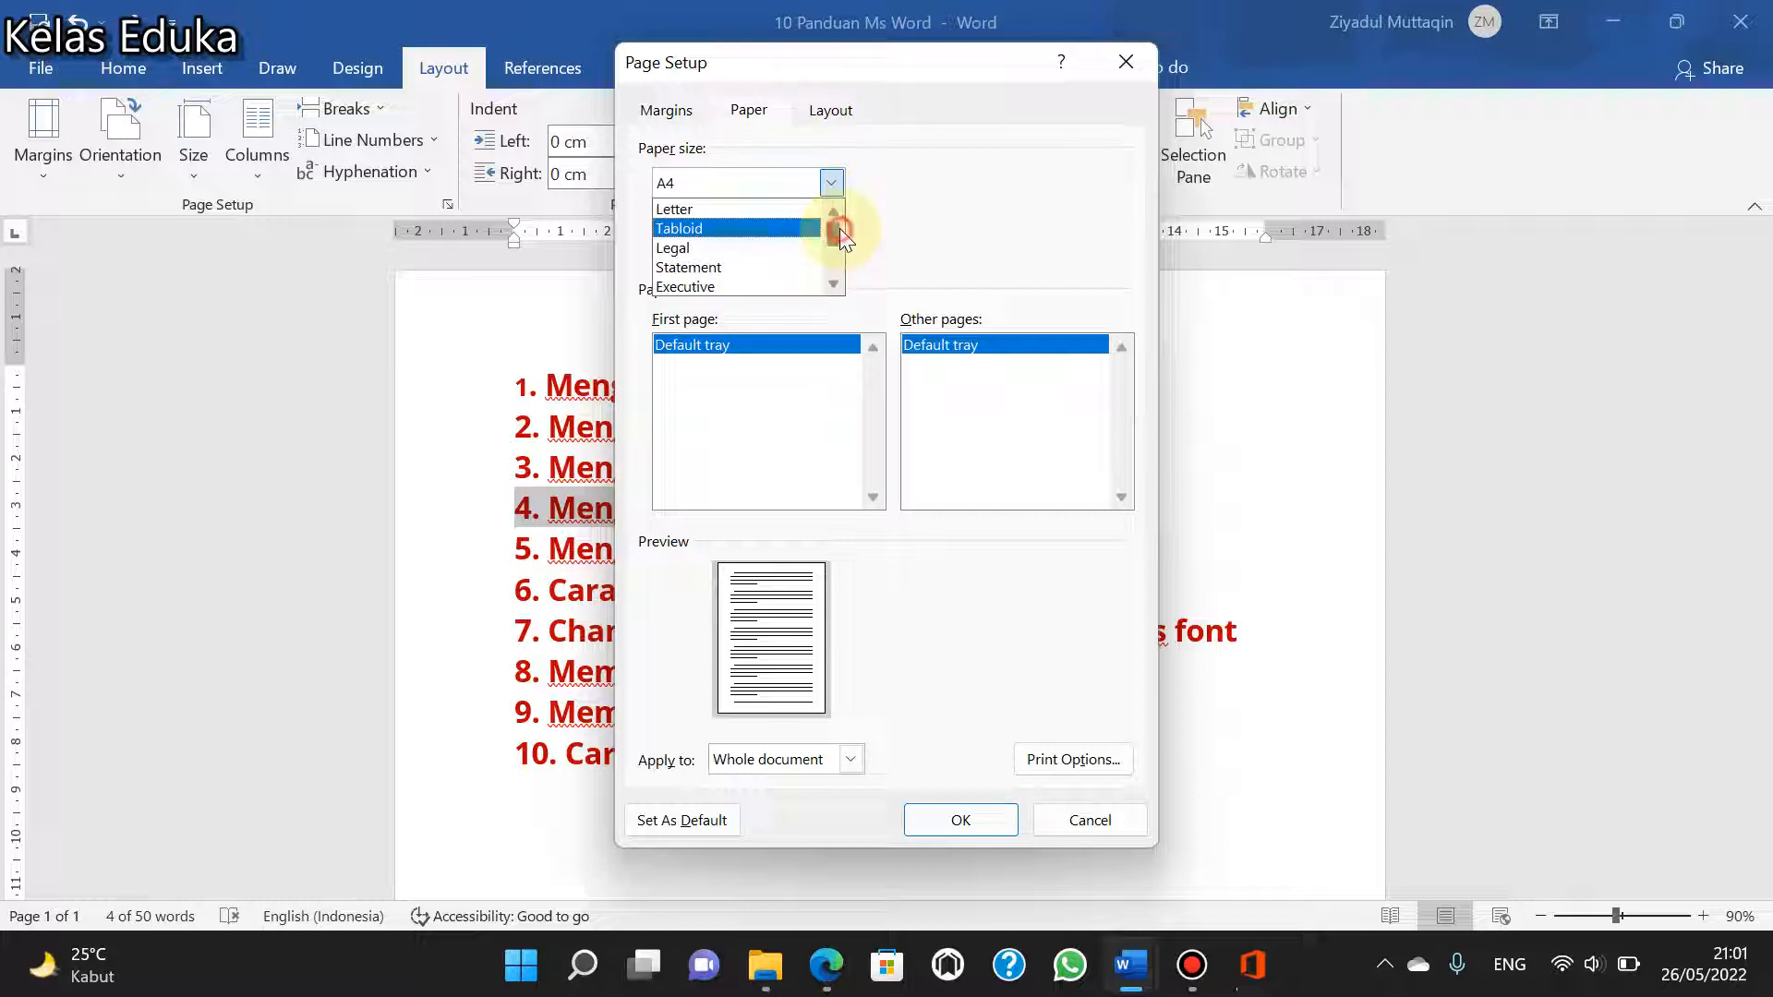
click(934, 159)
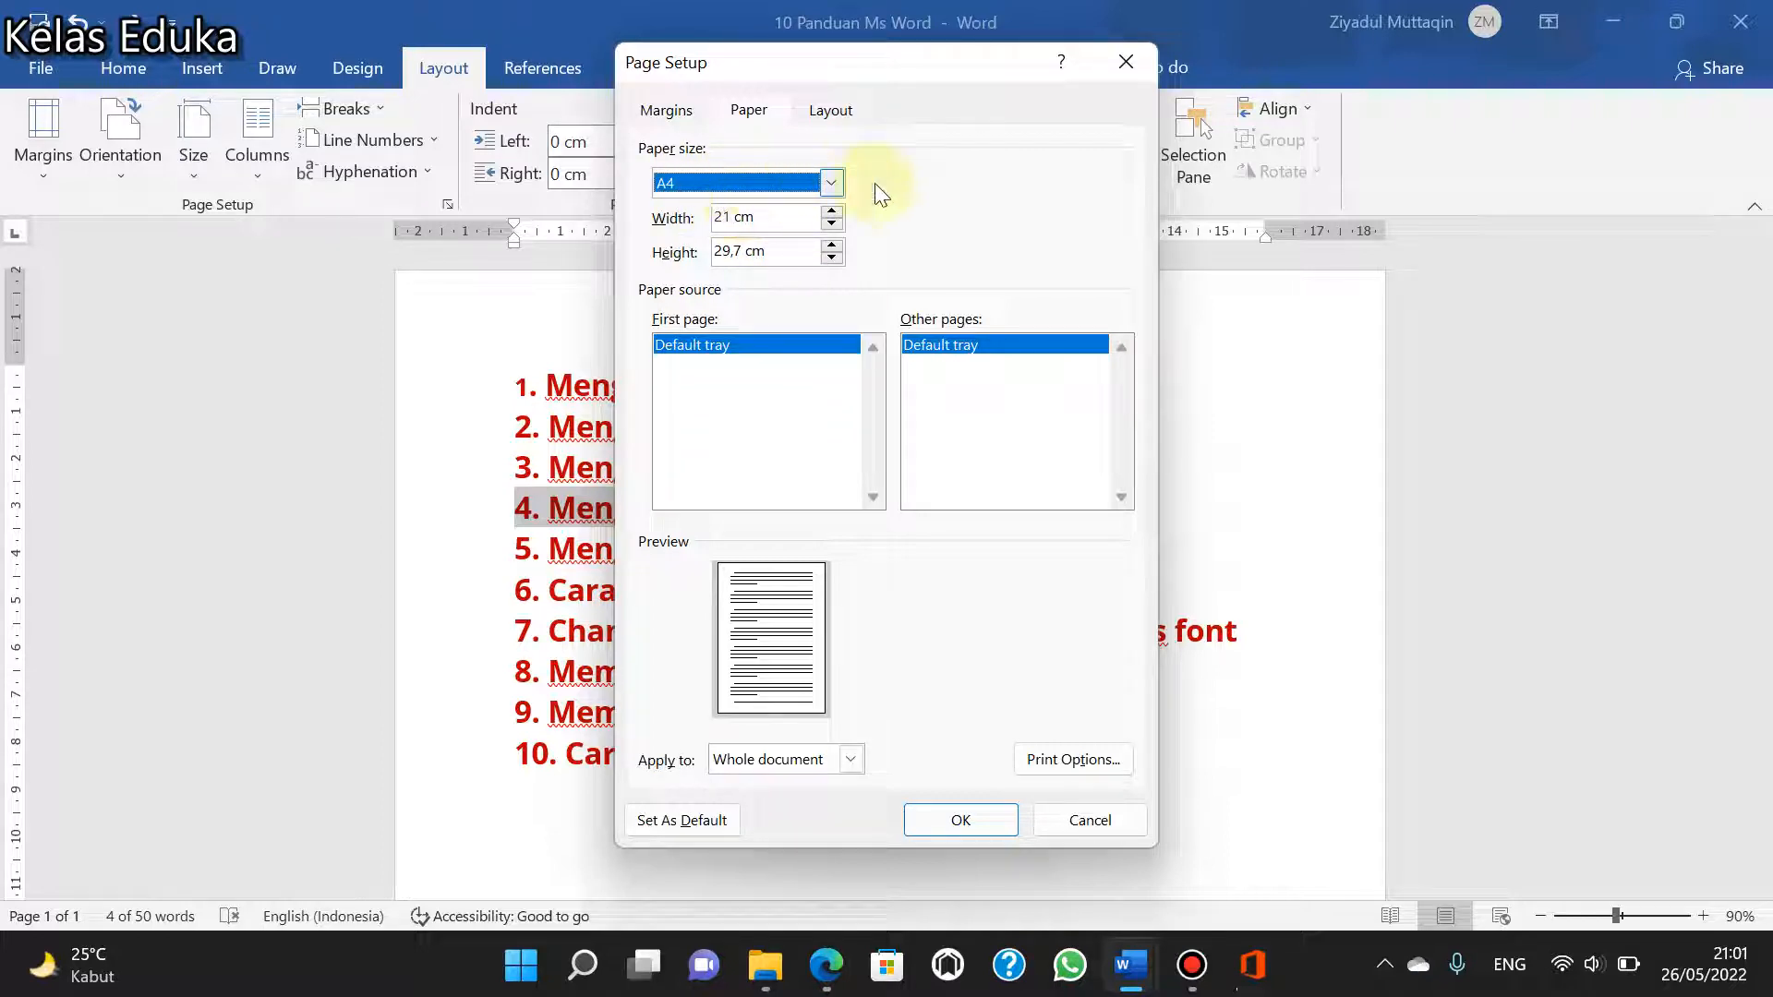
- Set the paper height to 33 cm, then return the paper size to A4 for the whole document
double_click(739, 255)
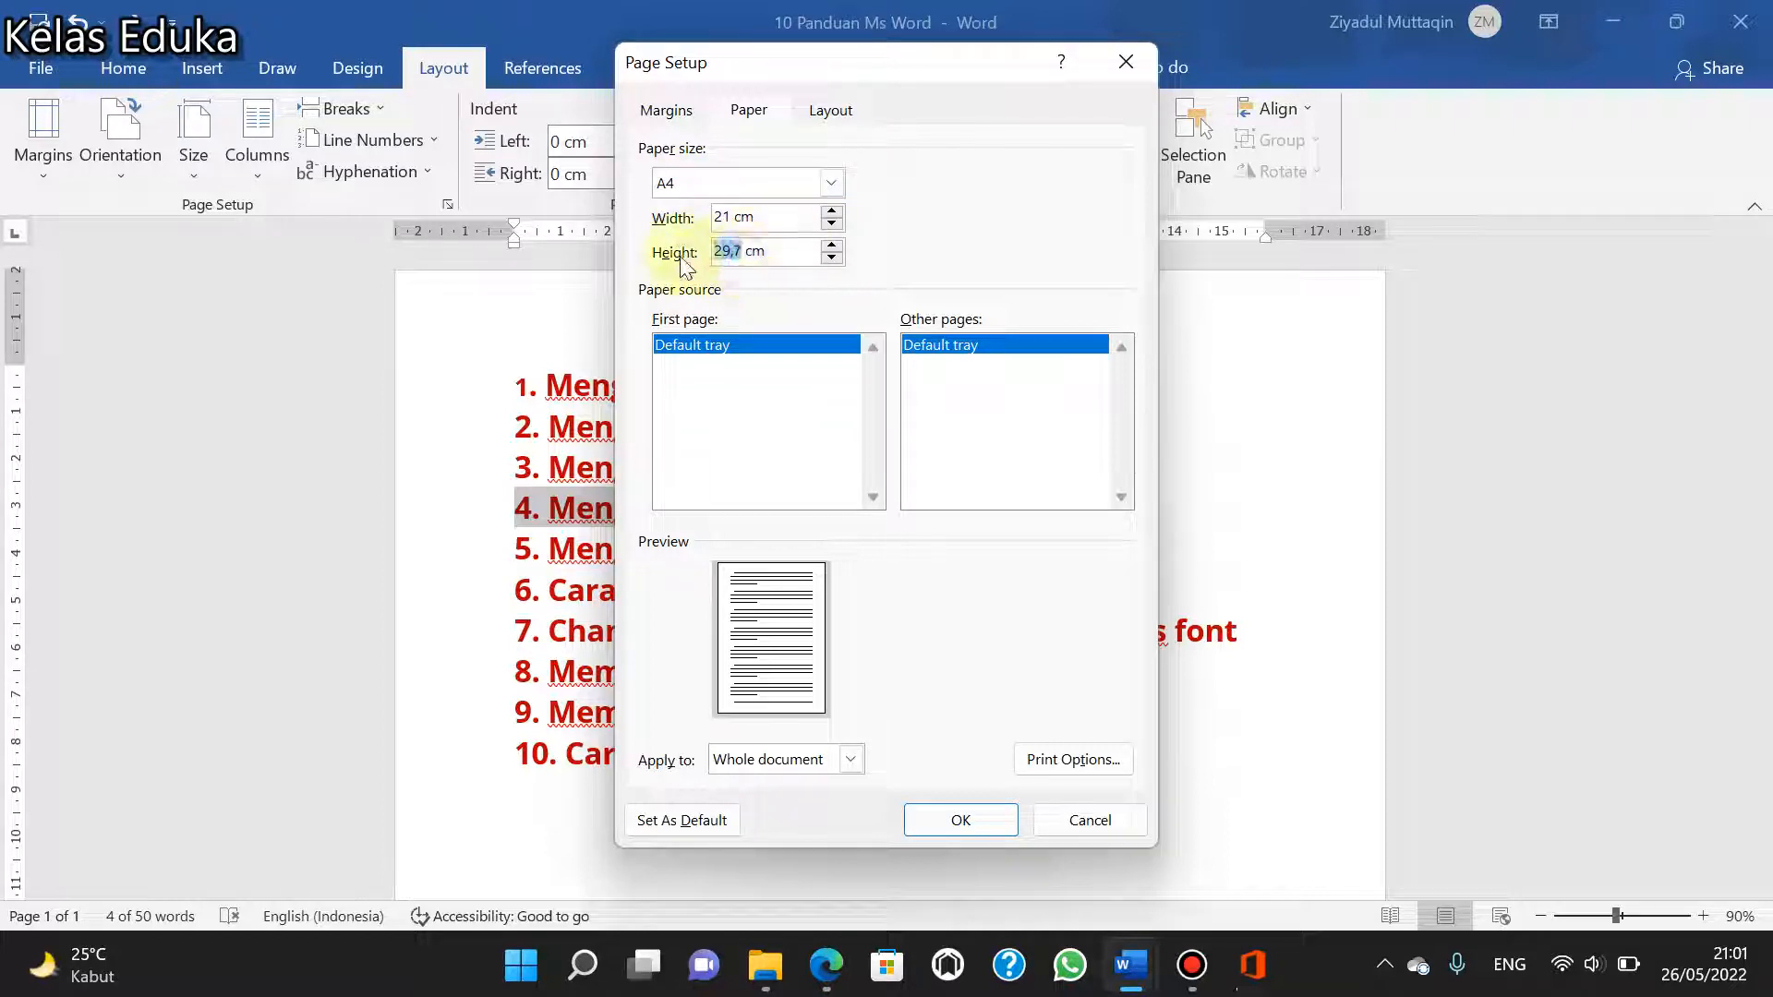
text(33)
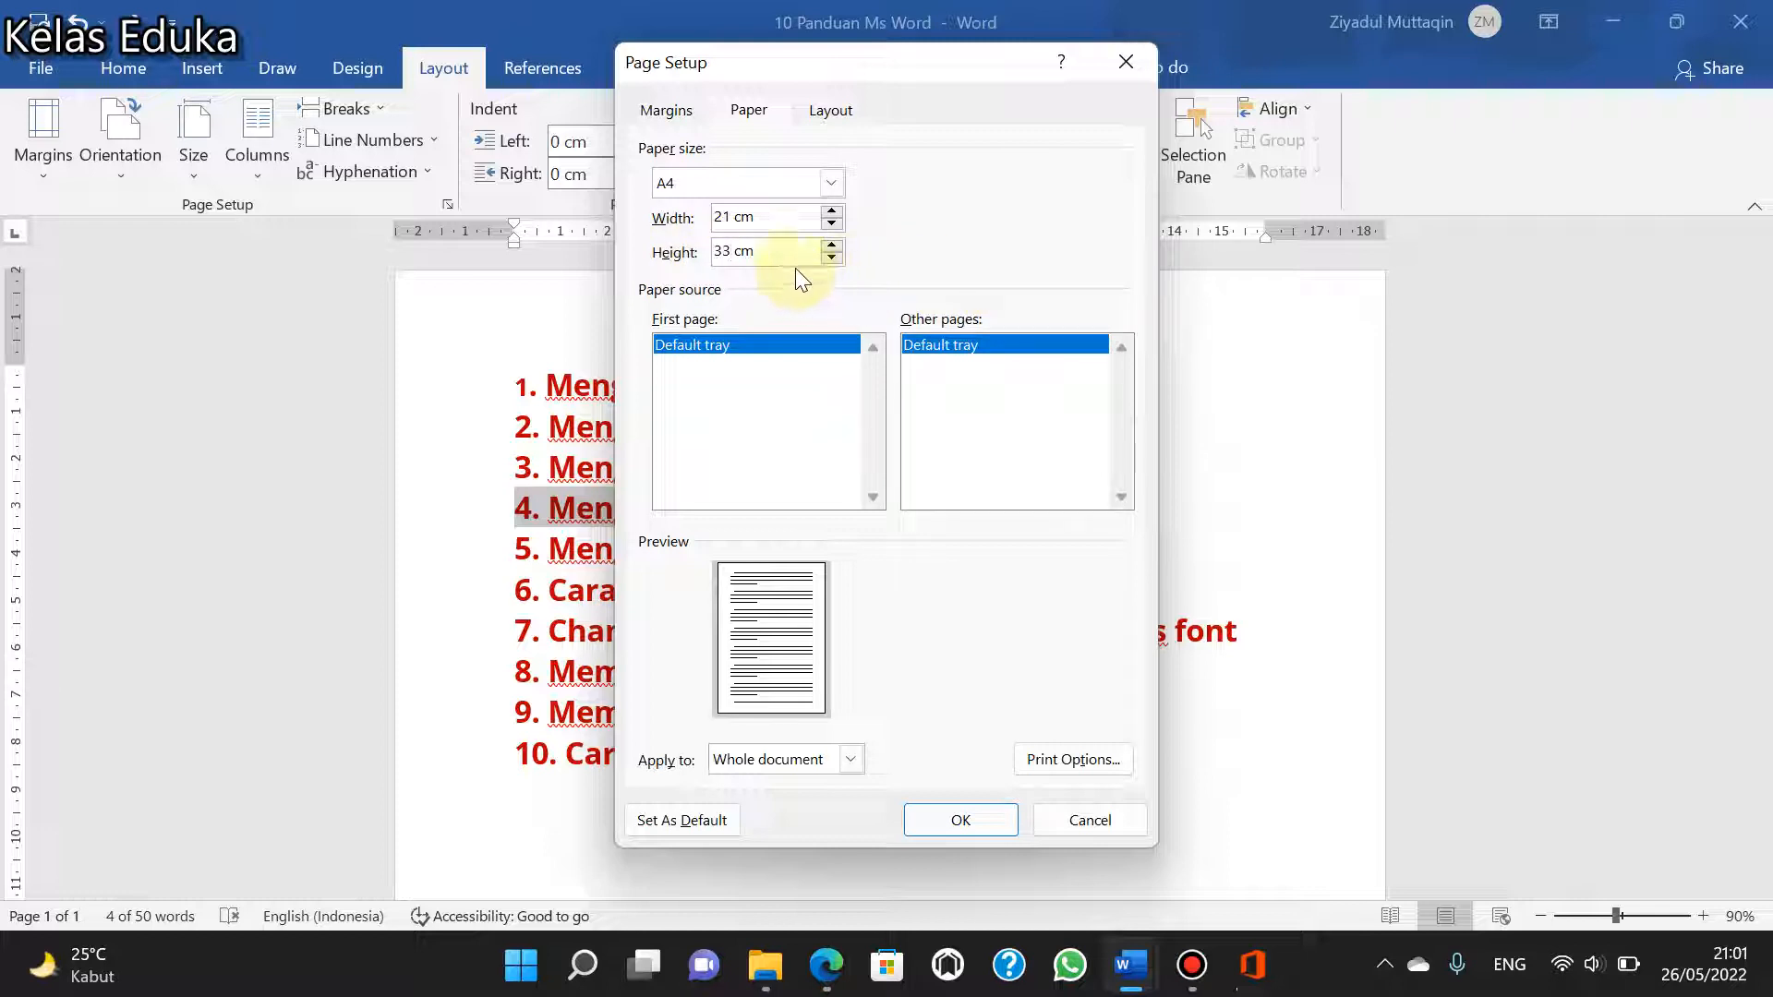
click(836, 184)
click(739, 203)
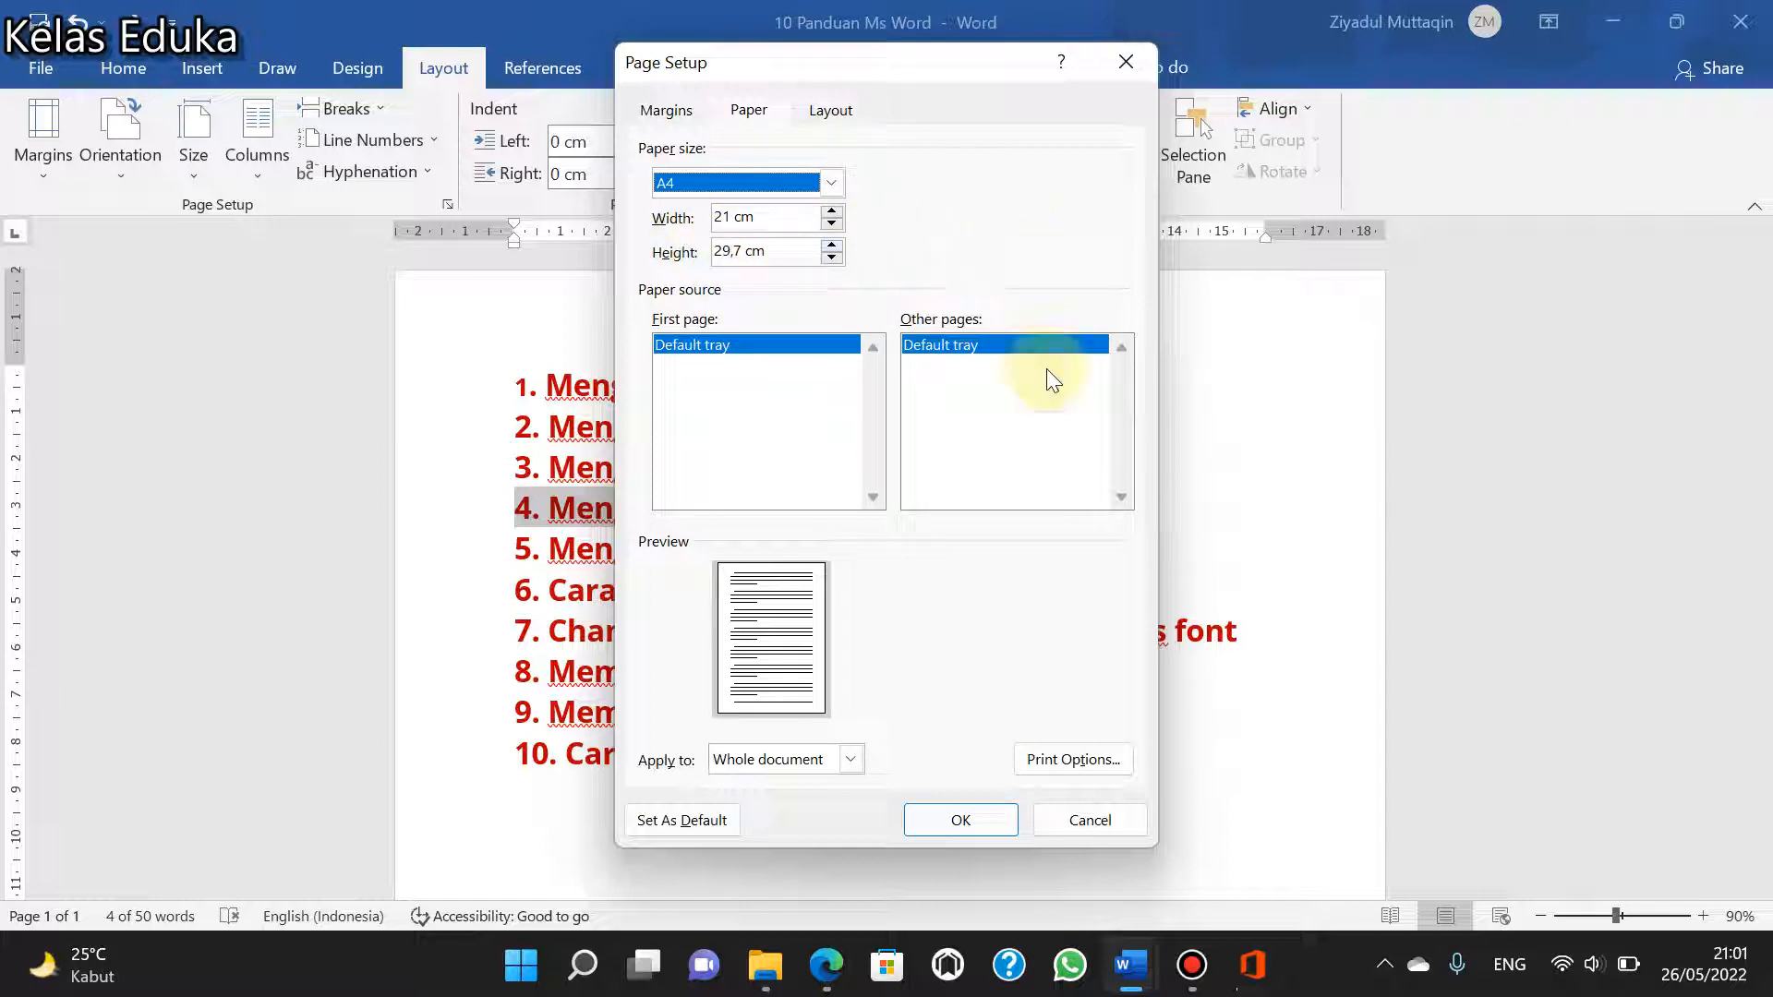
click(977, 821)
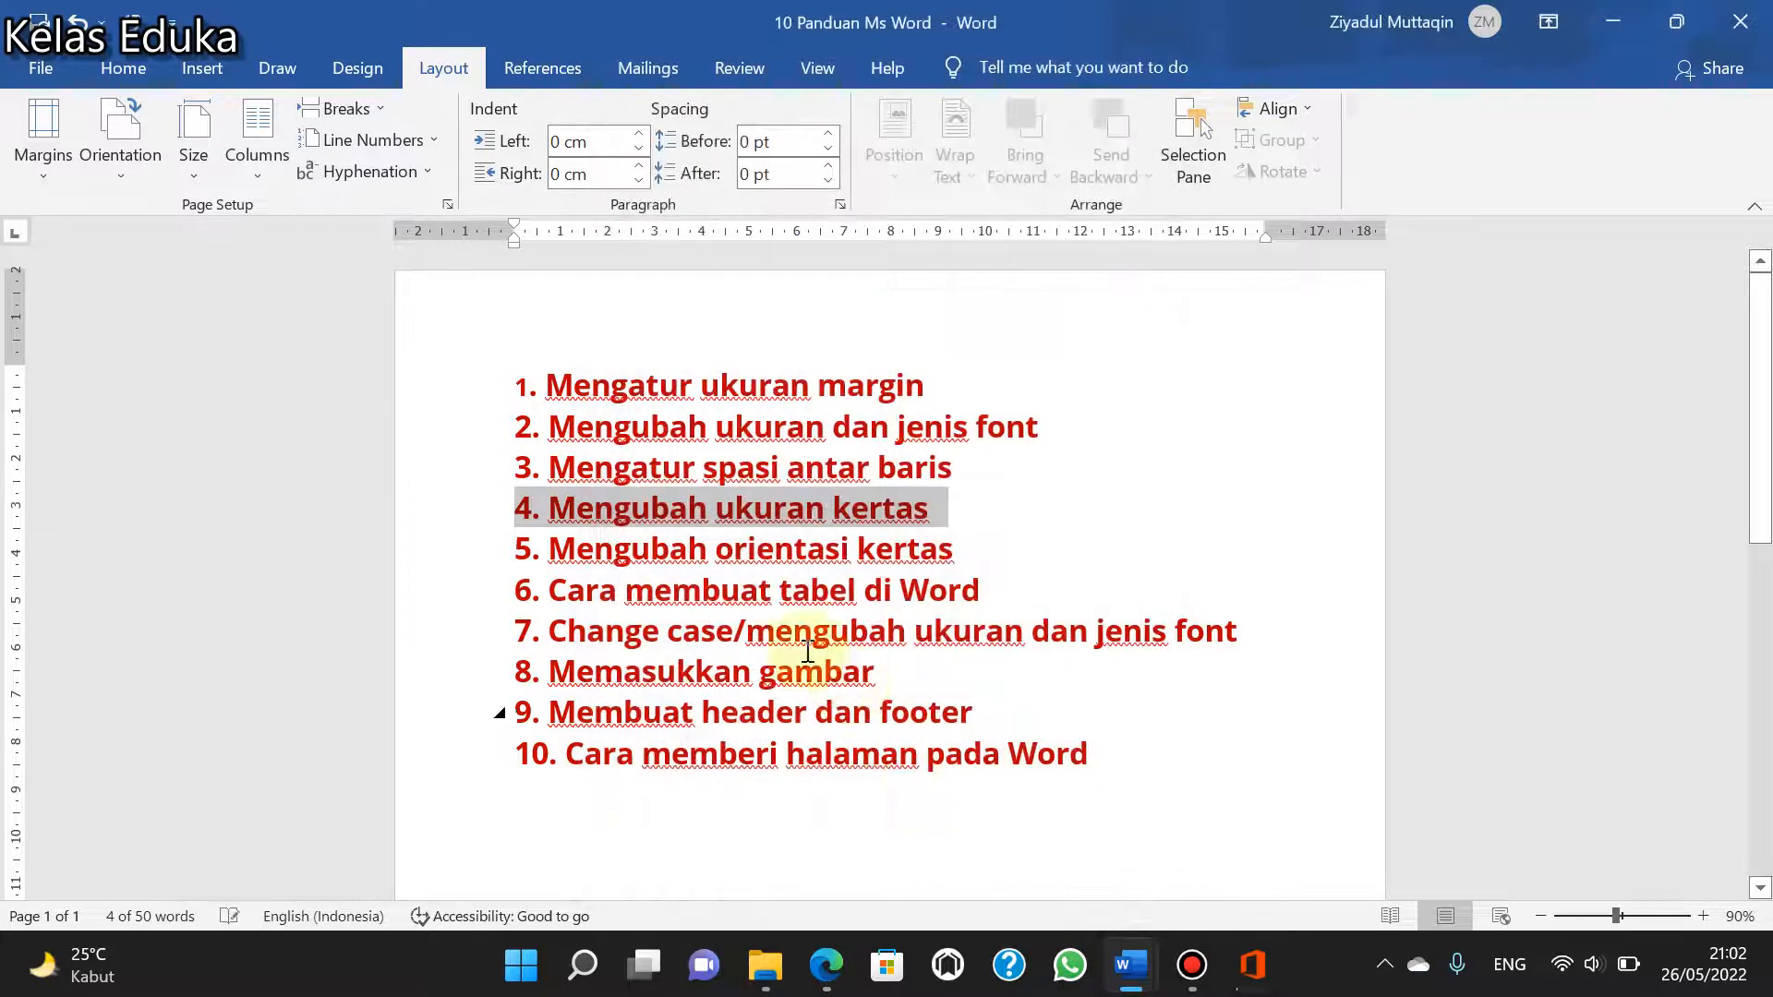
- Select the line "5. Mengubah orientasi kertas" in the list
click(958, 550)
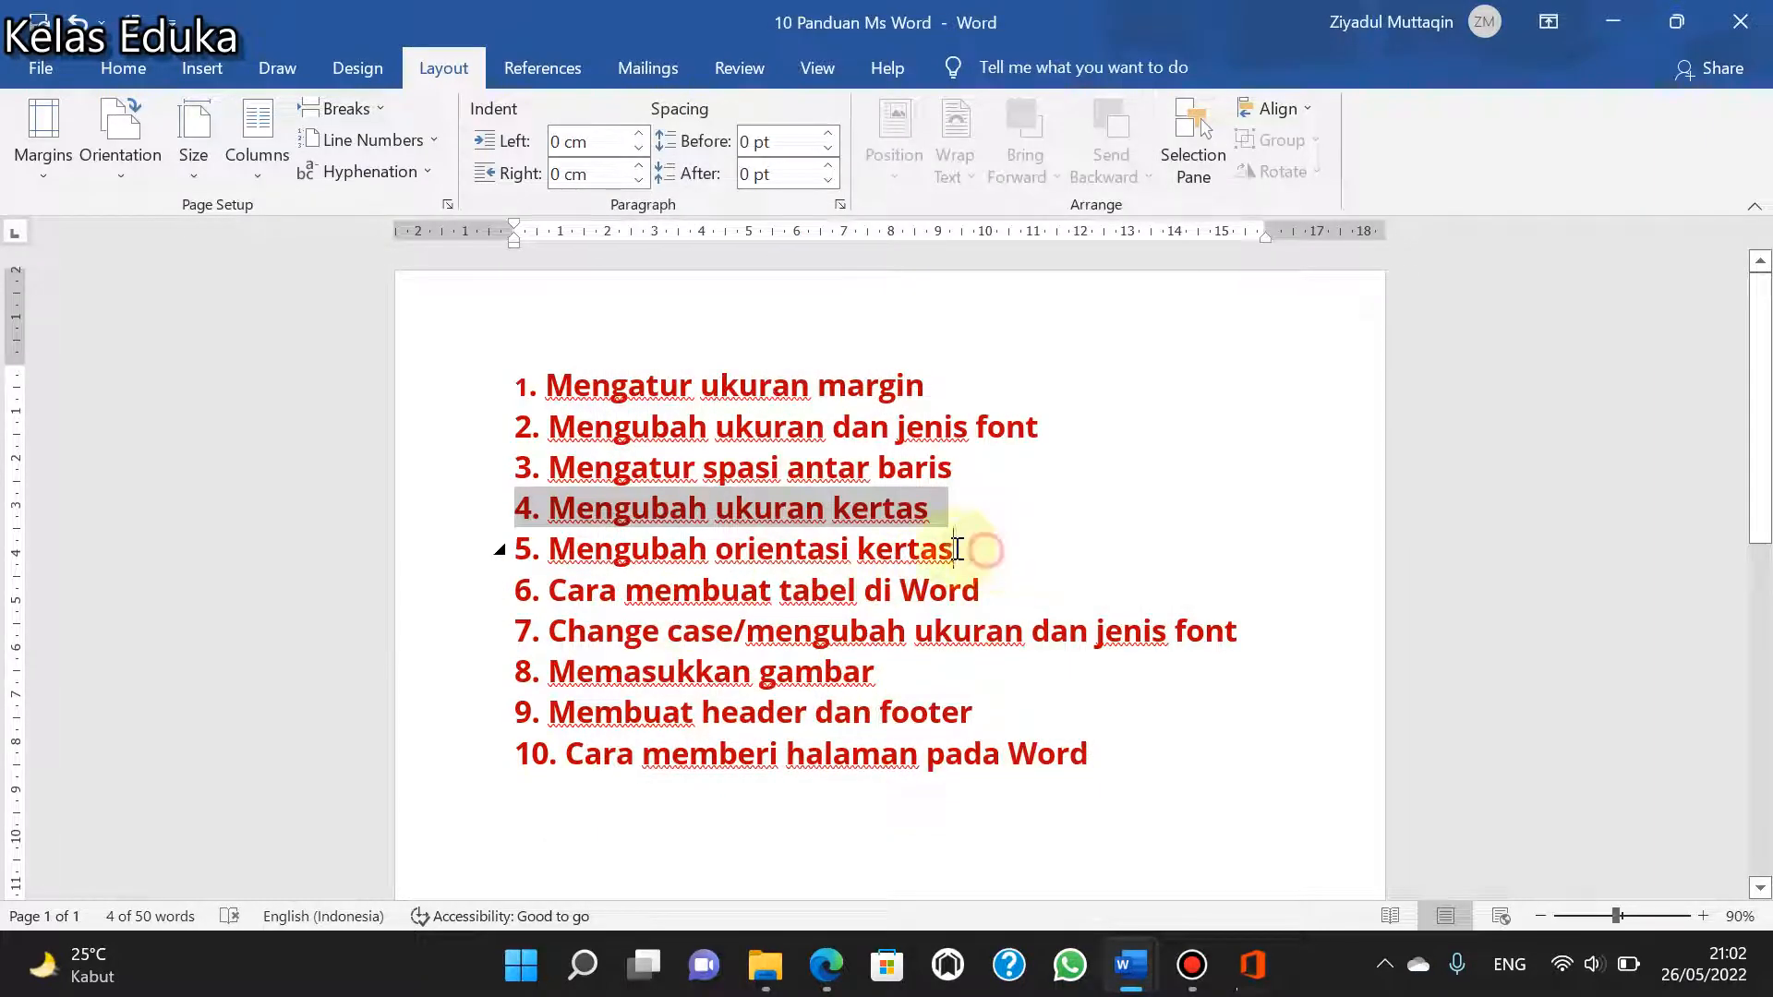
drag(958, 550, 514, 554)
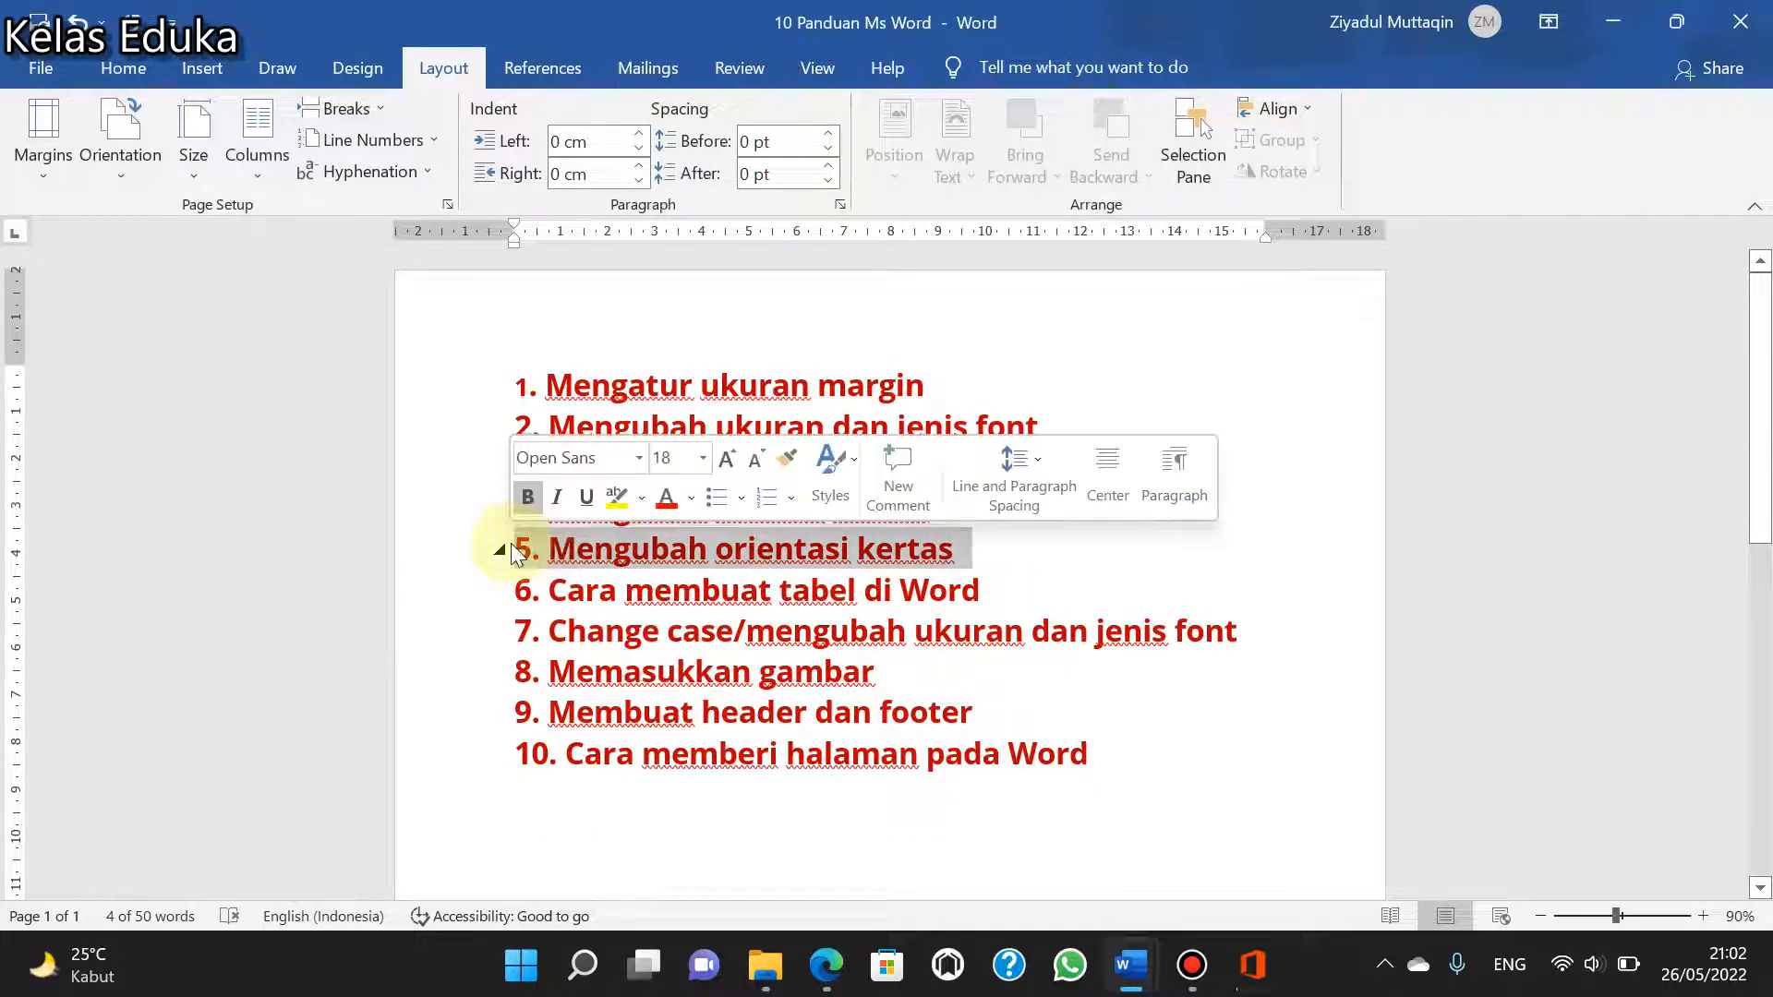
scroll(764, 353, down, 10)
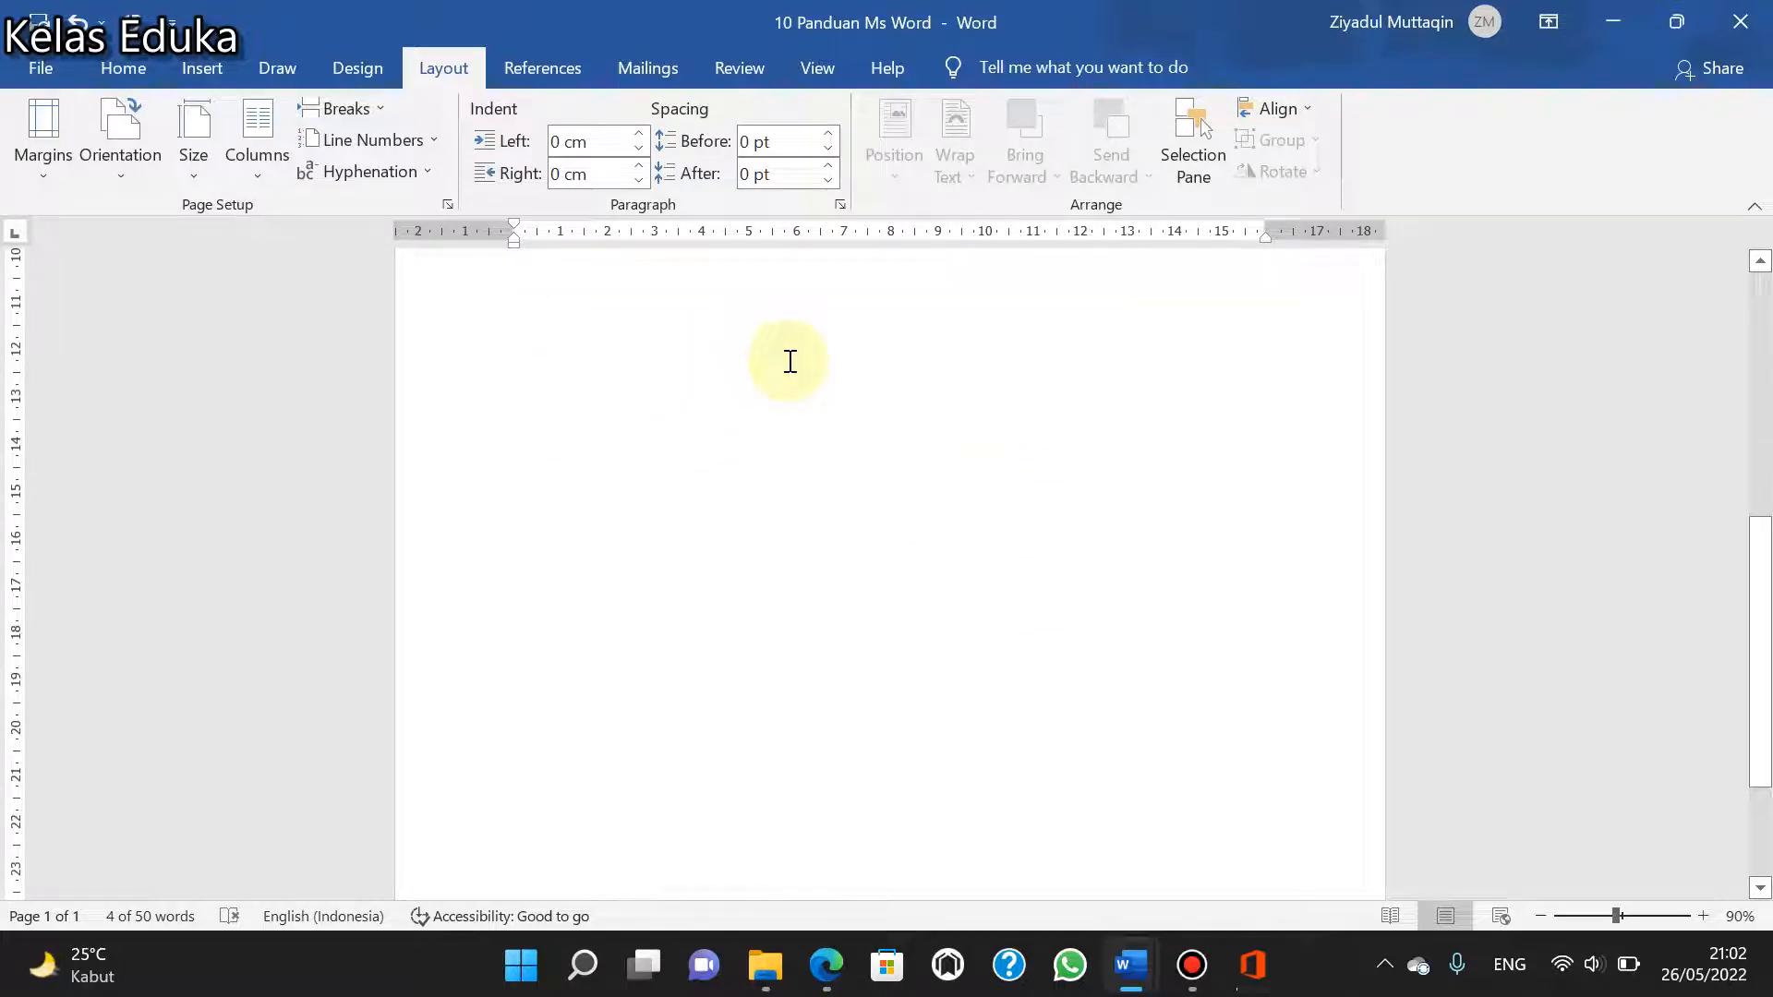
scroll(790, 361, up, 10)
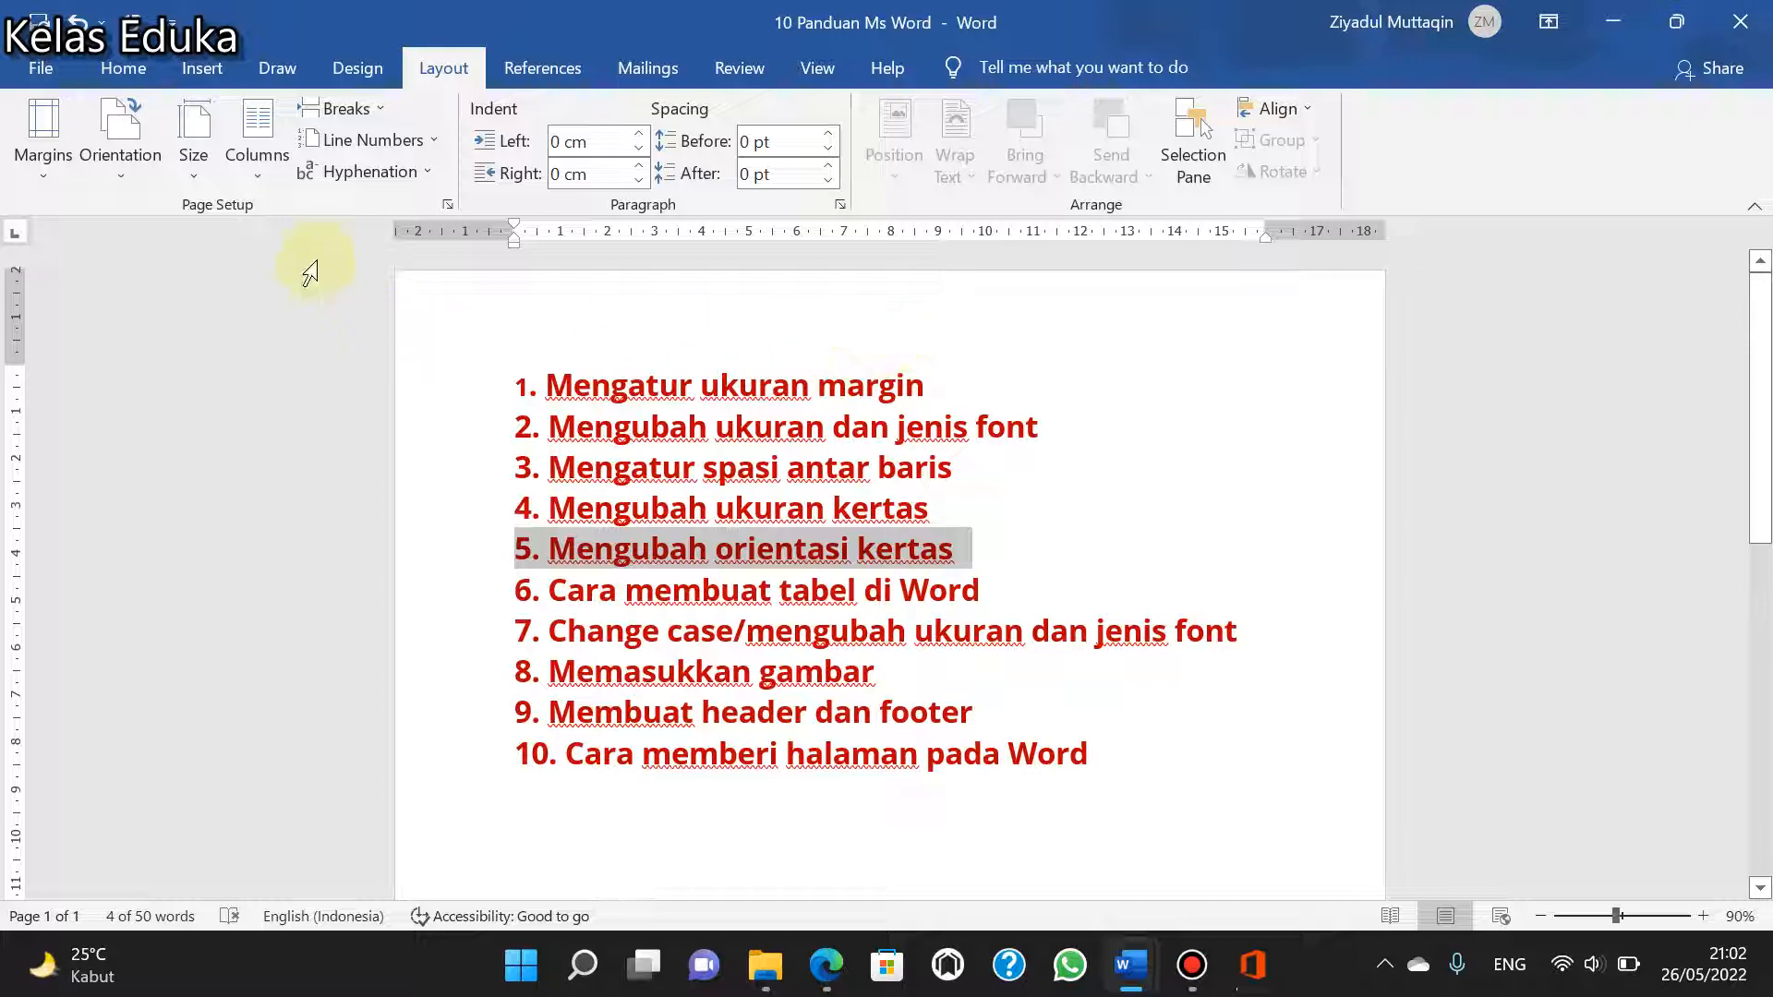
- Change the page orientation to Landscape and return it to Portrait
click(120, 164)
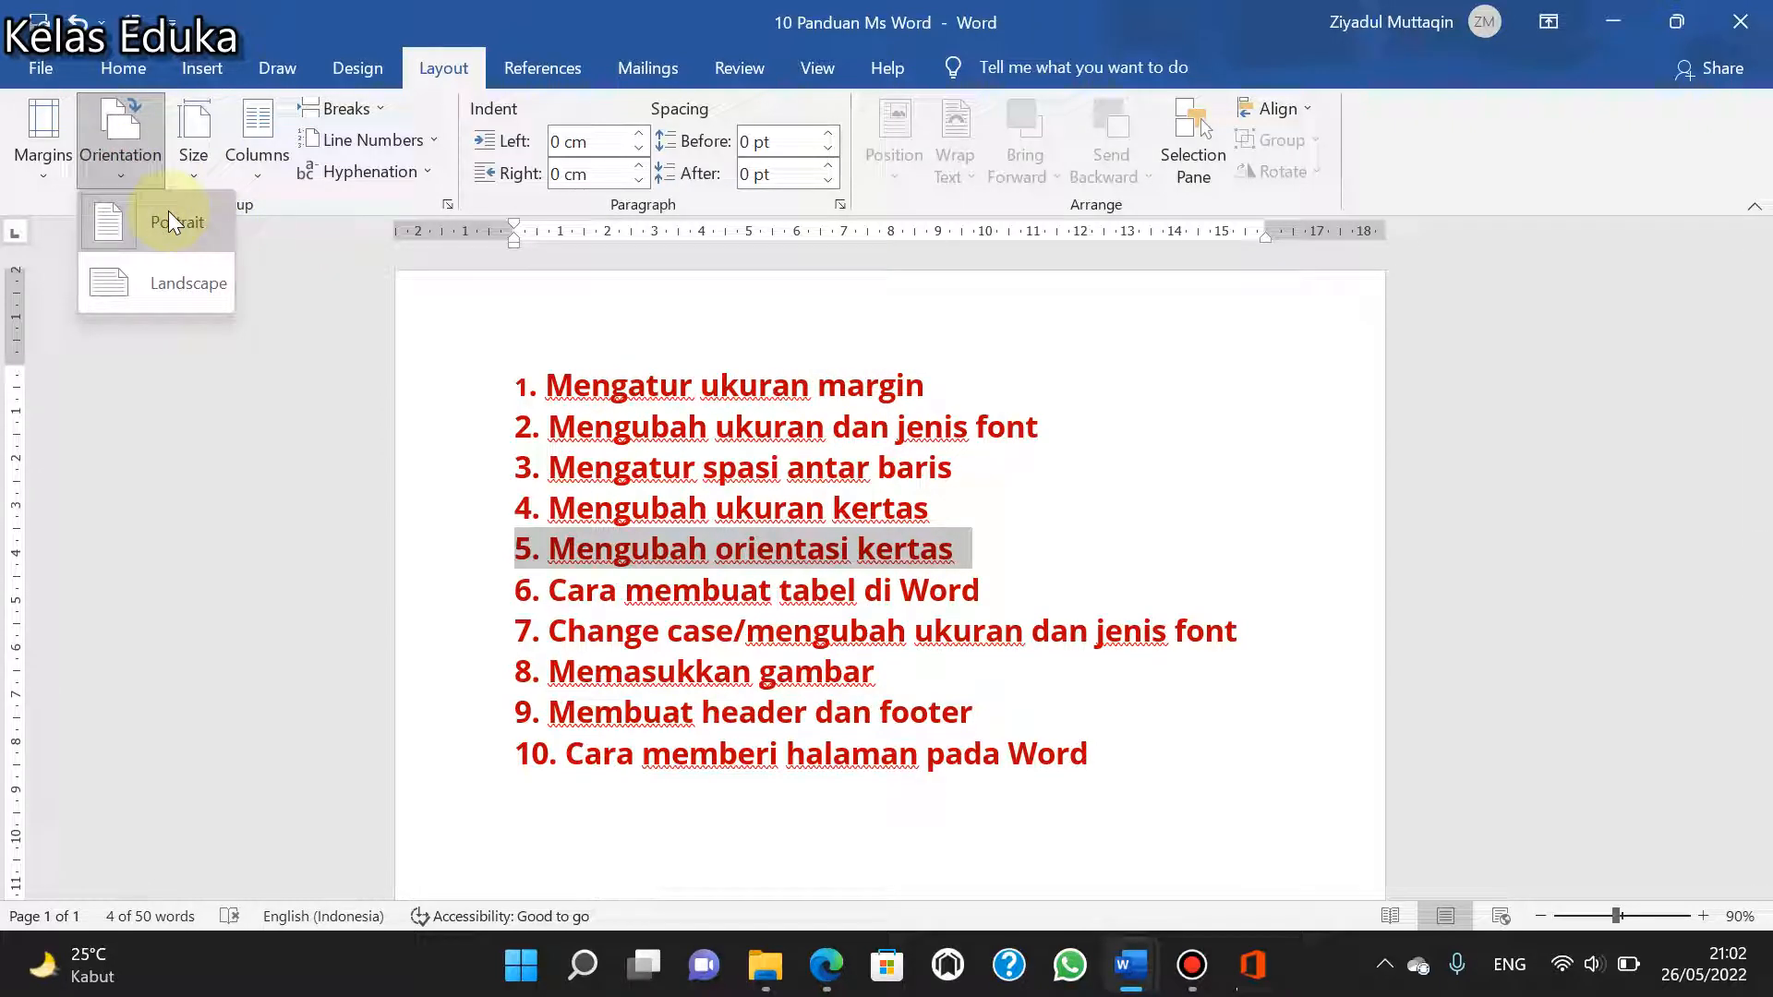
click(140, 286)
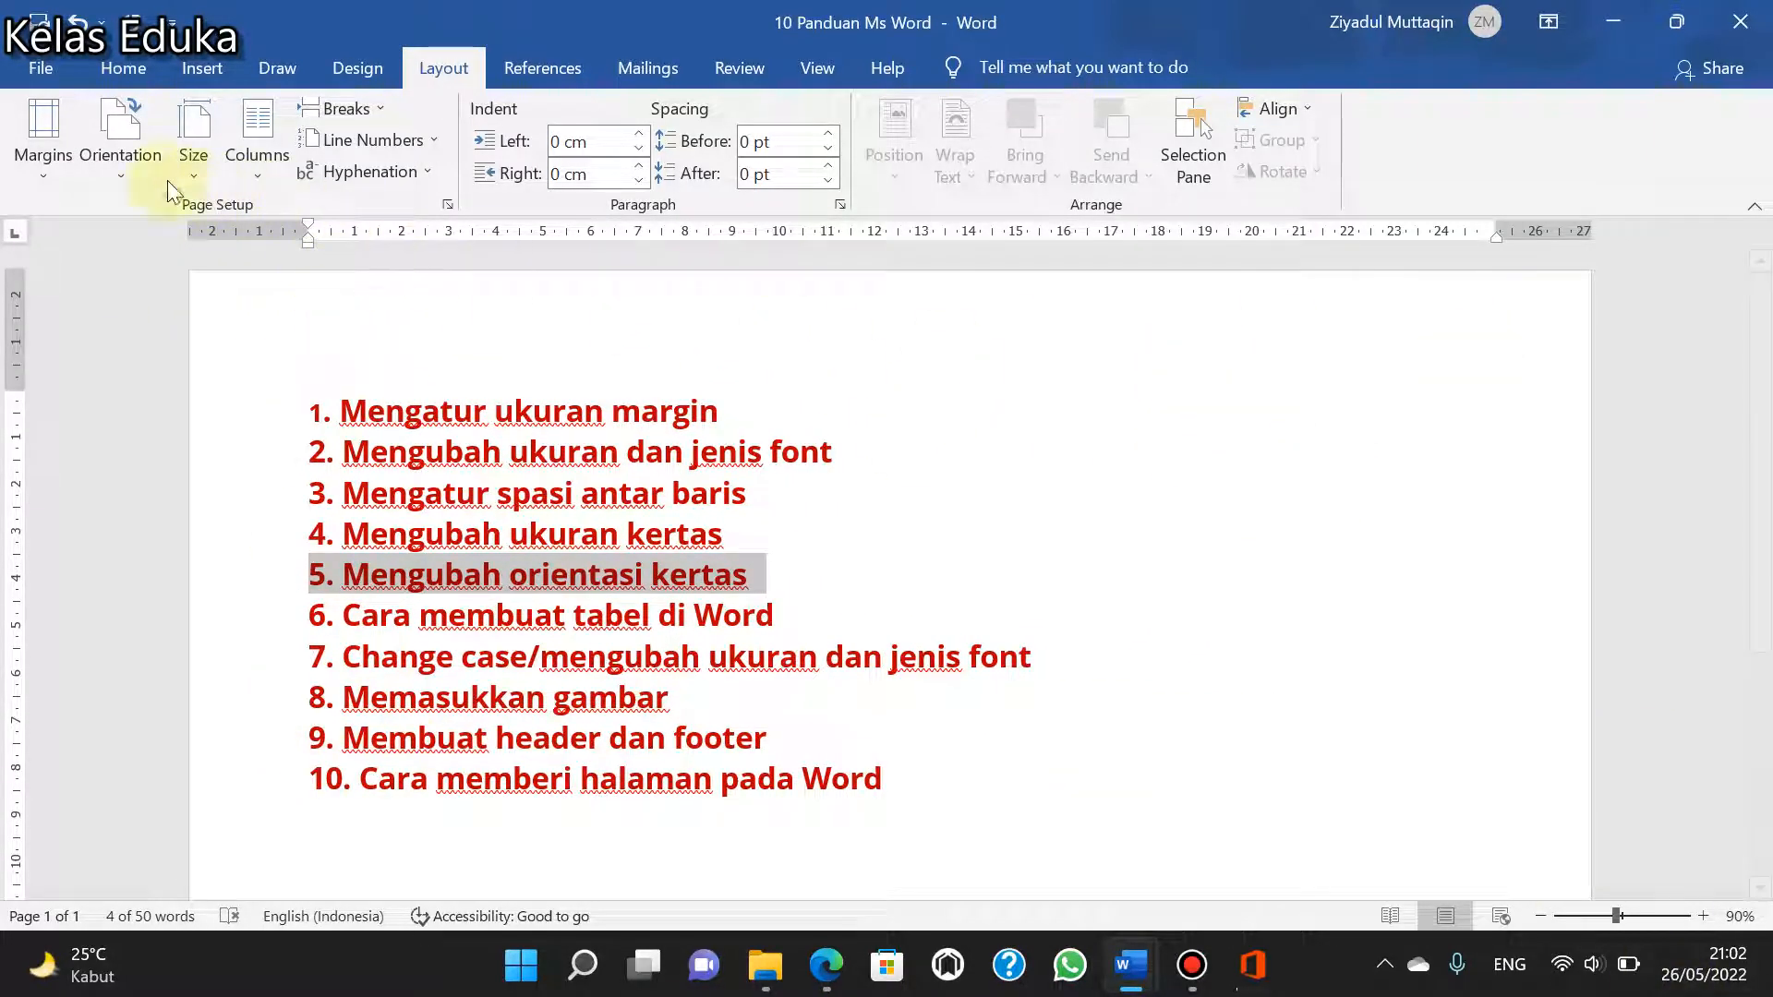
click(110, 170)
click(152, 221)
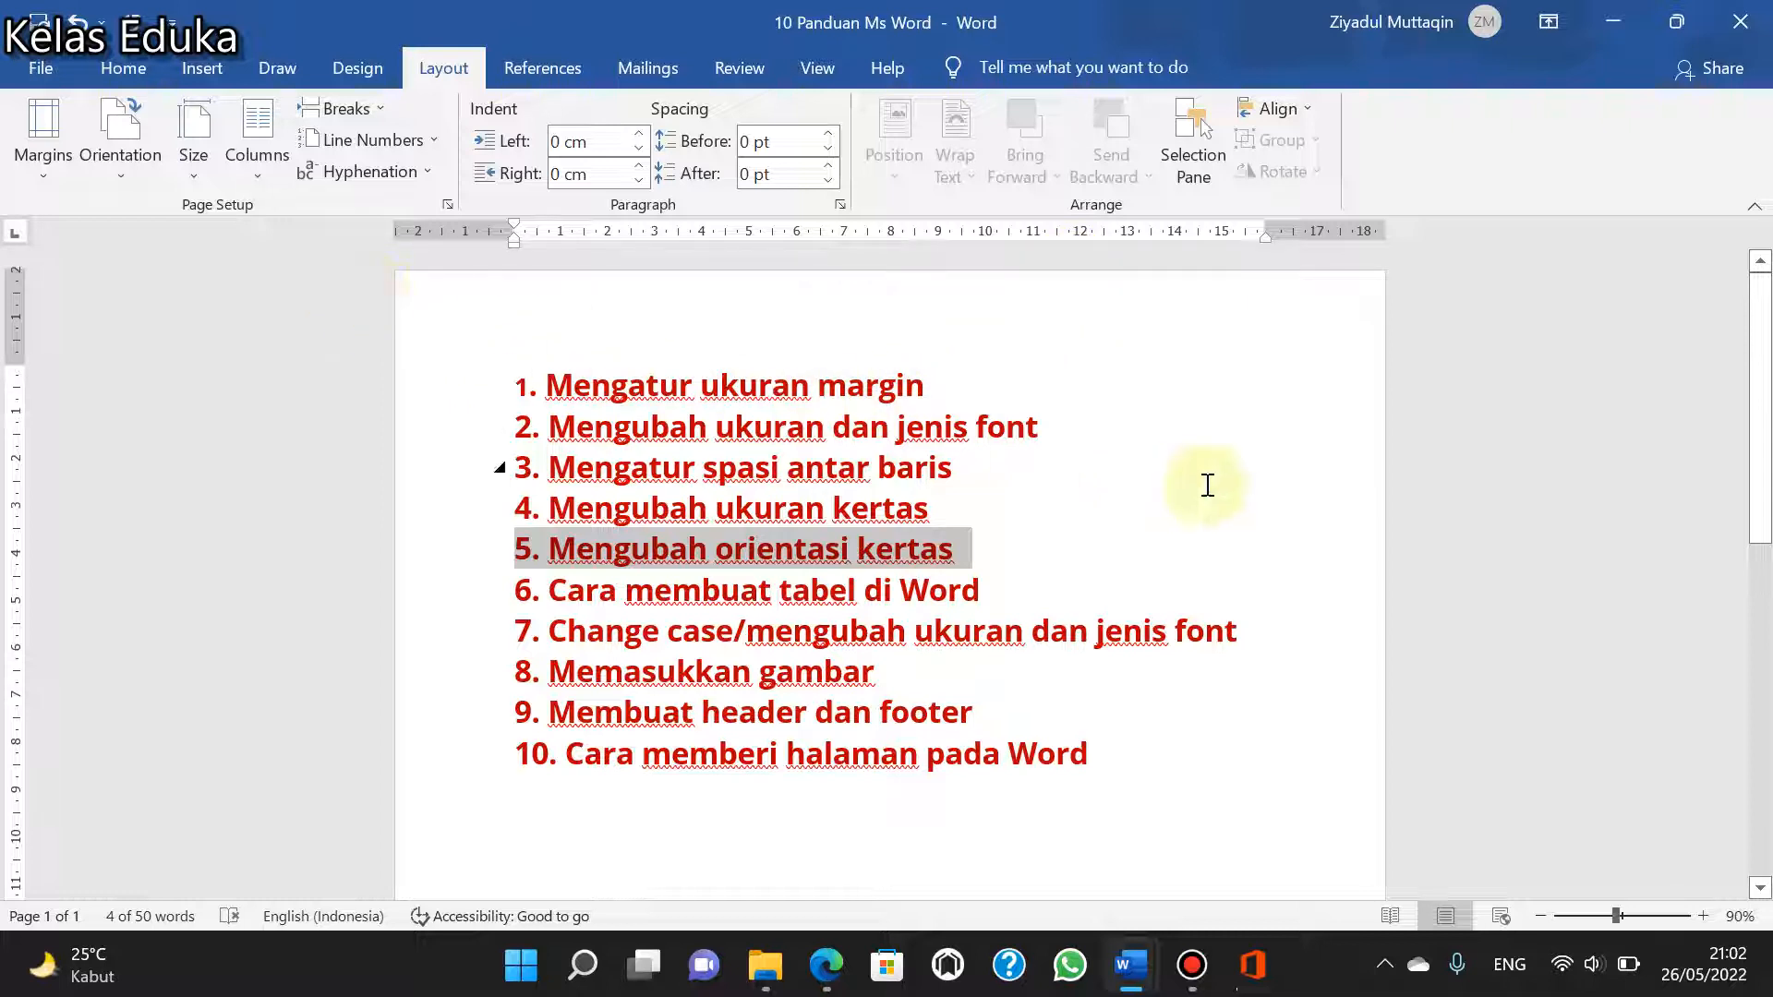
click(142, 178)
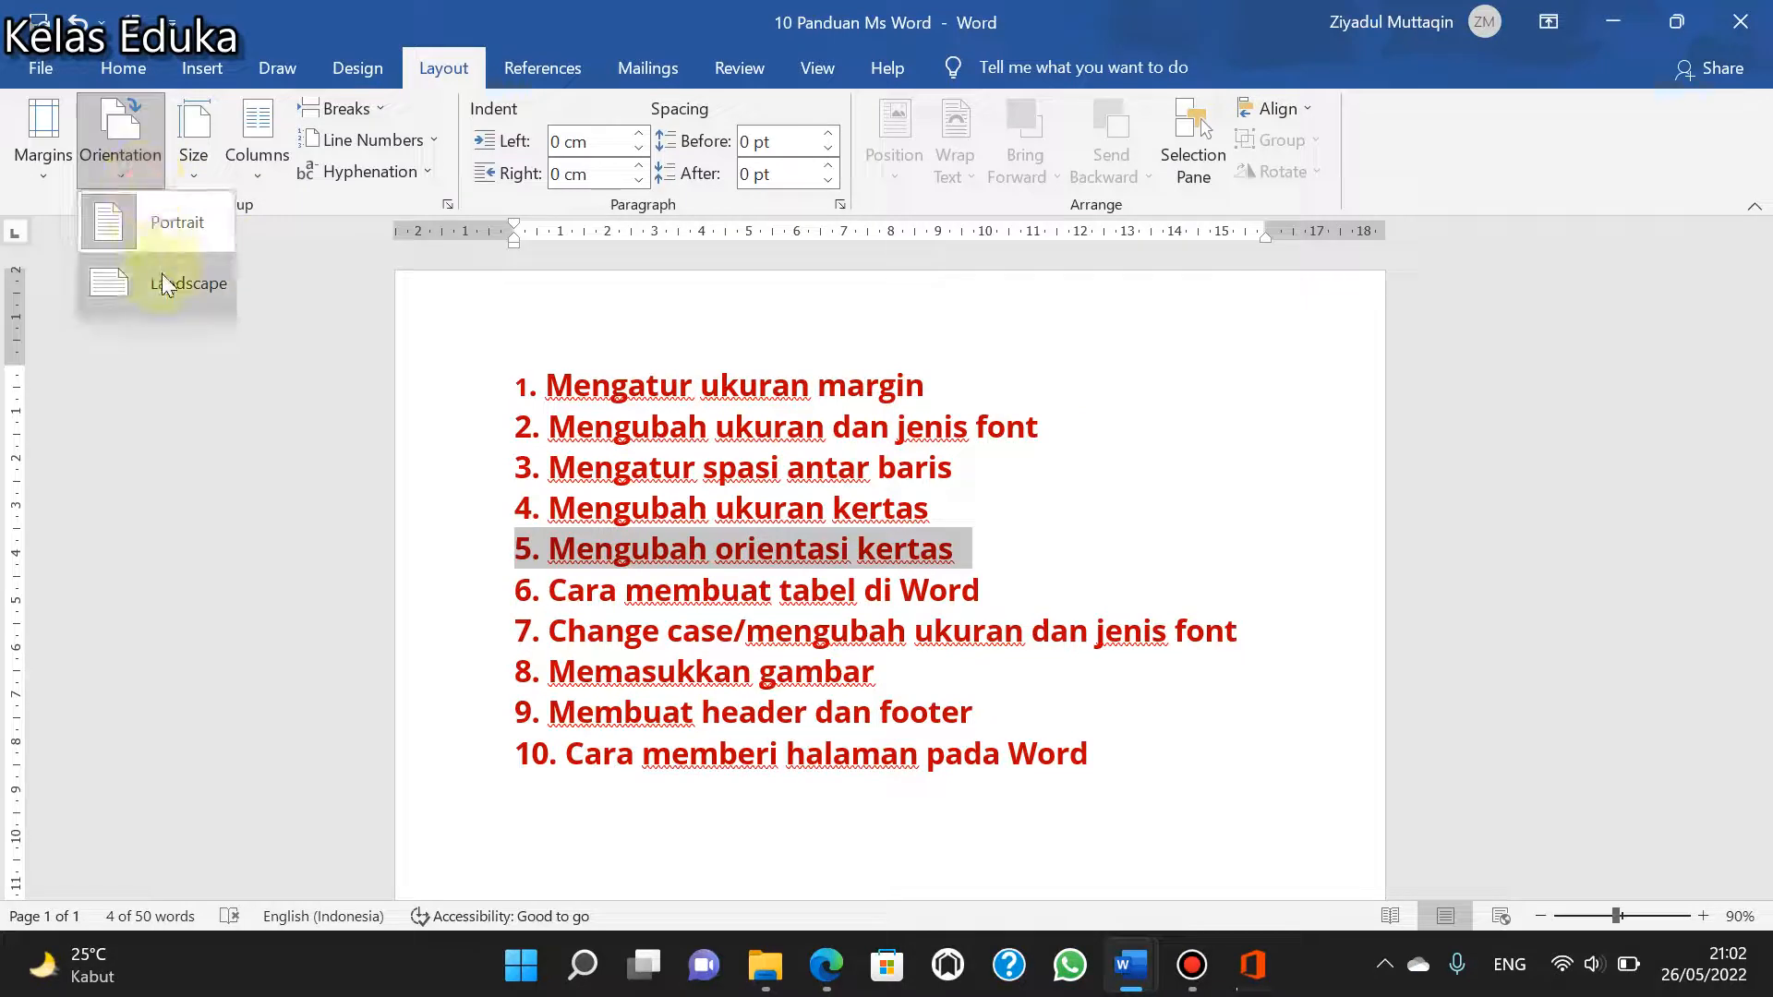
click(148, 147)
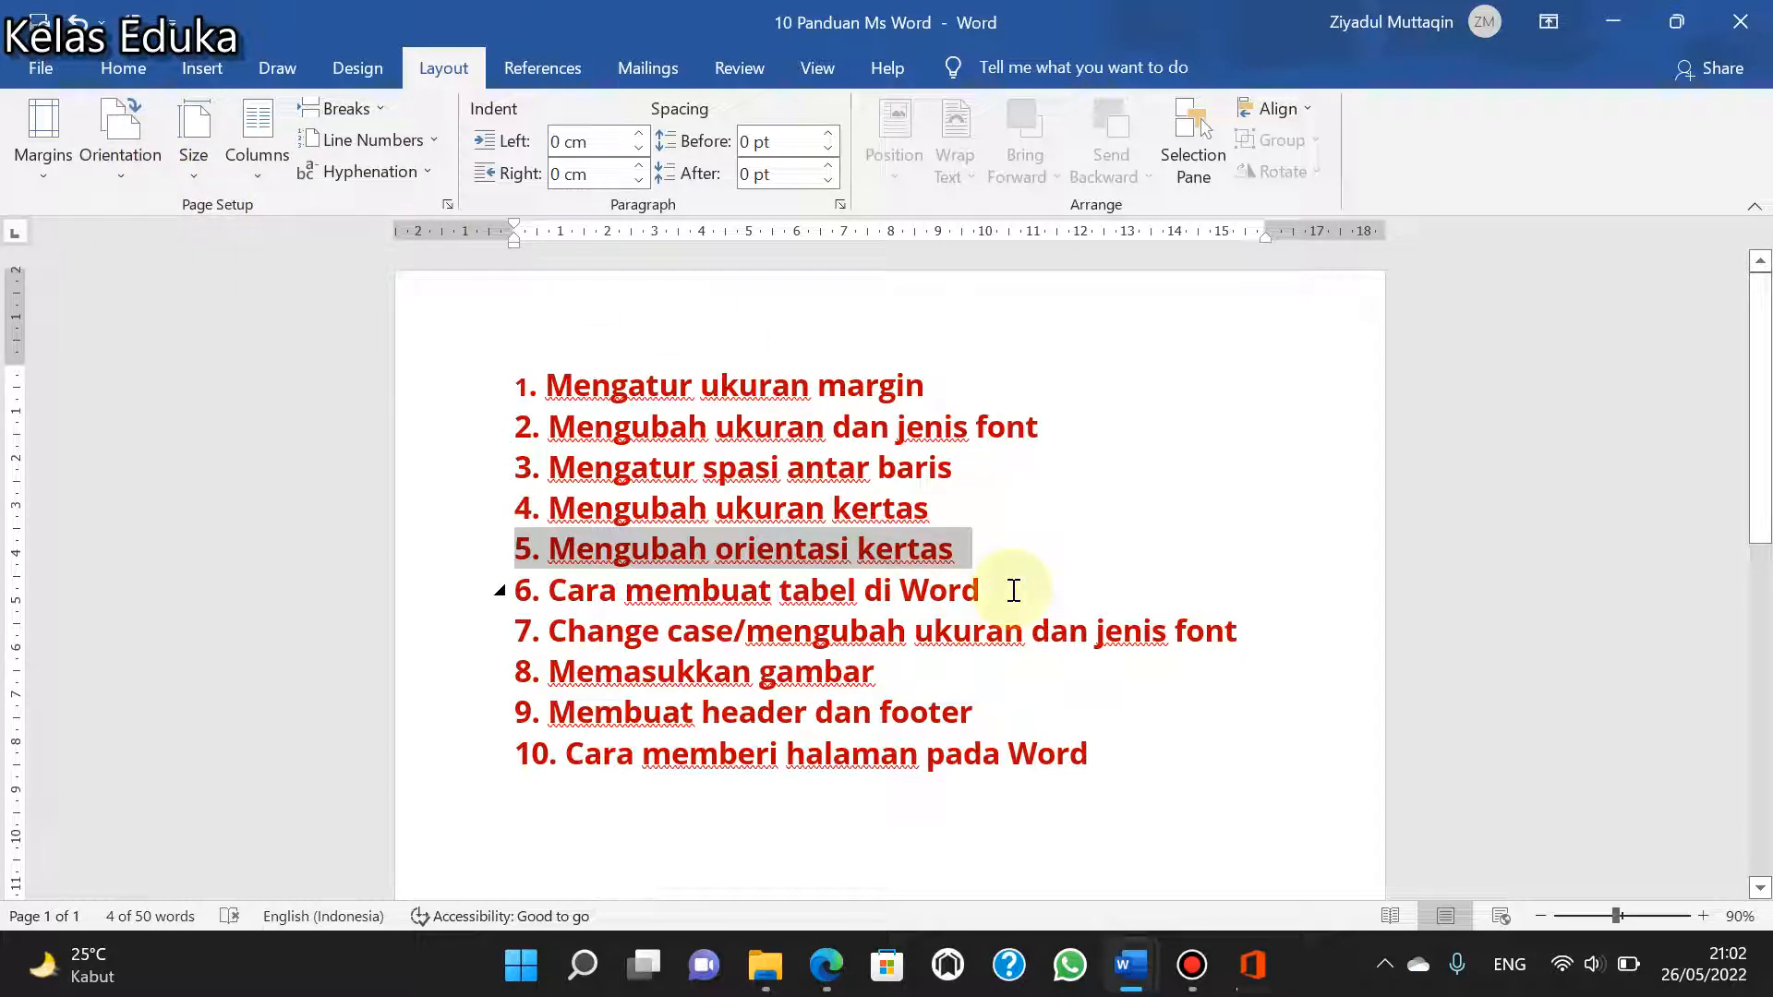
- Select the line "6. Cara membuat tabel di Word" and insert a 10x7 table below the list
drag(1014, 590, 502, 578)
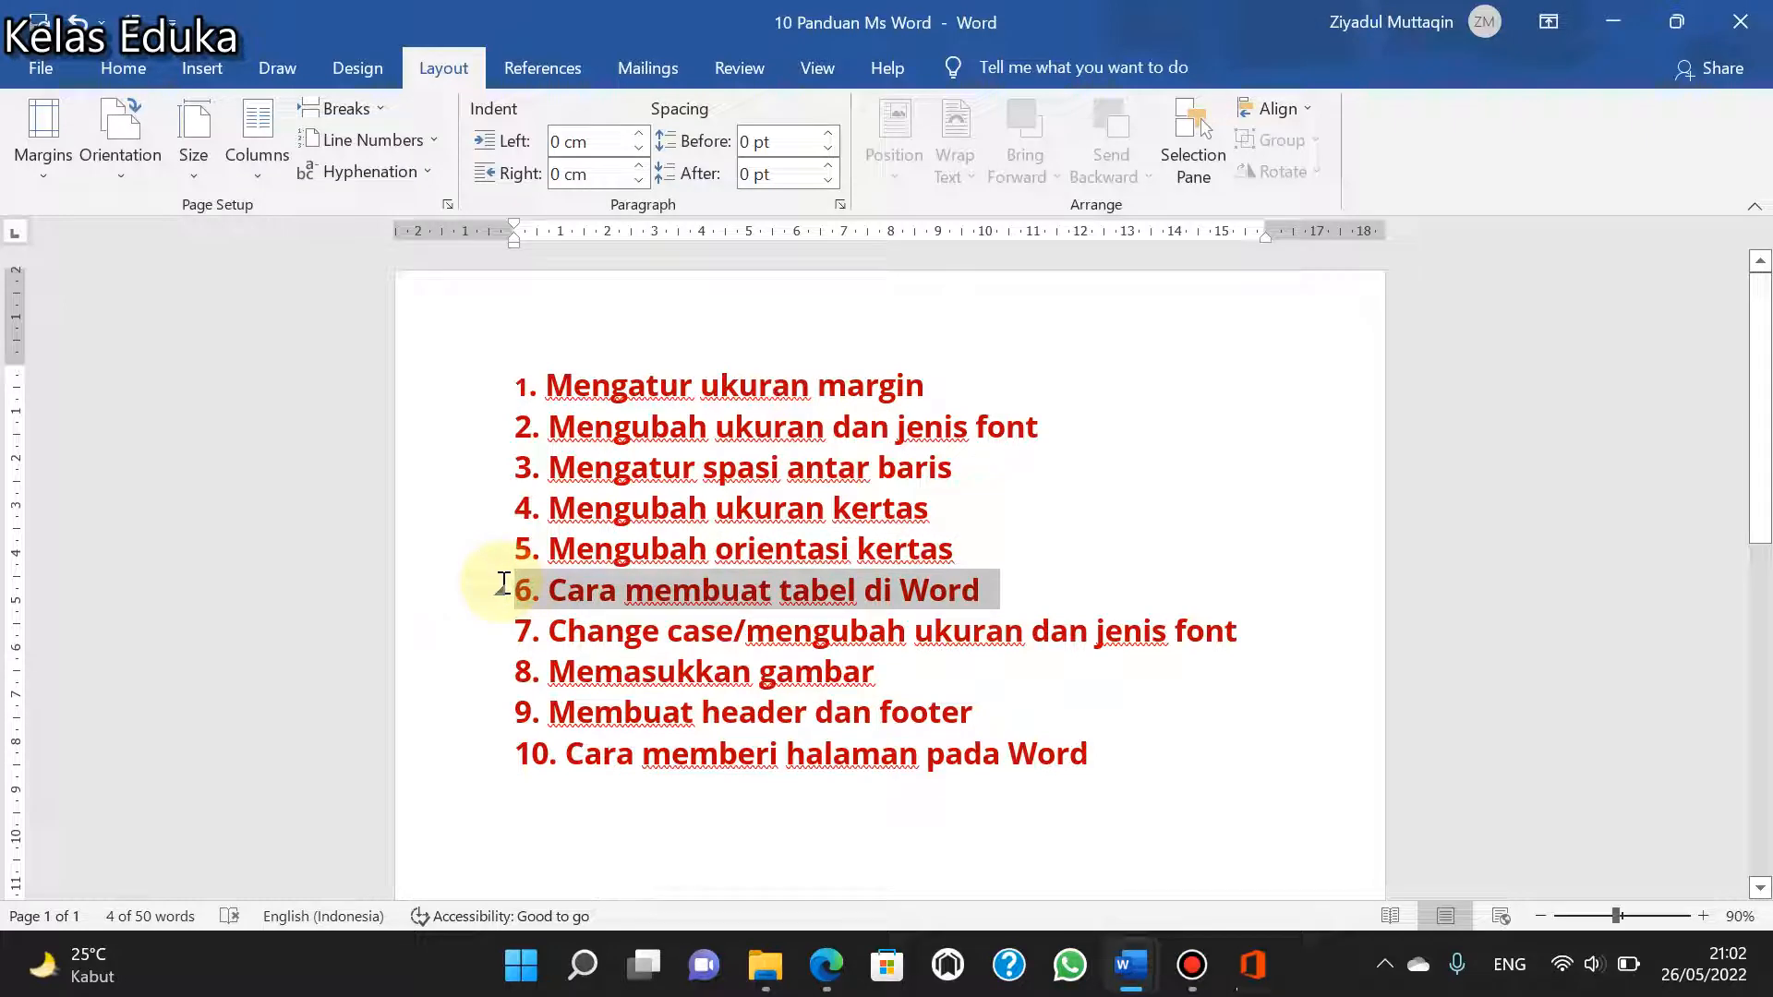
scroll(736, 661, down, 5)
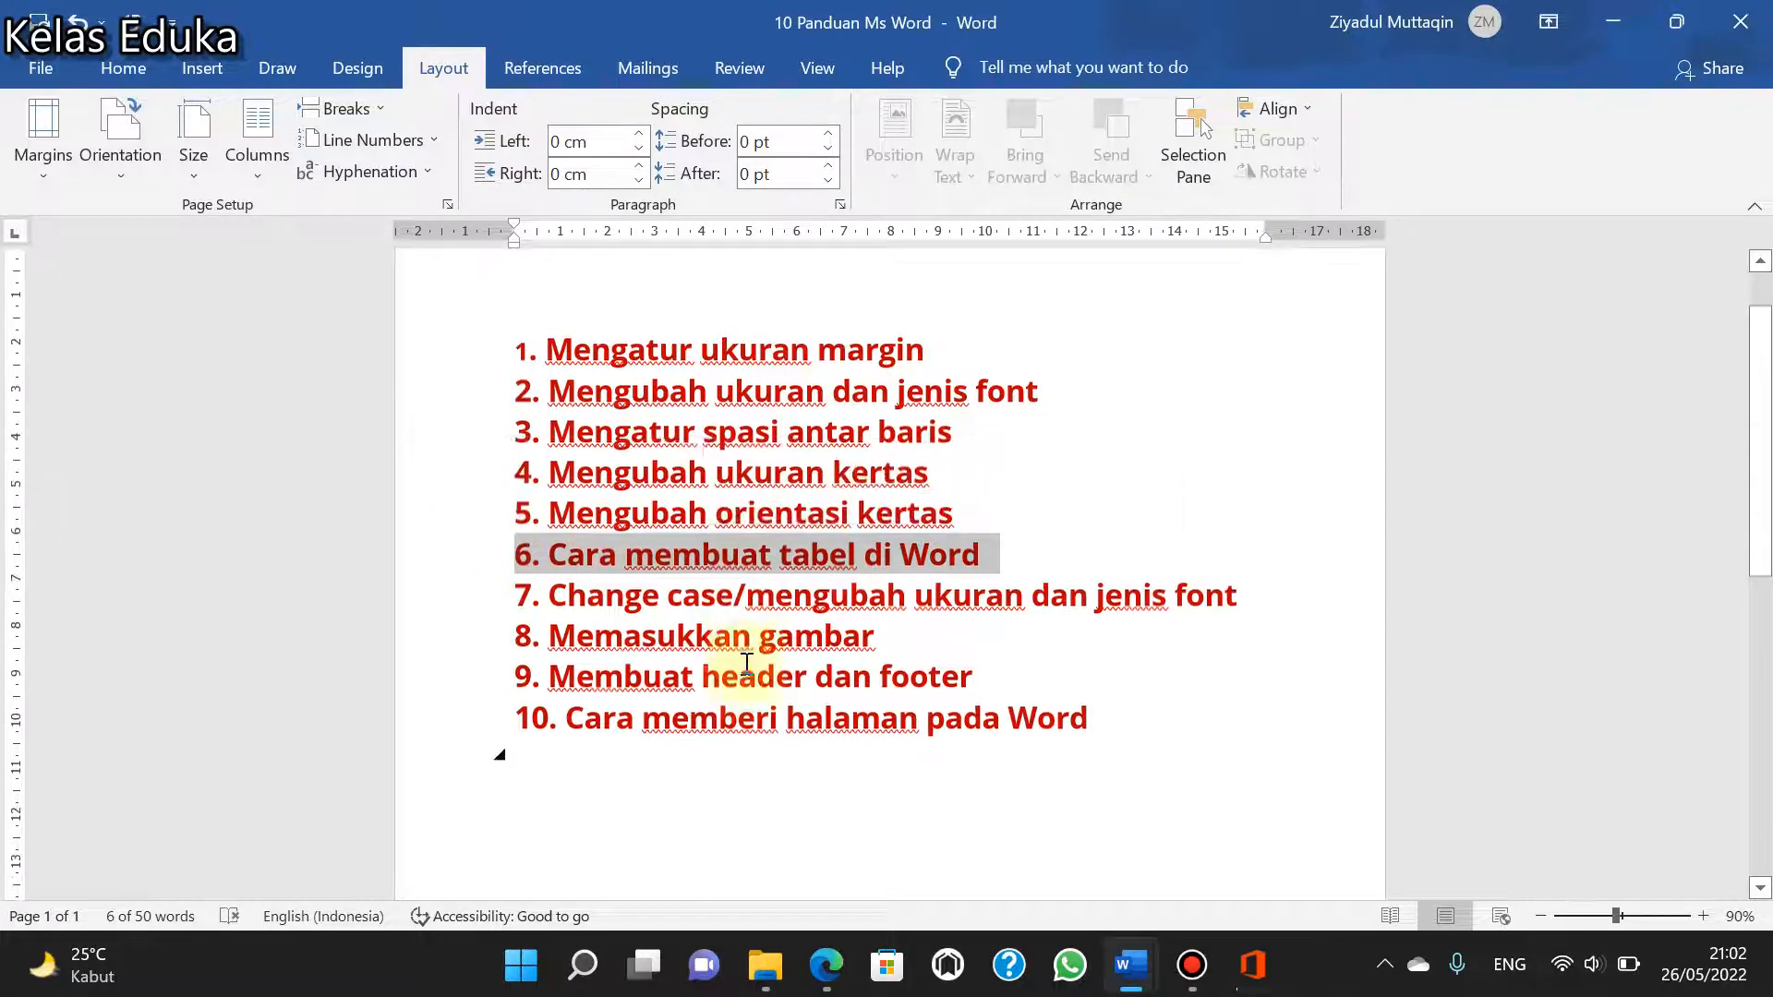
click(653, 583)
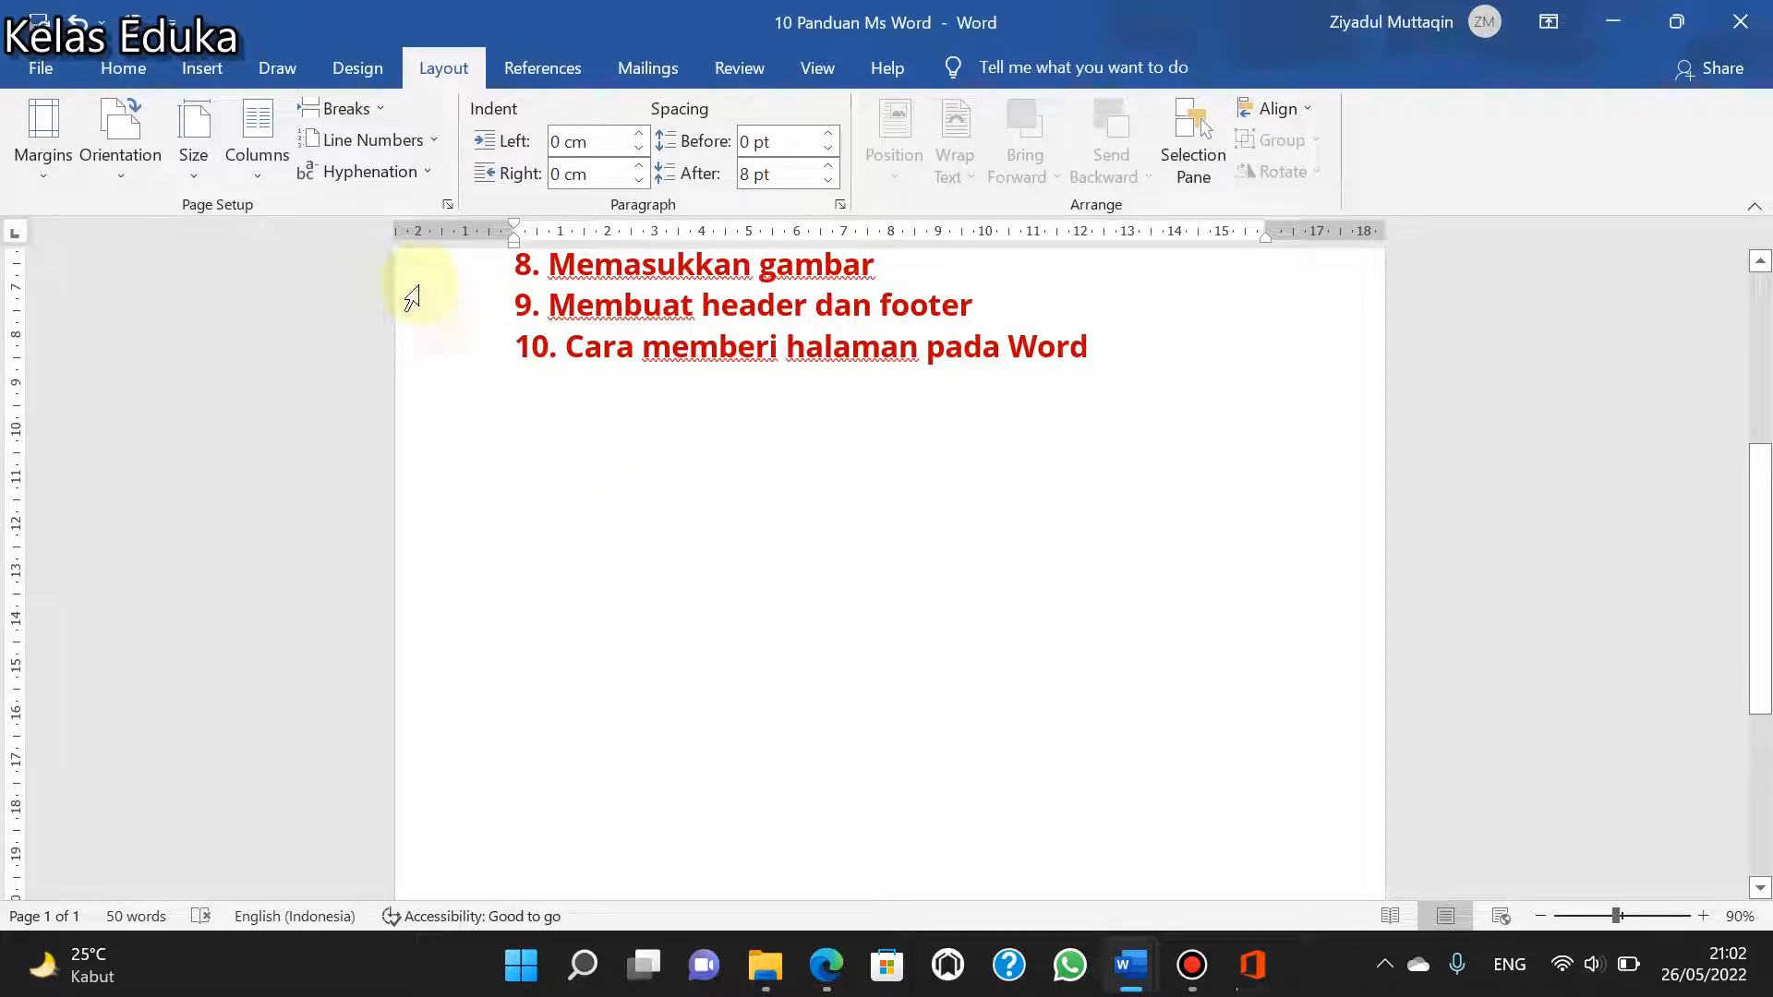
click(204, 69)
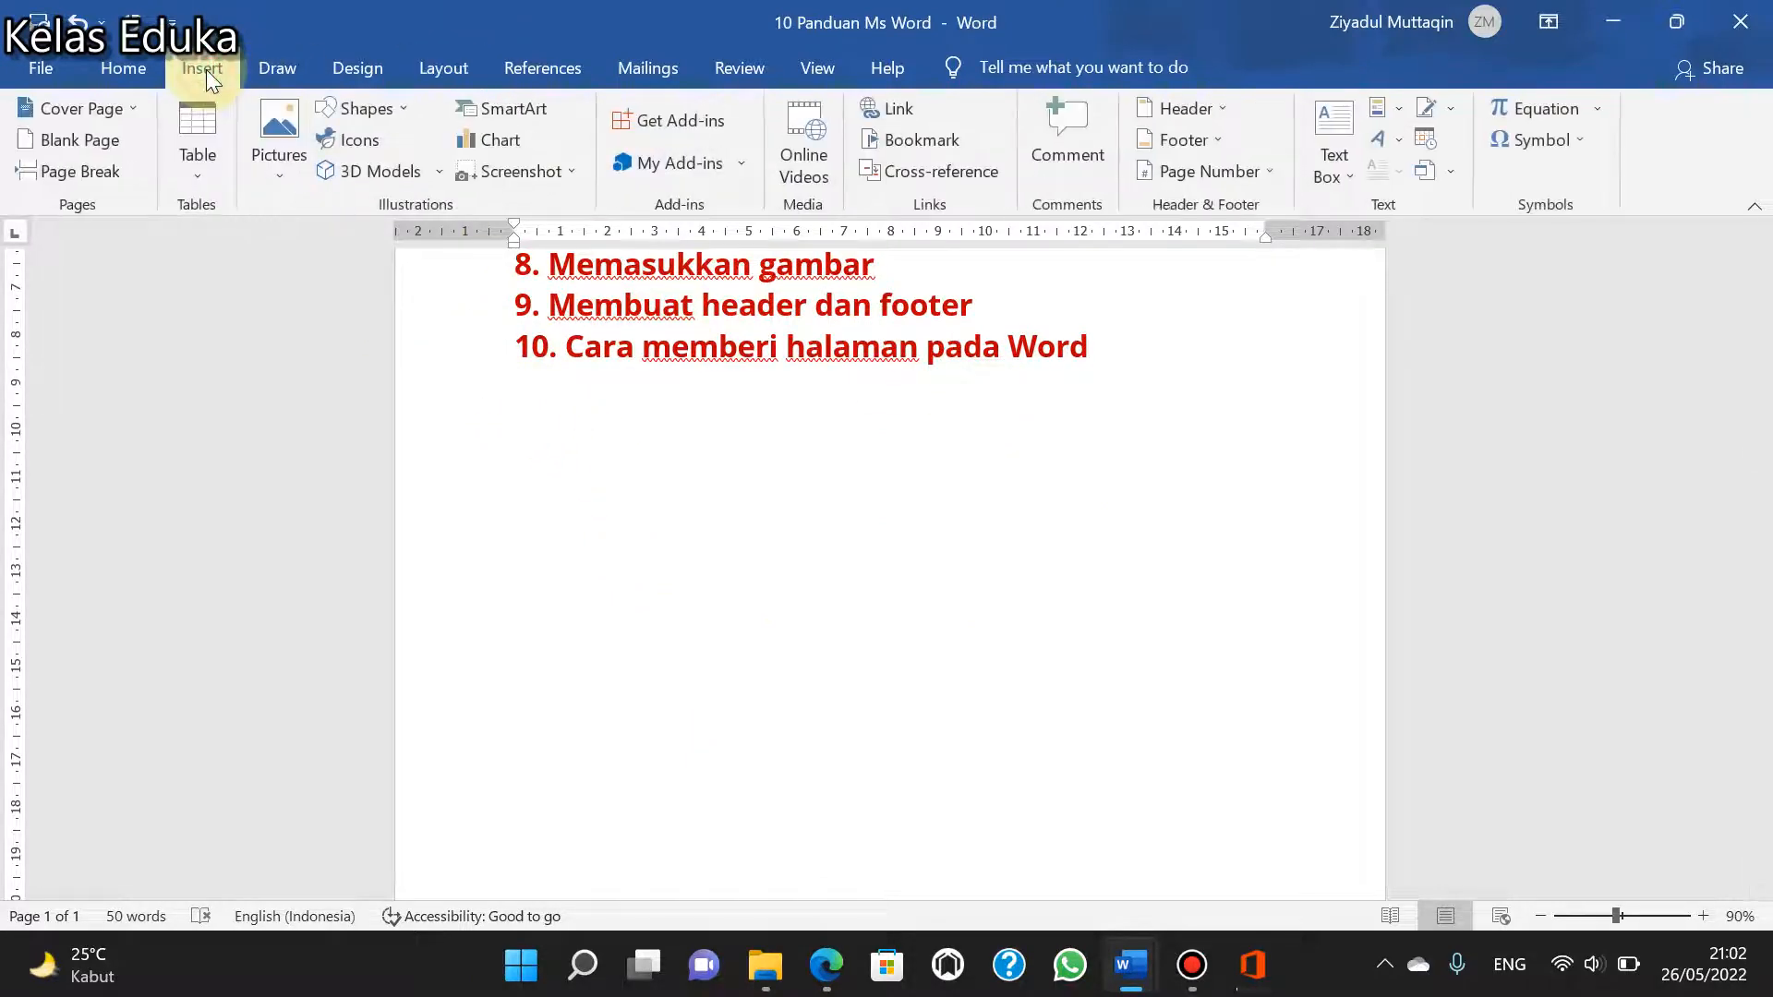
click(196, 181)
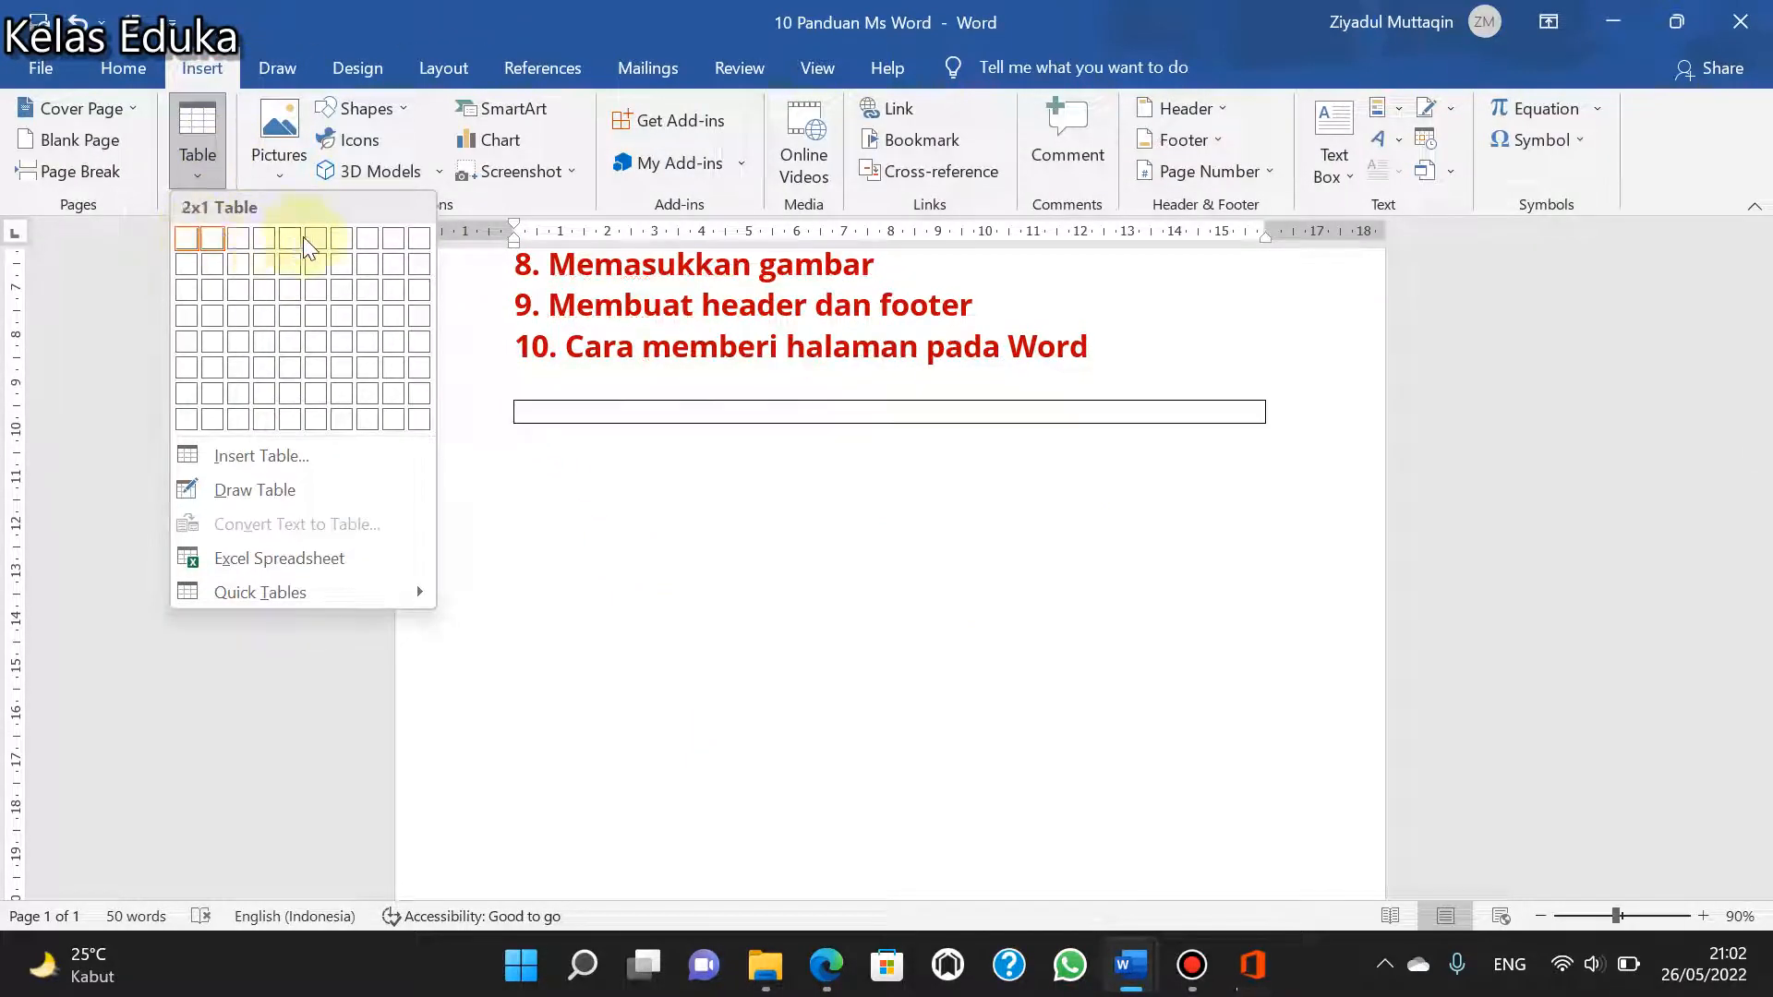
click(417, 391)
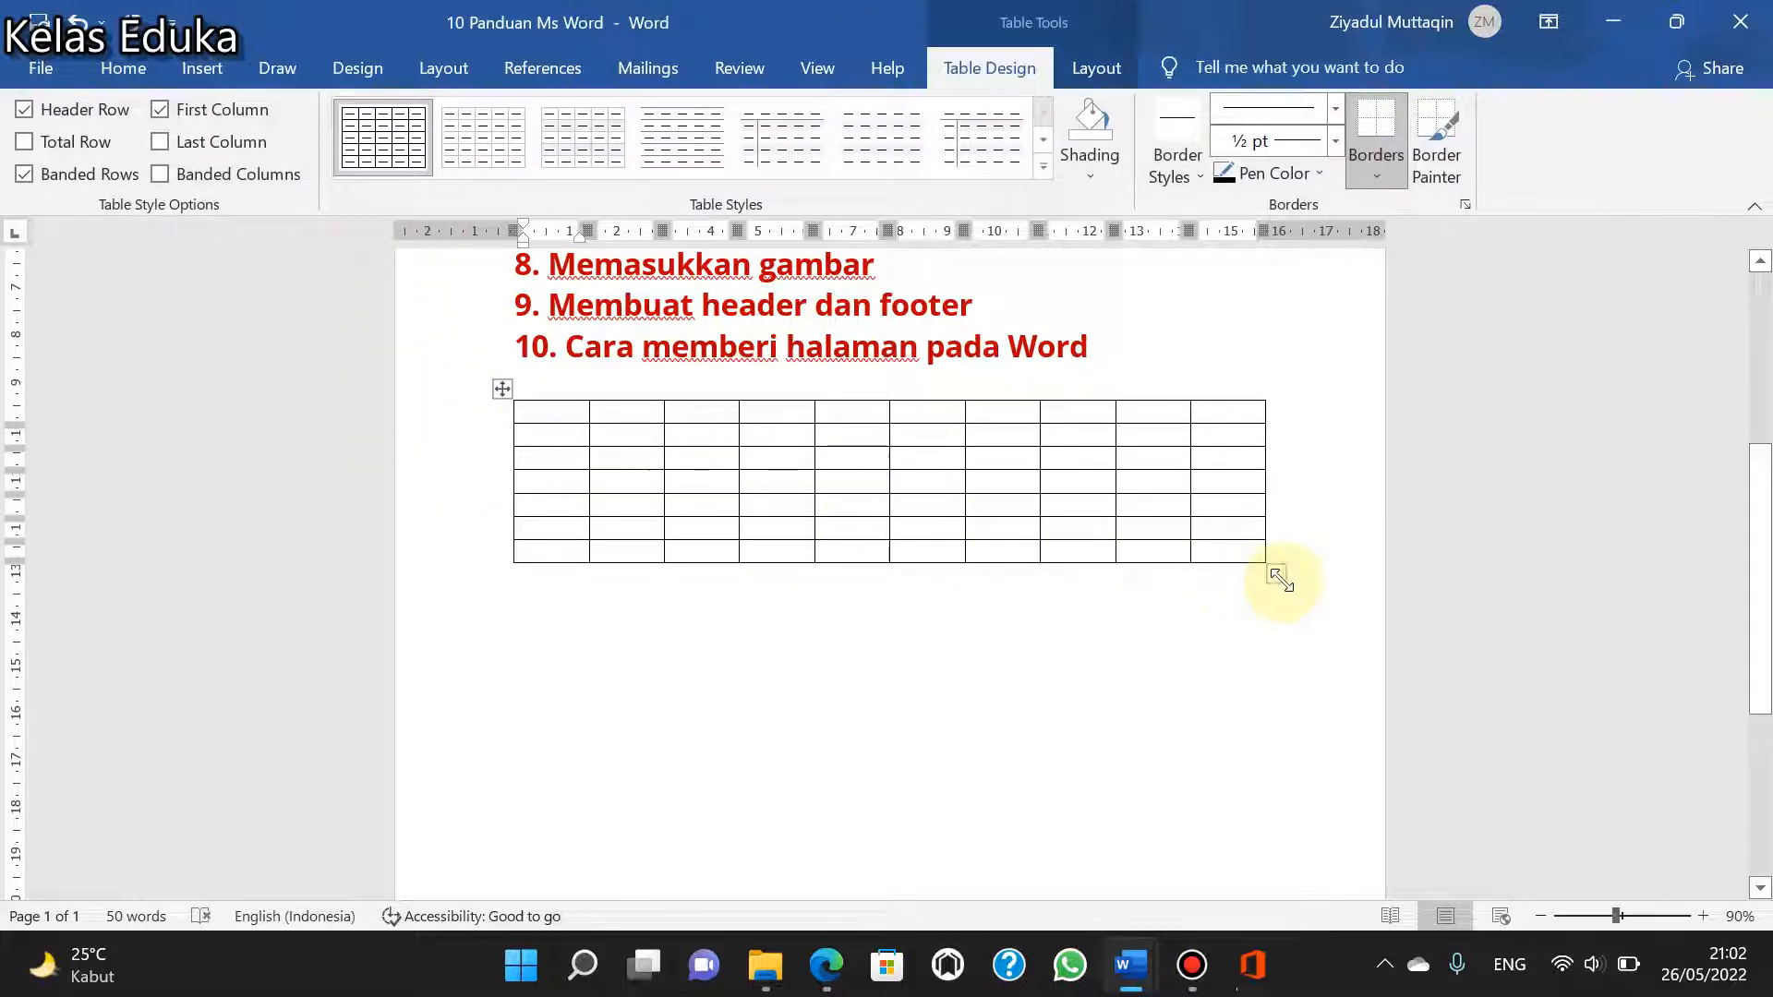
- Enlarge the new table, mainly in height so its rows become much taller, and select its first row
drag(1276, 574, 1286, 763)
scroll(684, 708, up, 5)
click(556, 675)
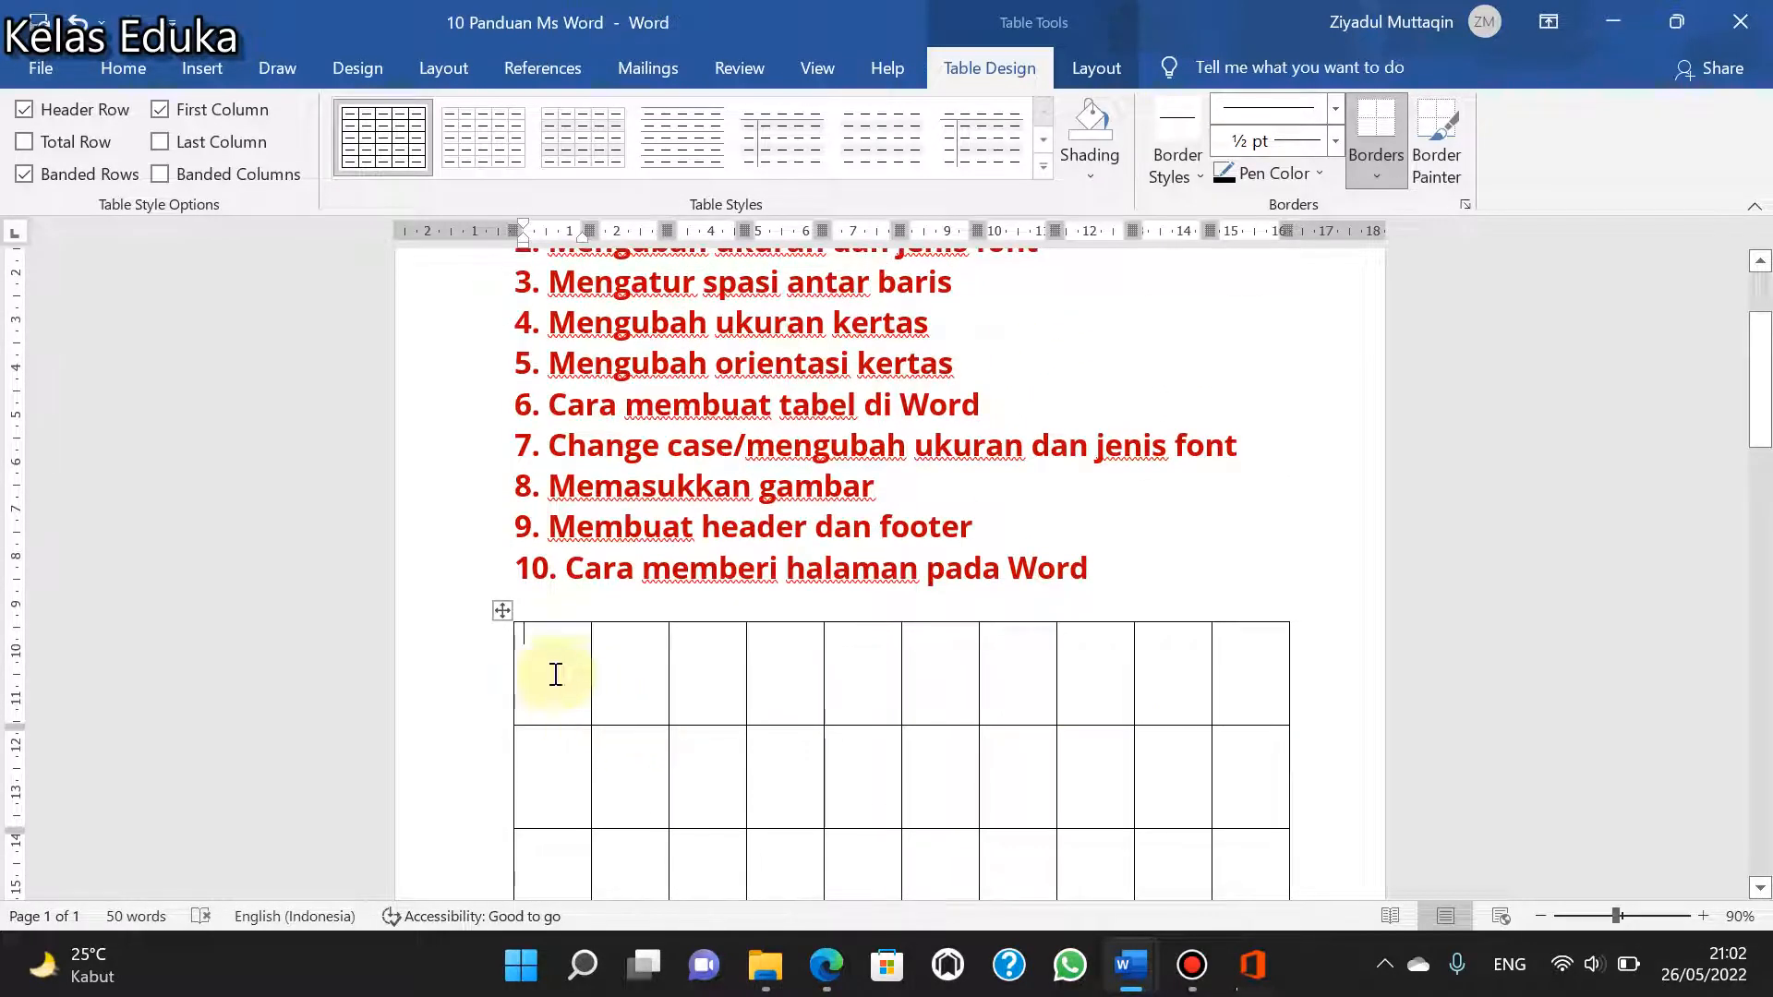
drag(1321, 680, 1323, 681)
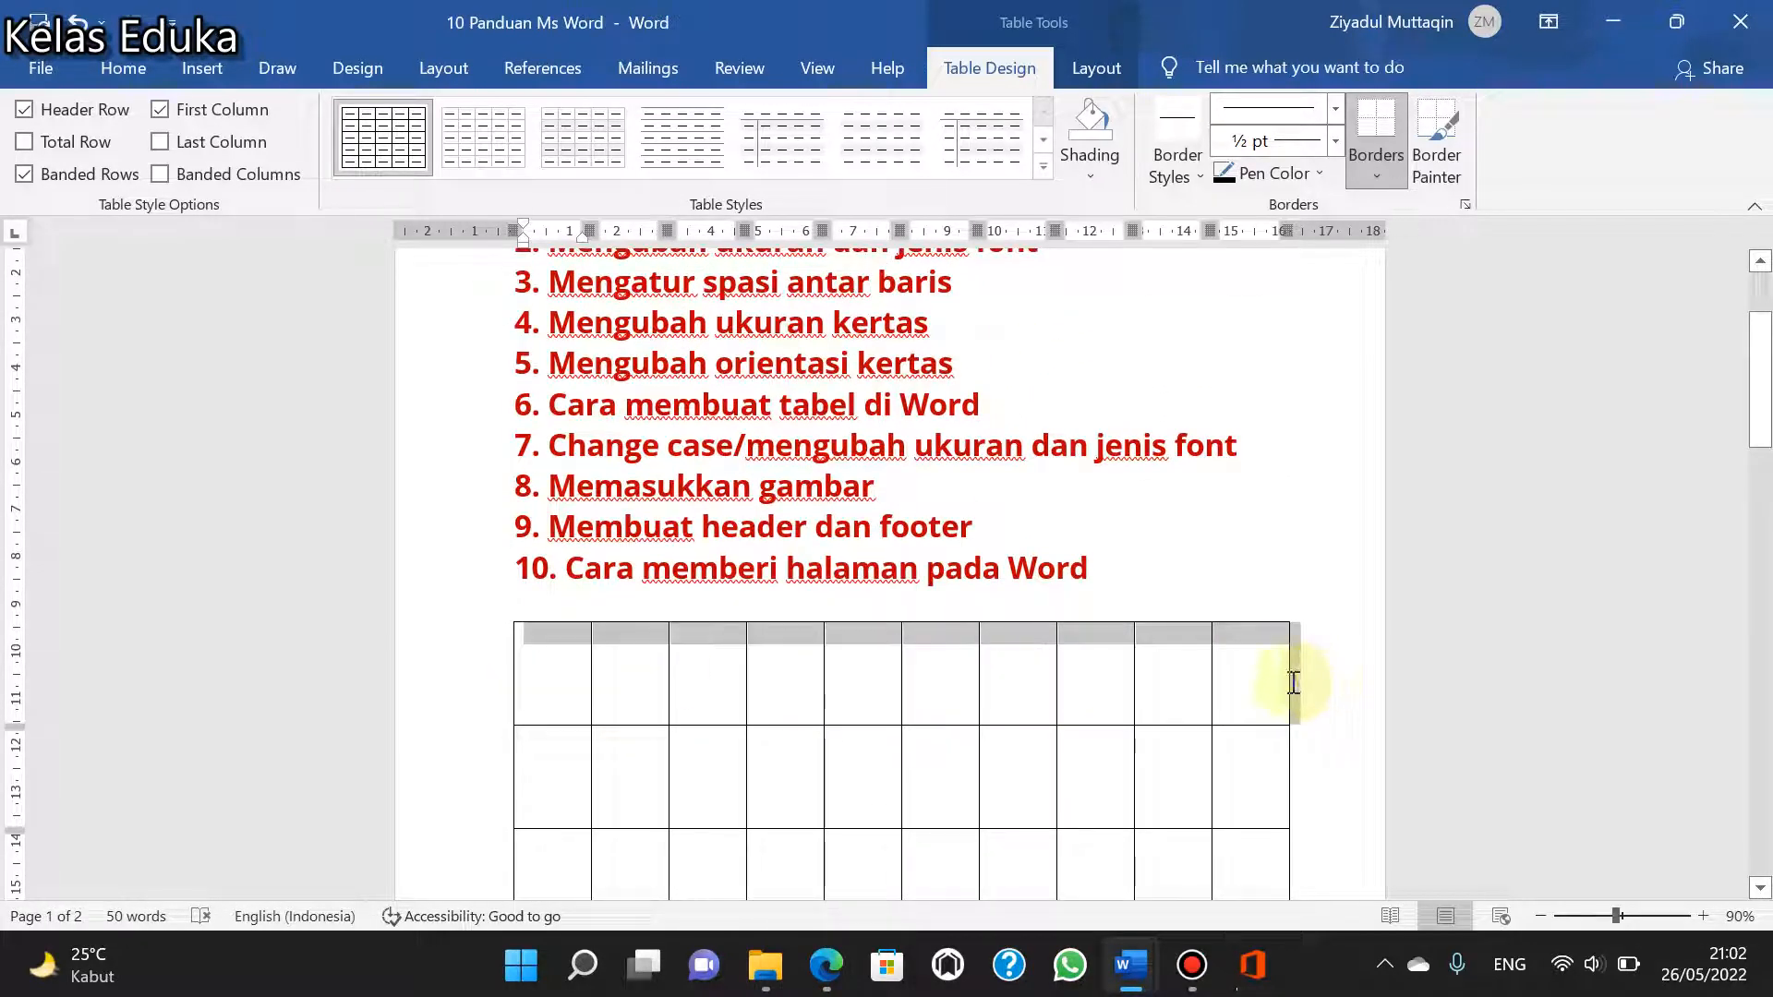
scroll(831, 692, down, 1)
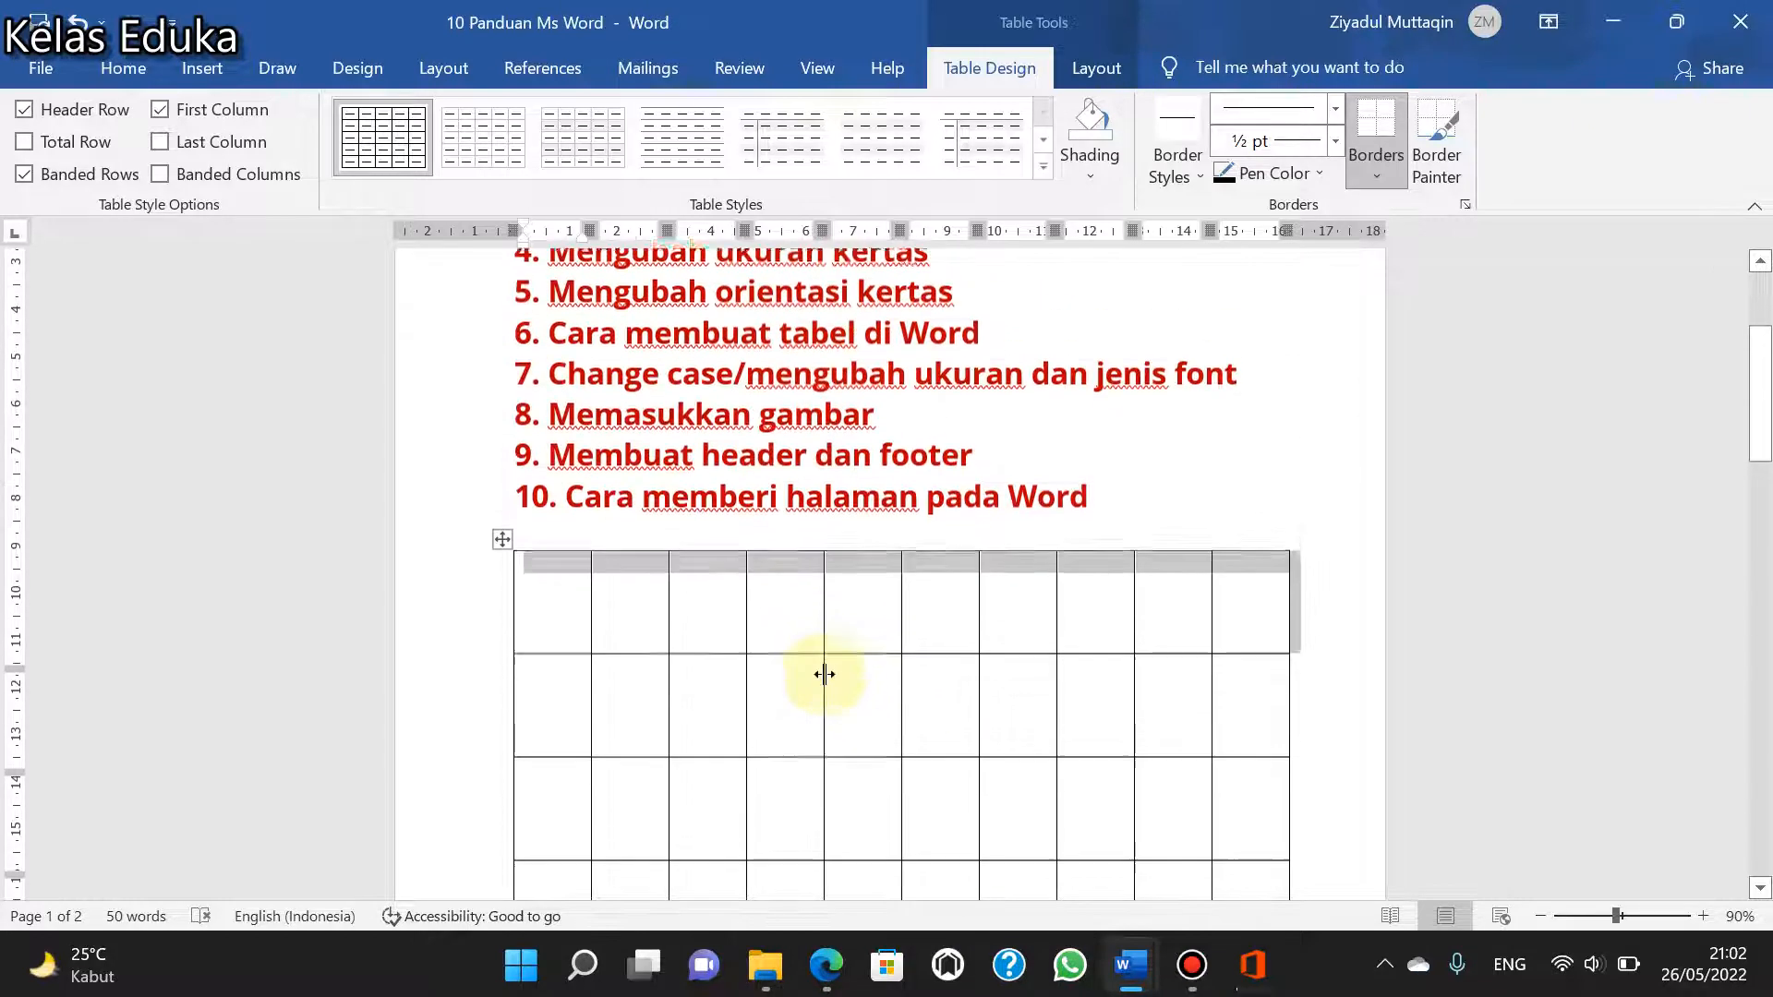
scroll(825, 674, up, 1)
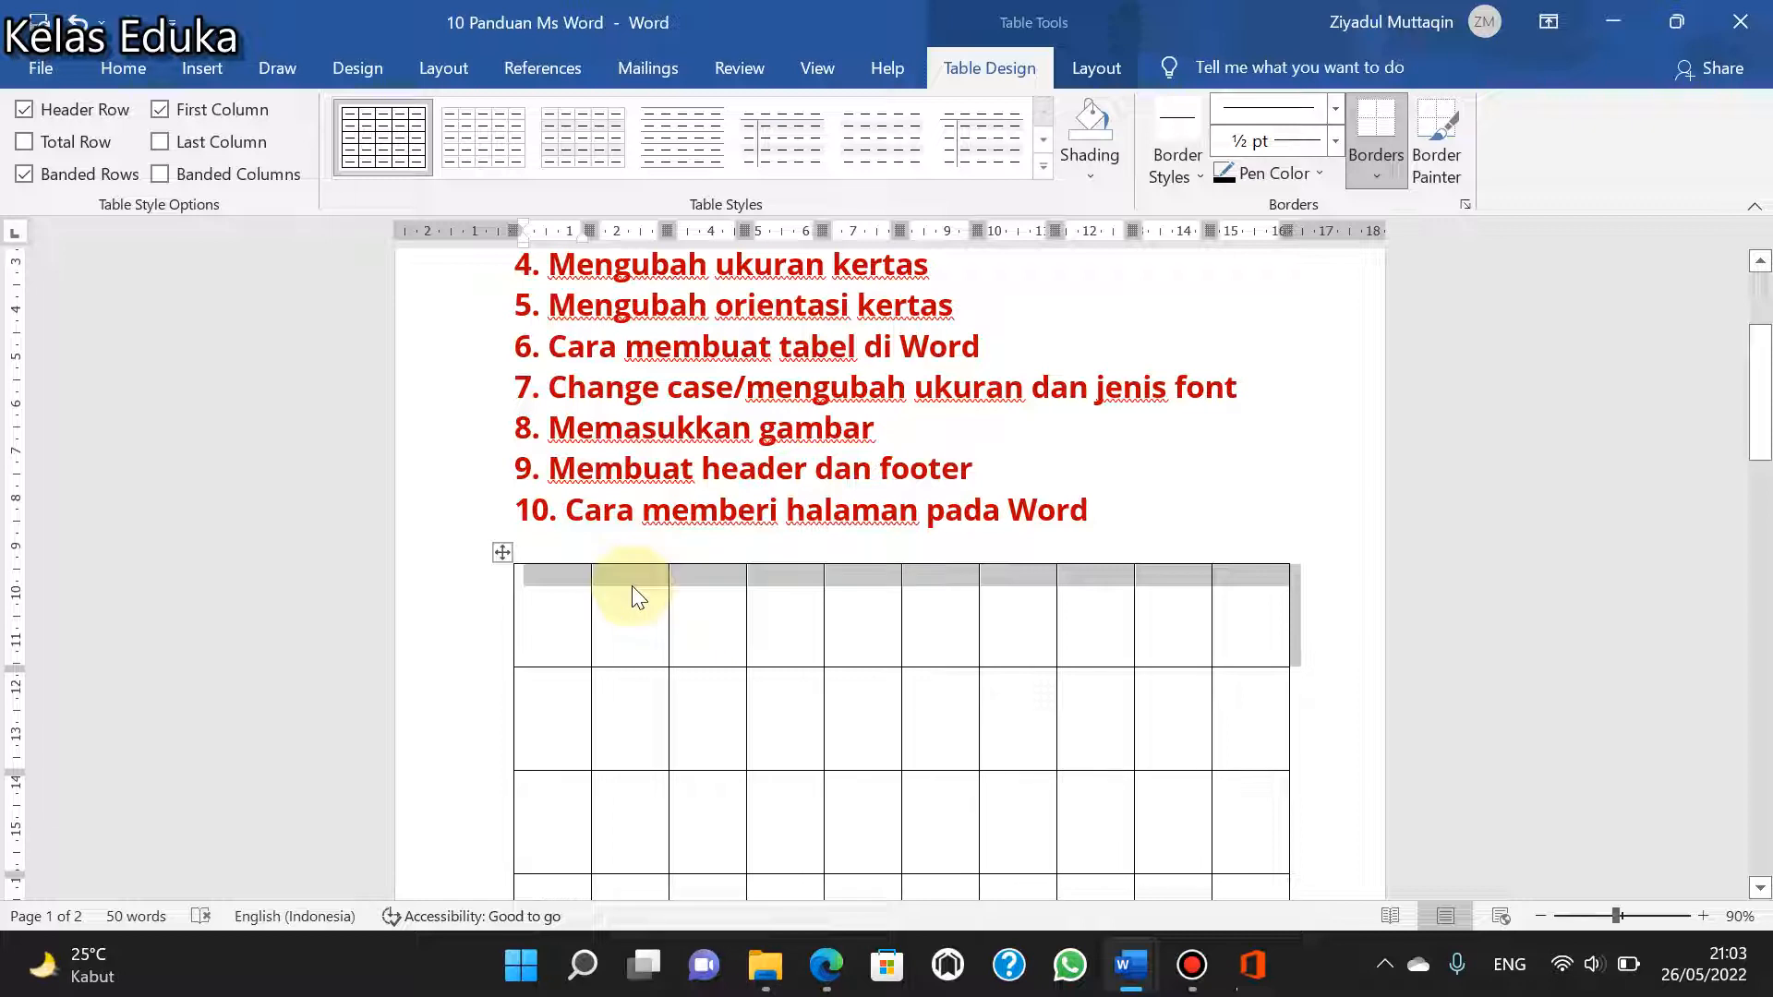
scroll(623, 591, up, 1)
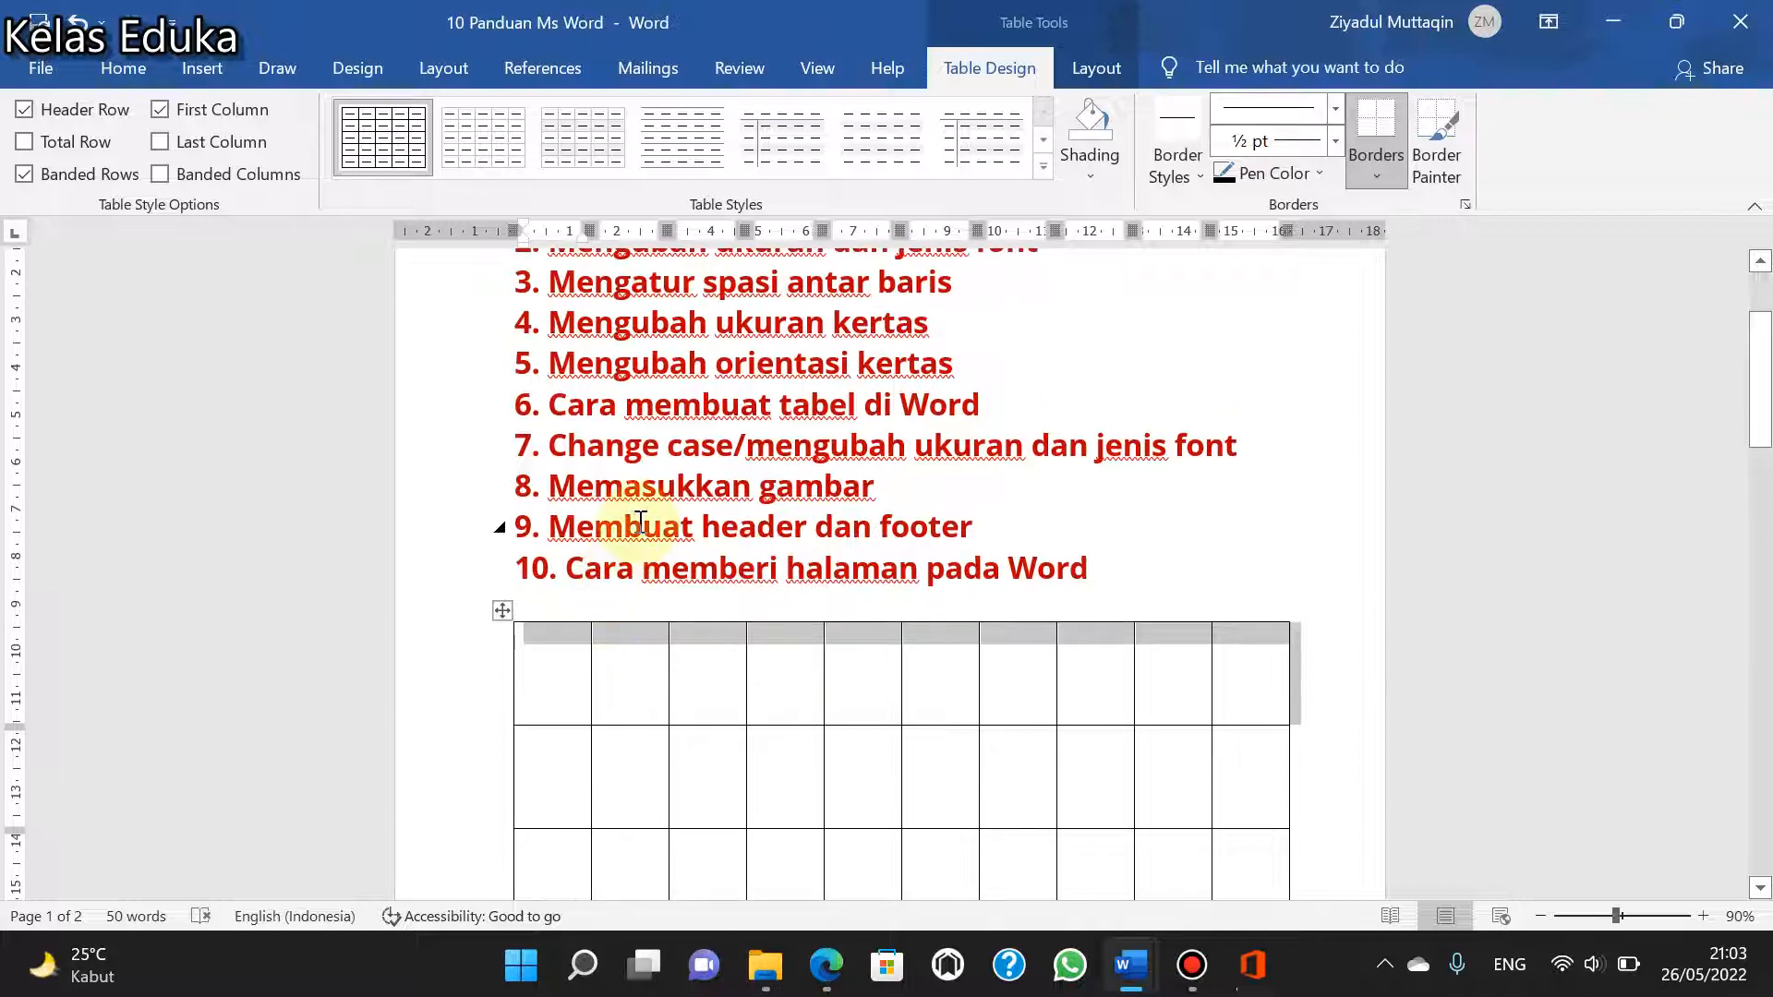
scroll(704, 434, up, 1)
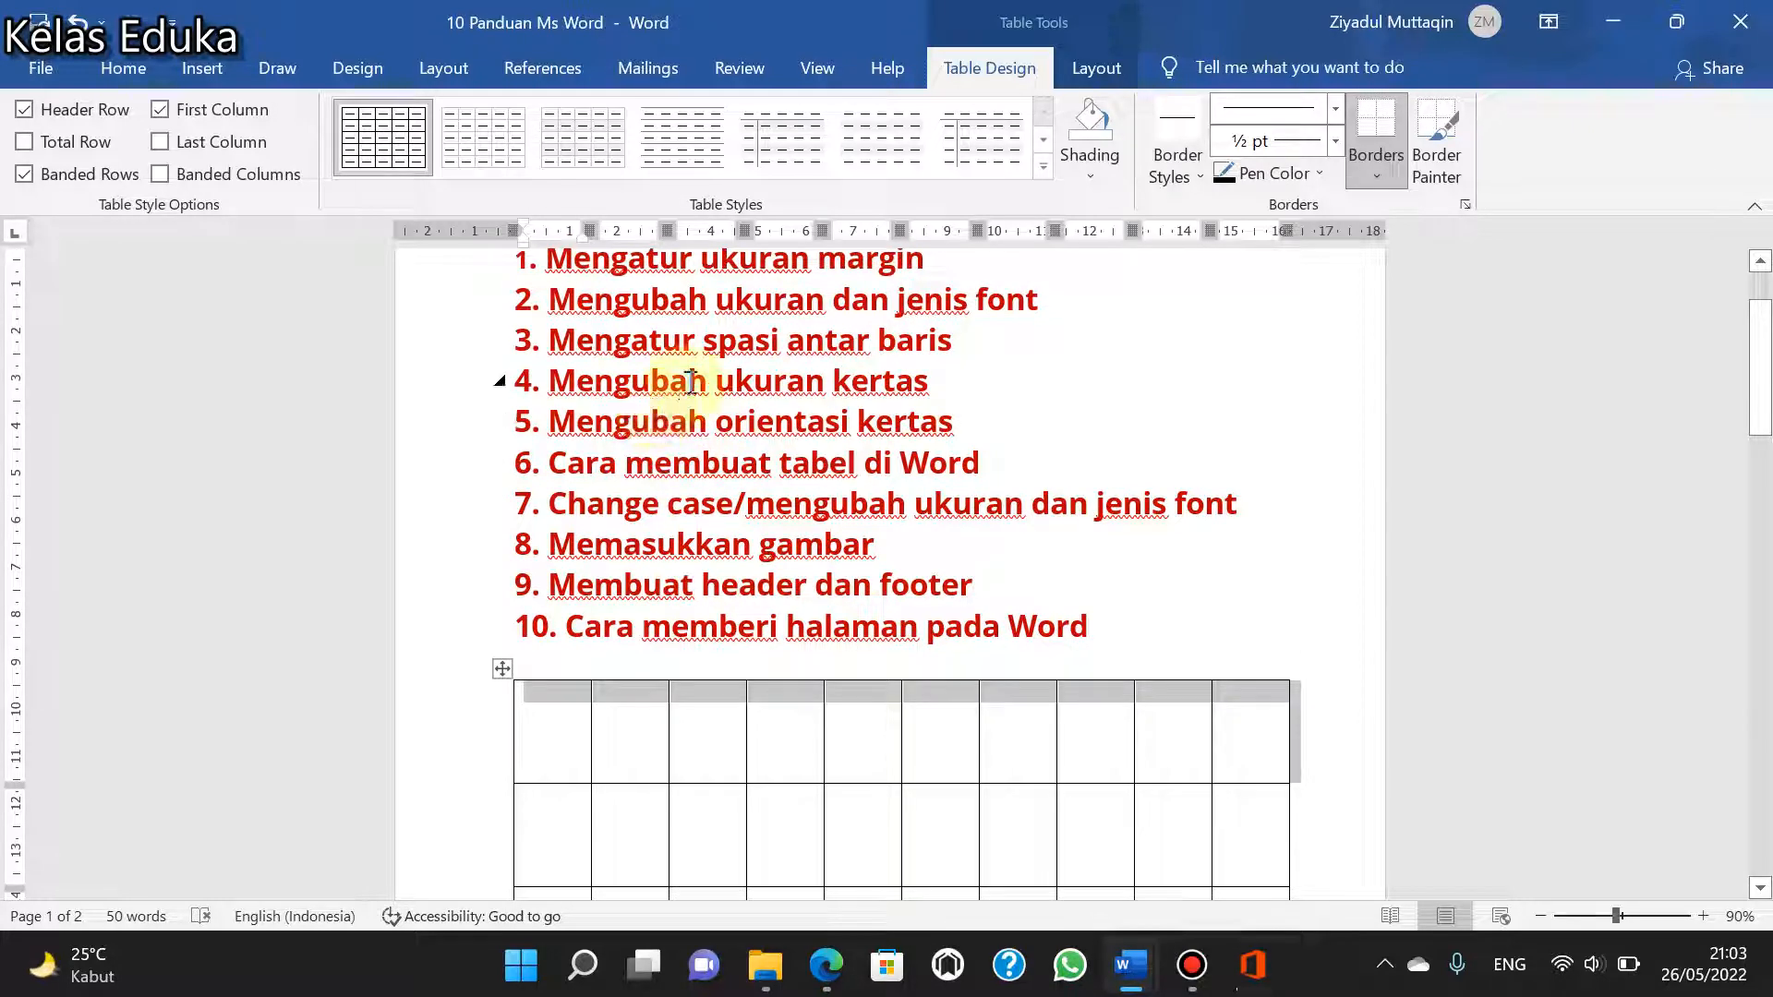
scroll(693, 462, up, 2)
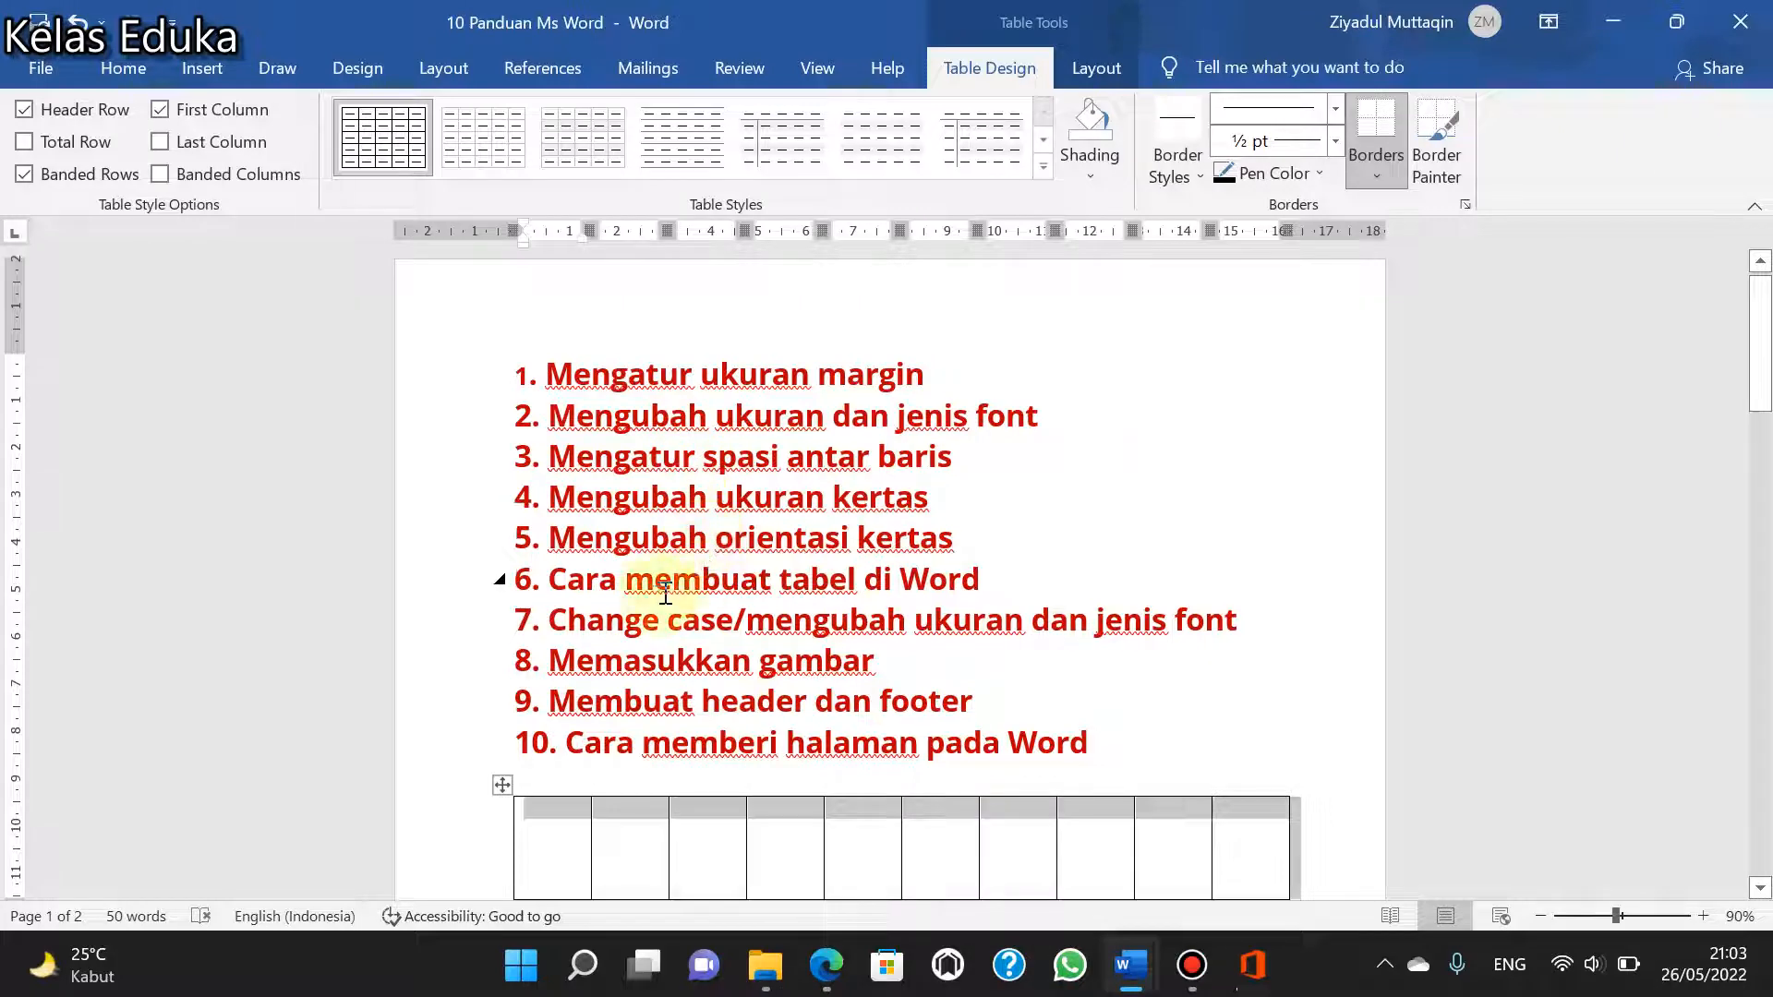
scroll(928, 602, down, 4)
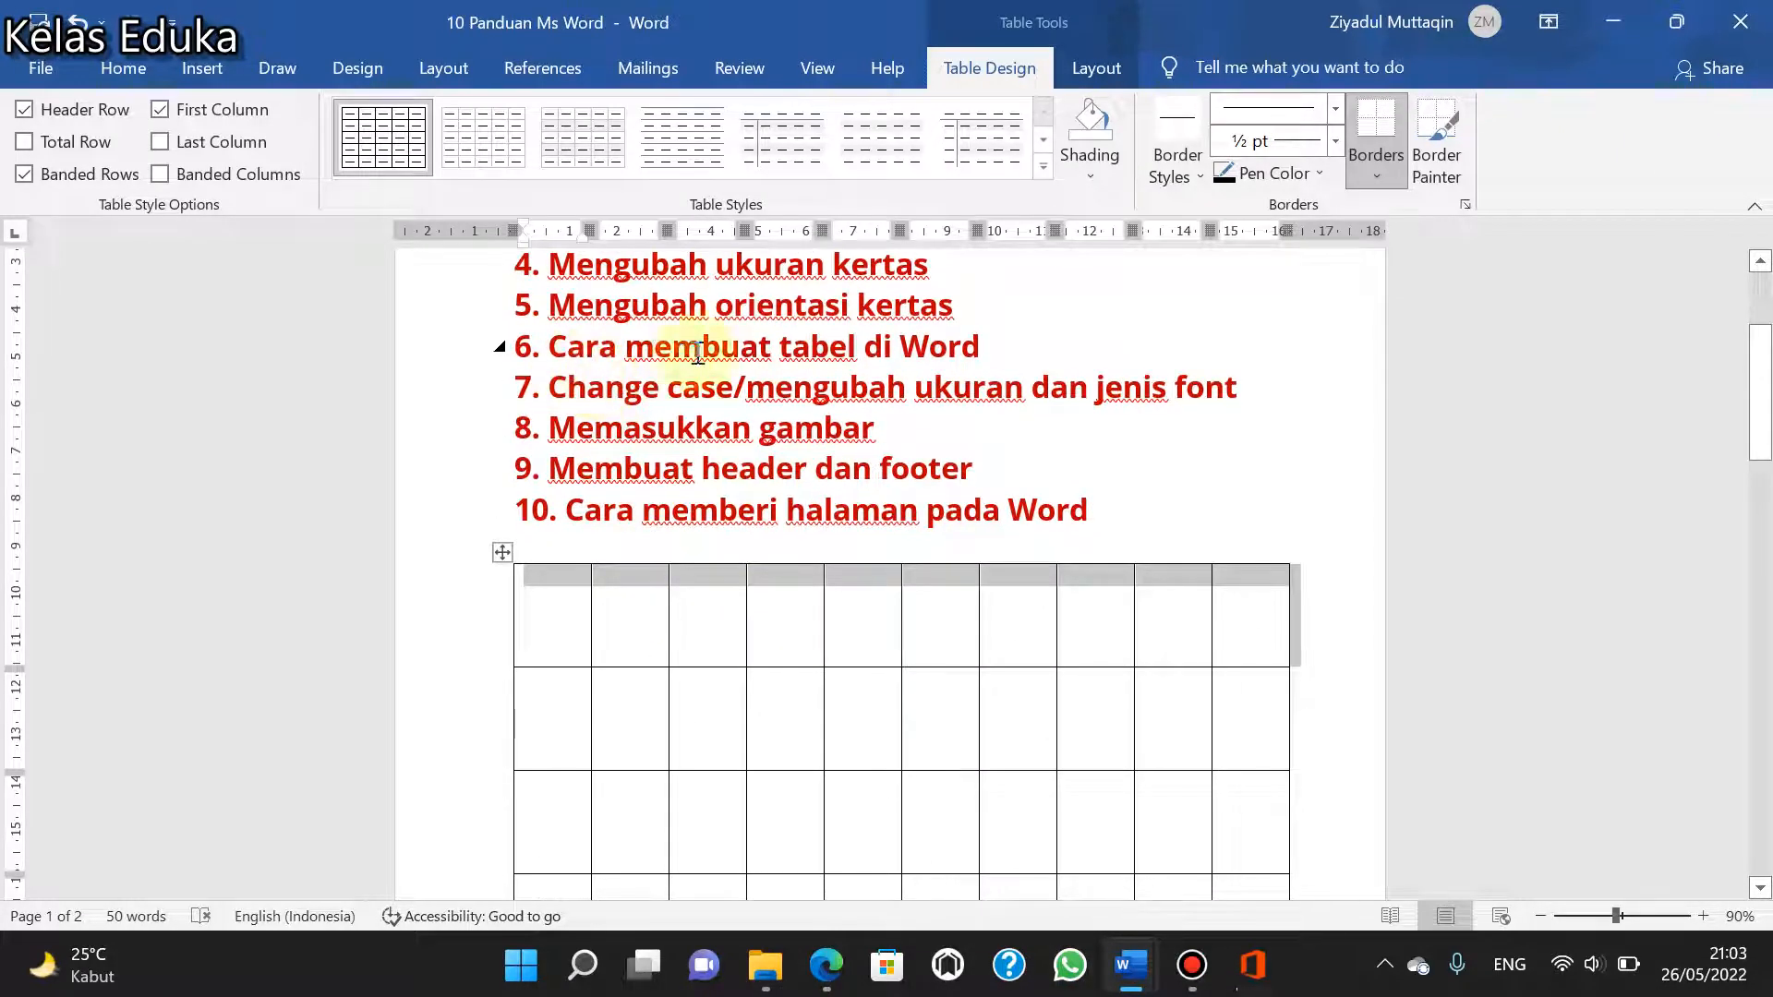
- Number the cells down the table's first column as 1, 2, 3, 4, 5, 5 and 6
scroll(572, 577, down, 4)
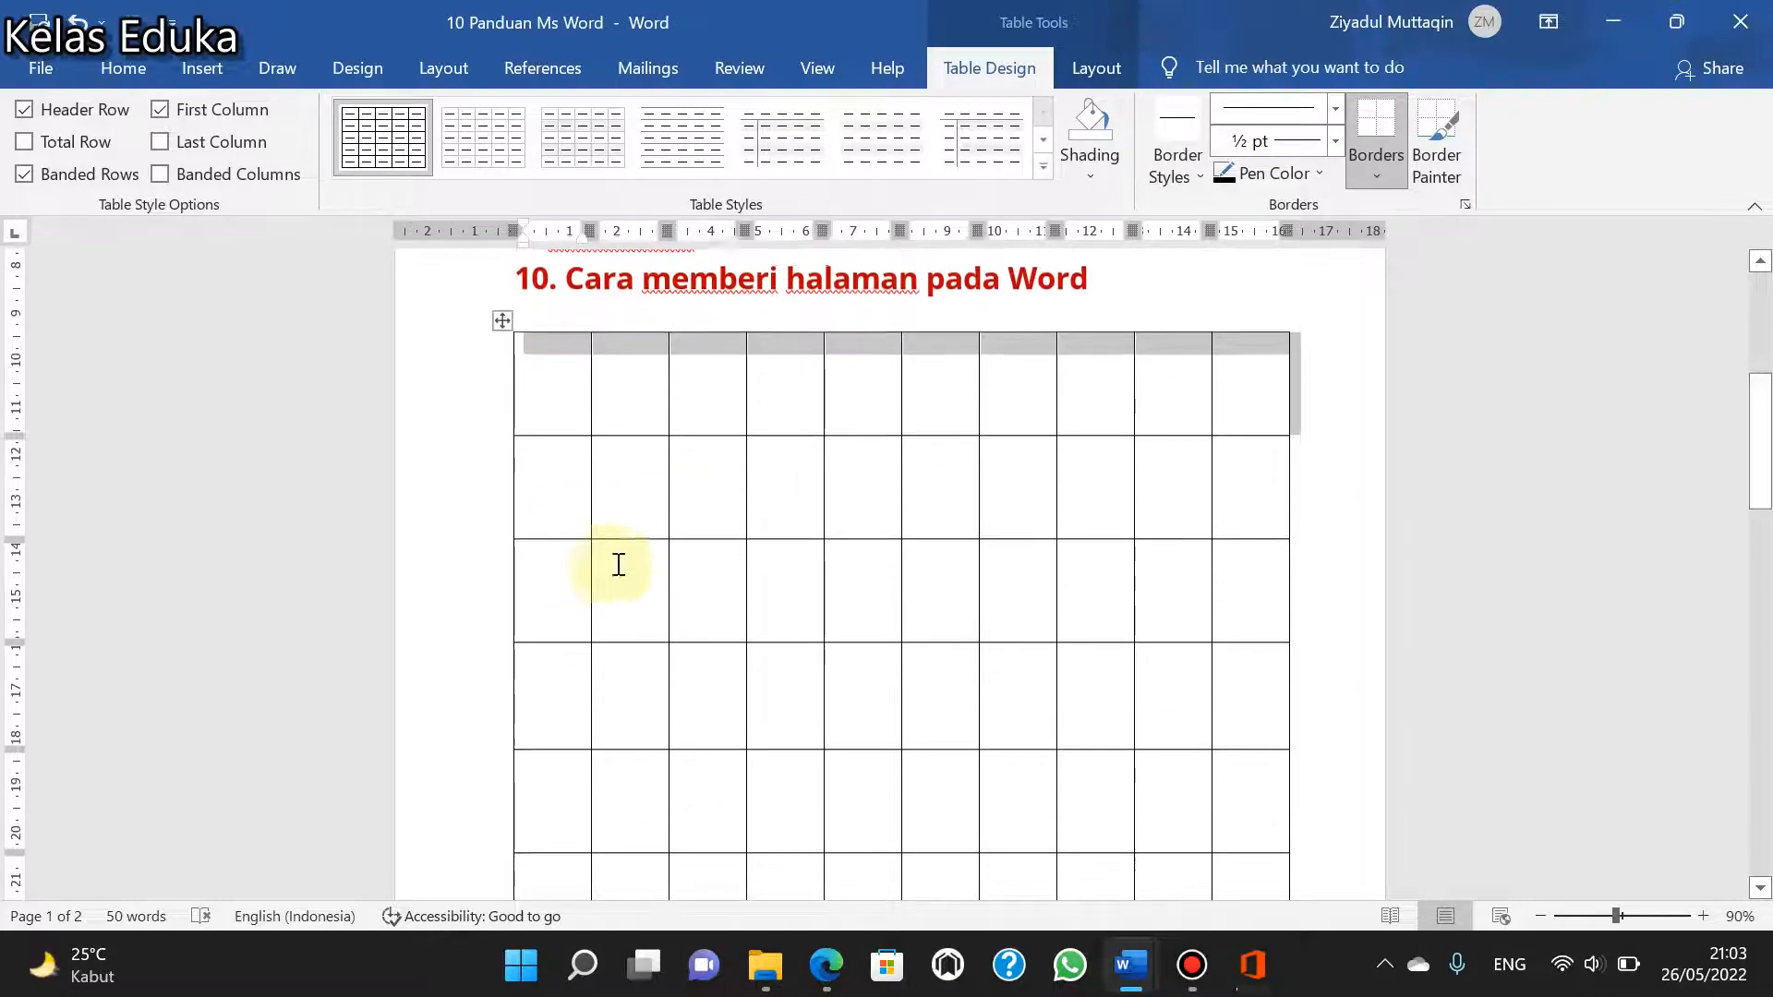
scroll(581, 482, up, 2)
click(559, 515)
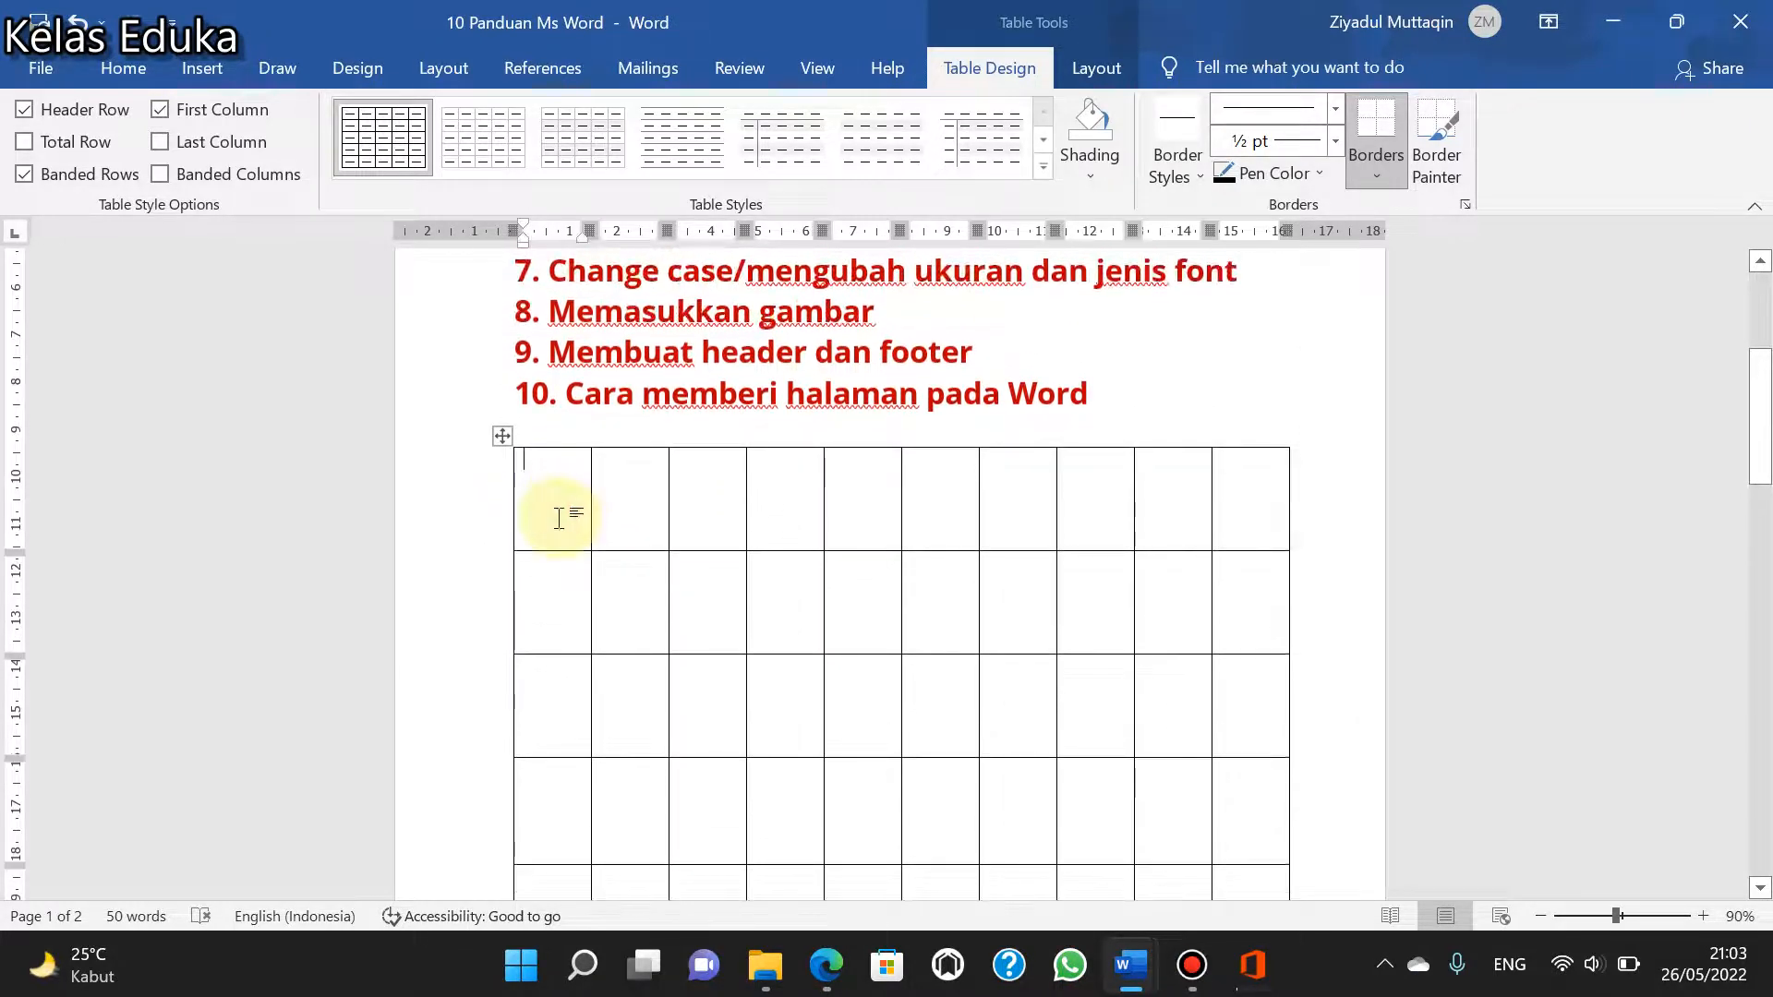
text(1)
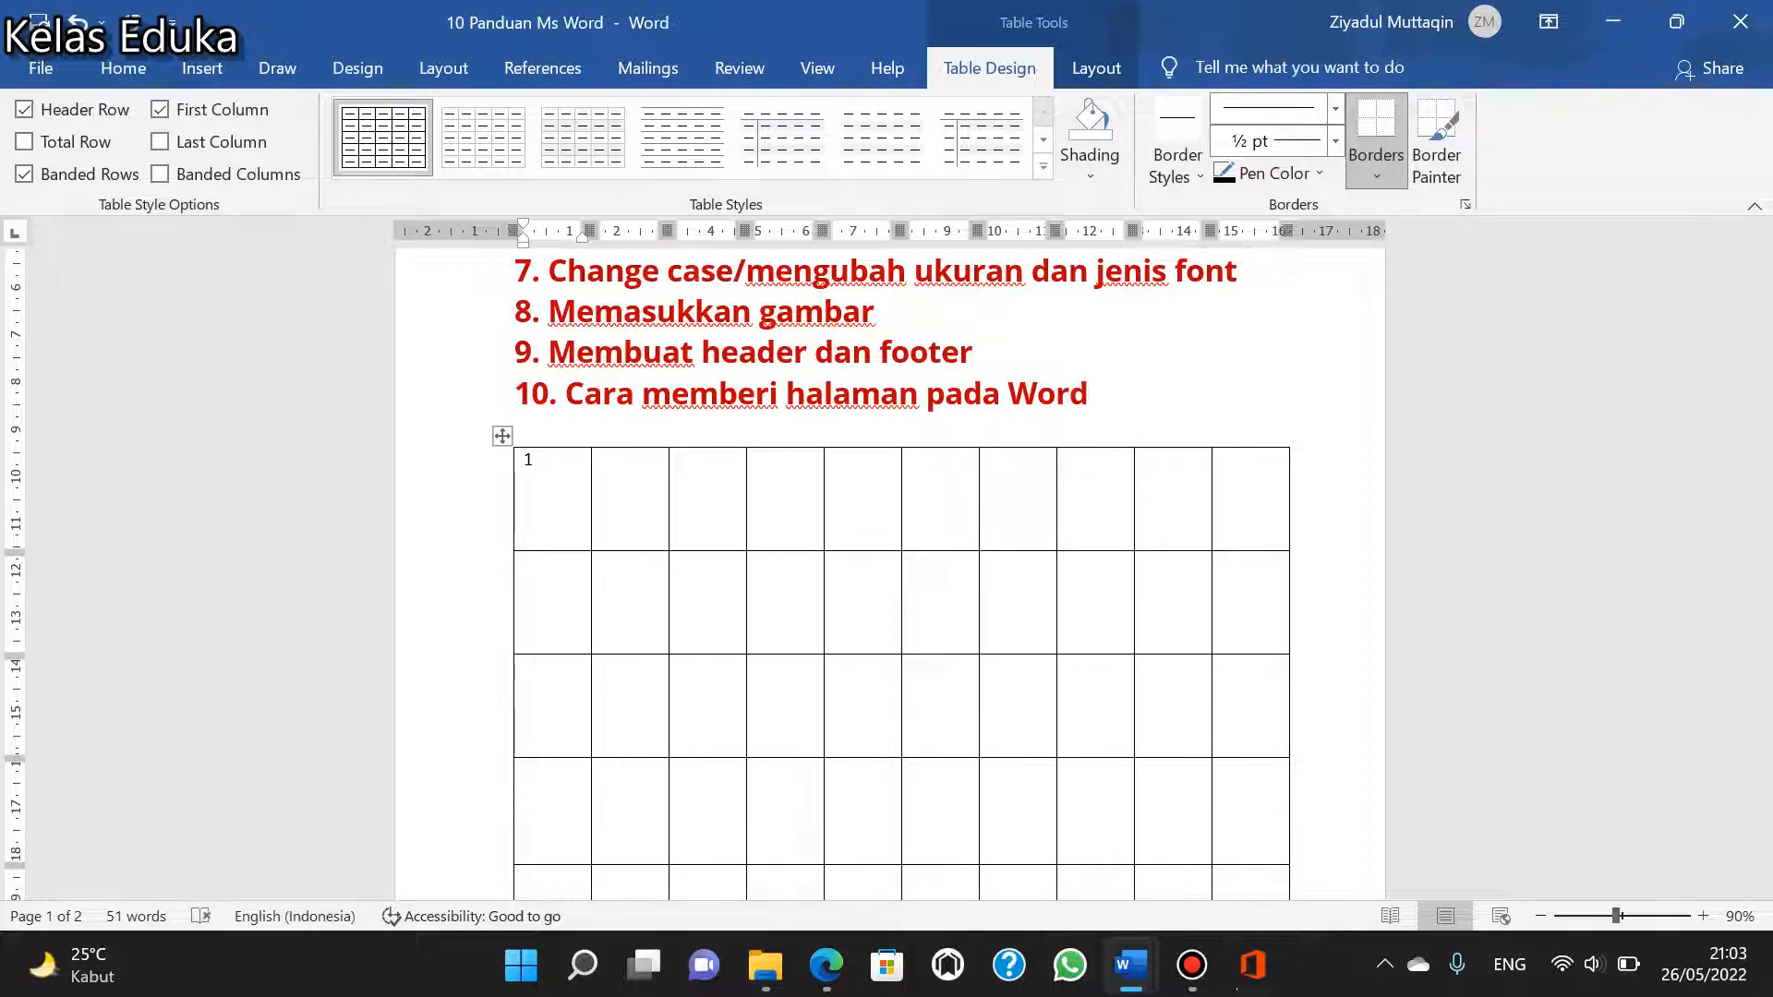
key(Down)
text(5)
key(Down)
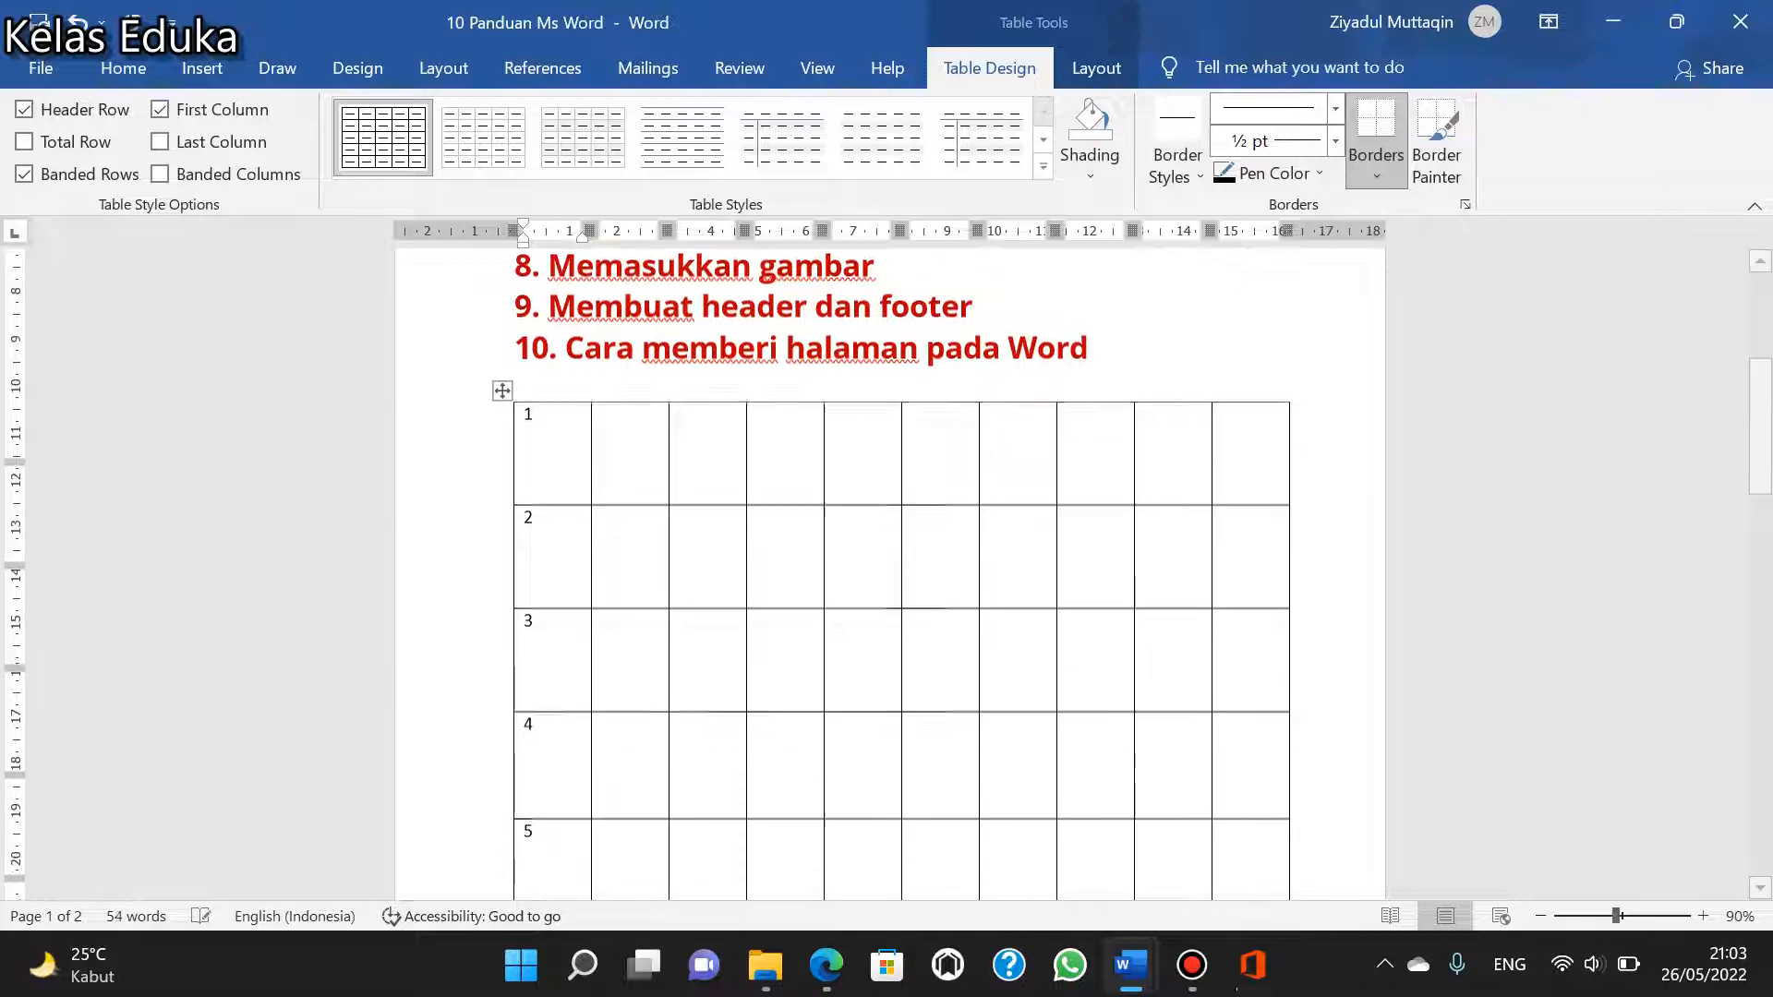
text(5)
key(Down)
text(6)
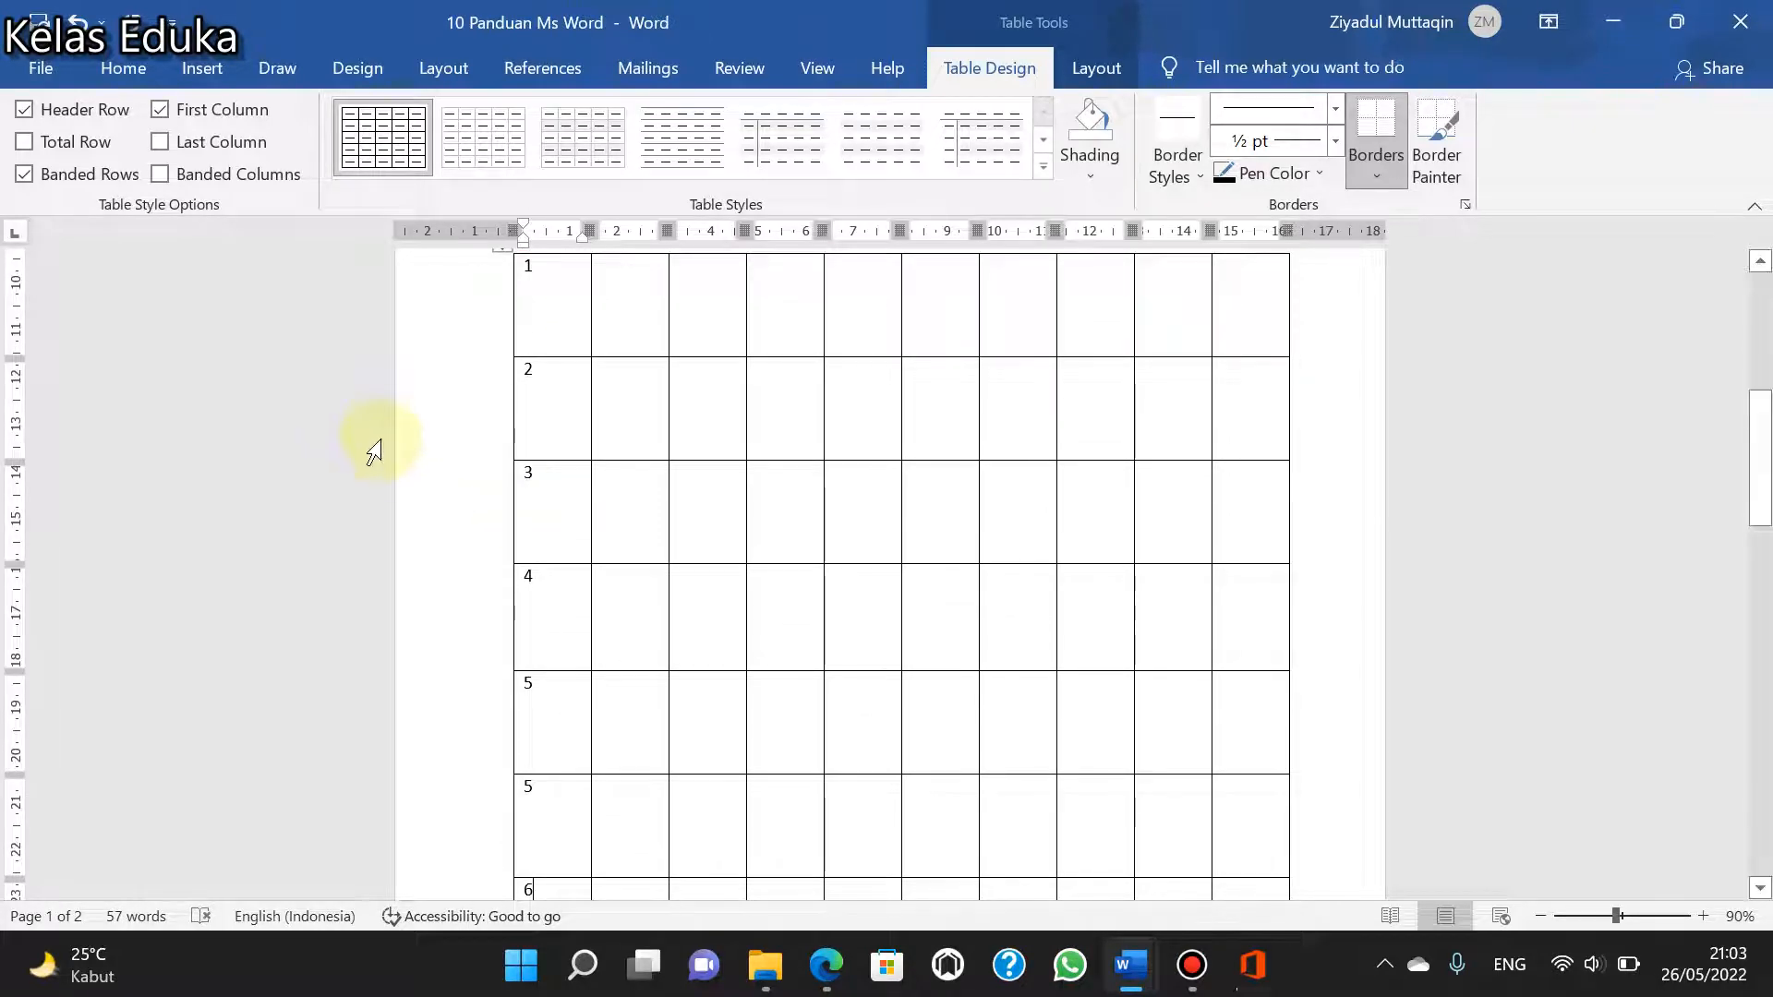
- Clear the numbers from the table's first column and delete the whole table below the list
scroll(444, 480, down, 5)
click(549, 661)
drag(483, 370, 526, 822)
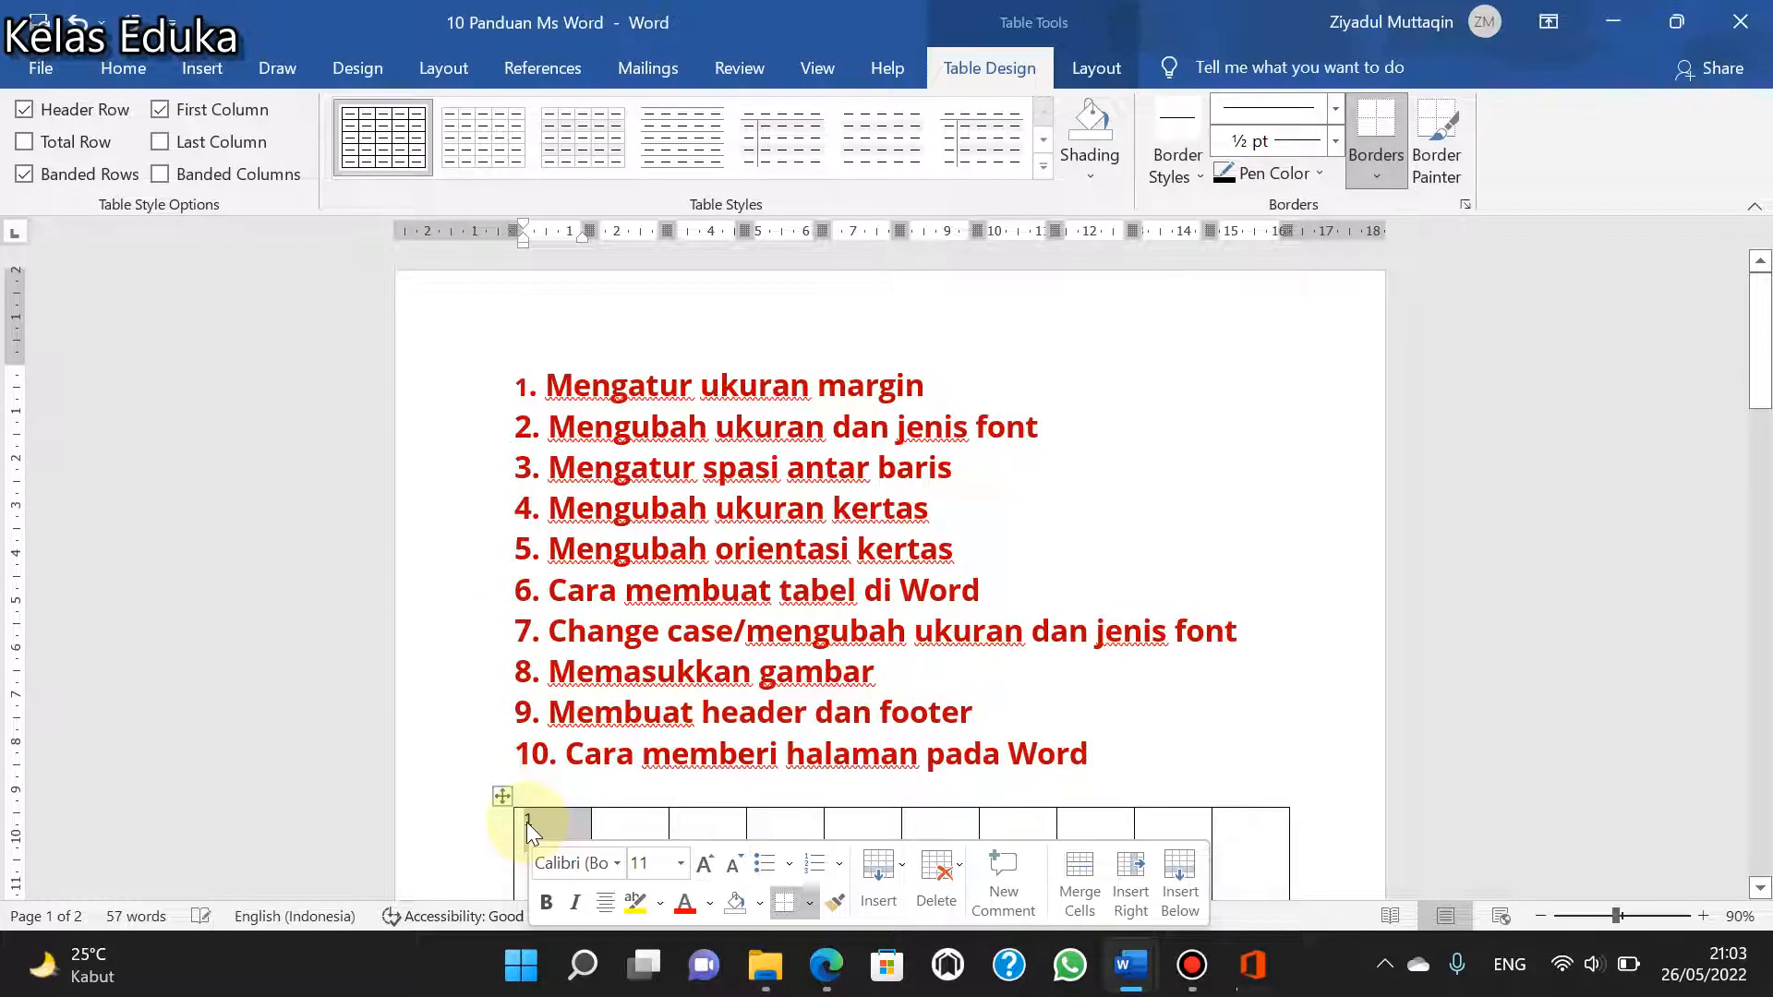
key(Delete)
scroll(515, 794, down, 2)
click(502, 678)
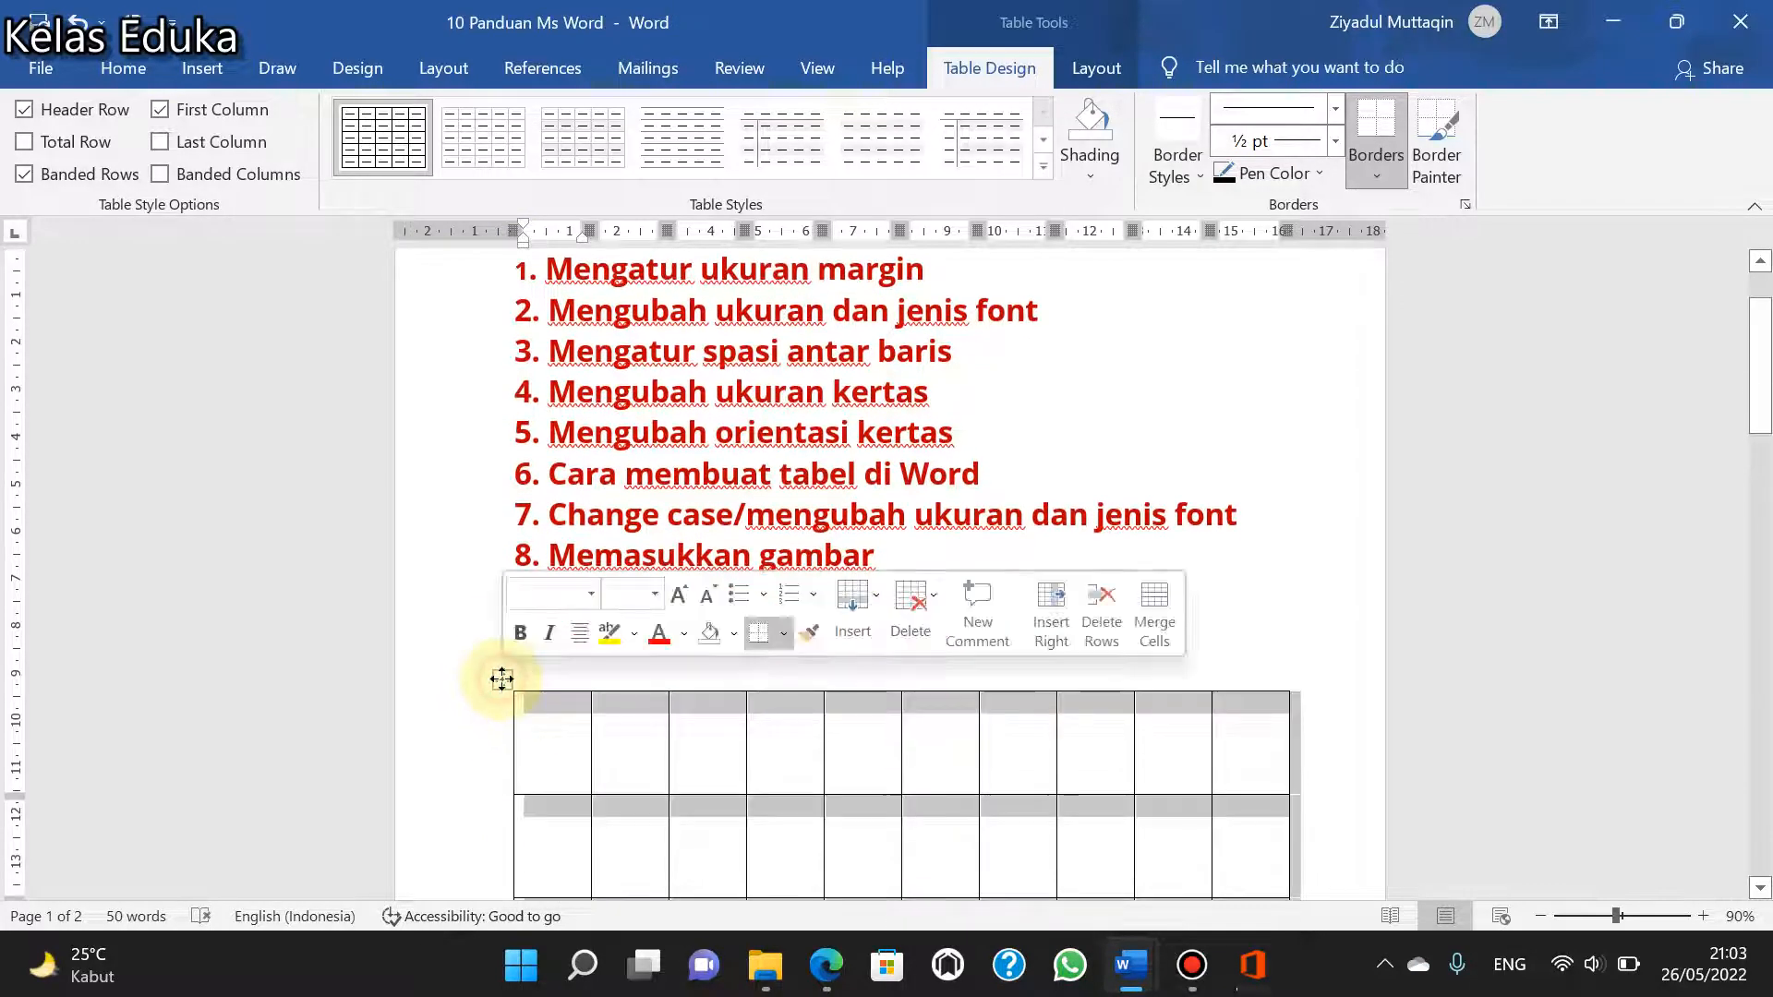
key(BackSpace)
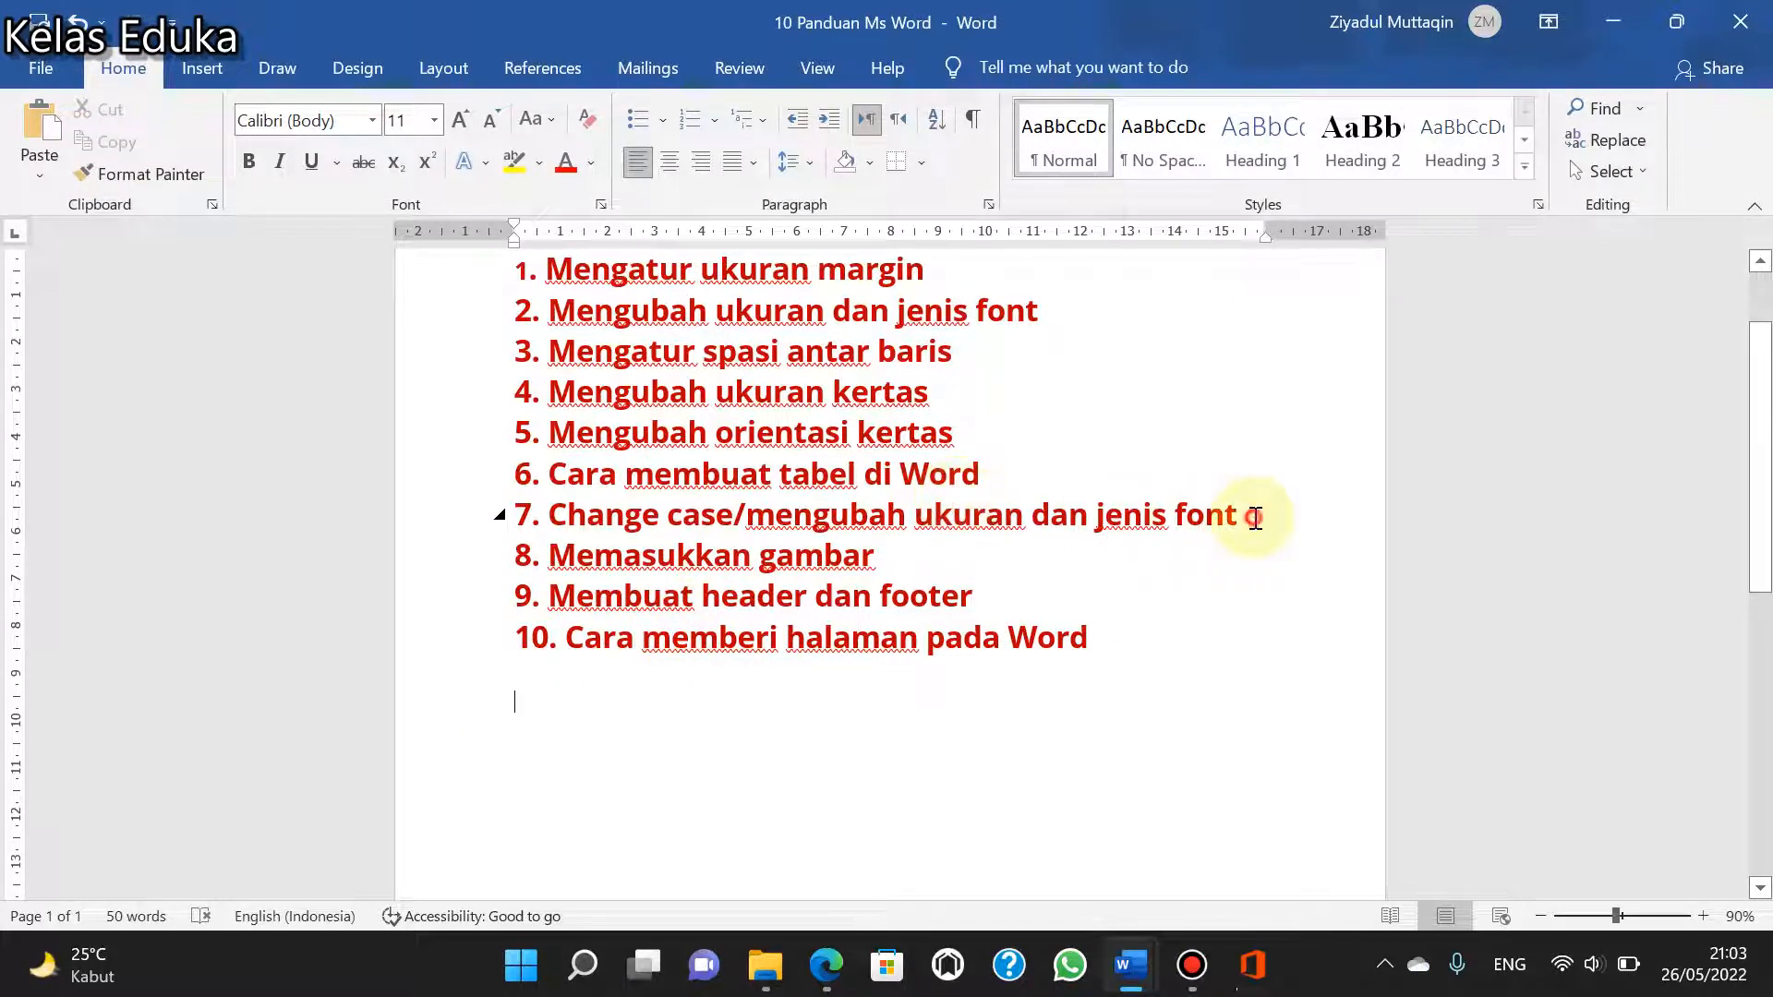
- Select the line "7. Change case/mengubah ukuran dan jenis font" and set its font size to 20
drag(1238, 515, 499, 514)
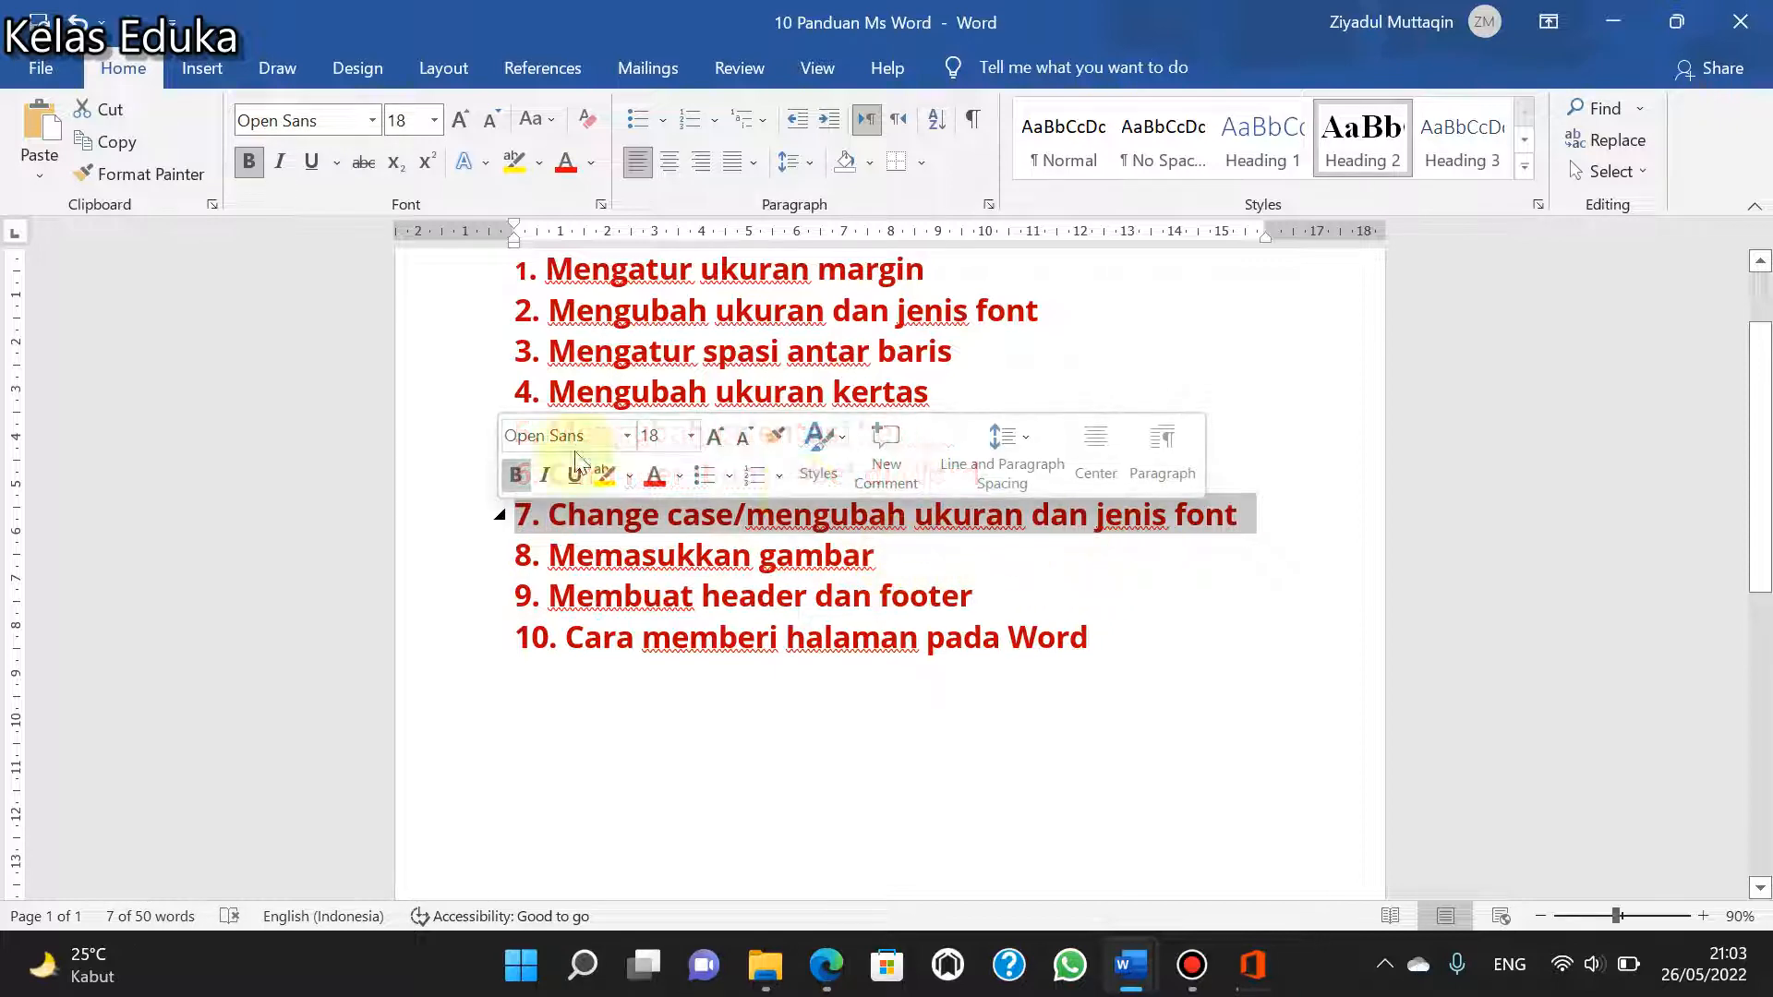
scroll(653, 412, up, 2)
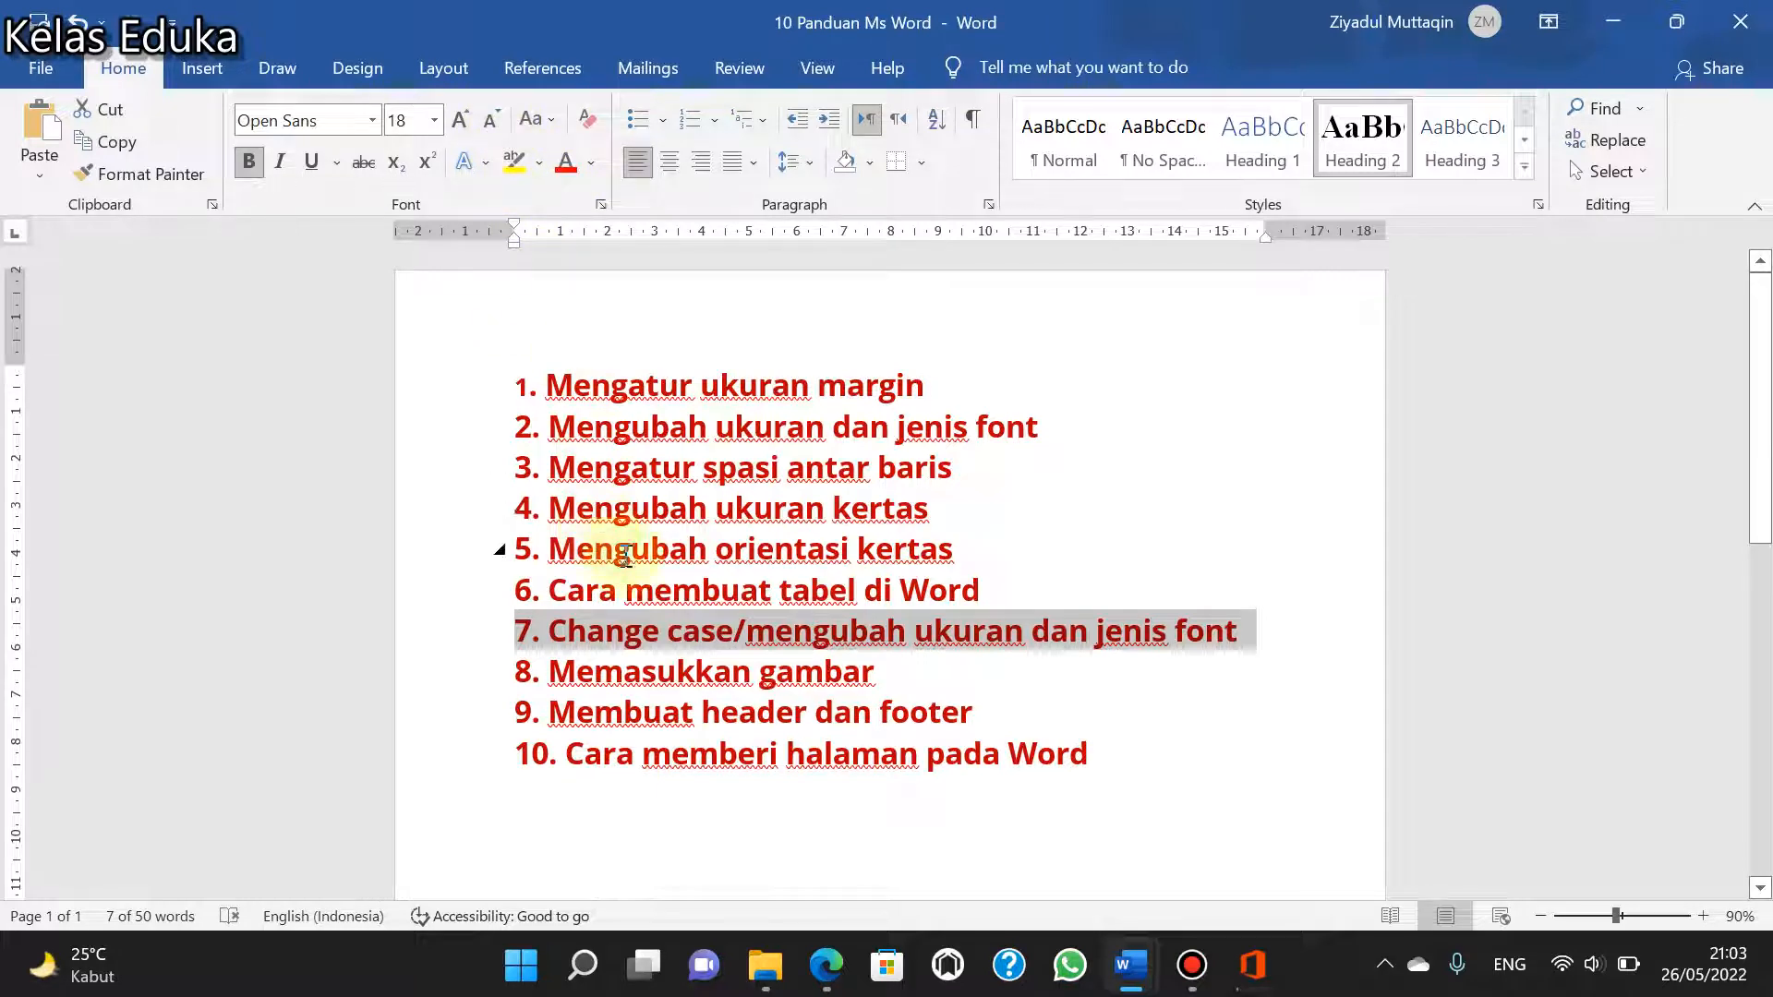
click(436, 121)
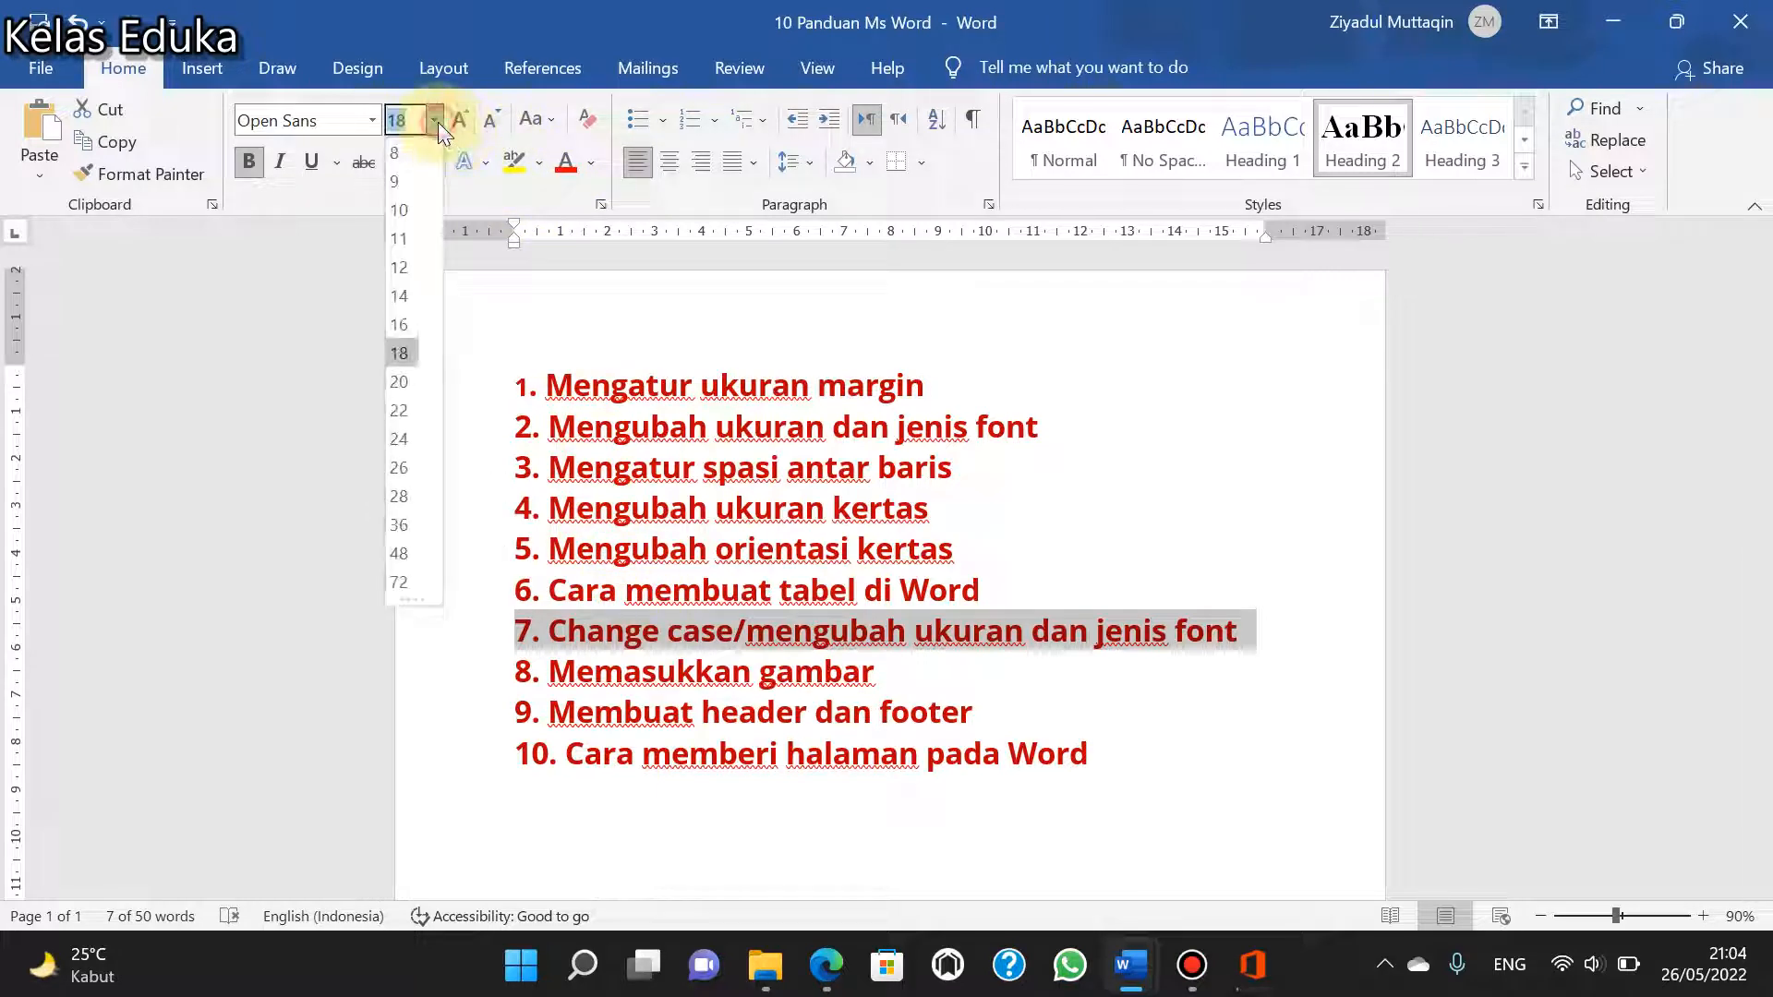
click(407, 377)
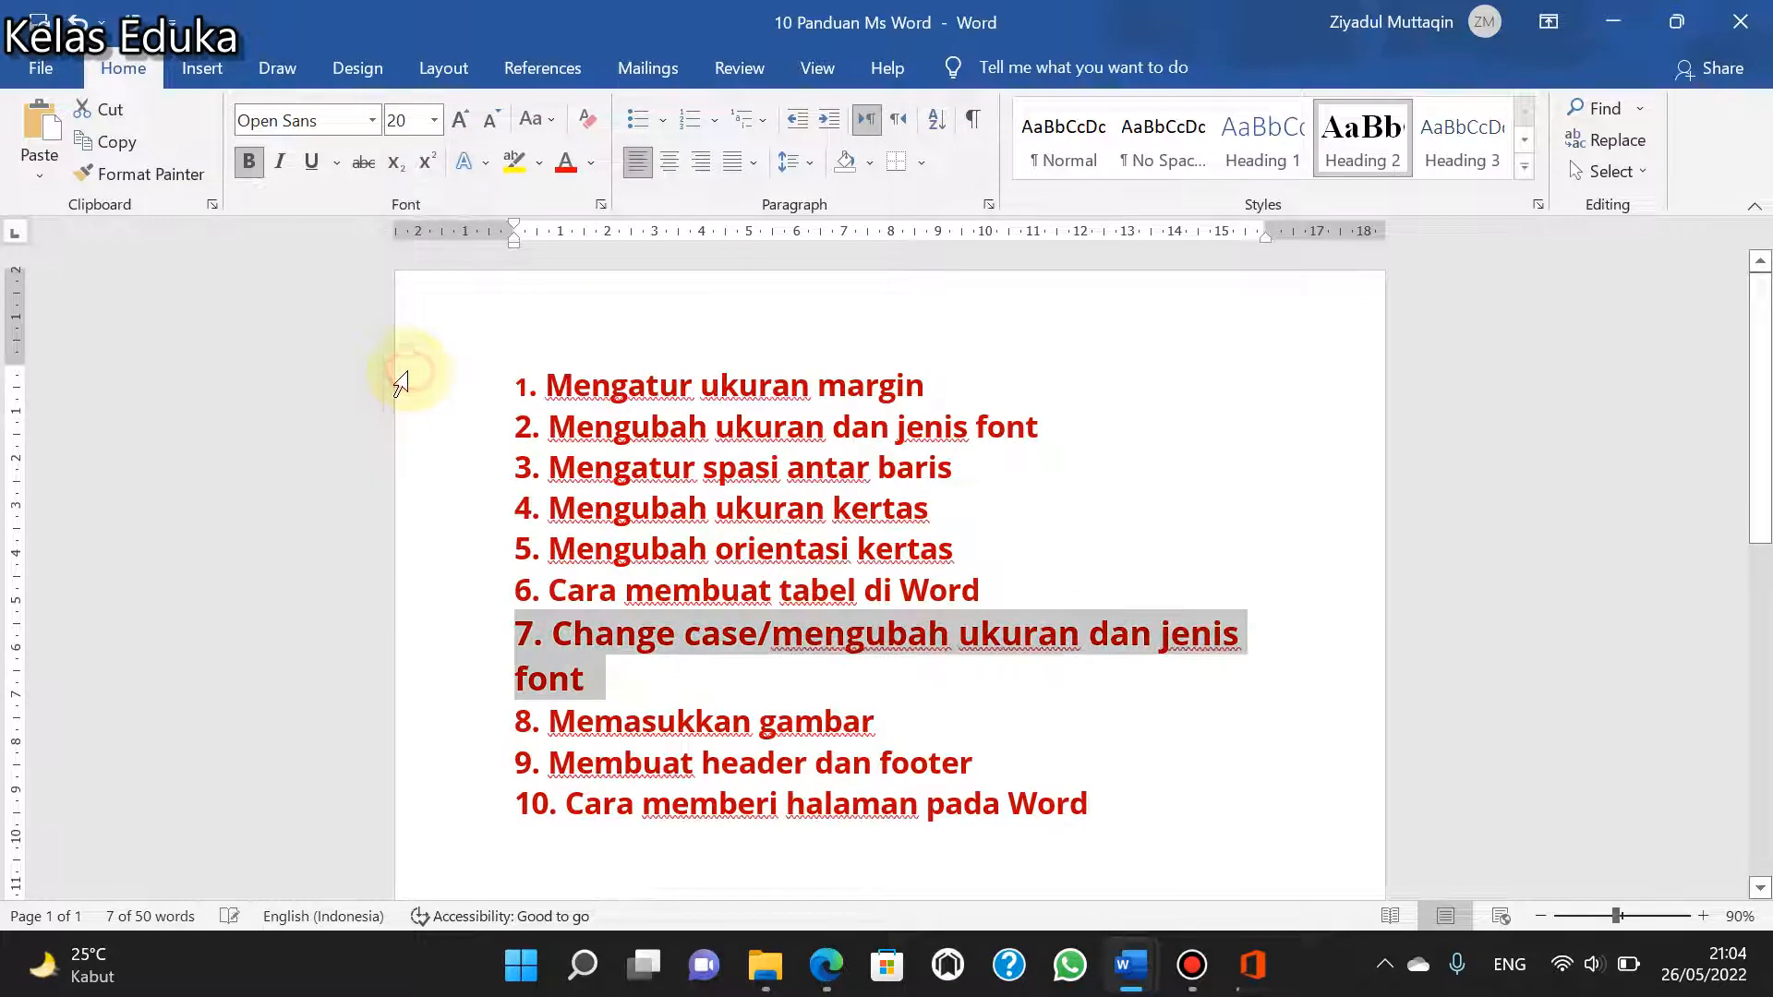
- Shrink the selected line 7 stepwise to font size 12, enlarge it to 20, and bring it back to 18
click(499, 119)
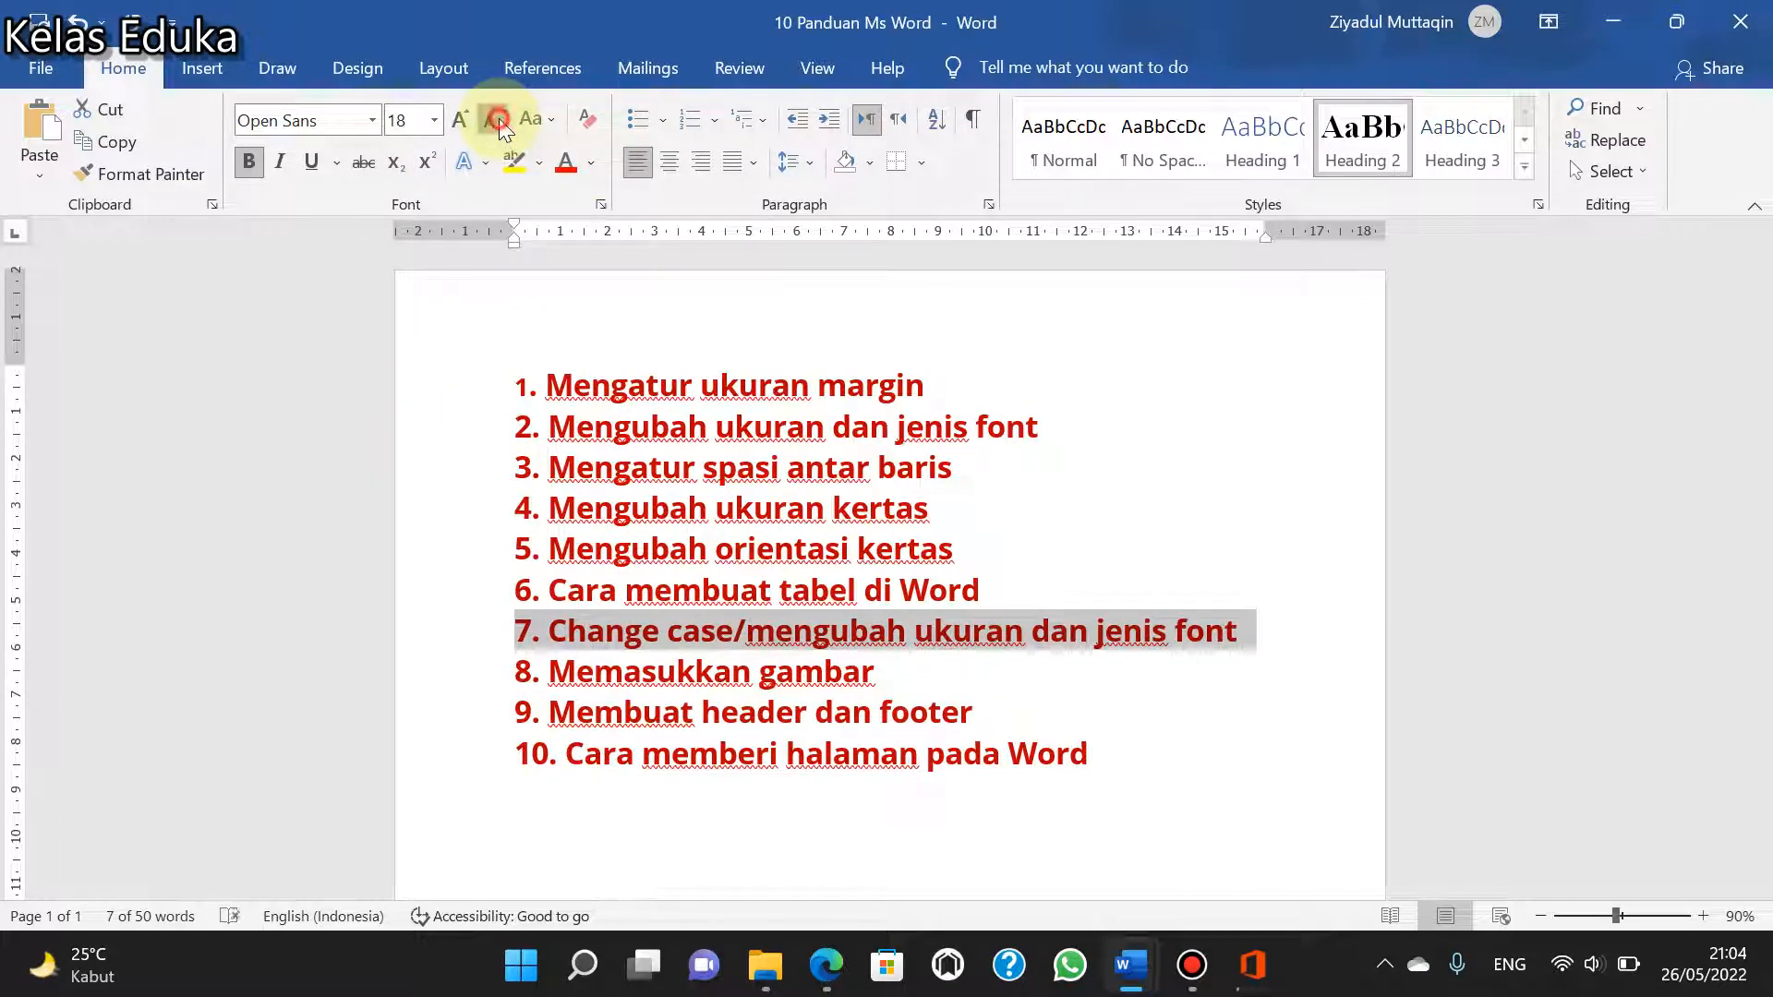
click(498, 119)
click(498, 118)
click(498, 118)
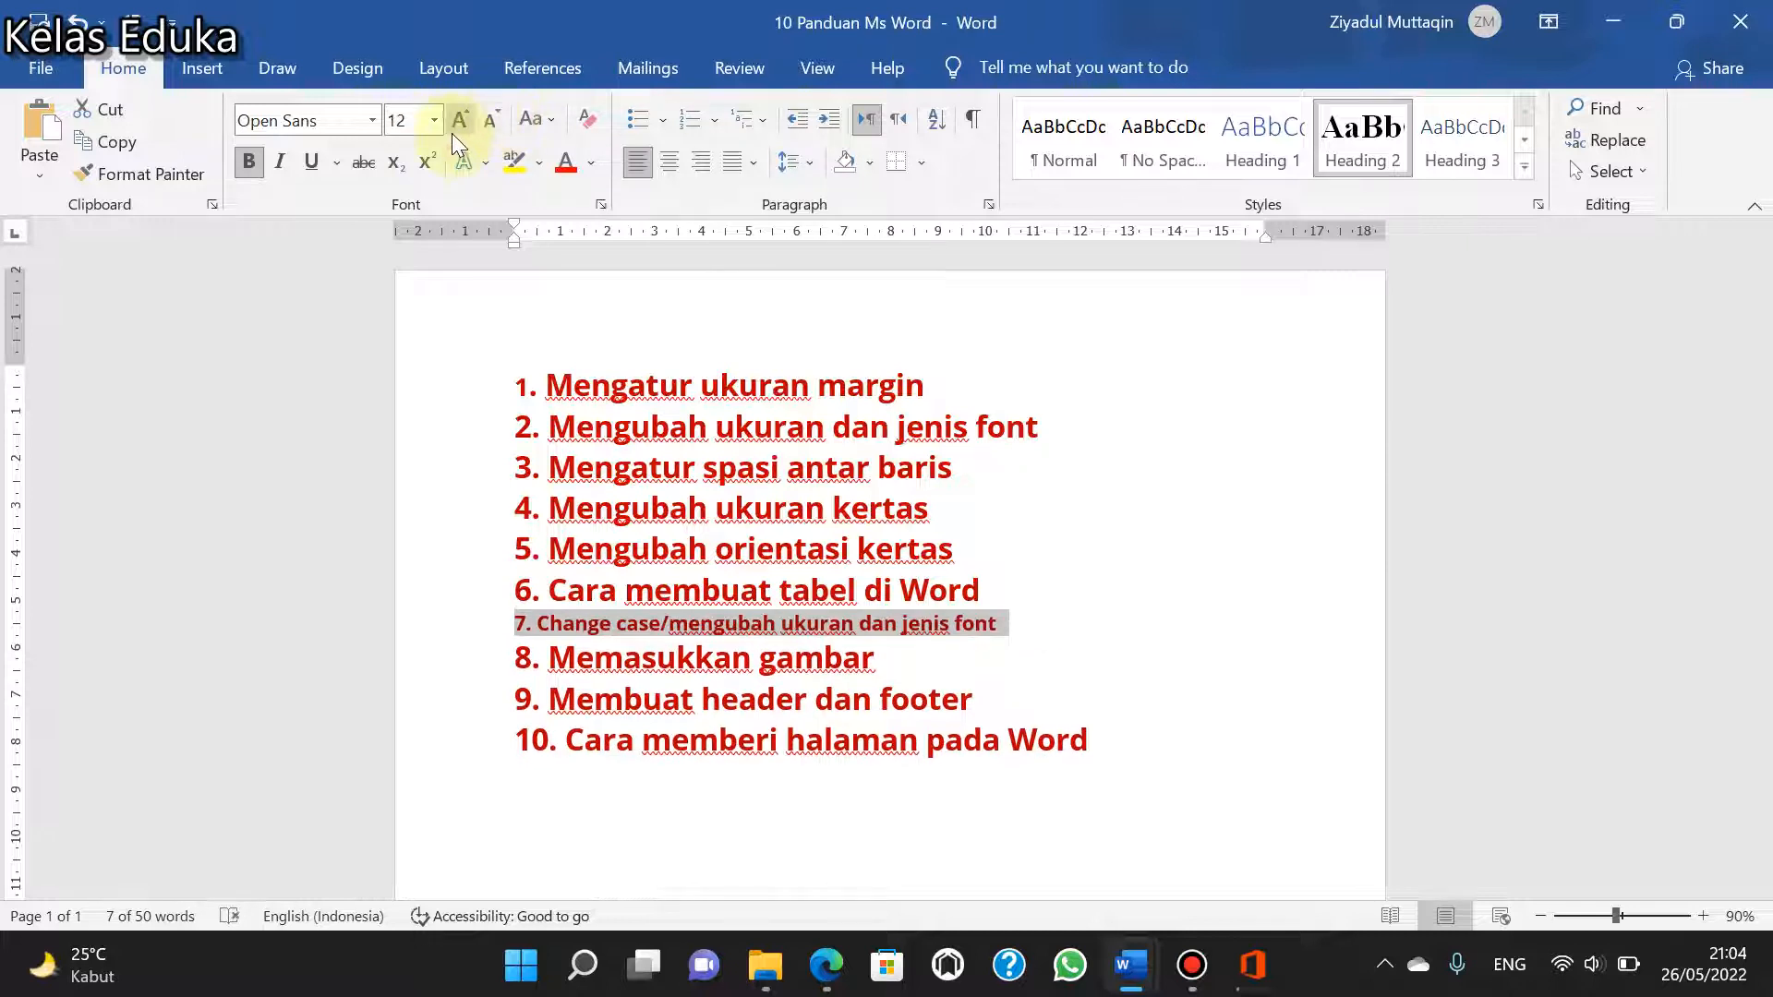
click(457, 124)
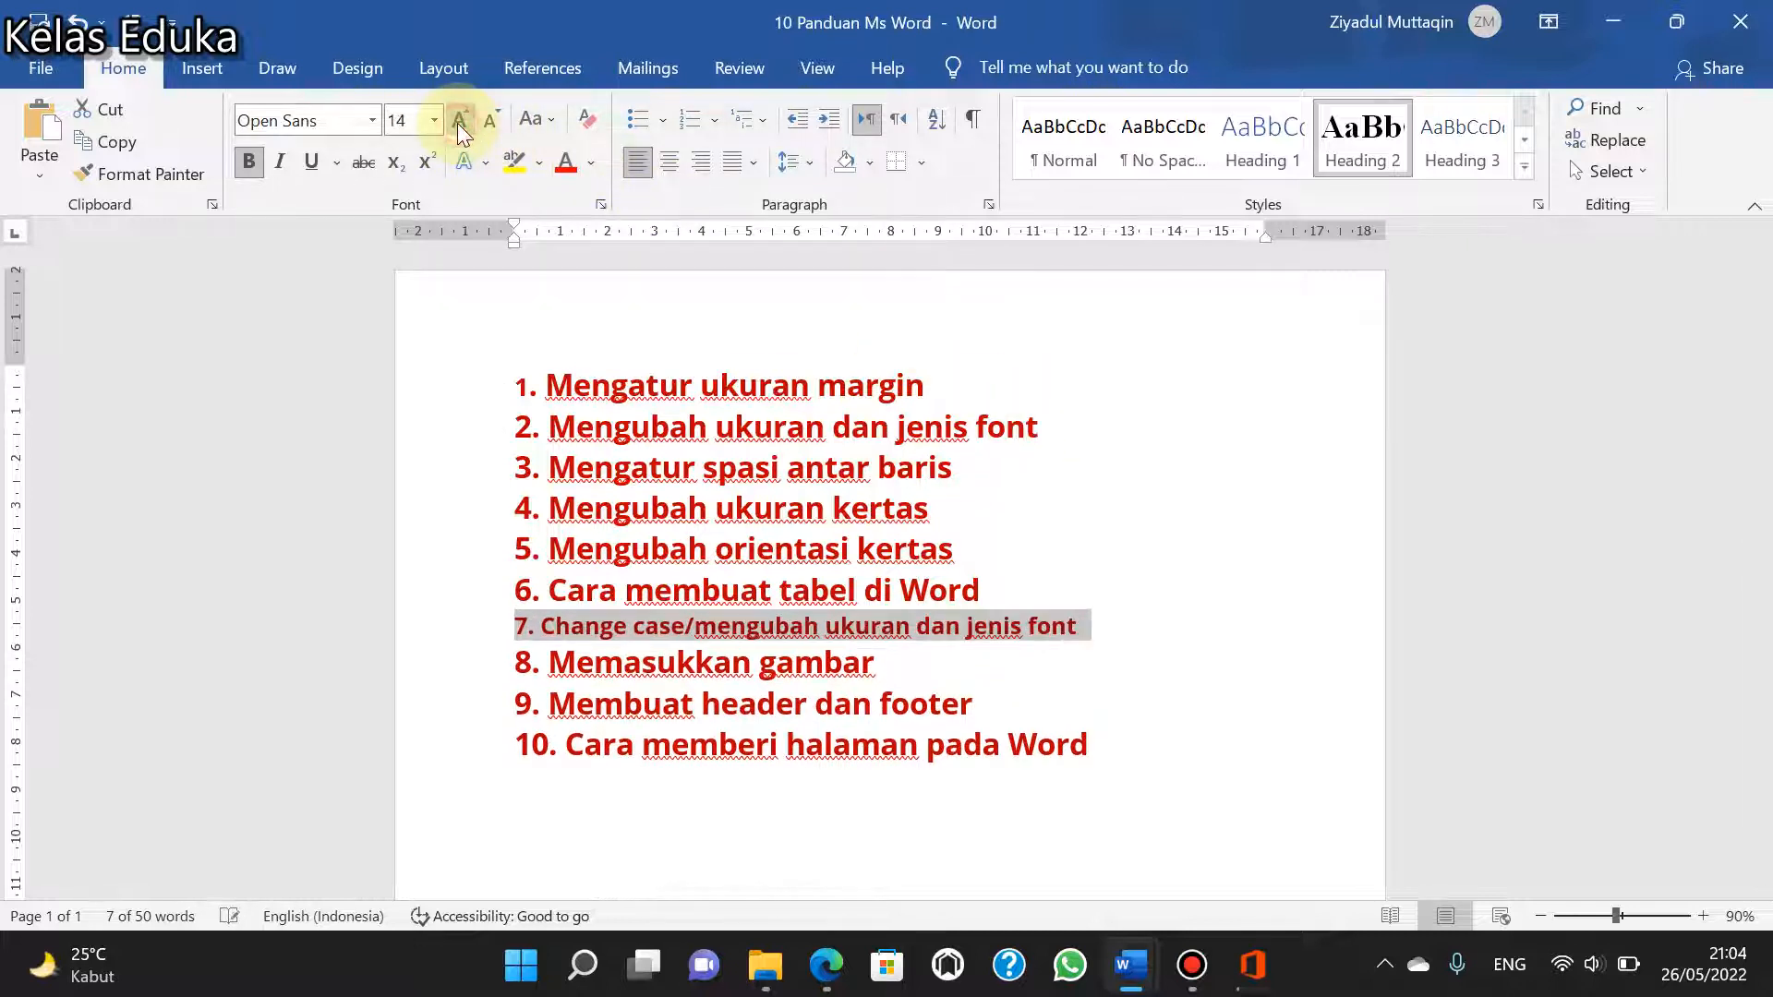
click(457, 124)
click(458, 123)
click(457, 124)
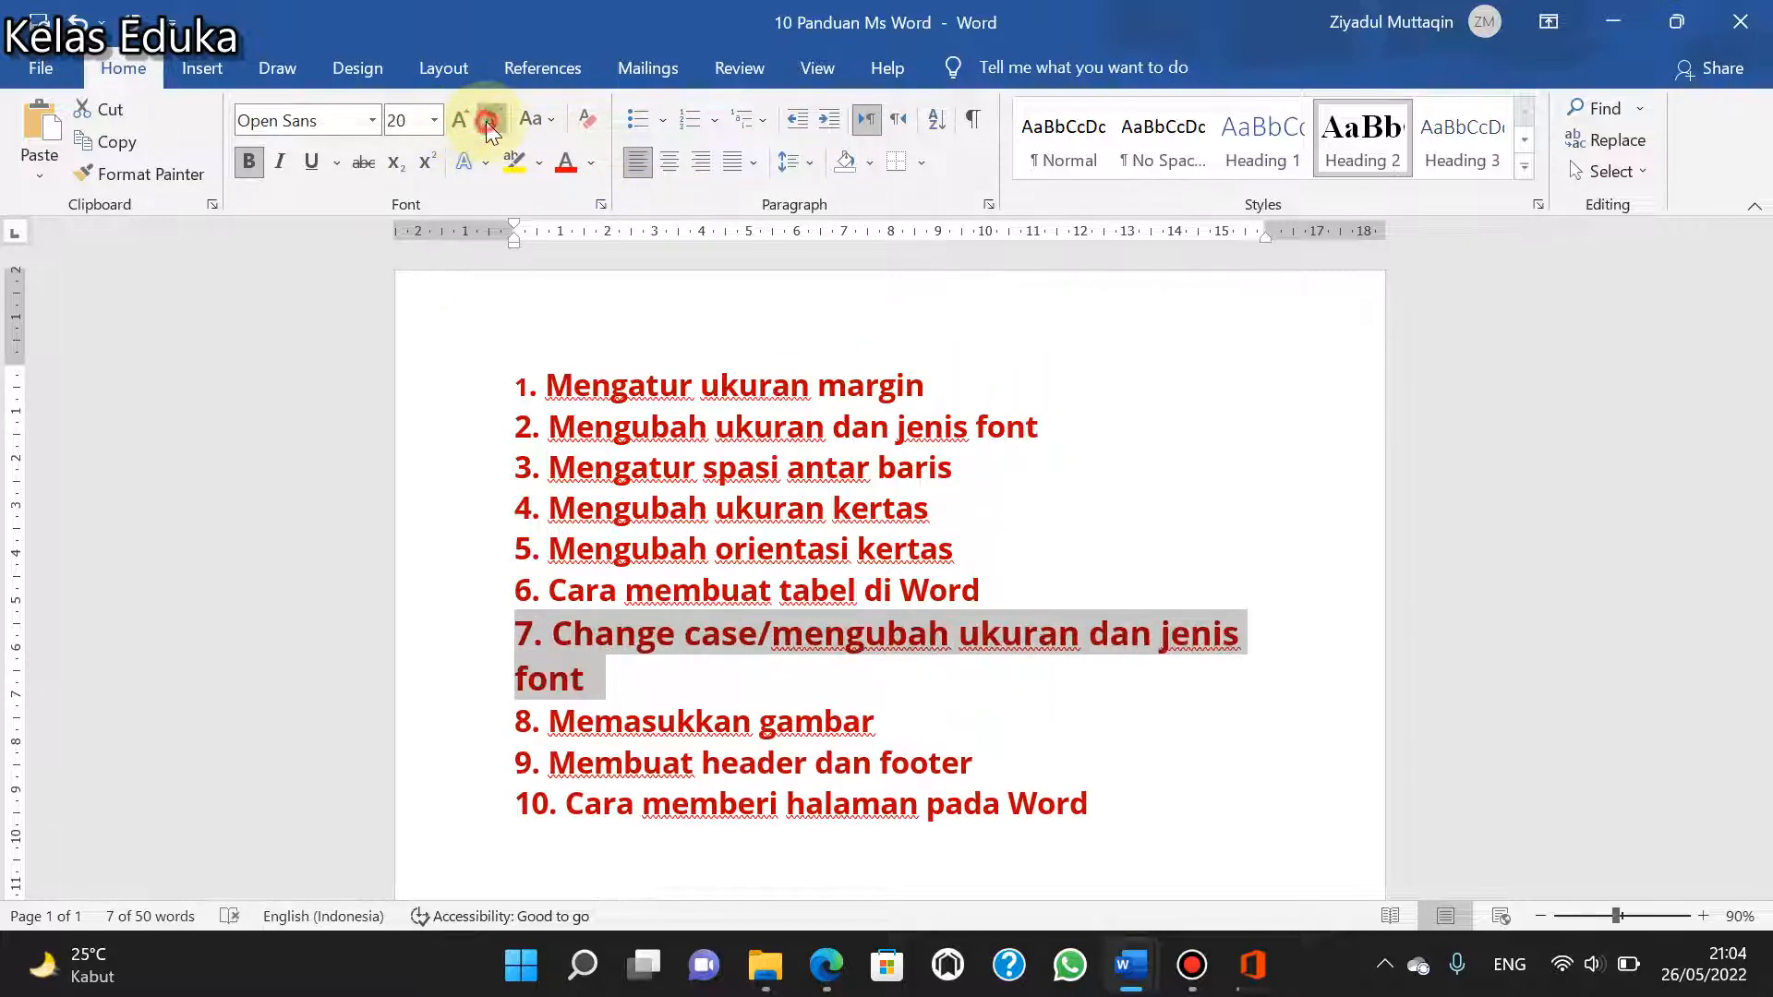
click(489, 120)
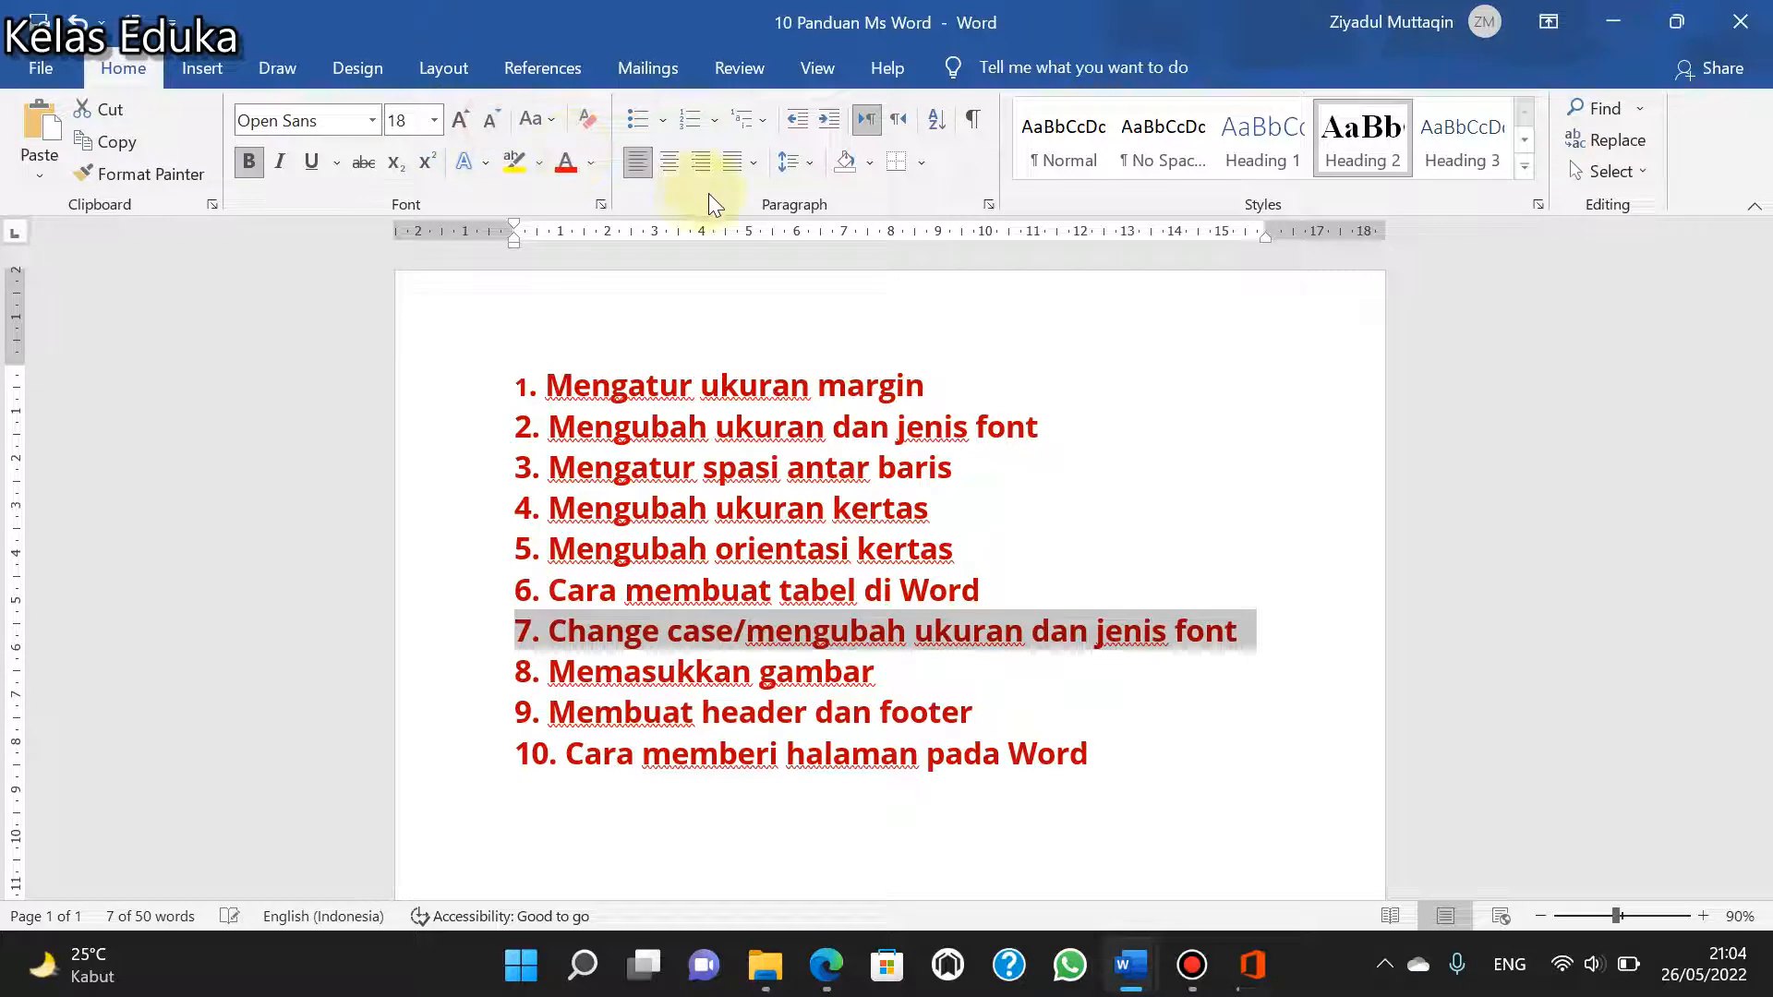
click(1265, 641)
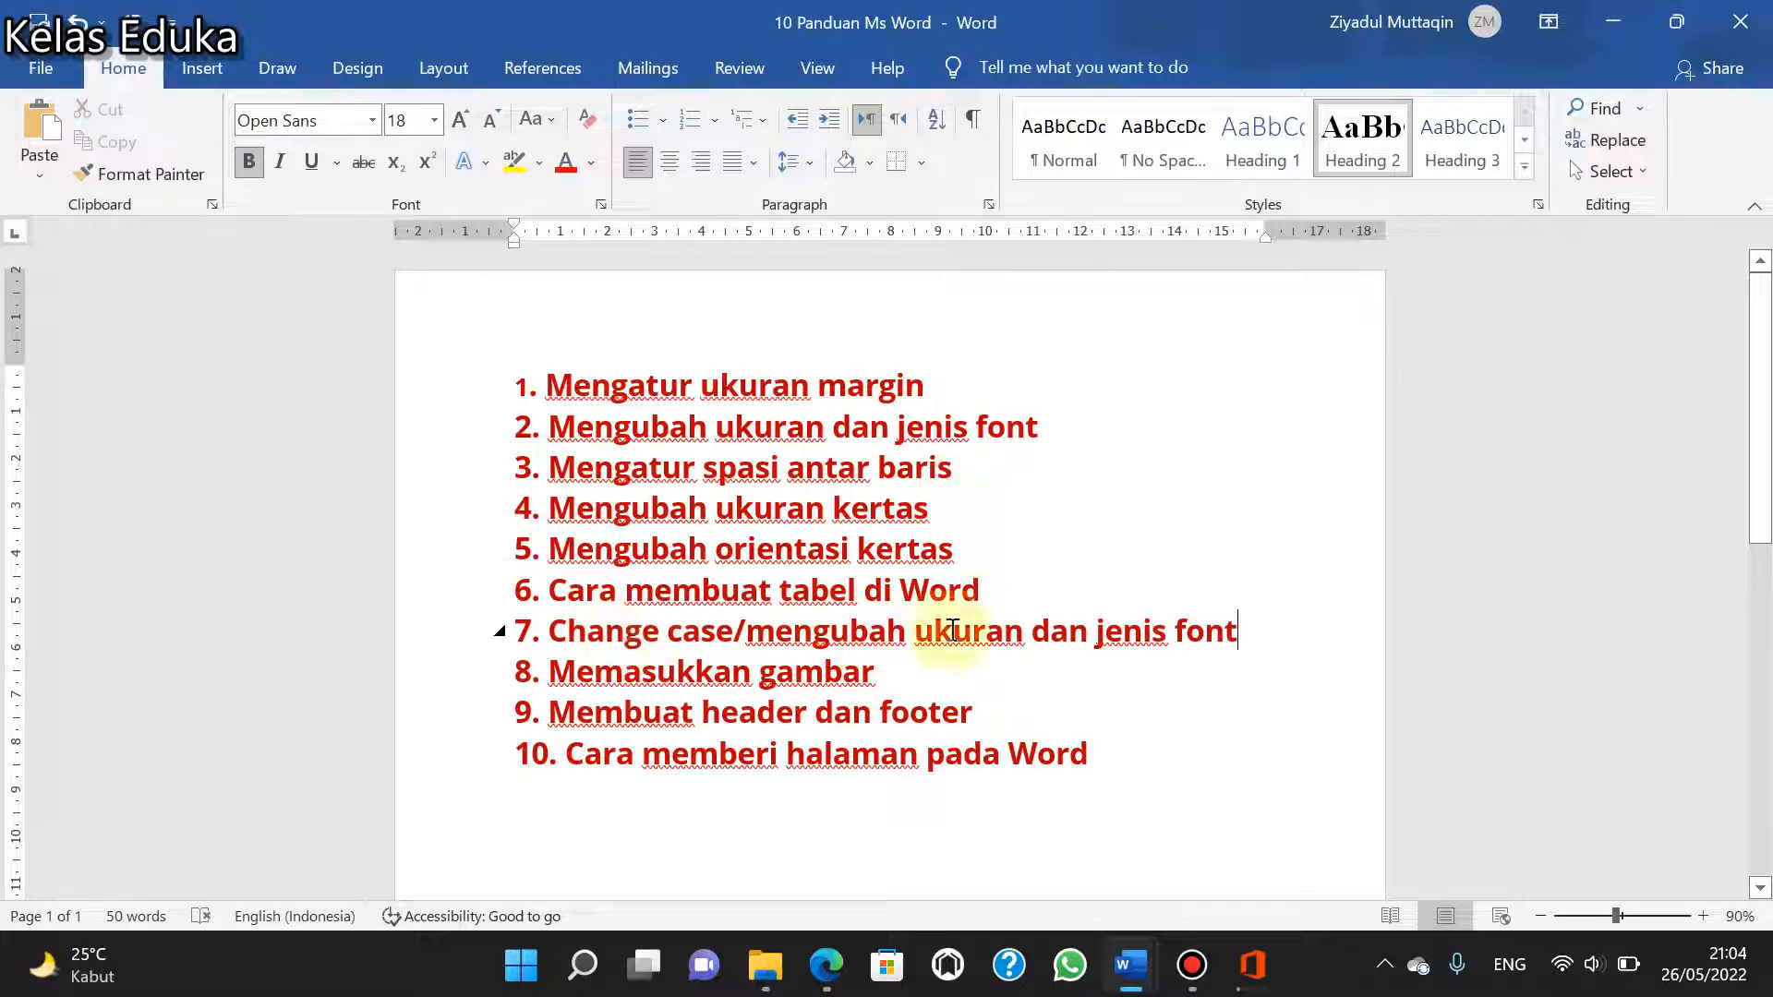
- Convert the text of item 7, without its number, to UPPERCASE and back to lowercase
drag(558, 635, 562, 631)
click(554, 633)
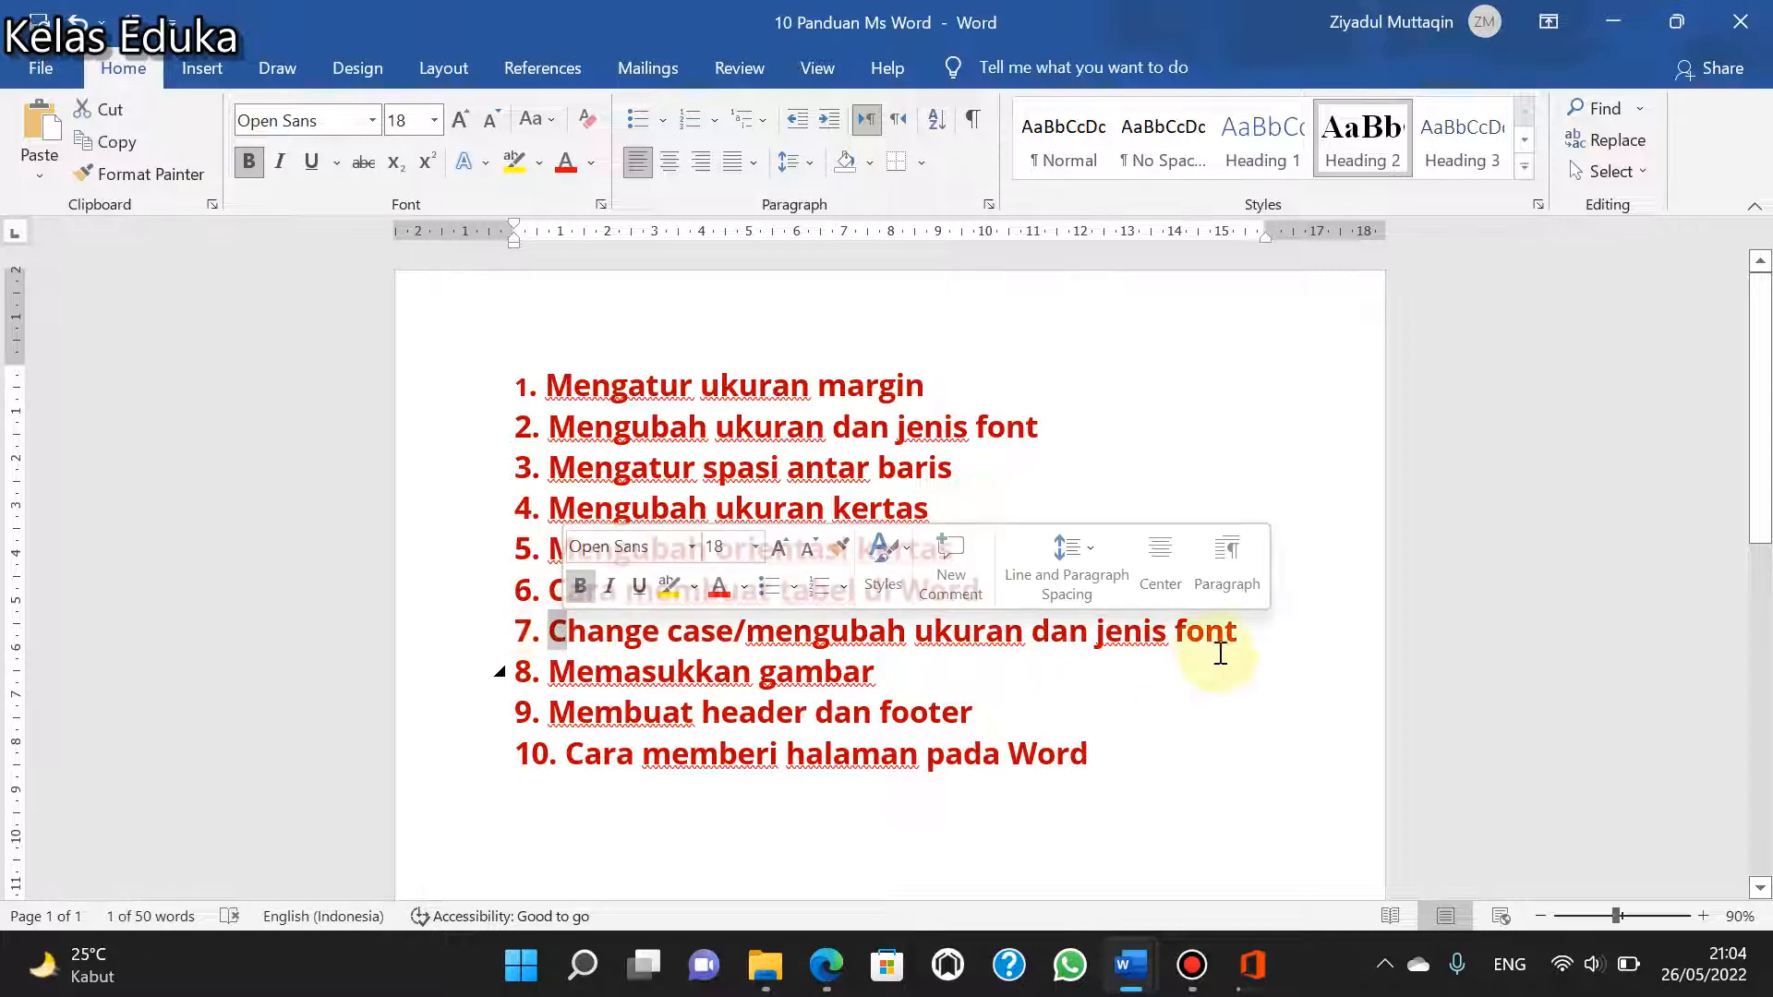
drag(1254, 637, 550, 635)
click(550, 120)
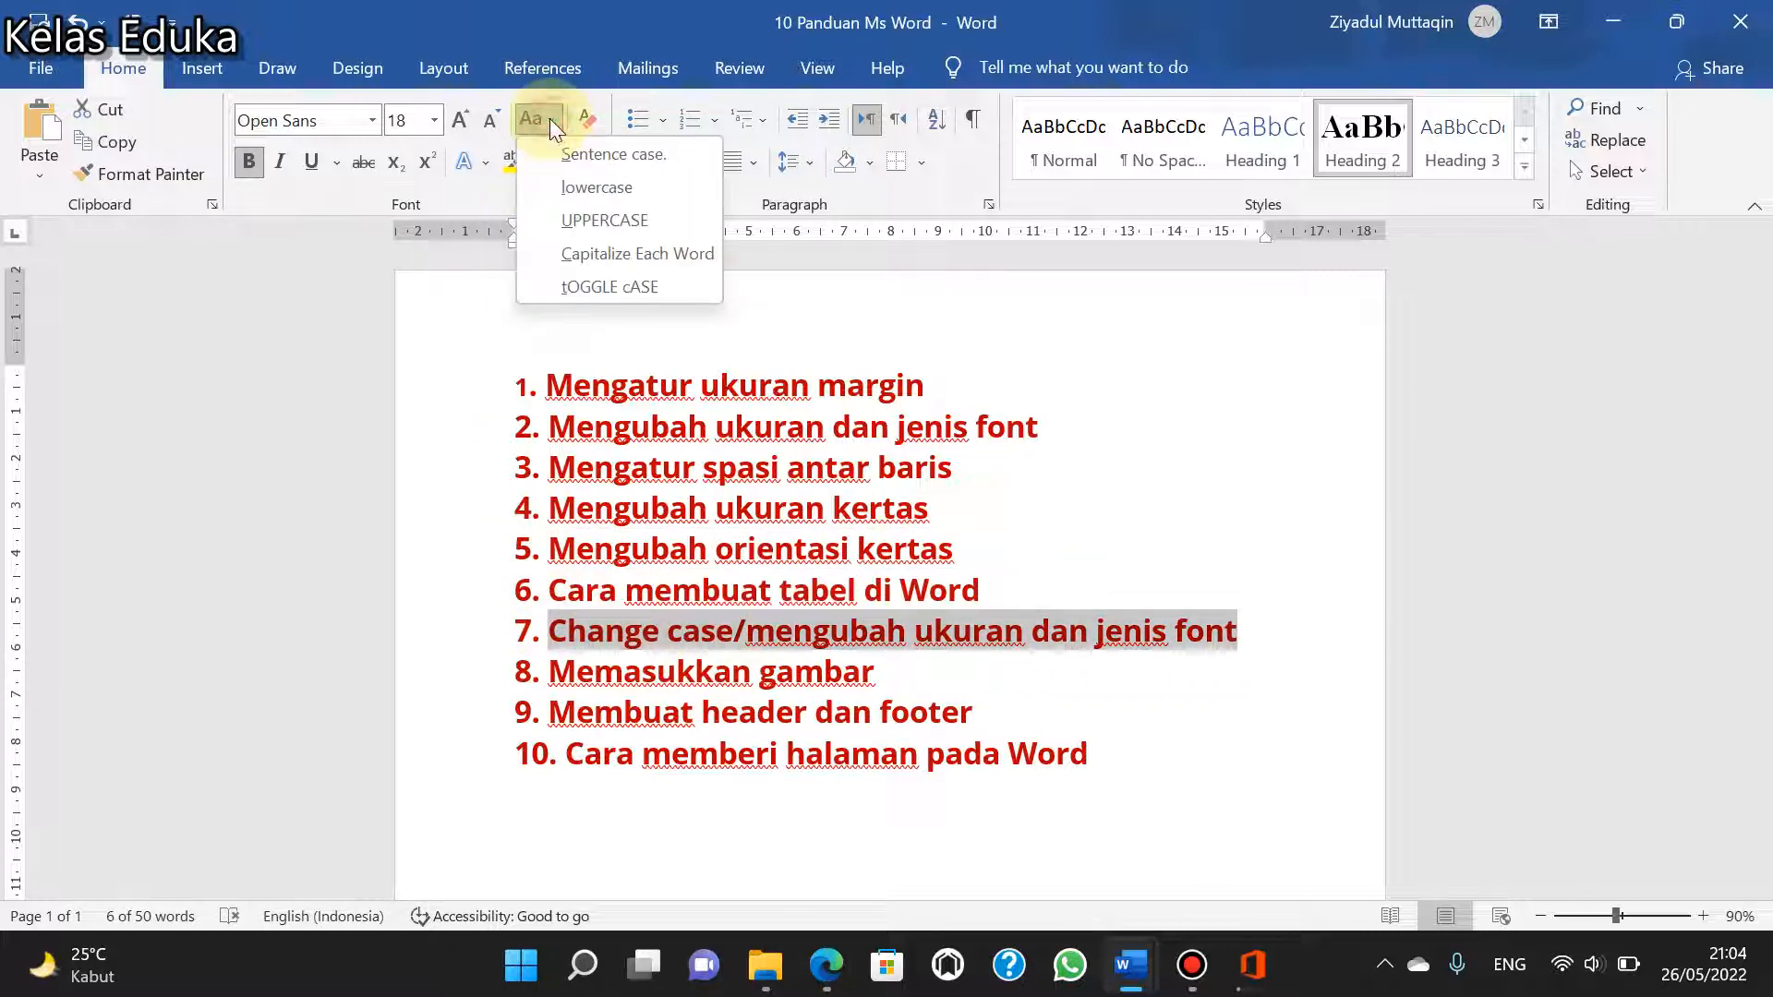
click(603, 223)
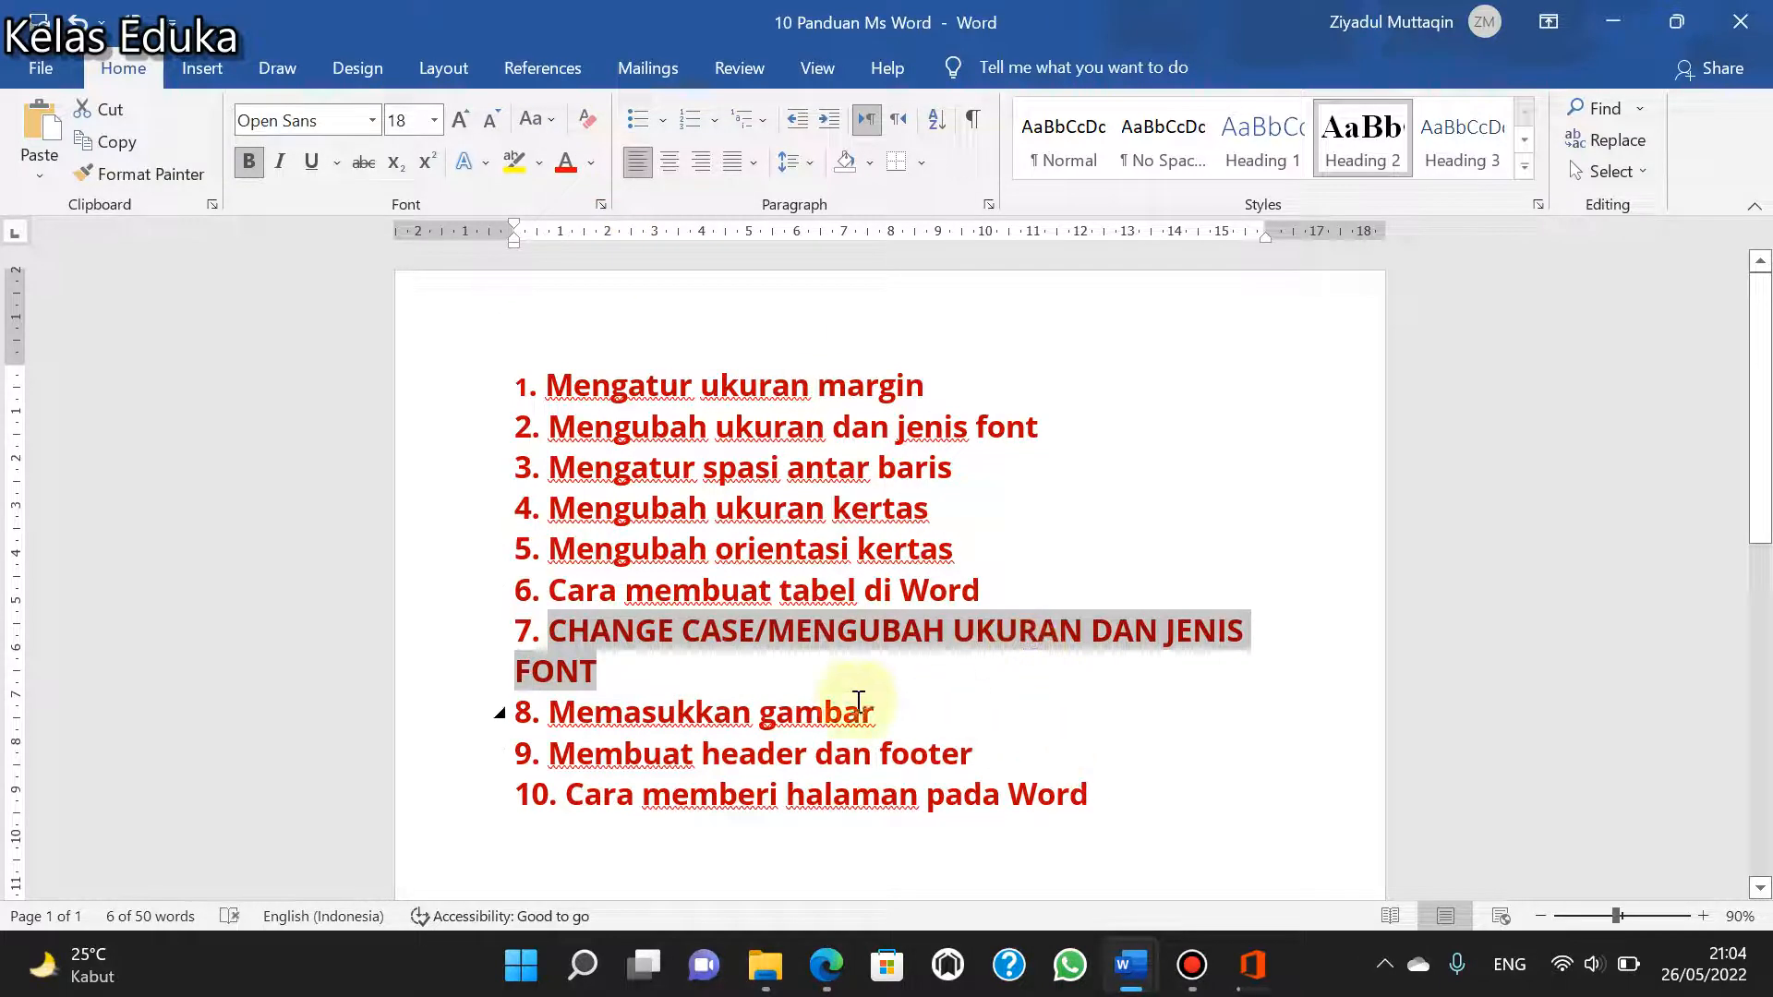
click(550, 124)
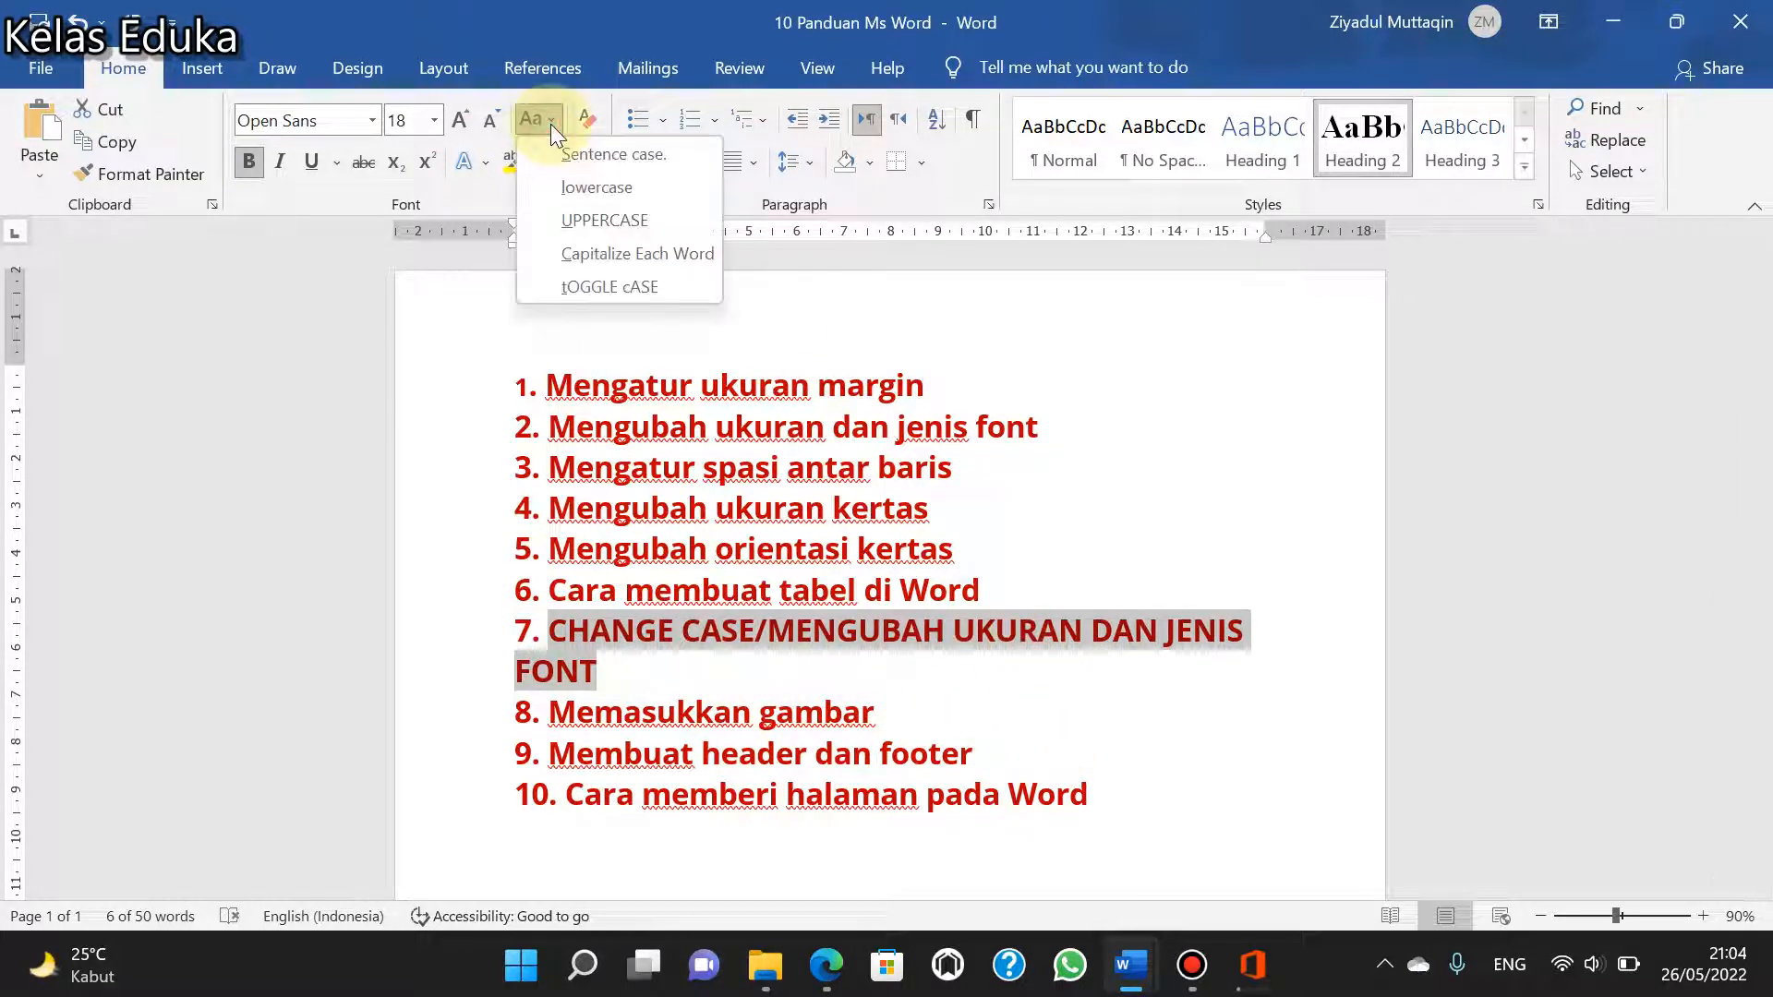
click(588, 189)
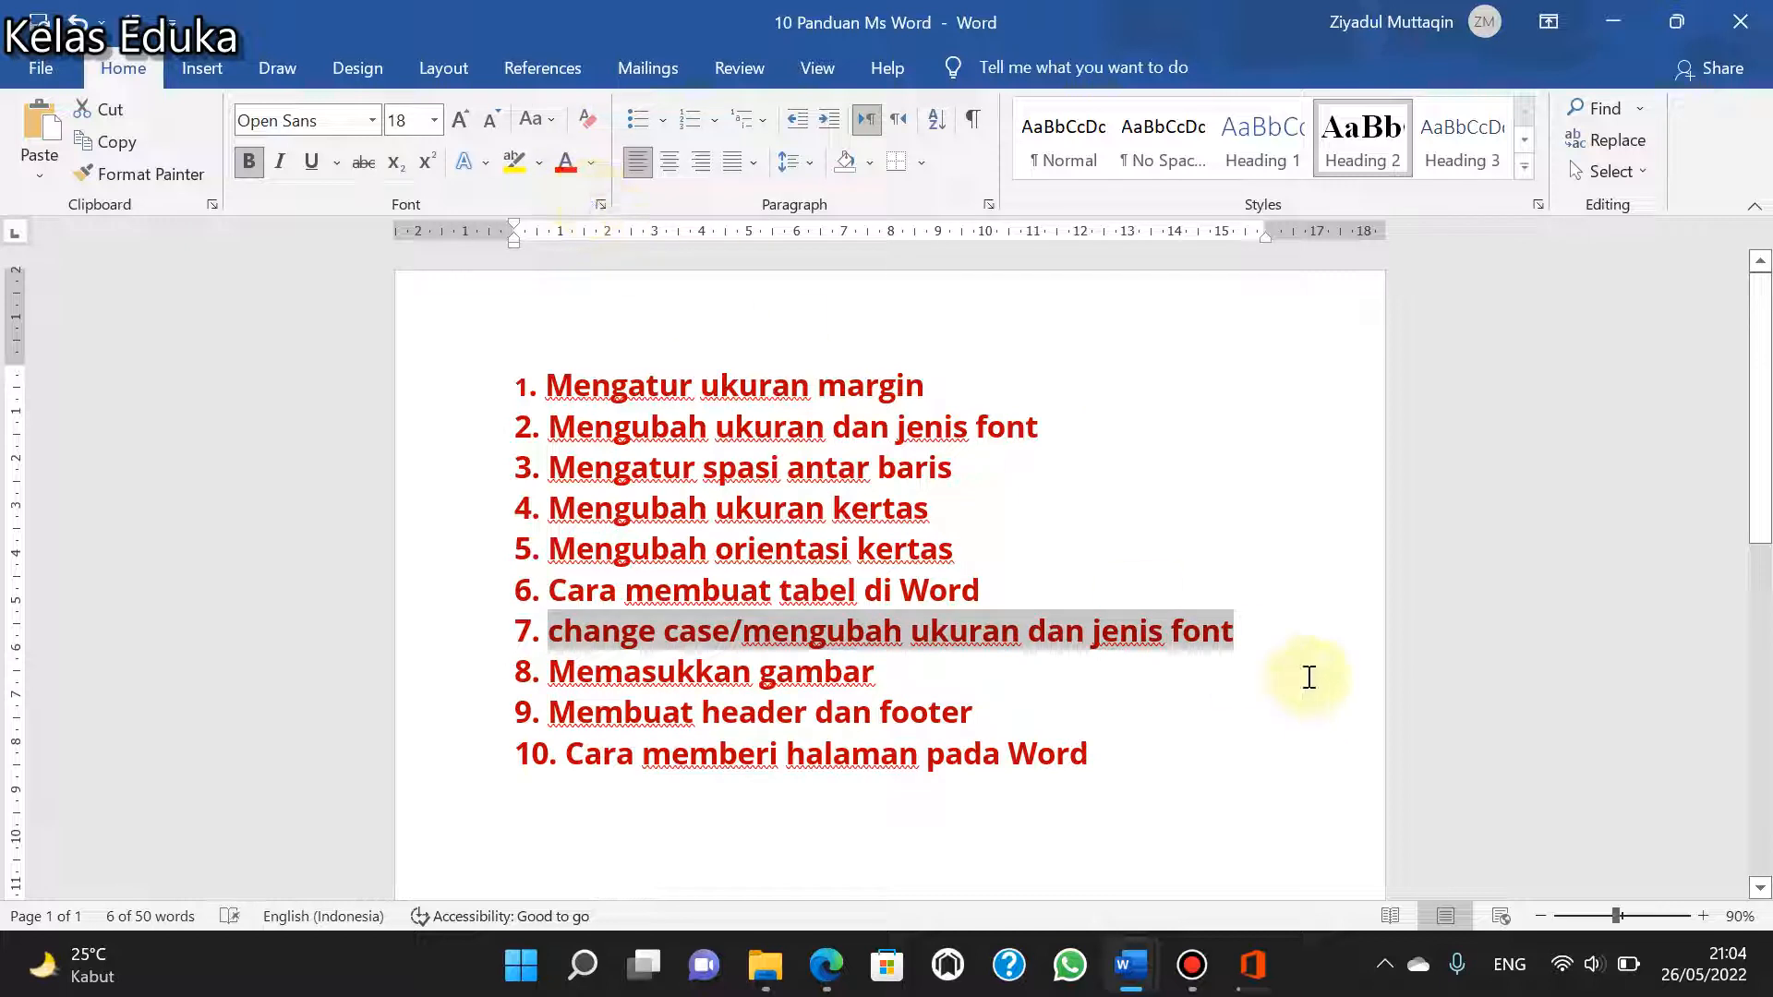
- Change the case of item 7's text, without its number, to Capitalize Each Word
click(1258, 637)
drag(1233, 633, 548, 631)
click(552, 120)
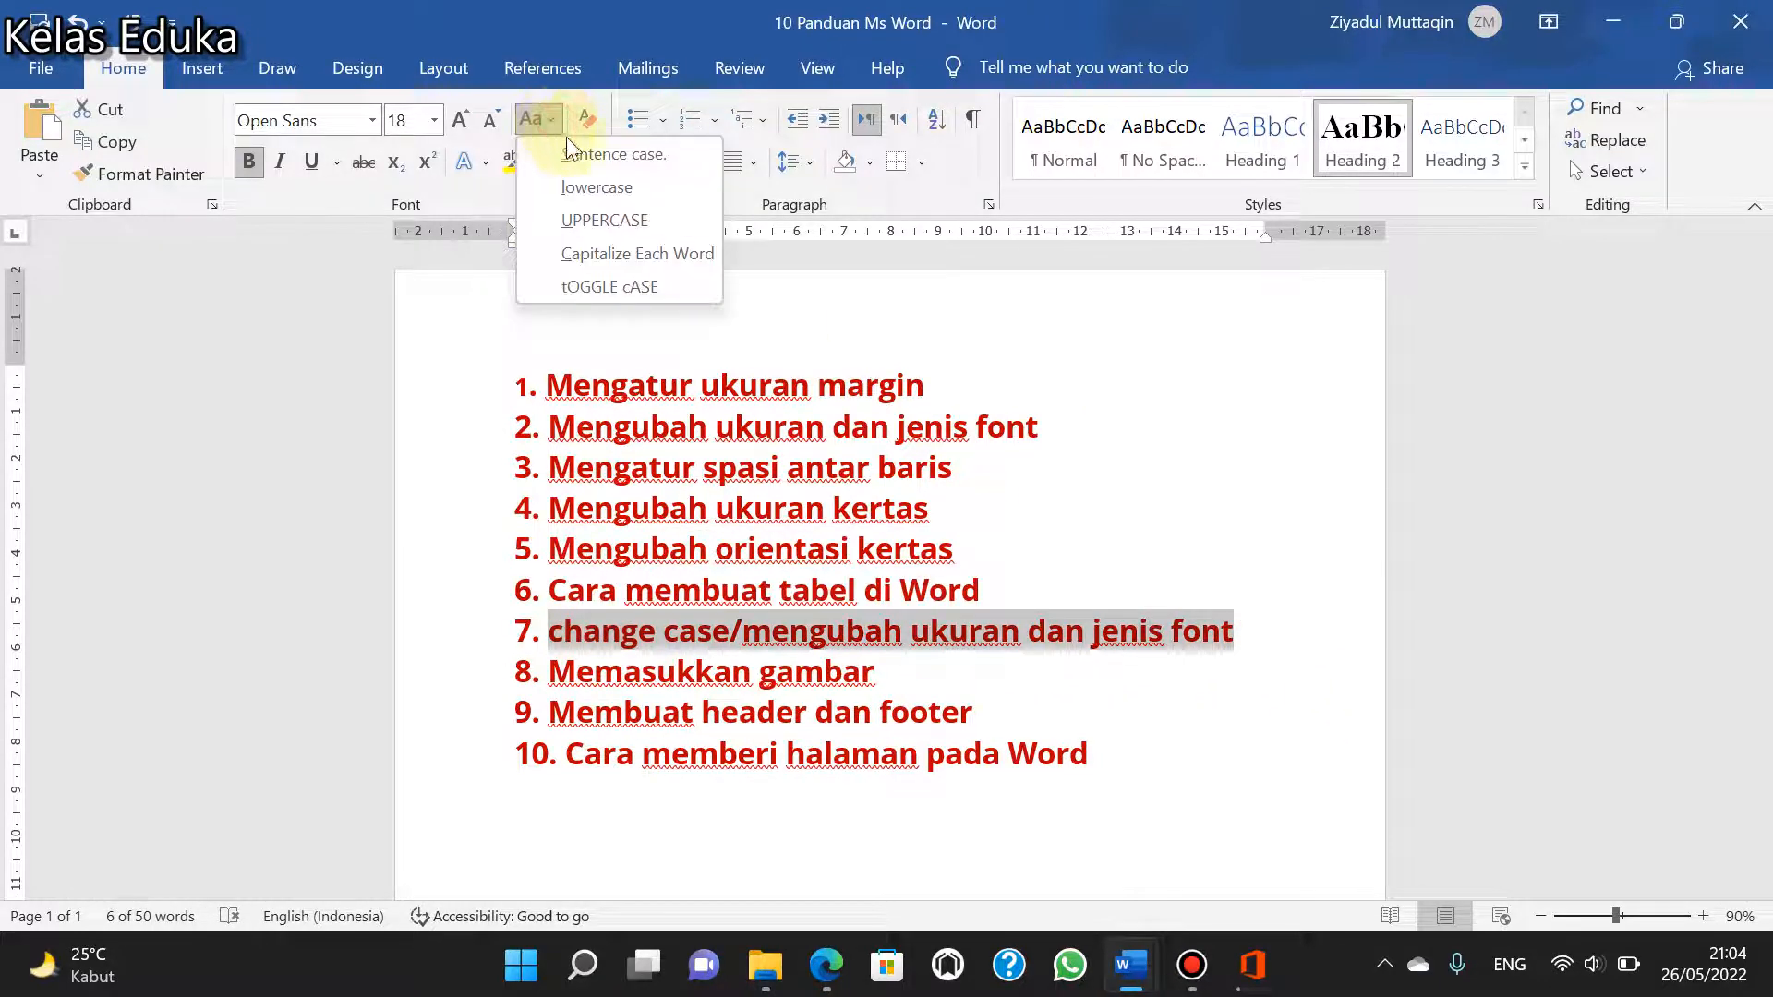
click(602, 253)
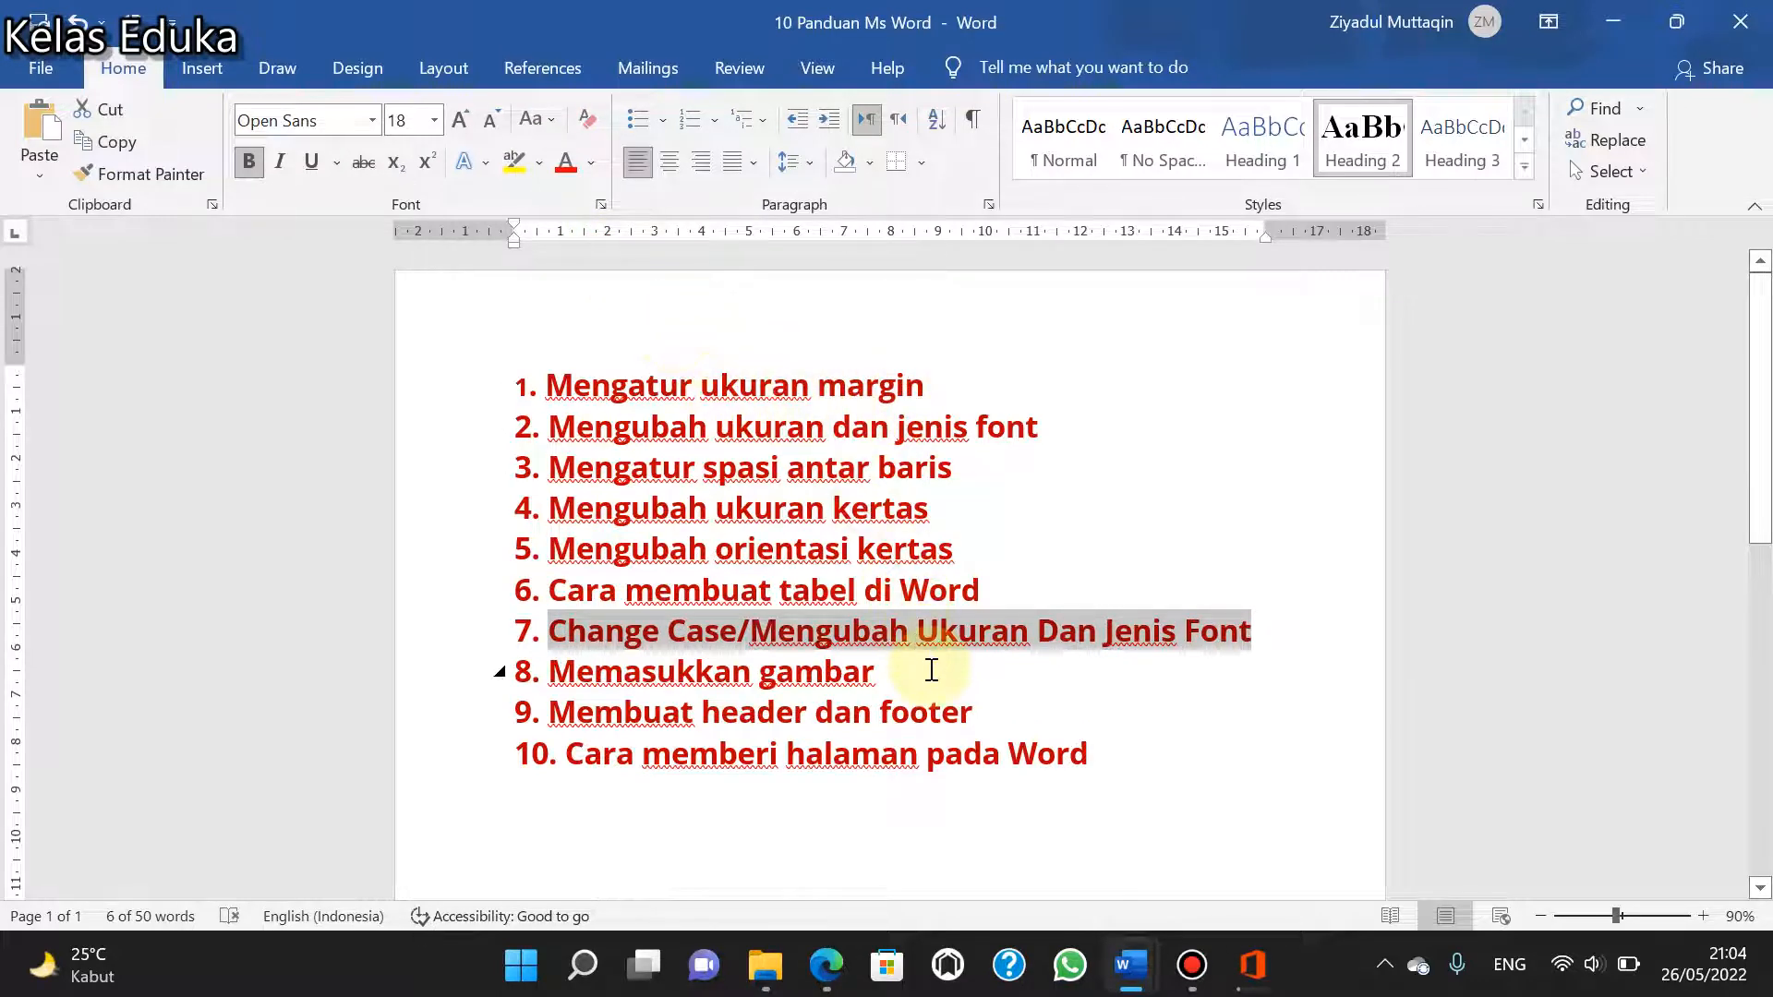
- Select the line "8. Memasukkan gambar" and insert the picture OIP from this device's Downloads folder below the list
drag(923, 681, 506, 667)
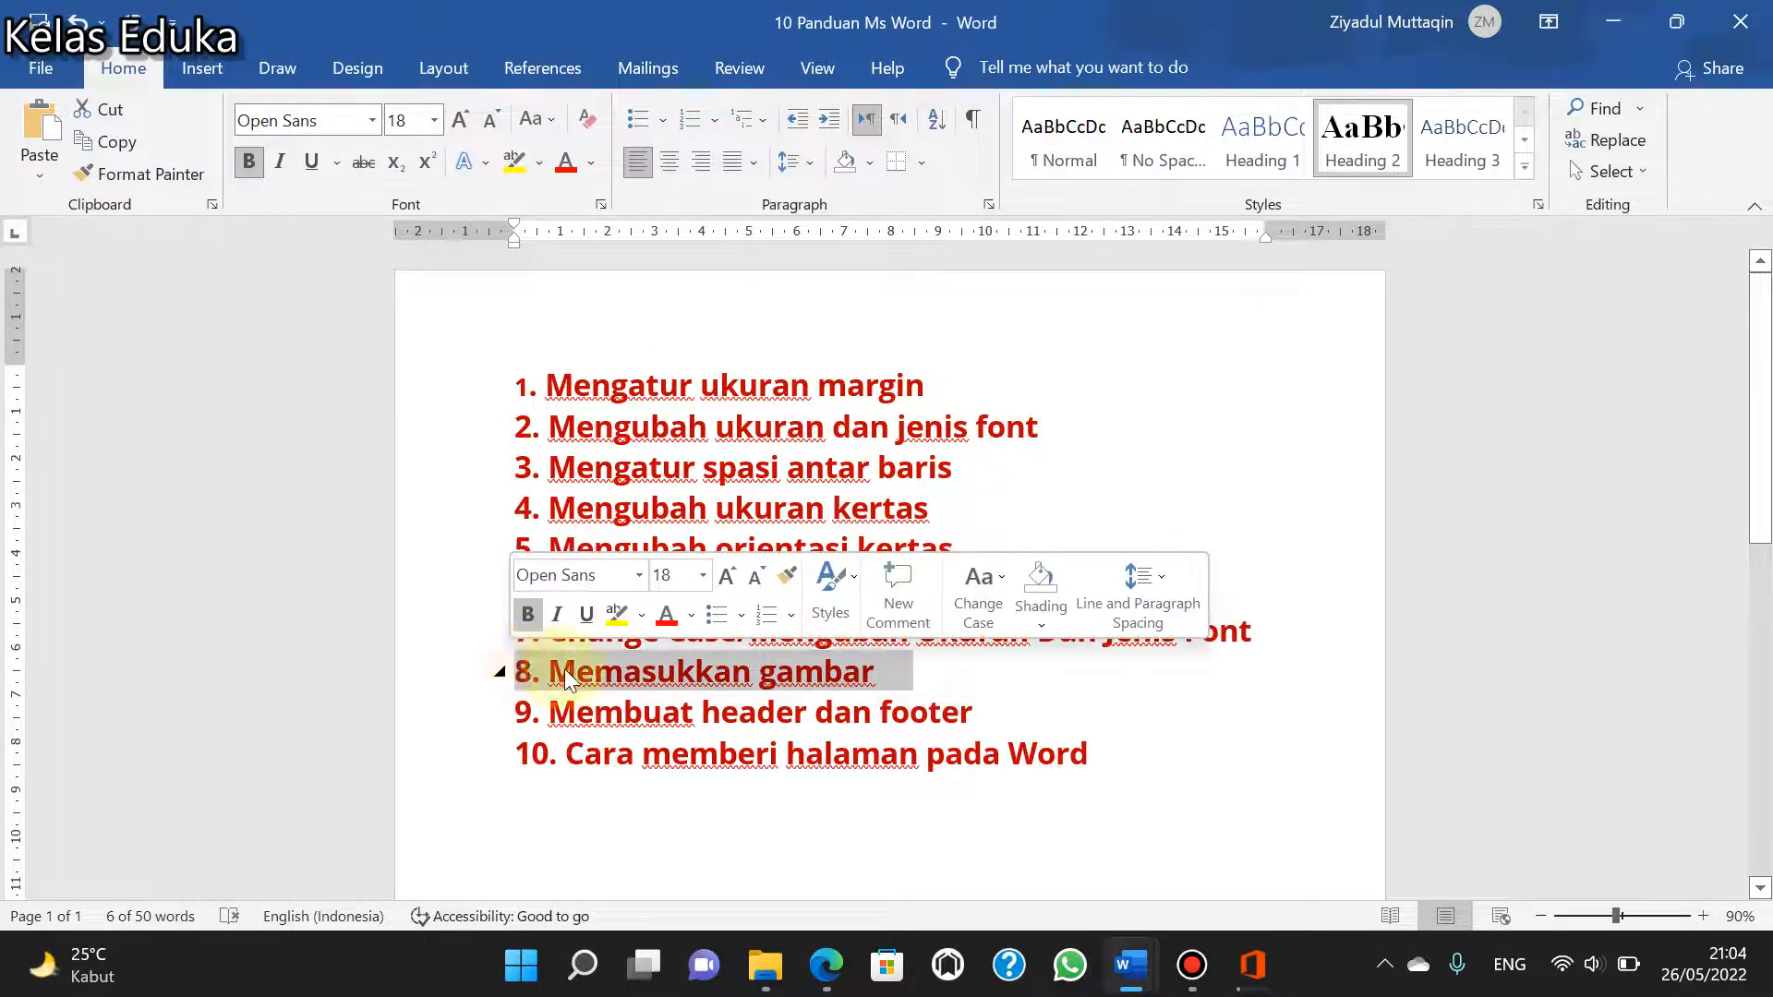
scroll(588, 682, down, 3)
click(587, 659)
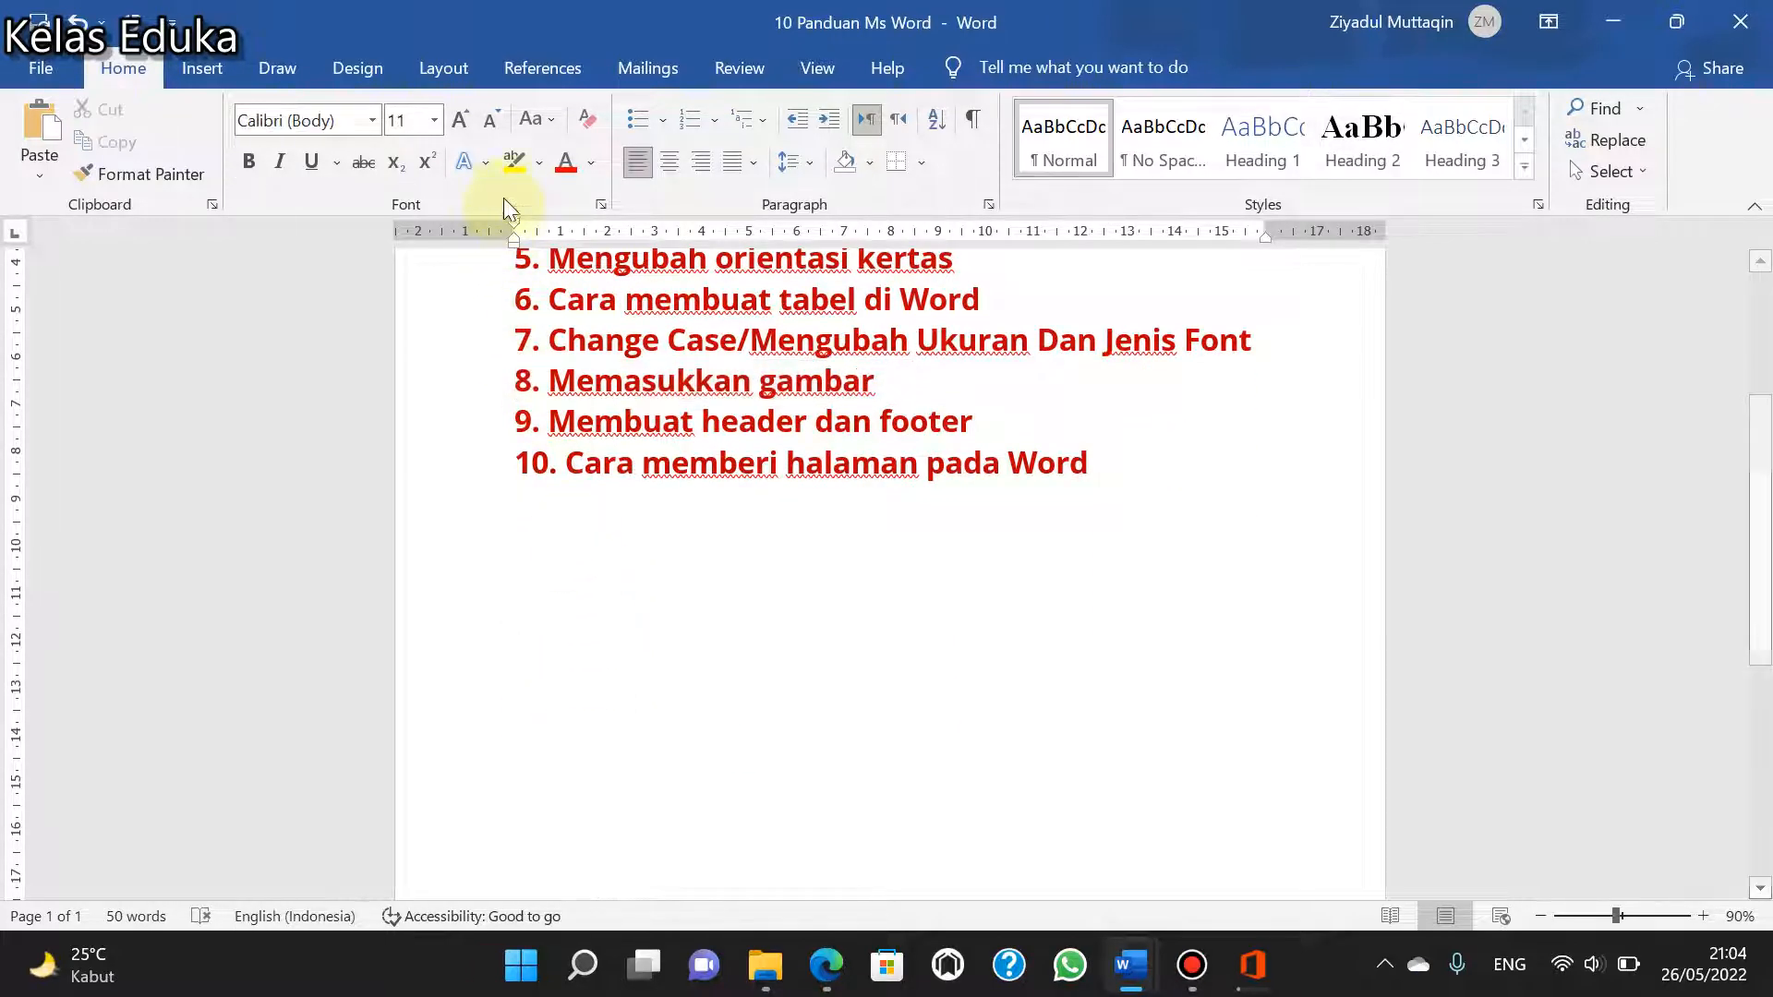
click(201, 70)
click(268, 120)
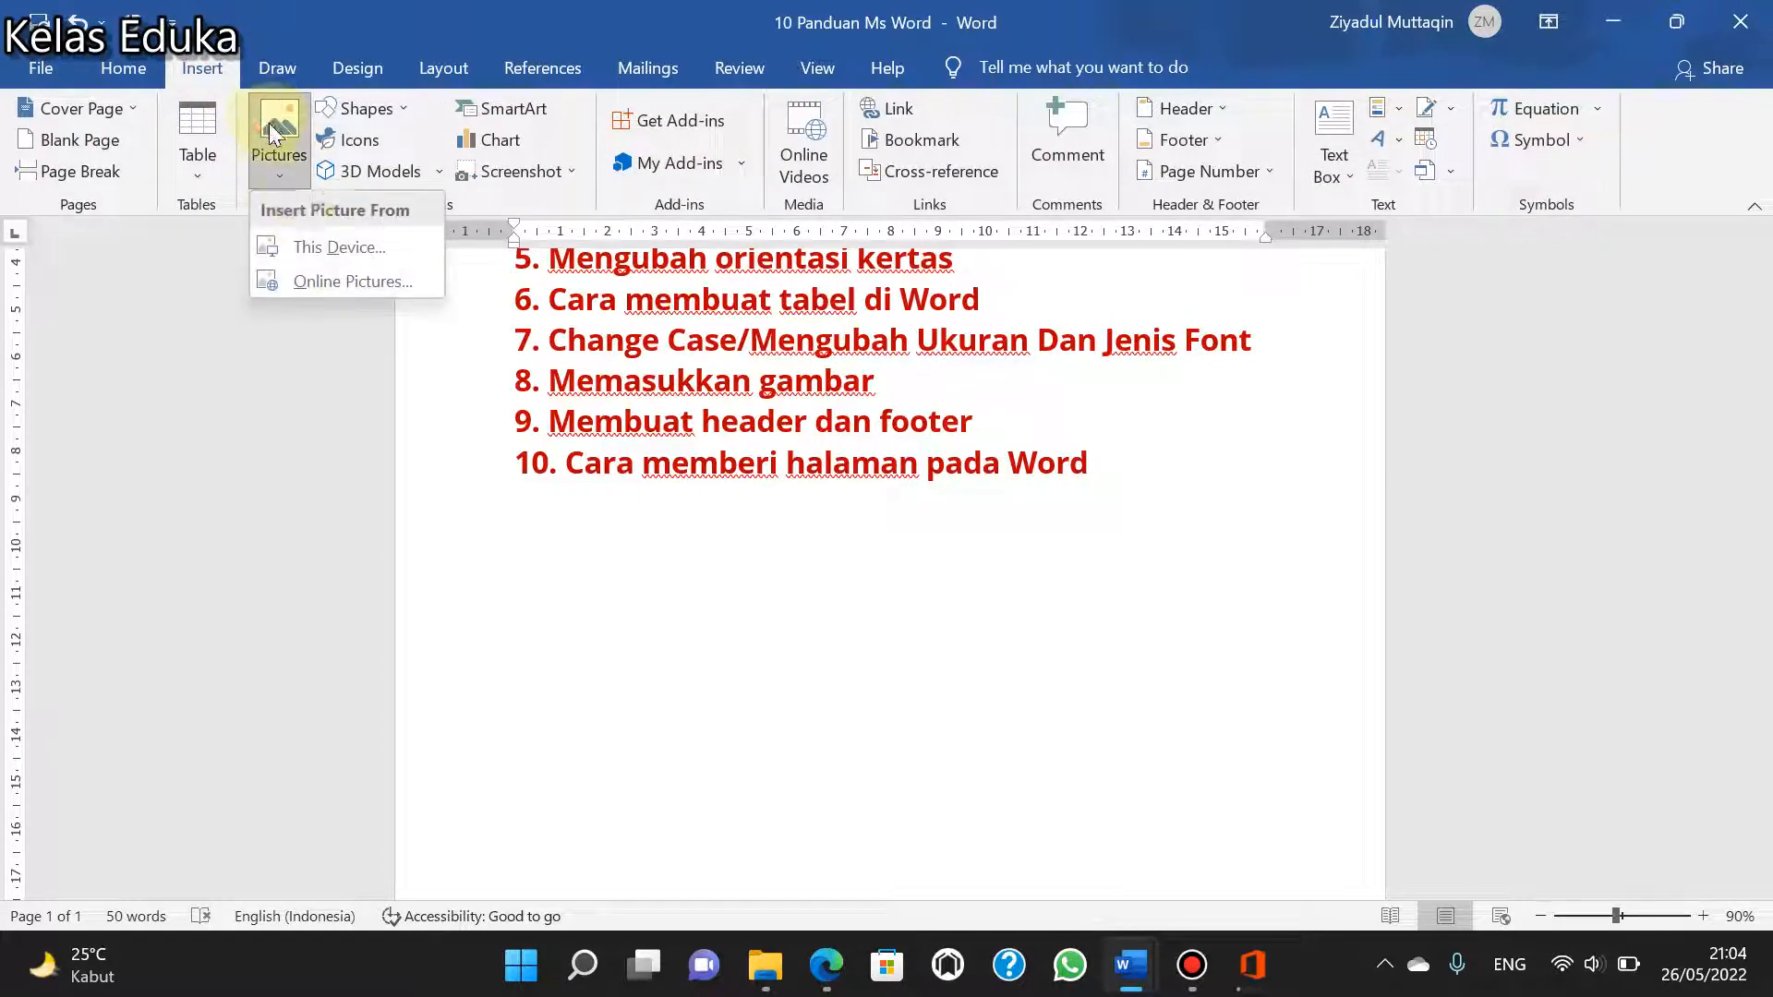
click(316, 248)
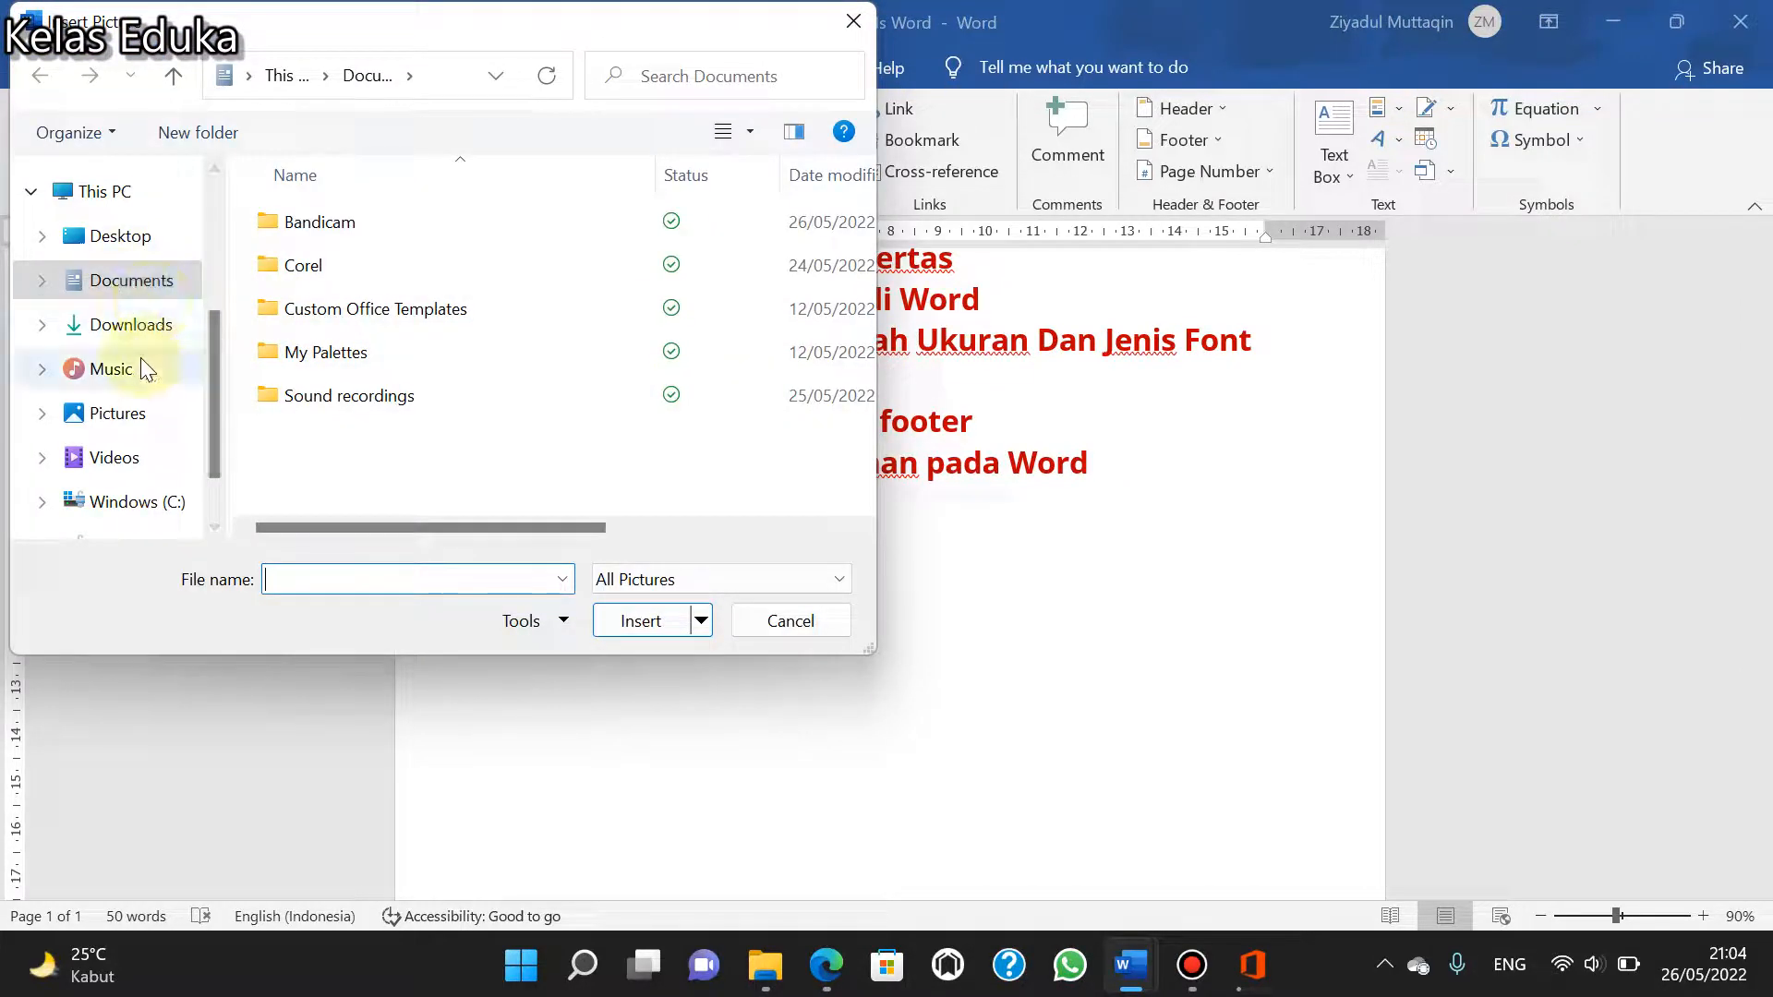
click(129, 328)
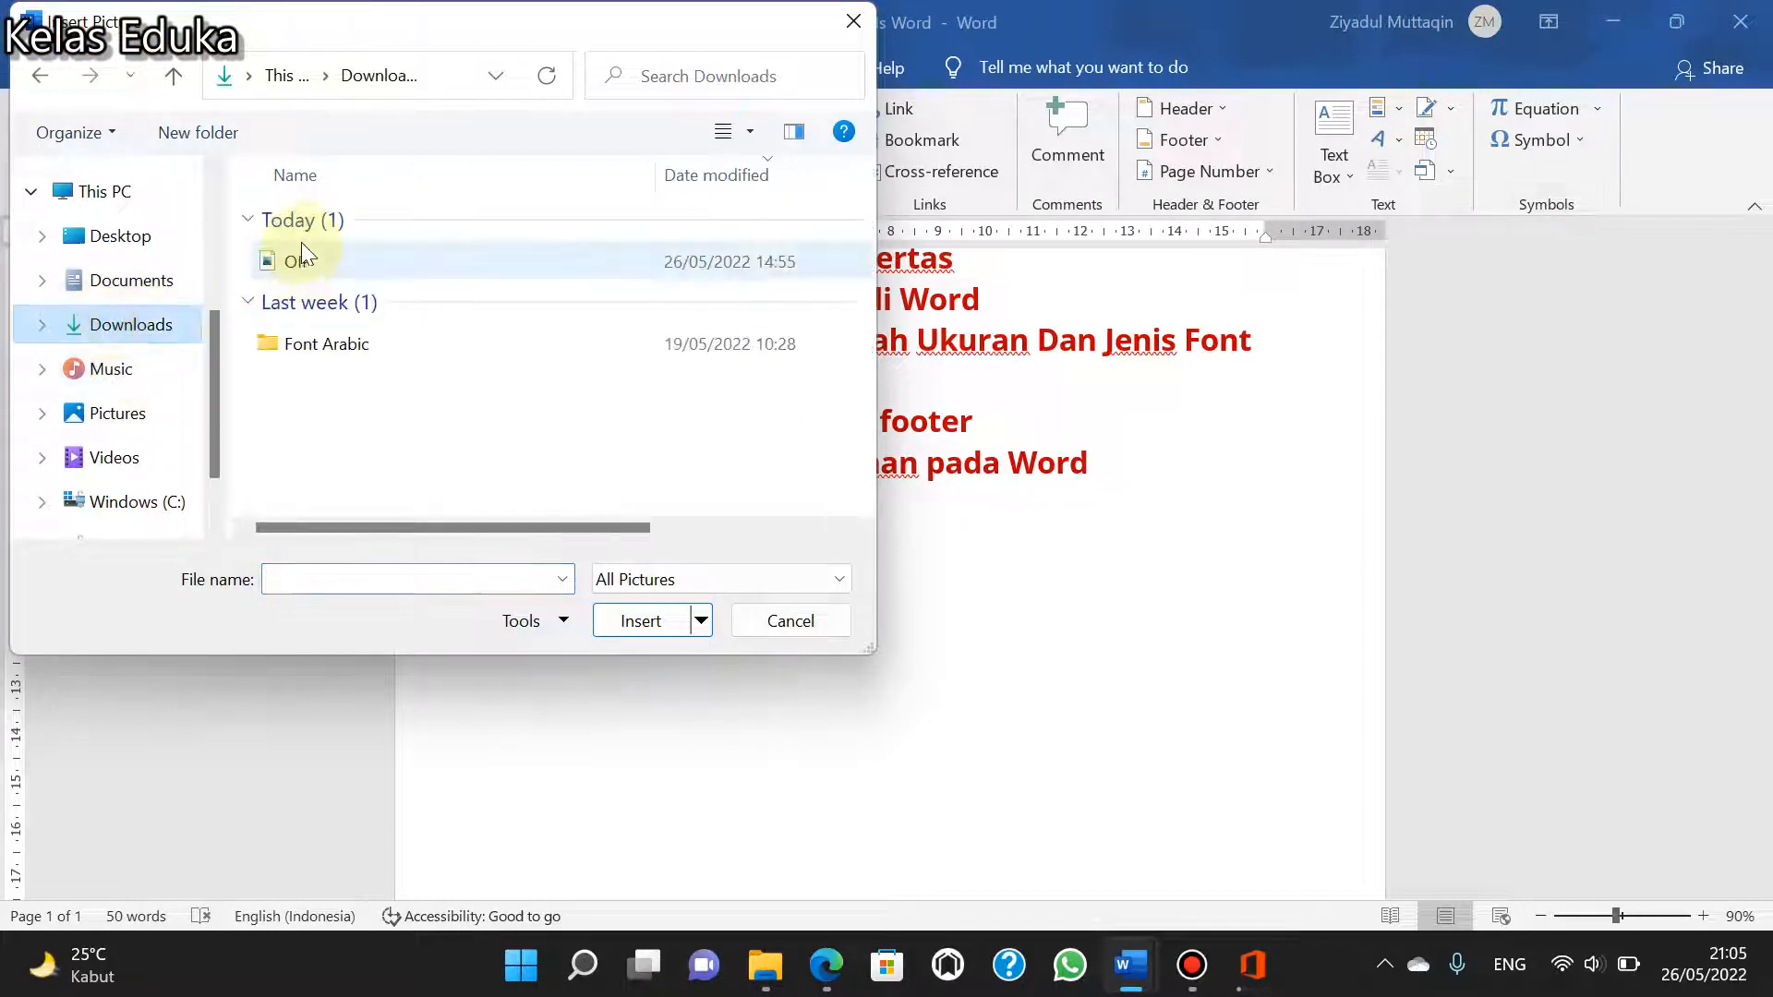
click(305, 248)
click(644, 621)
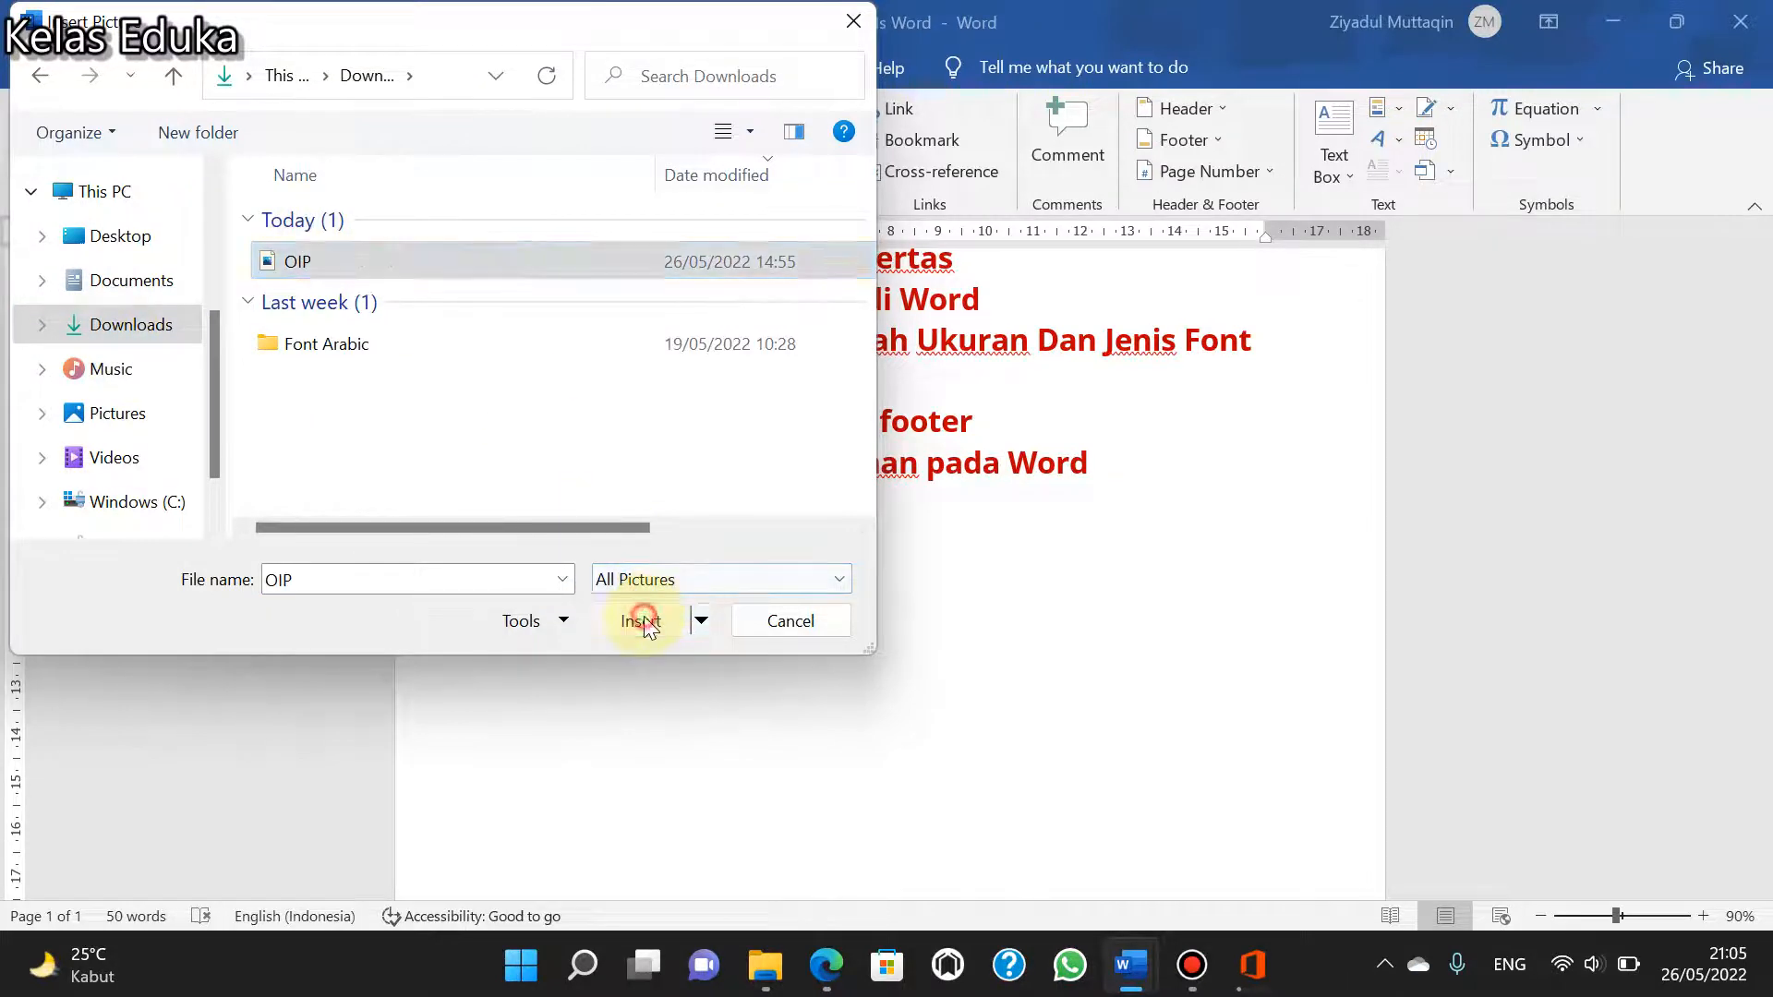
- Select the inserted ribbon picture and center it horizontally on the page
scroll(855, 523, down, 5)
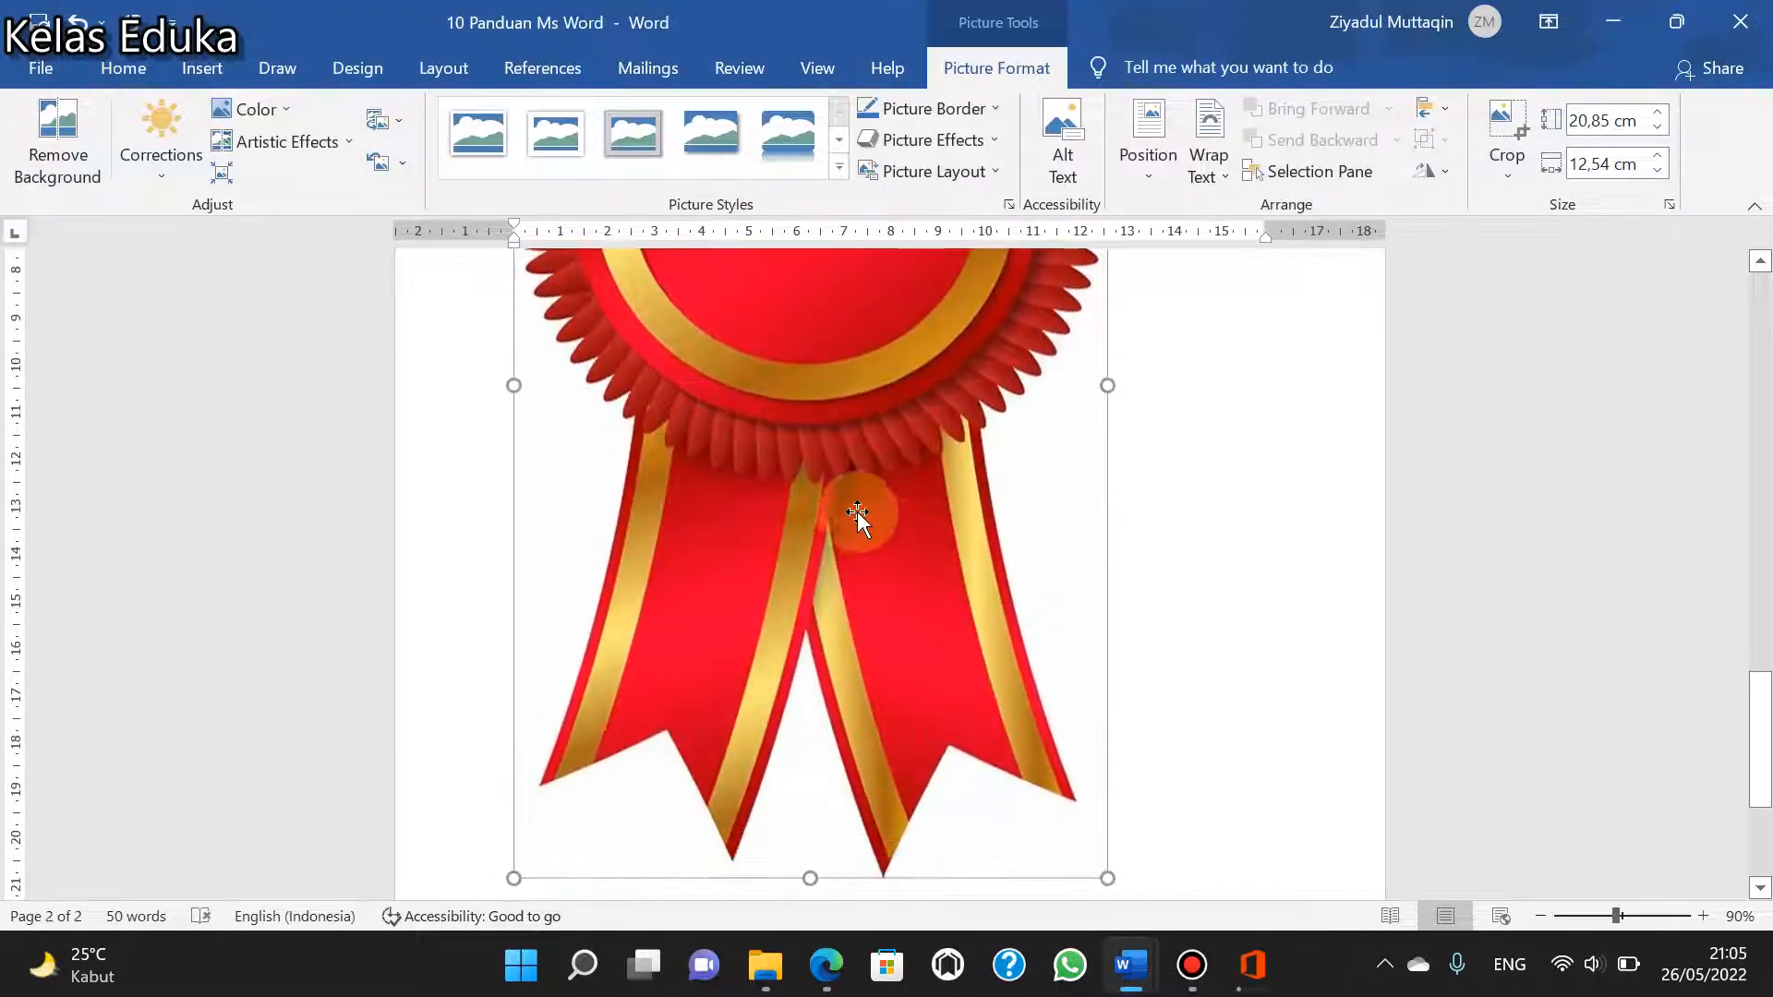
click(833, 480)
scroll(828, 474, down, 5)
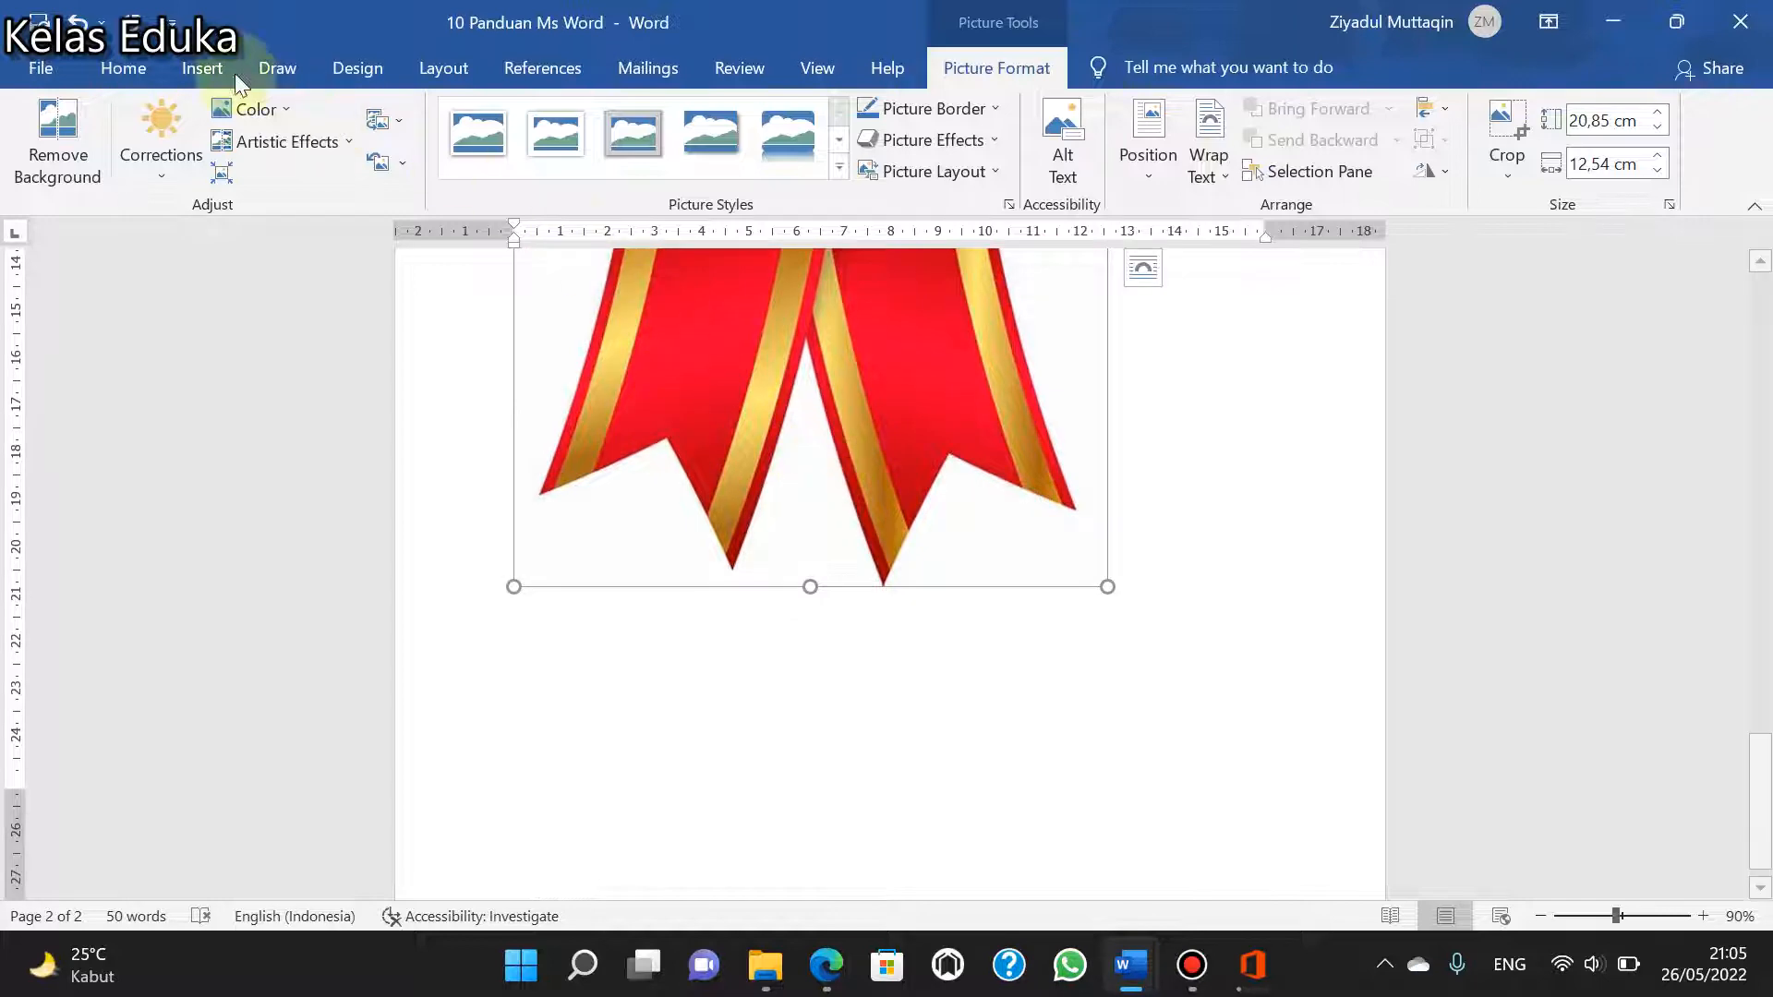
click(127, 64)
click(669, 162)
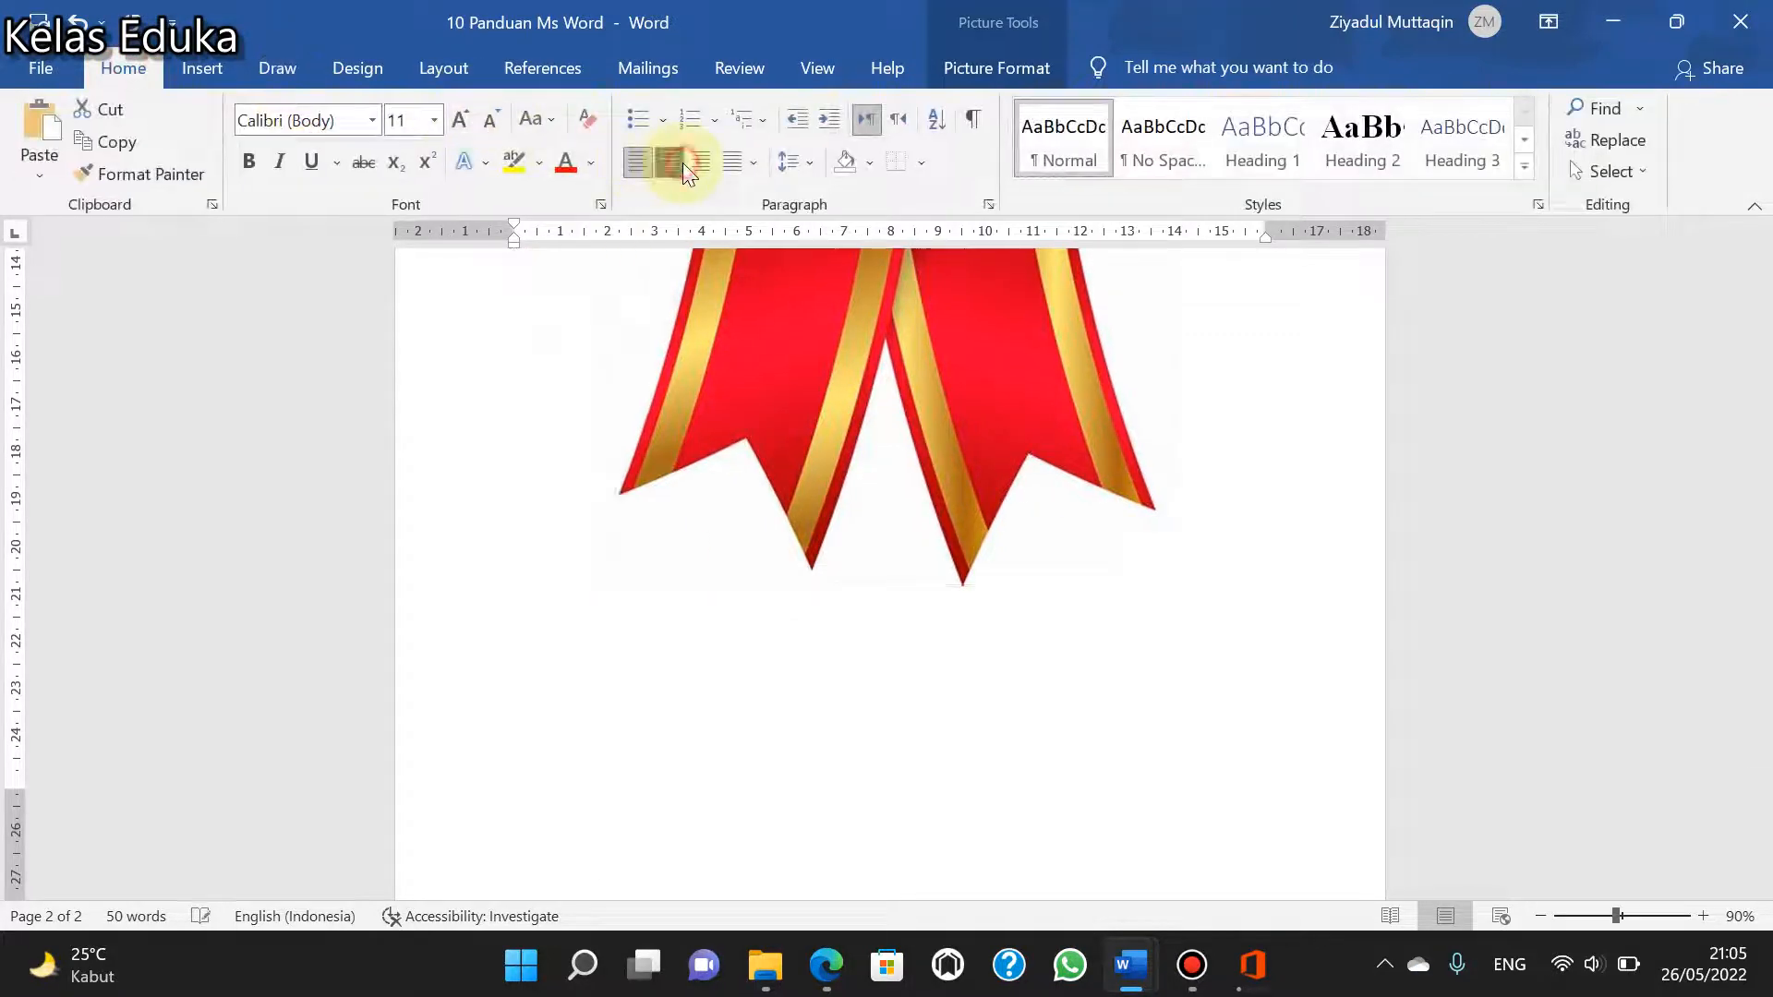
scroll(933, 495, up, 10)
scroll(932, 497, down, 4)
scroll(964, 489, up, 4)
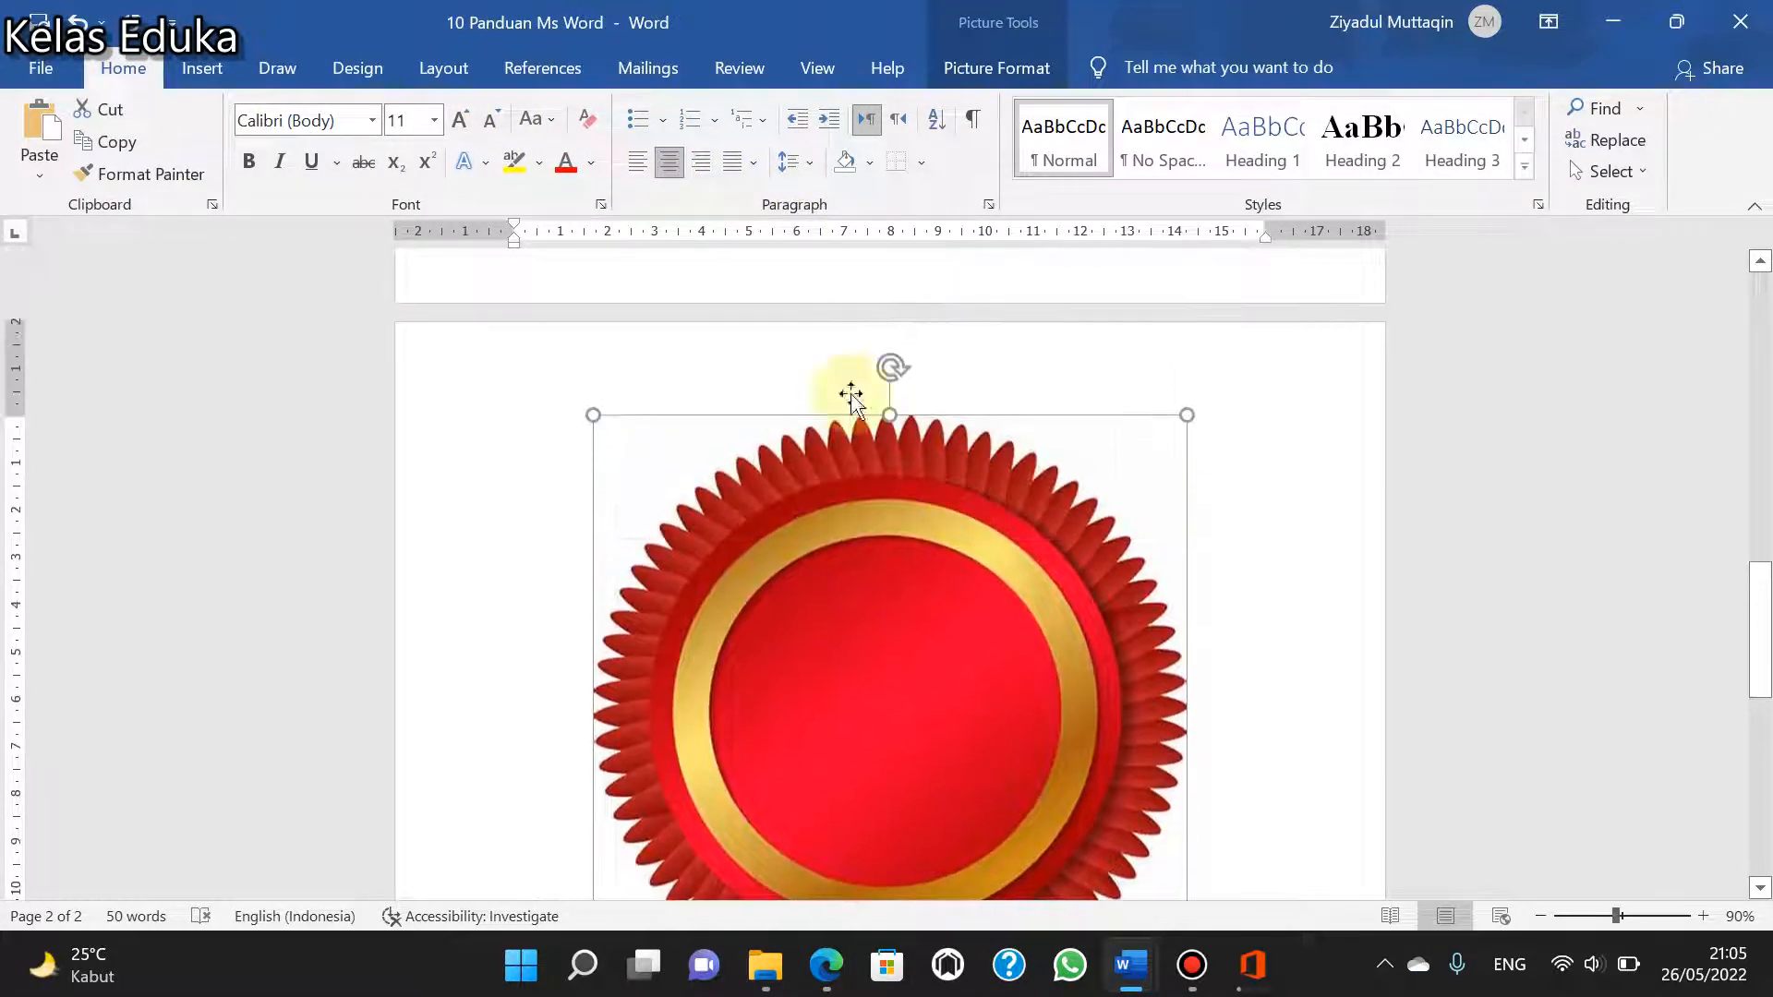
- Shrink the ribbon picture proportionally so it fits below the list on the first page
drag(585, 409, 923, 960)
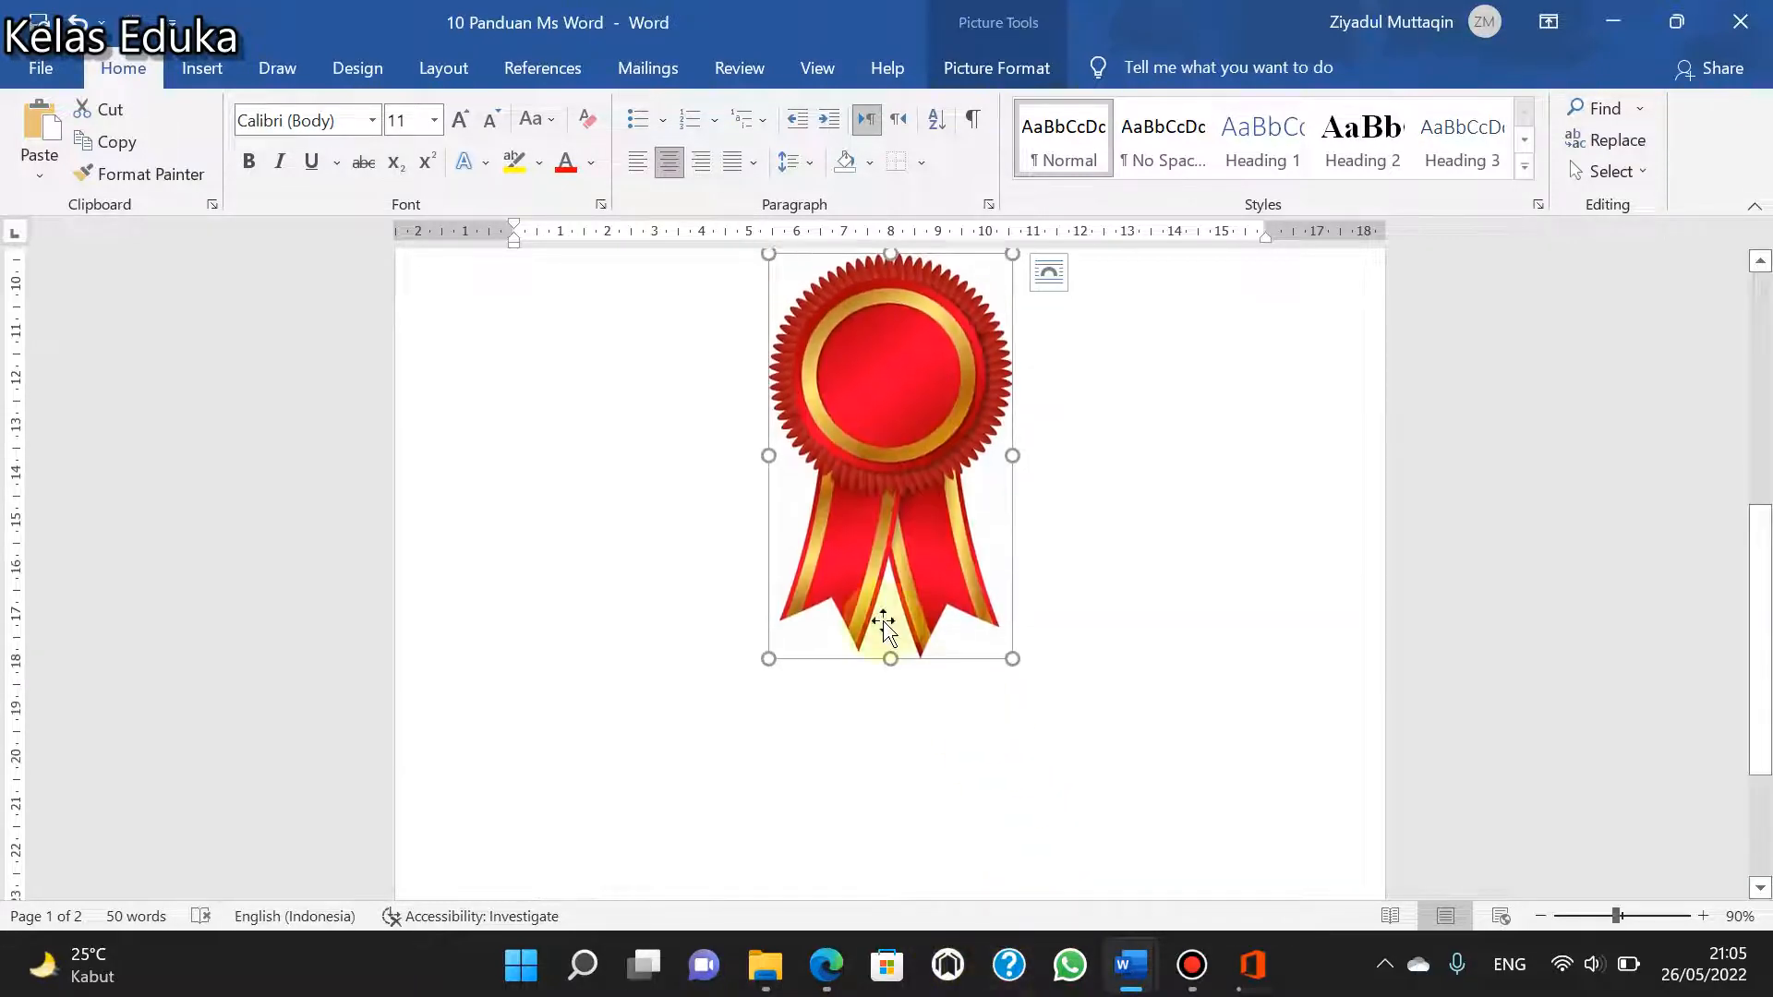
scroll(891, 600, up, 3)
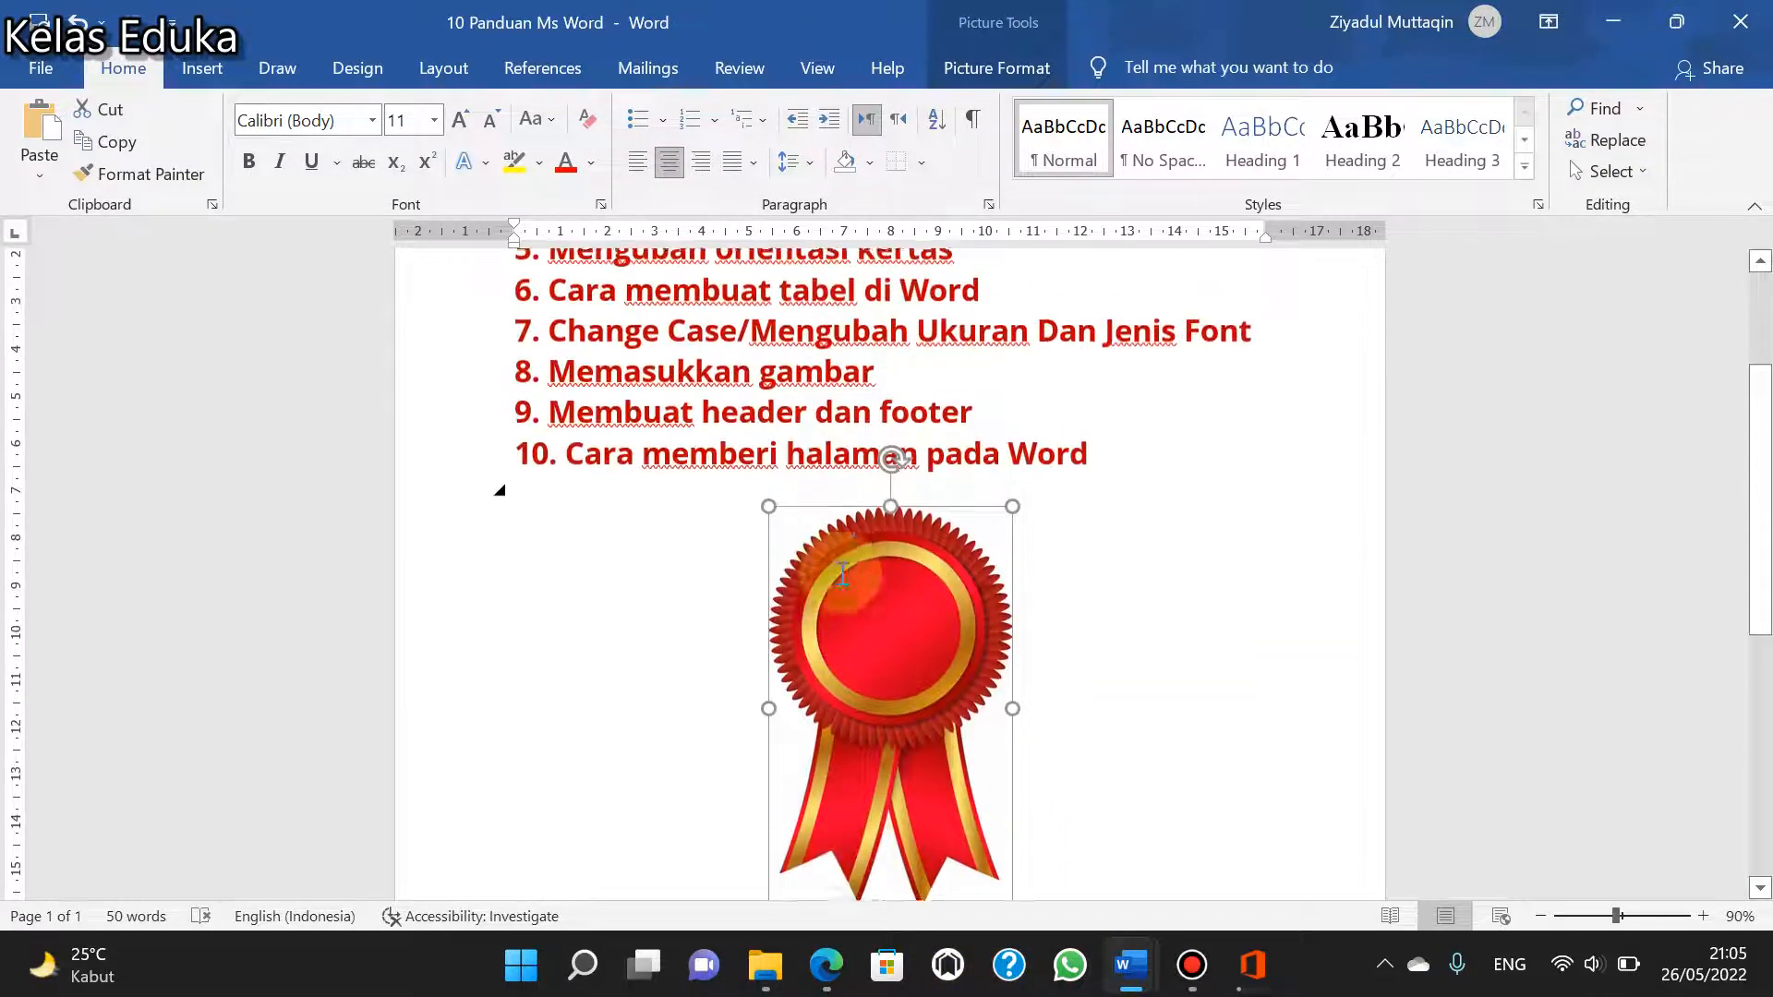
scroll(918, 577, down, 2)
click(1131, 554)
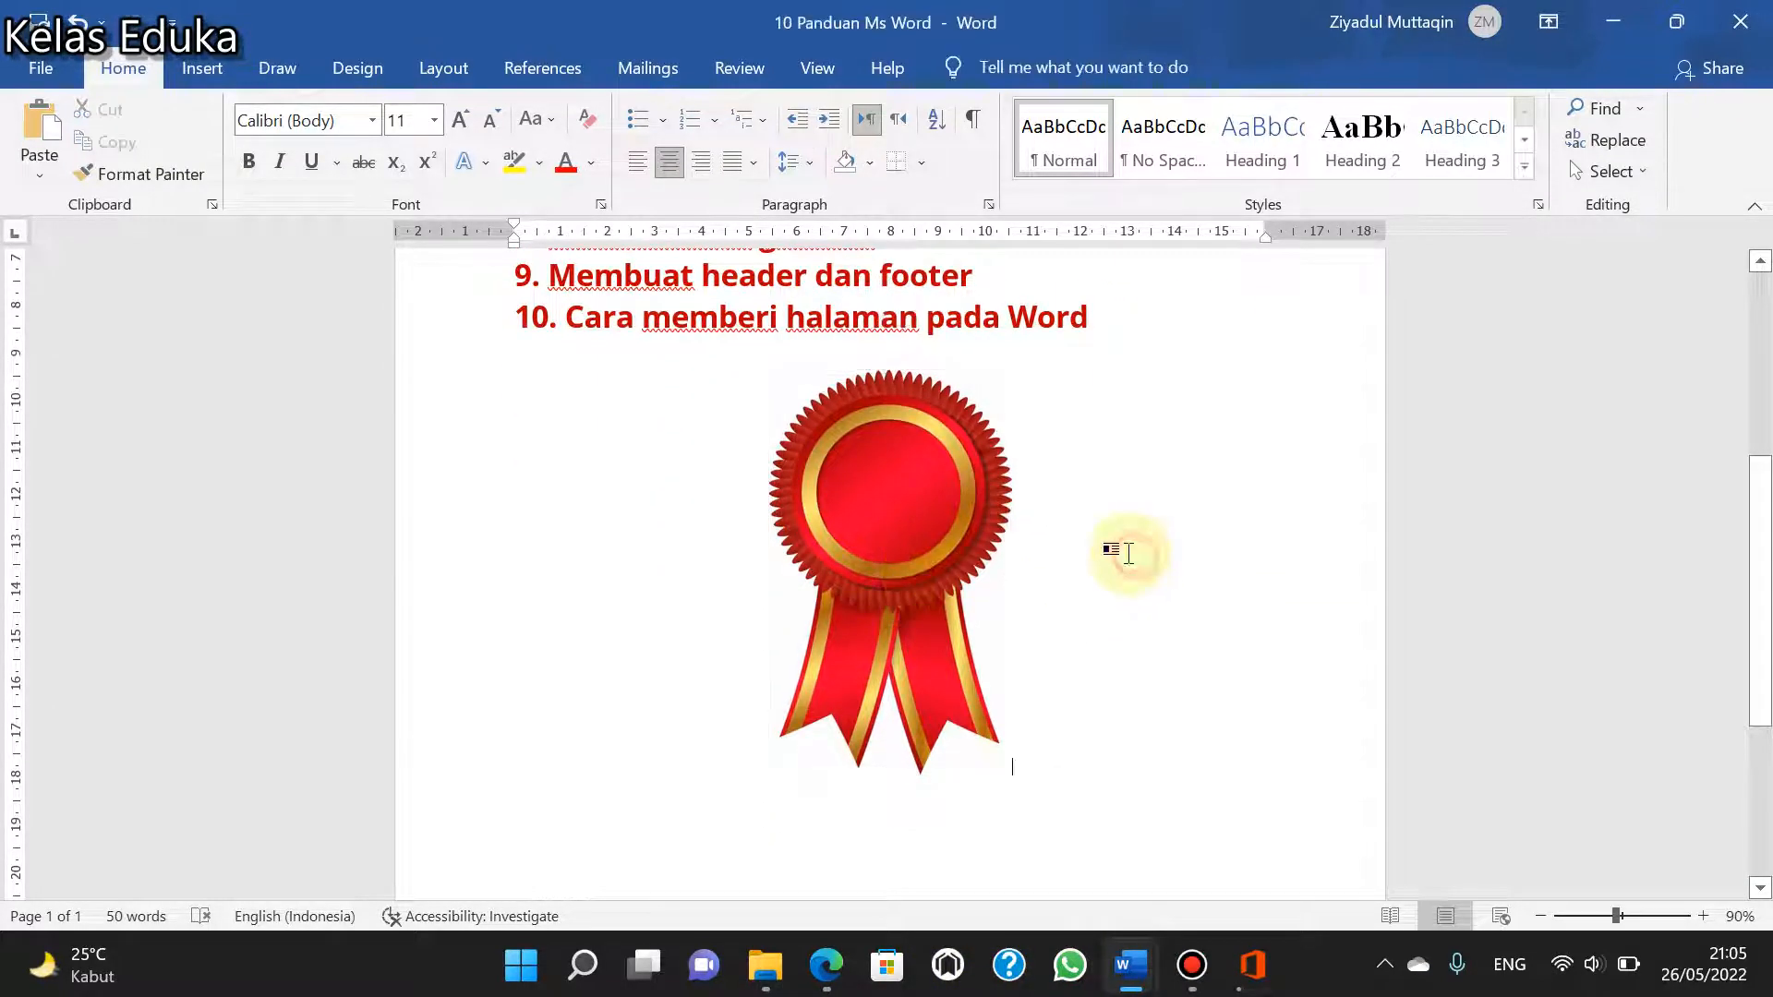
- Set the ribbon picture's text wrapping to Through and move it toward the page's right edge, below the list
click(866, 511)
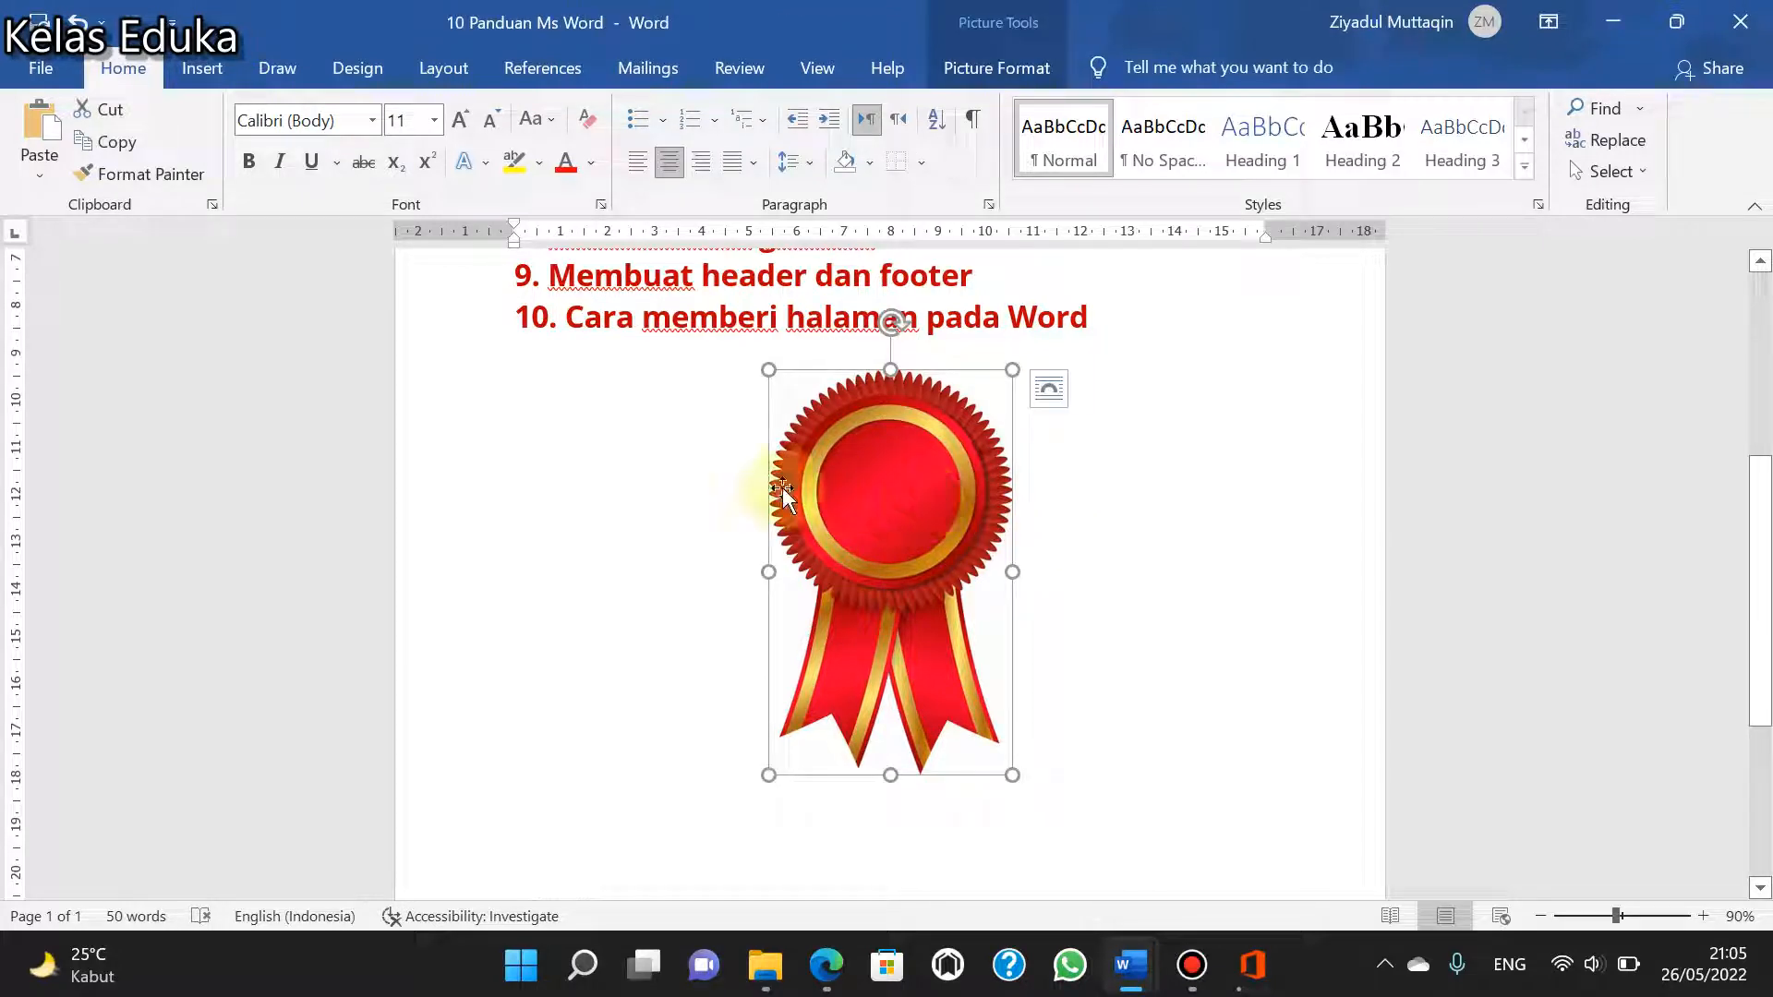
click(1047, 399)
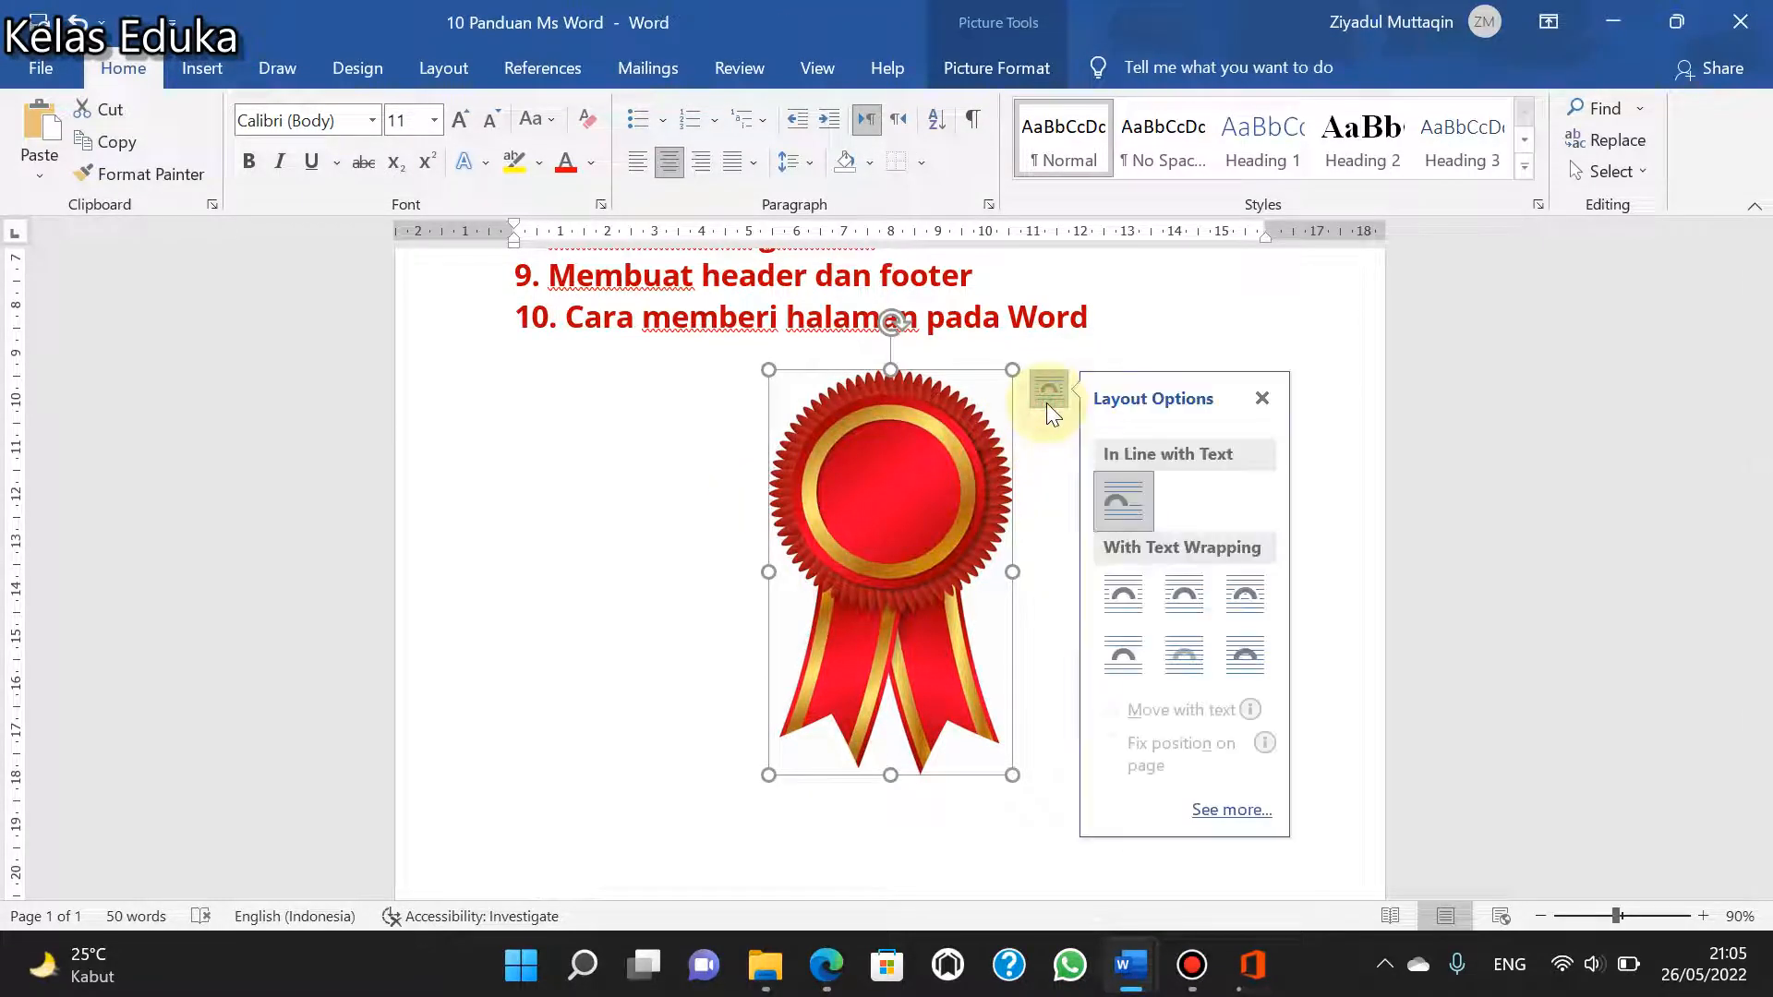
click(1246, 595)
drag(922, 537, 1201, 584)
scroll(933, 633, down, 4)
scroll(1094, 449, up, 2)
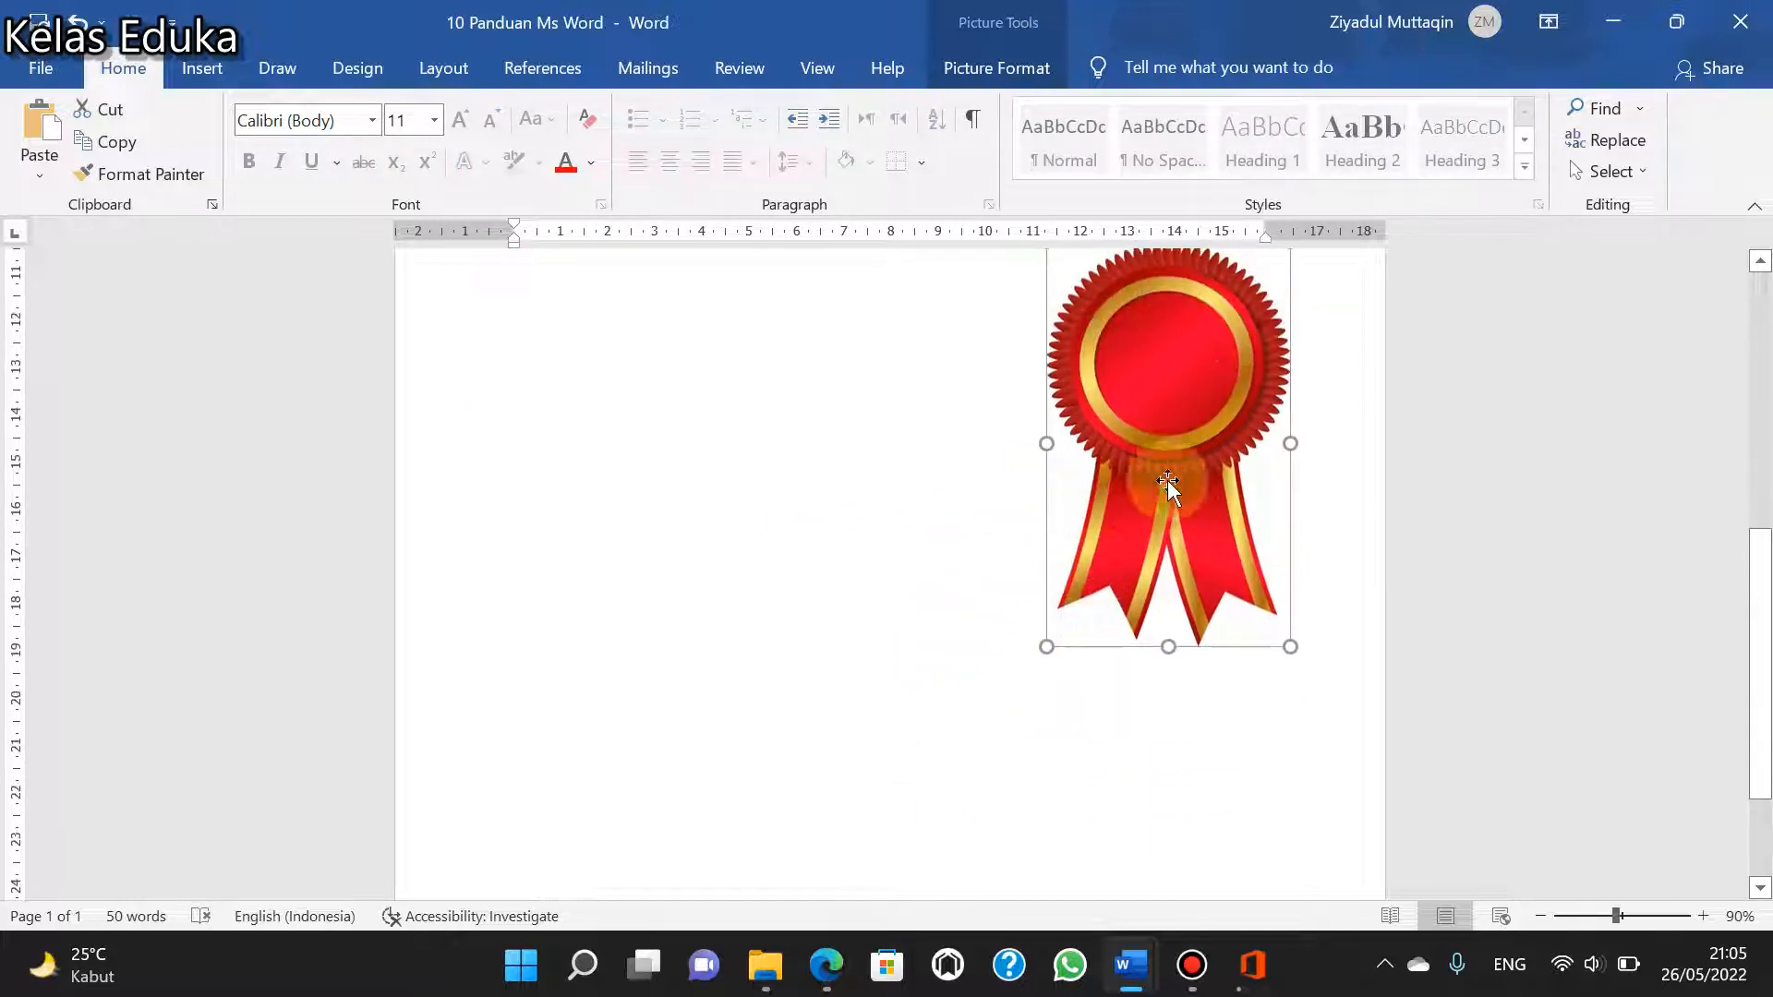
- Move the ribbon picture up to the right of the numbered list, then delete it
mouse_move(1167, 479)
mouse_down()
mouse_move(474, 534)
mouse_move(574, 515)
mouse_move(602, 528)
mouse_move(600, 713)
mouse_move(783, 399)
mouse_move(813, 601)
mouse_move(854, 443)
mouse_move(1141, 498)
mouse_up()
scroll(602, 554, up, 2)
scroll(788, 429, up, 3)
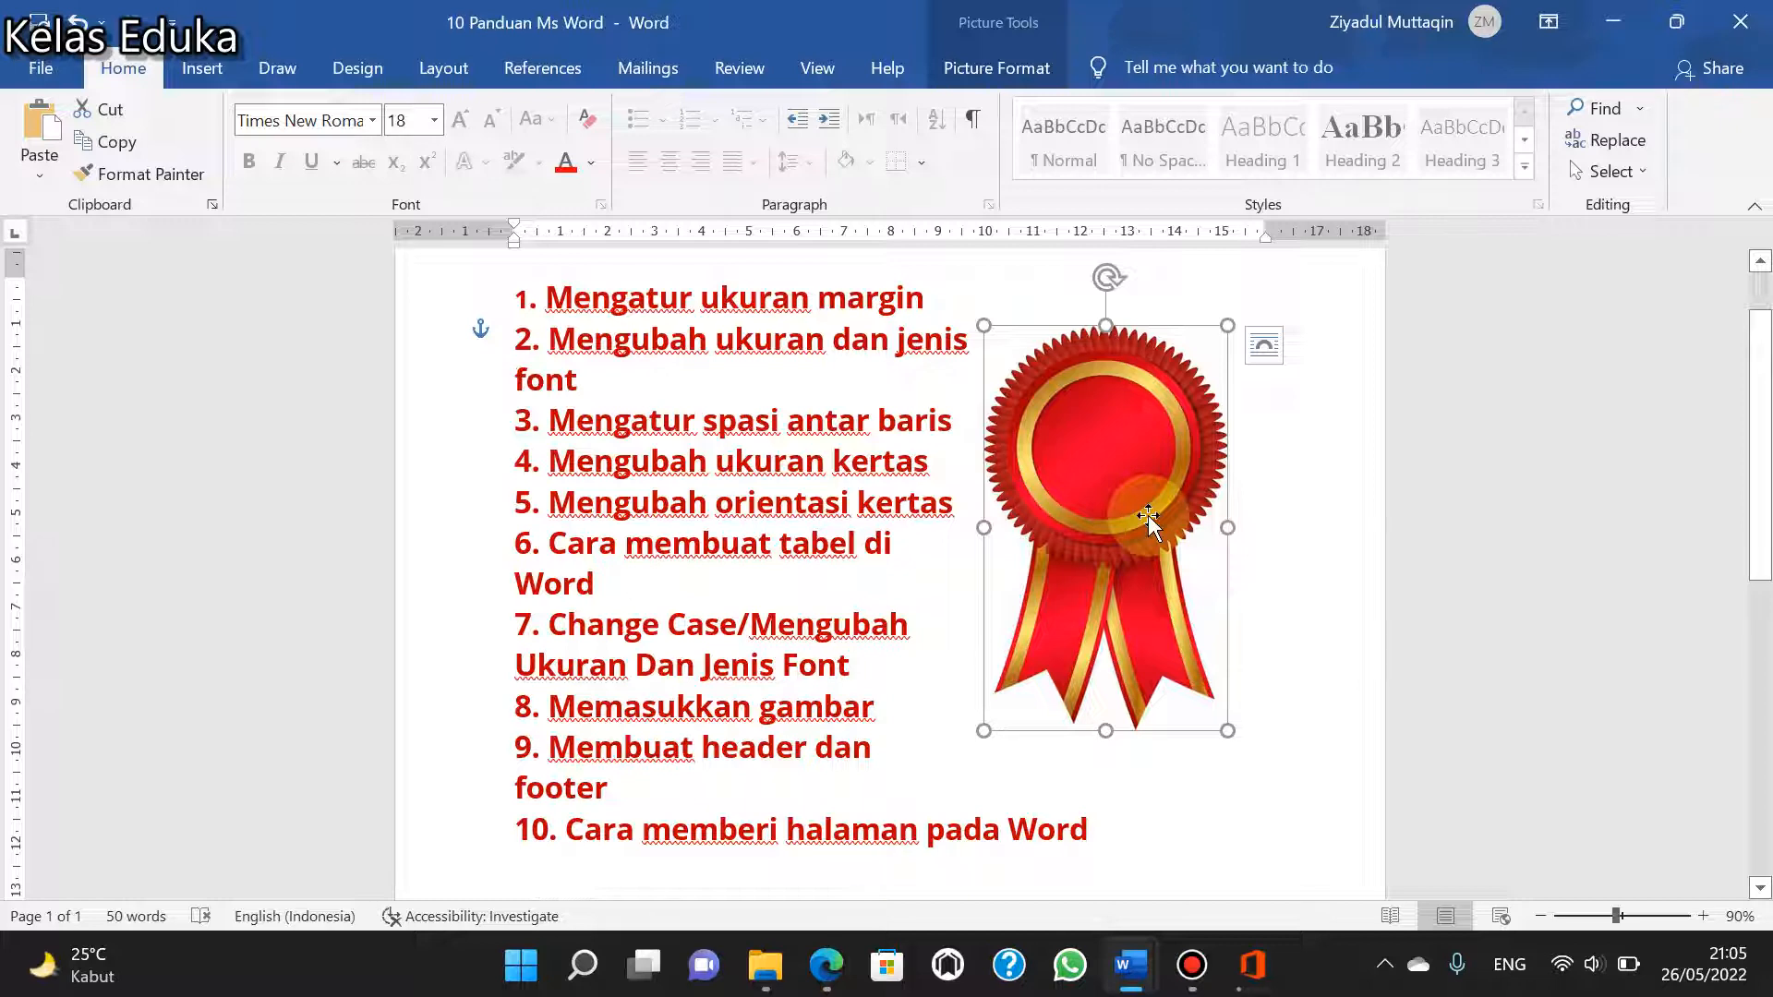
key(Delete)
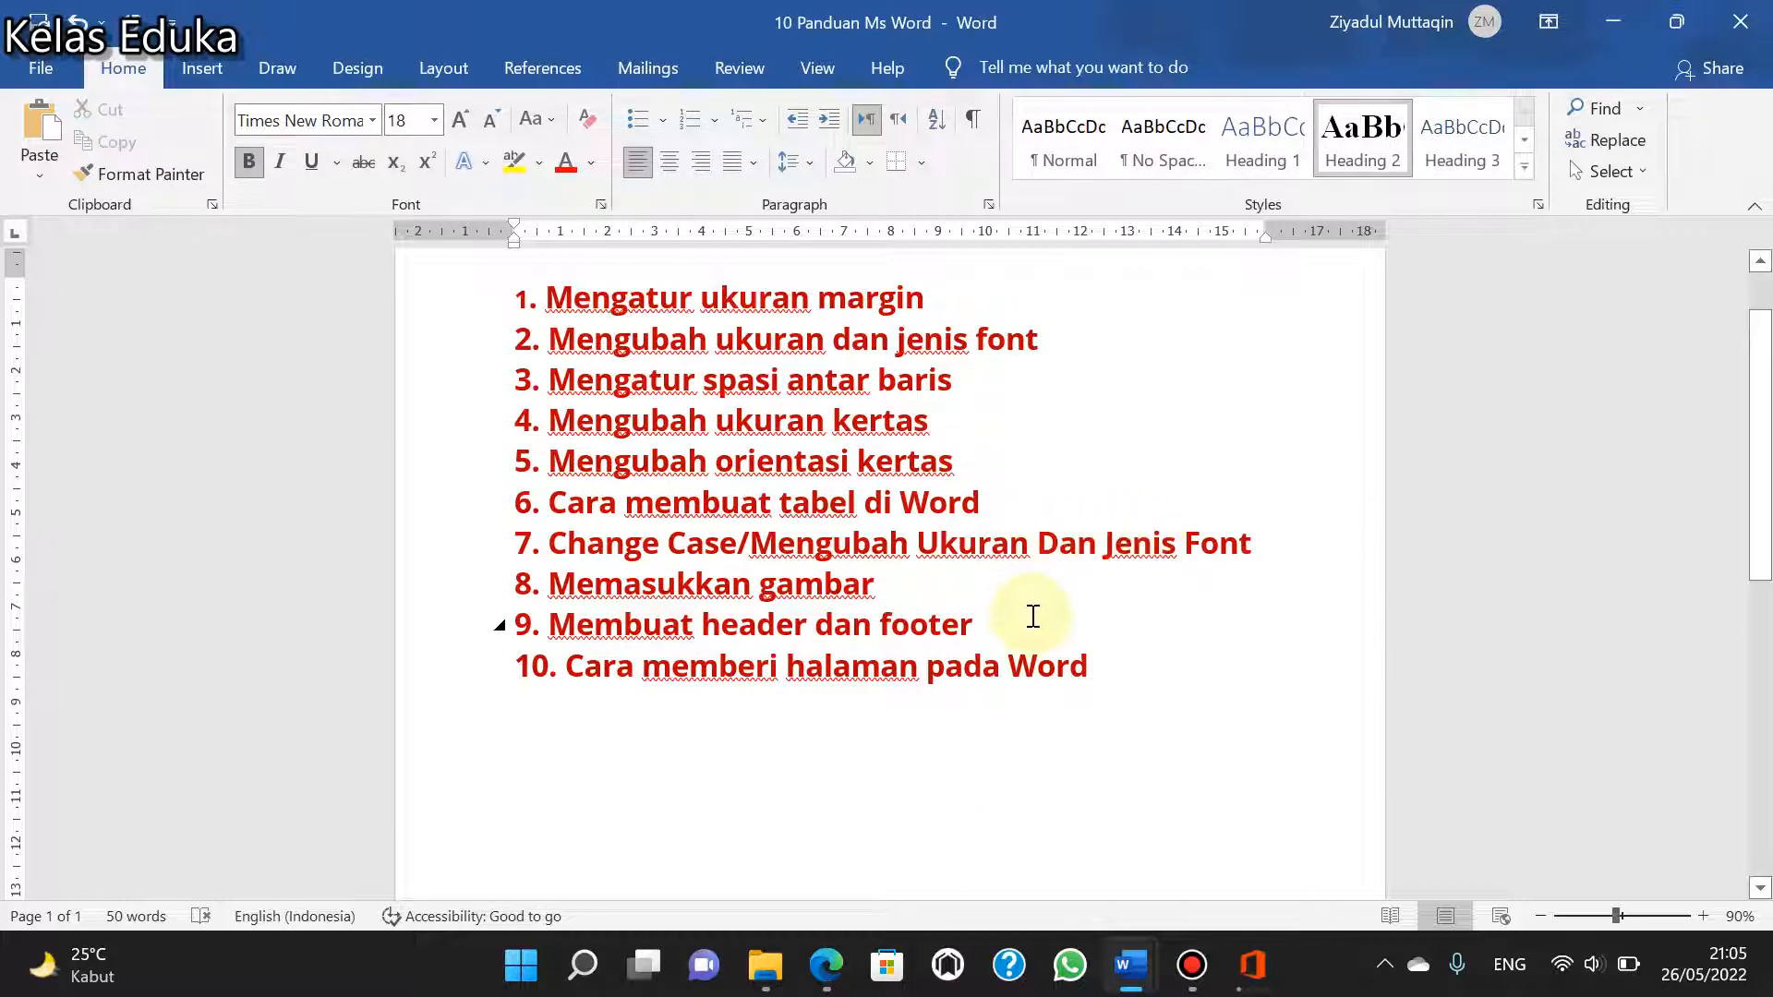
- Highlight the line "9. Membuat header dan footer" and insert a header in the built-in Blank style
drag(1009, 618, 504, 631)
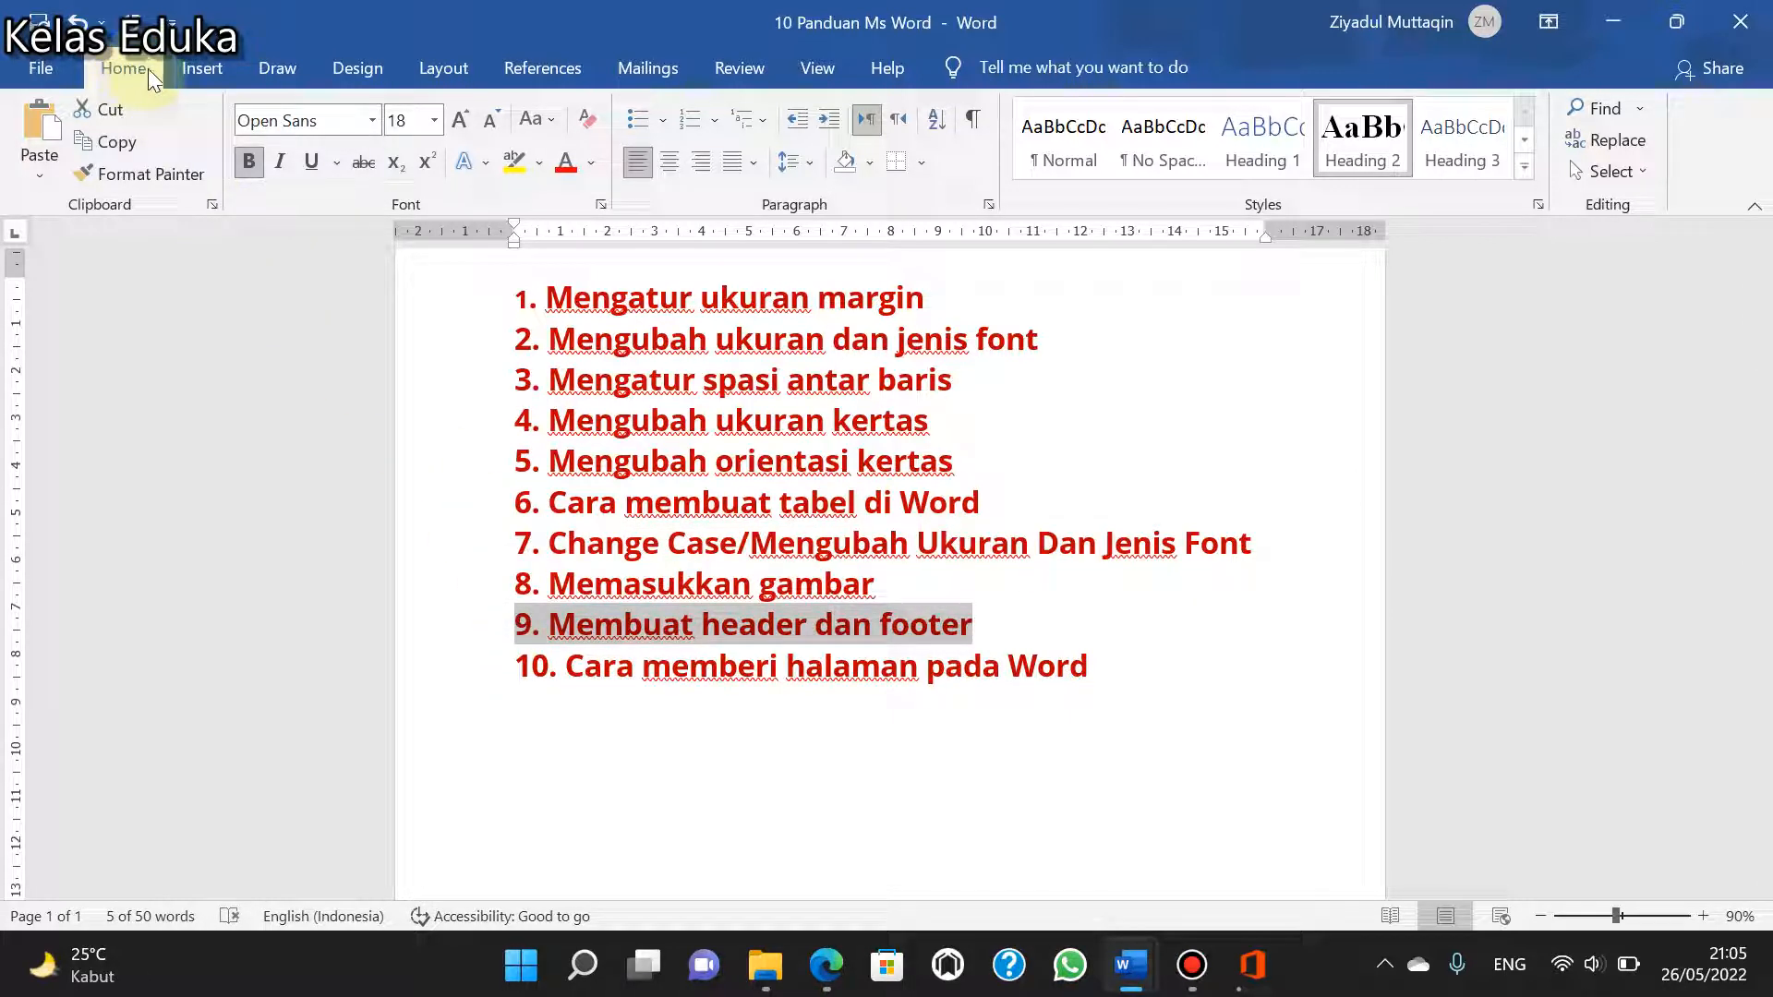
scroll(1001, 332, up, 1)
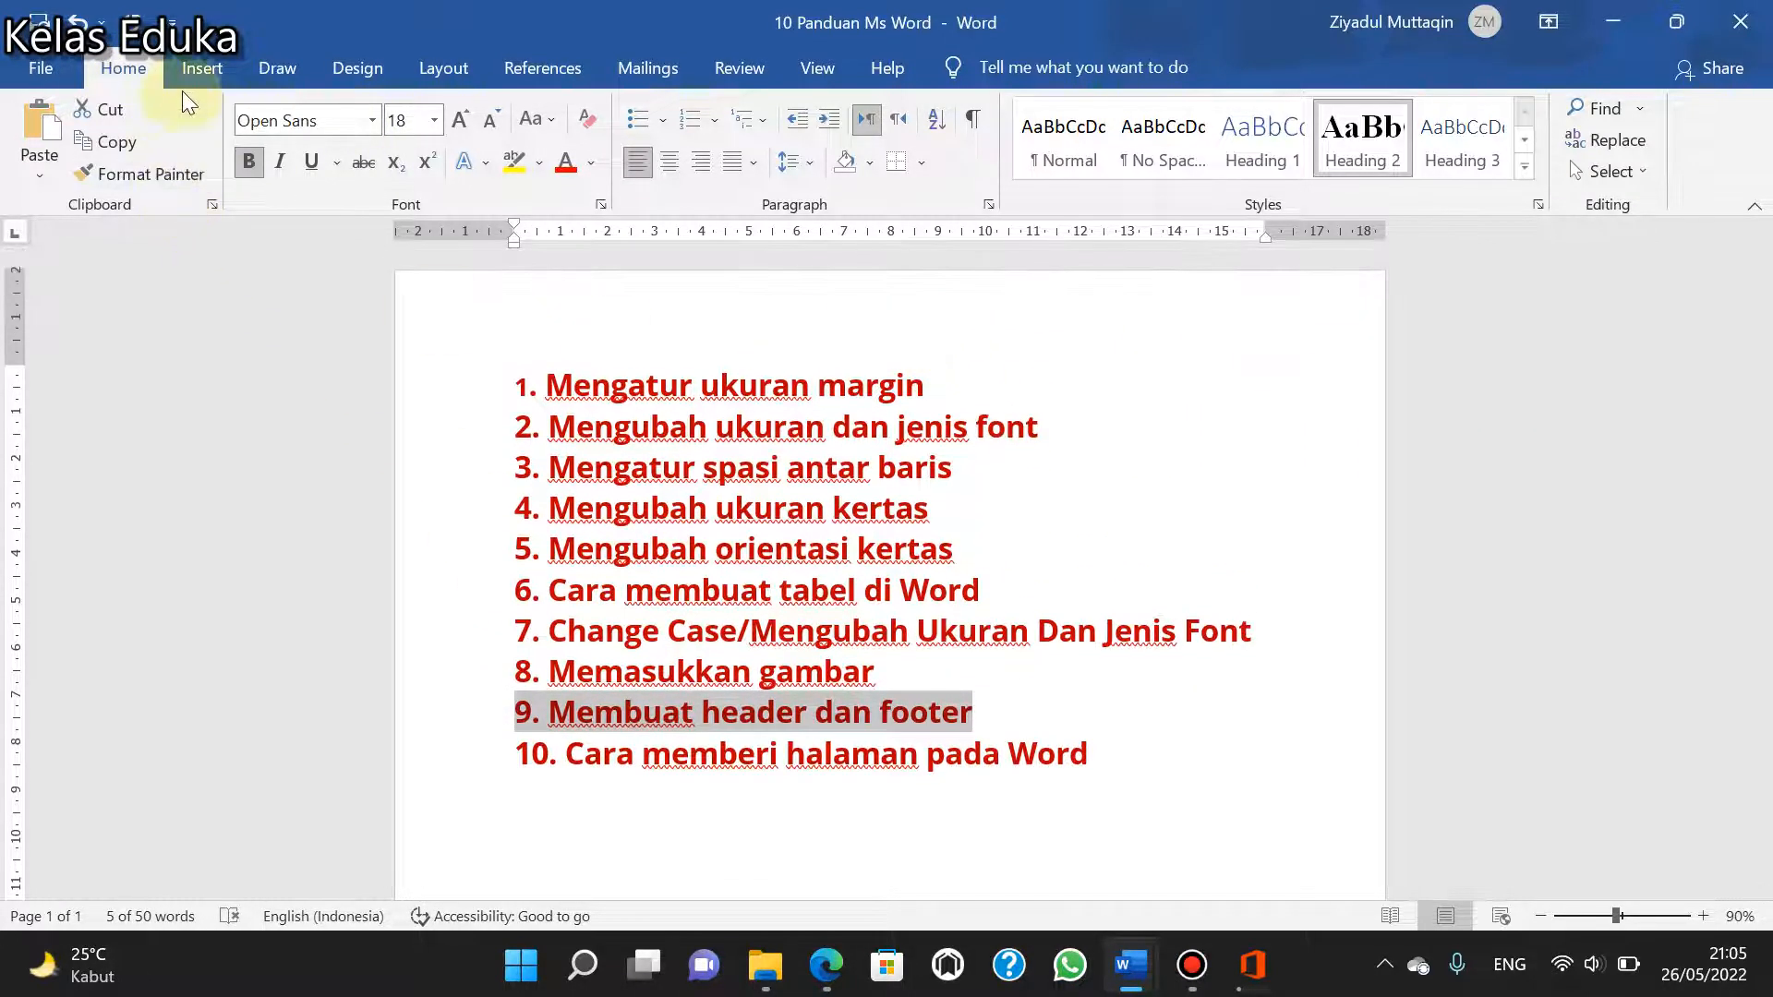
click(196, 70)
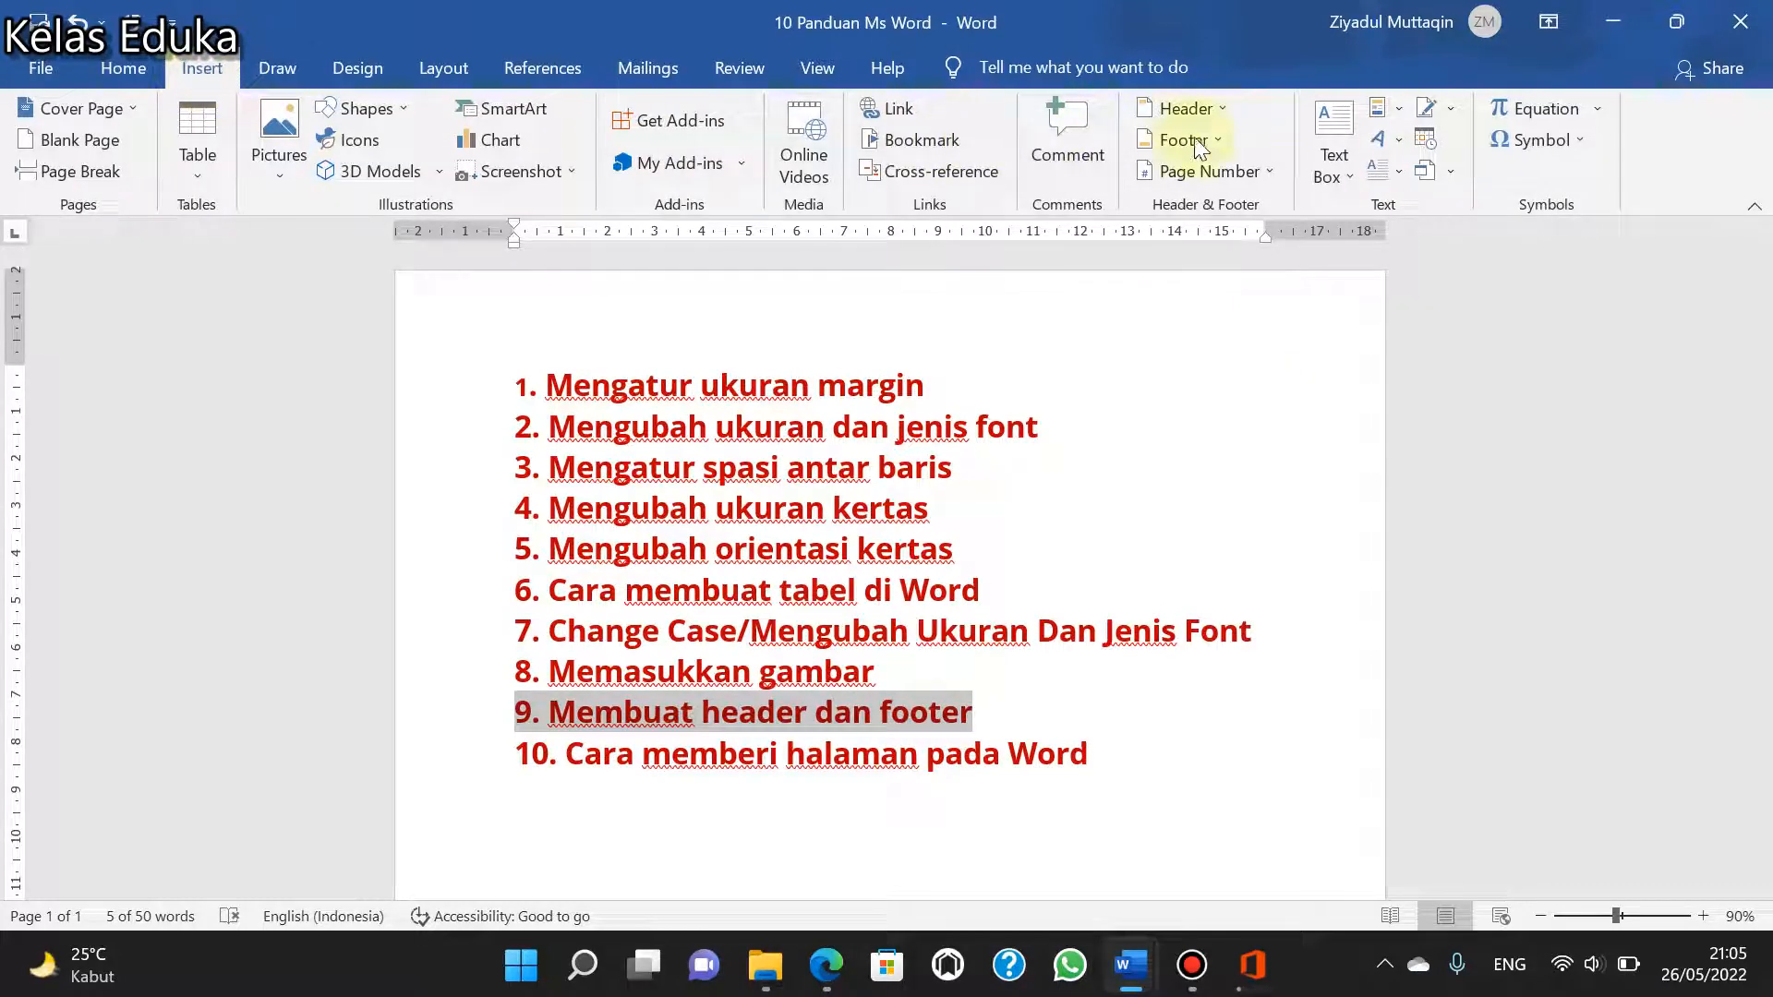
click(1220, 112)
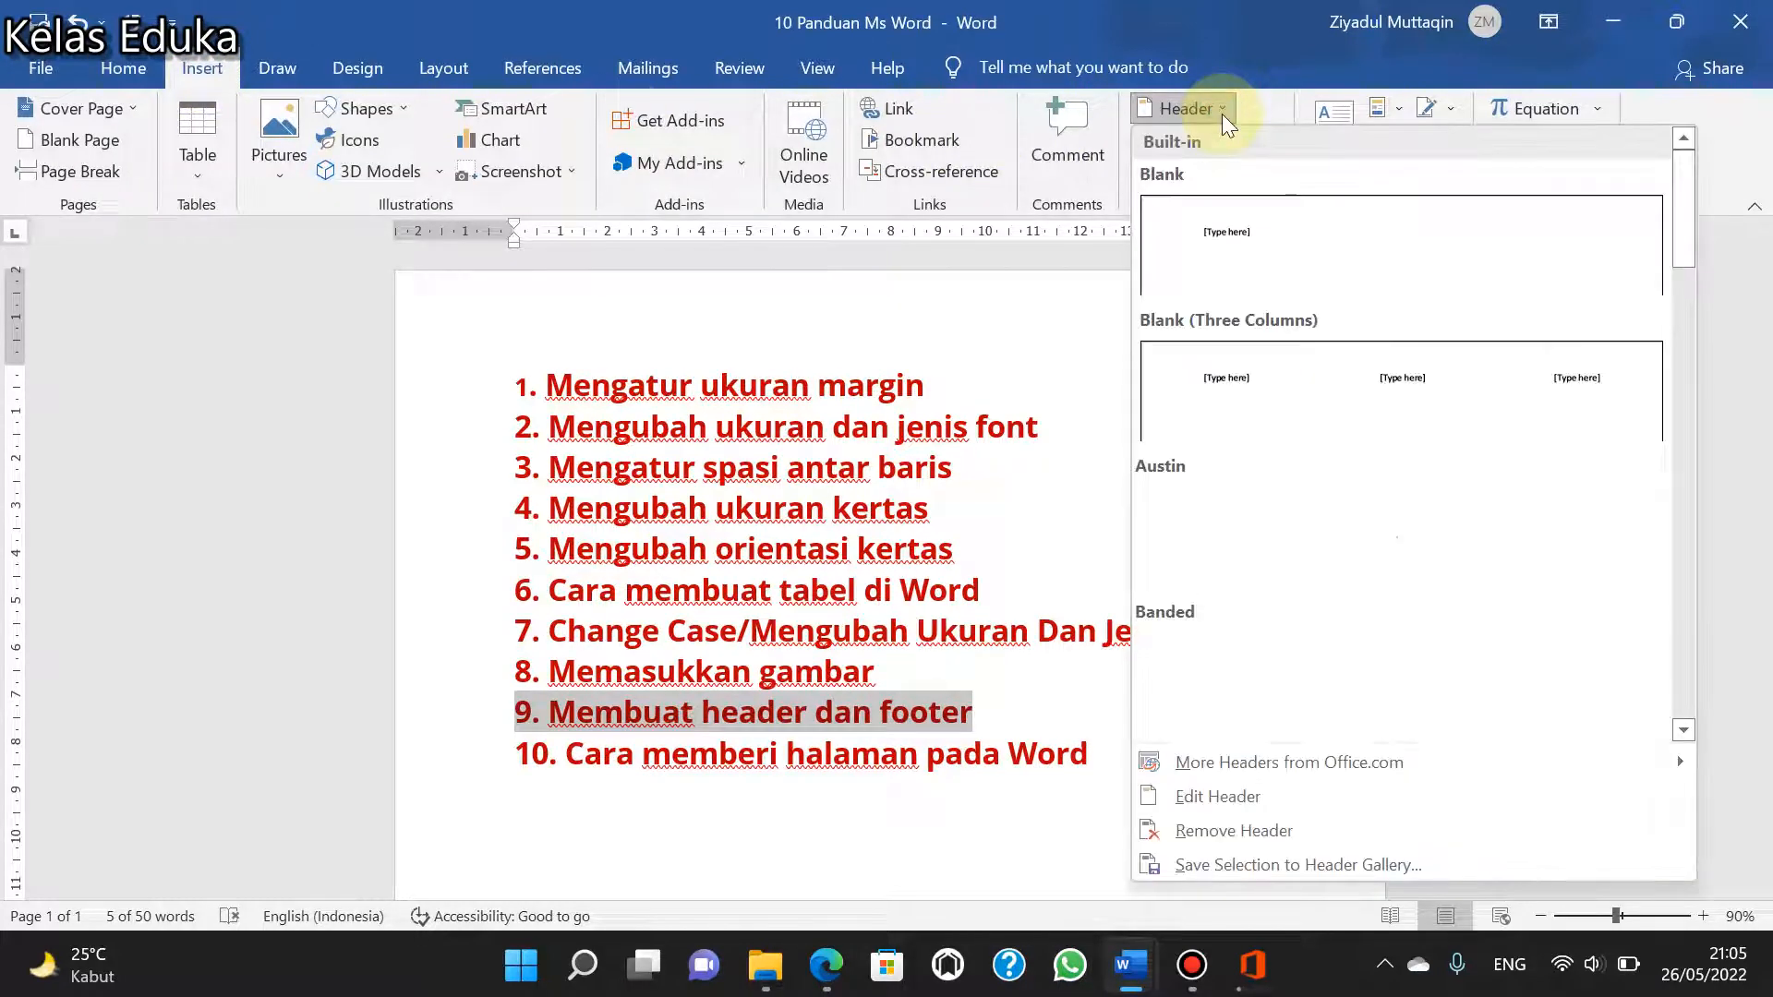
click(1284, 246)
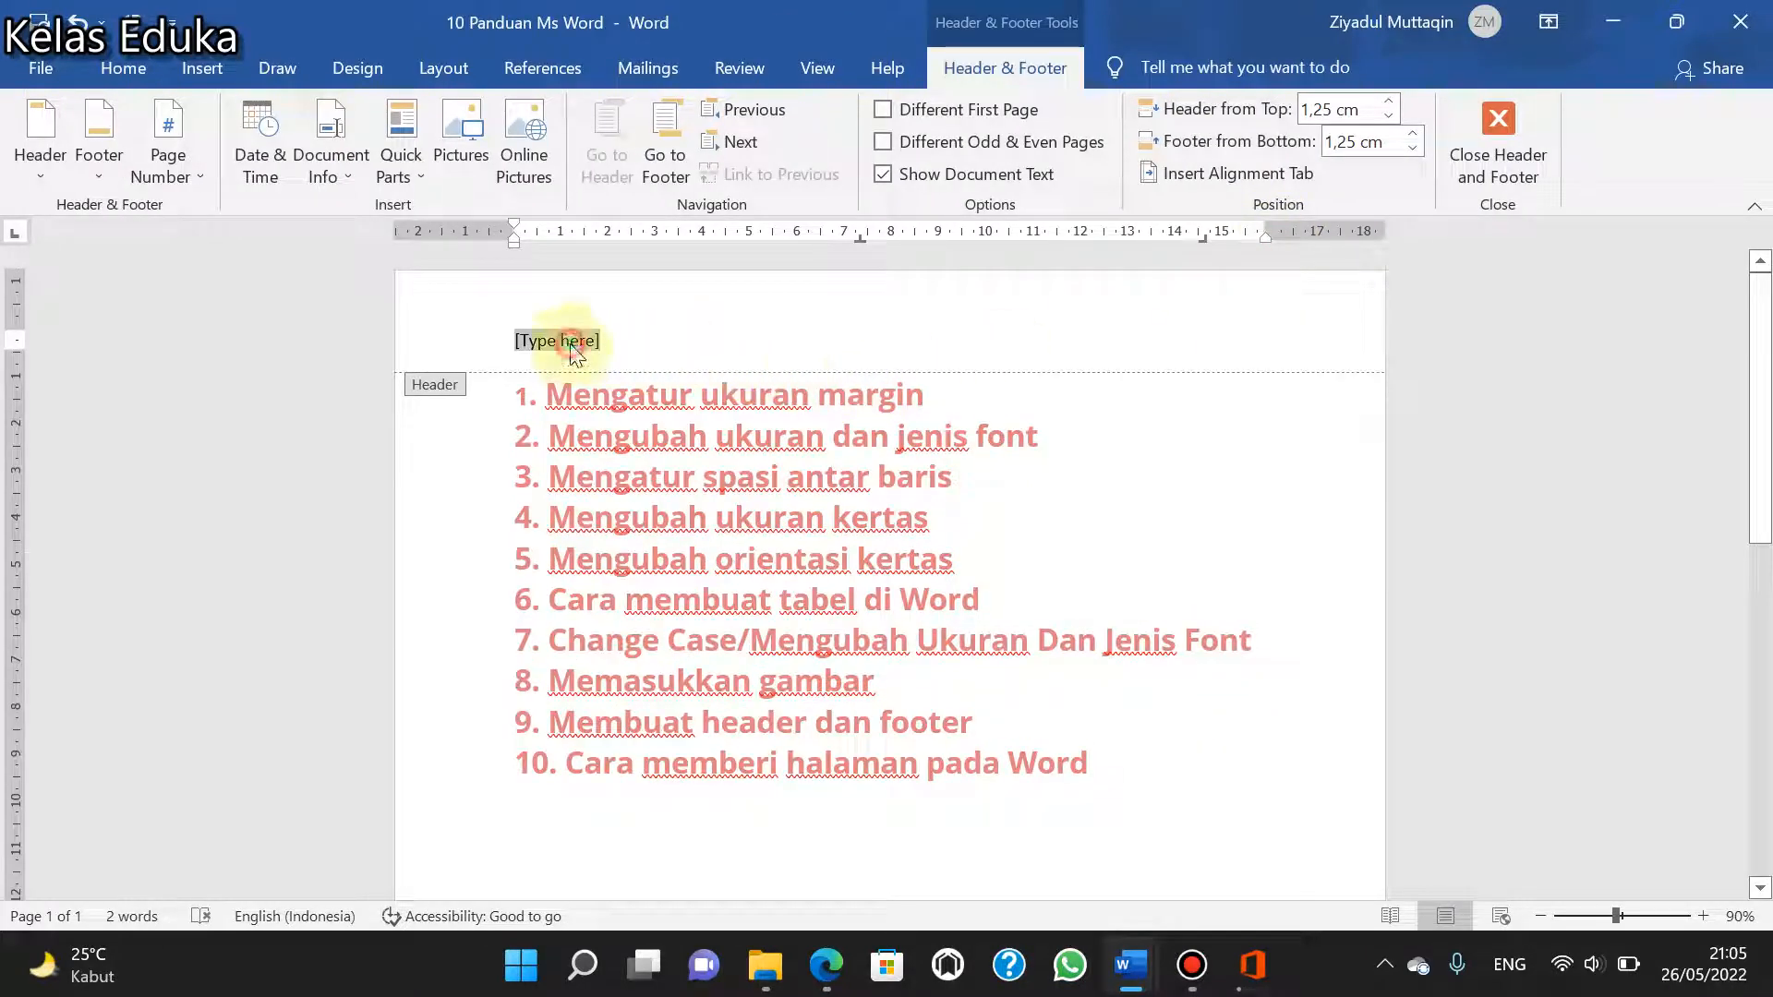
- Replace the header's placeholder with the text "Panduan Mudah Microsoft Word"
click(591, 349)
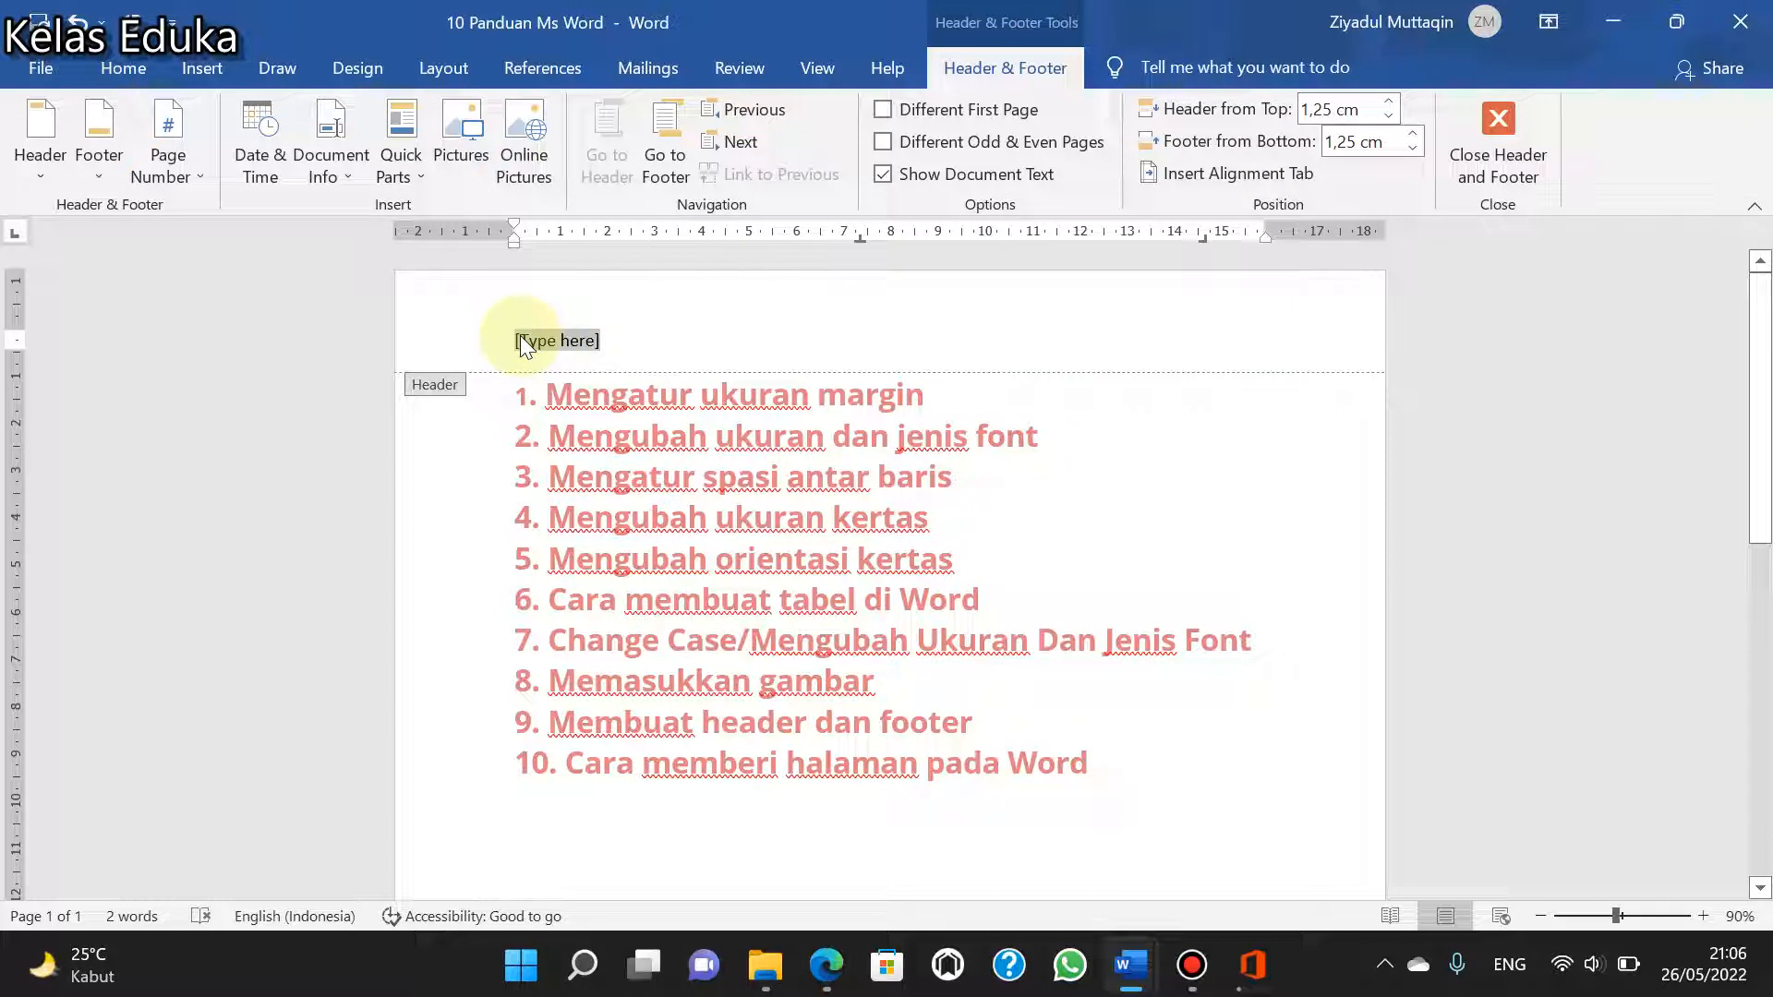
text(Panduan)
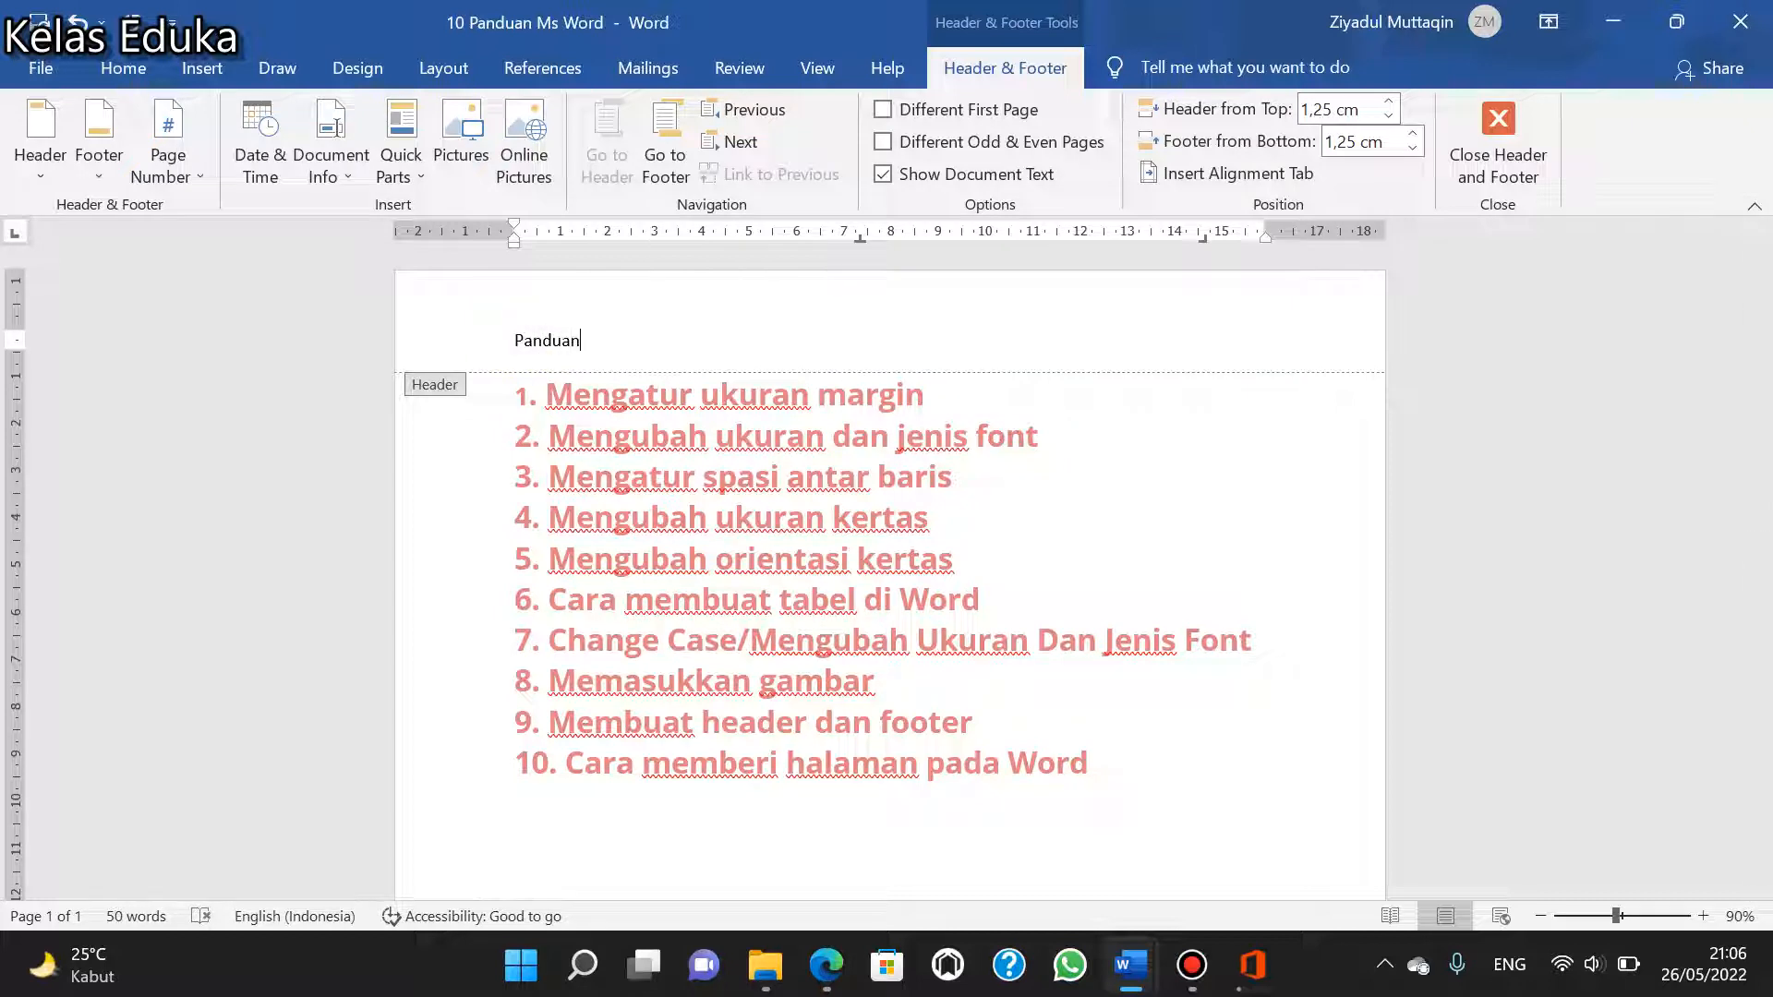
text( Mudah )
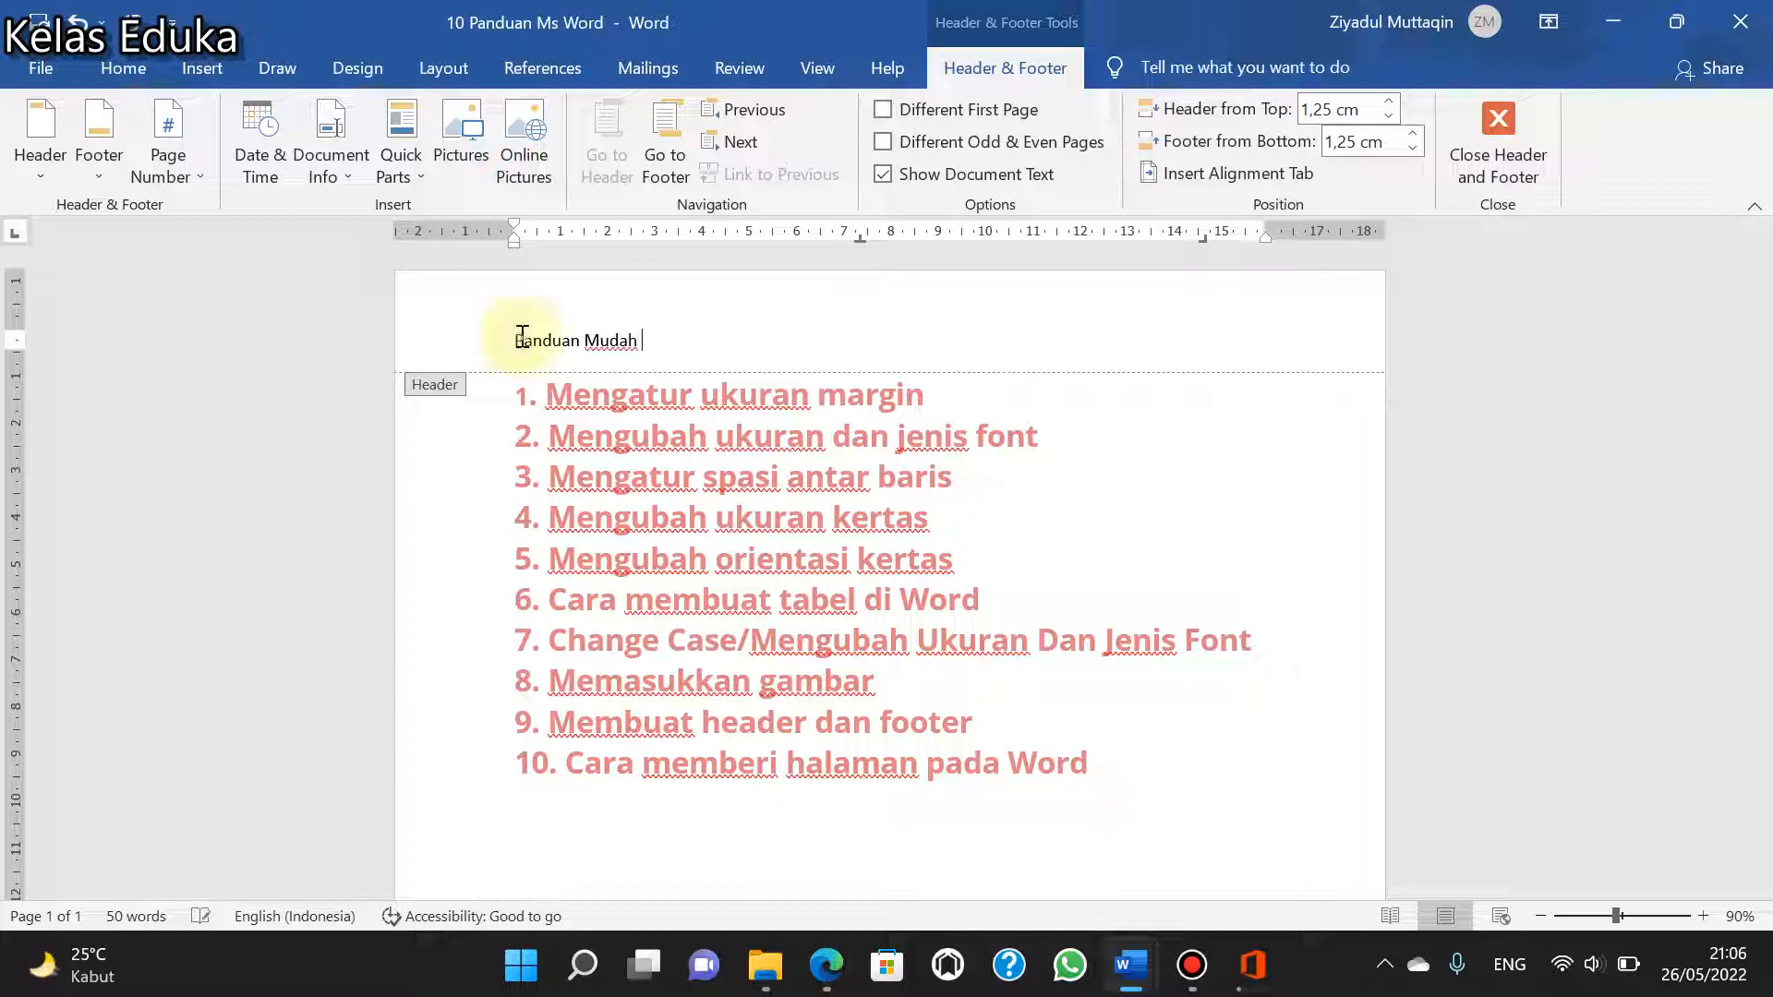
text(Microso)
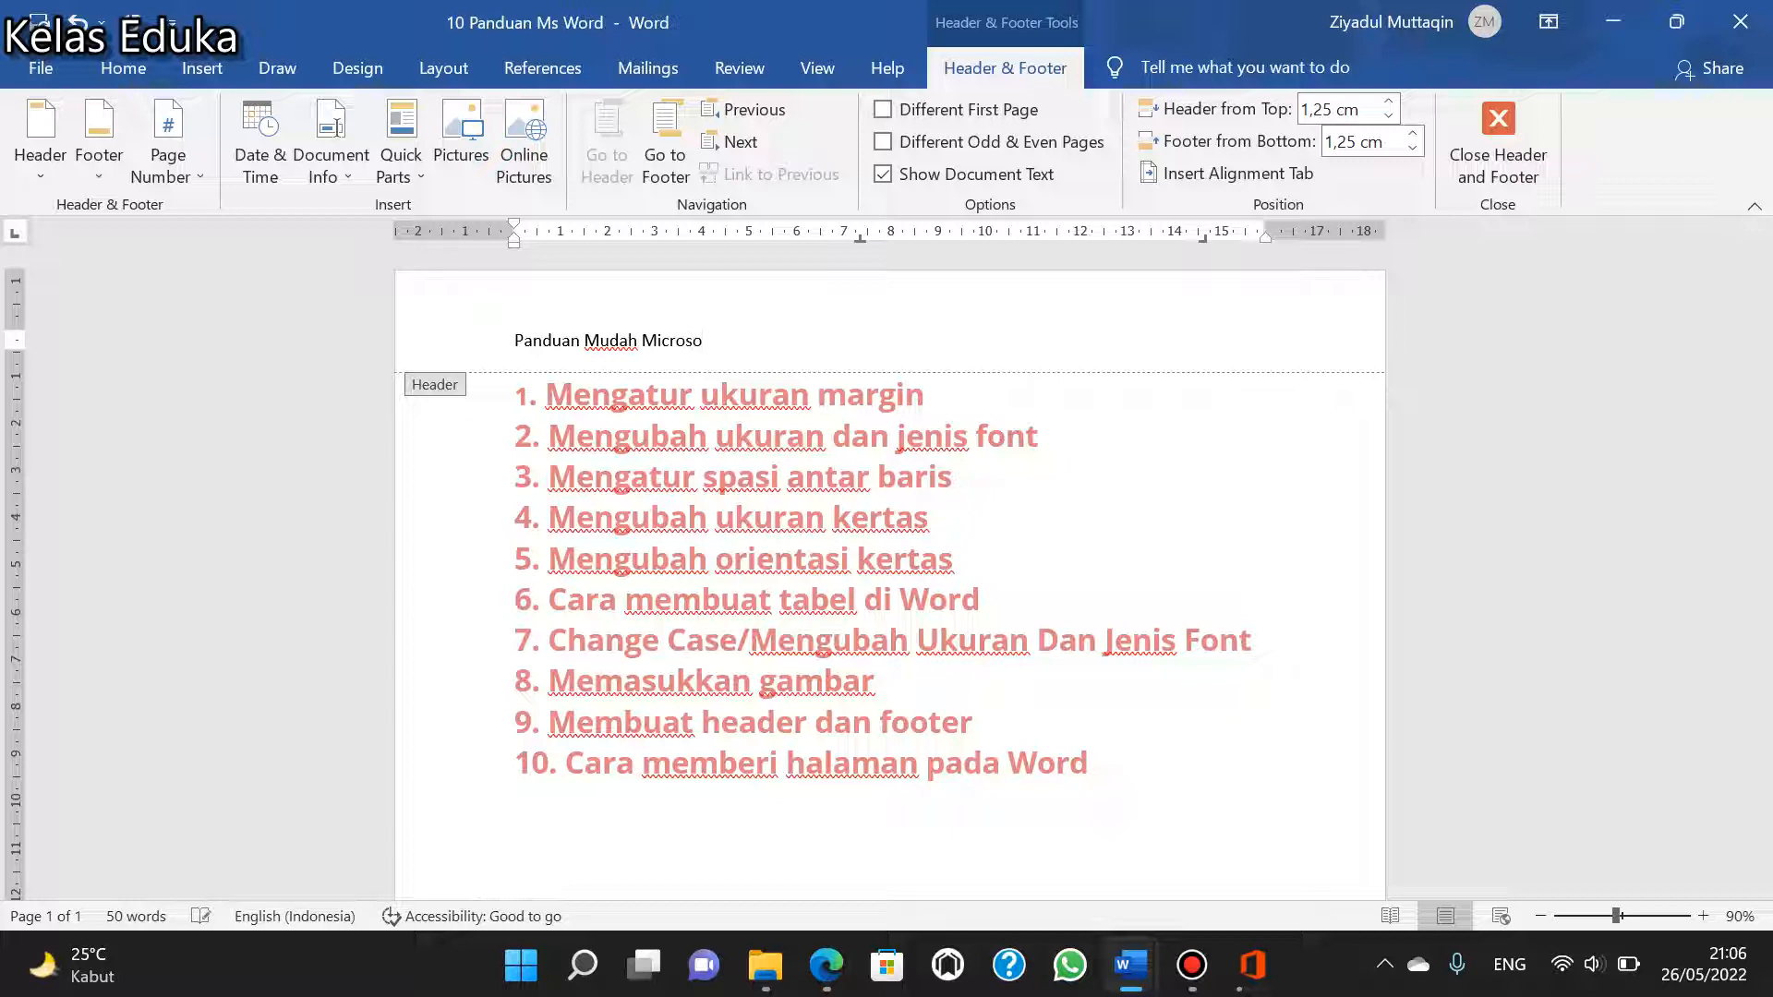
text(ft Word)
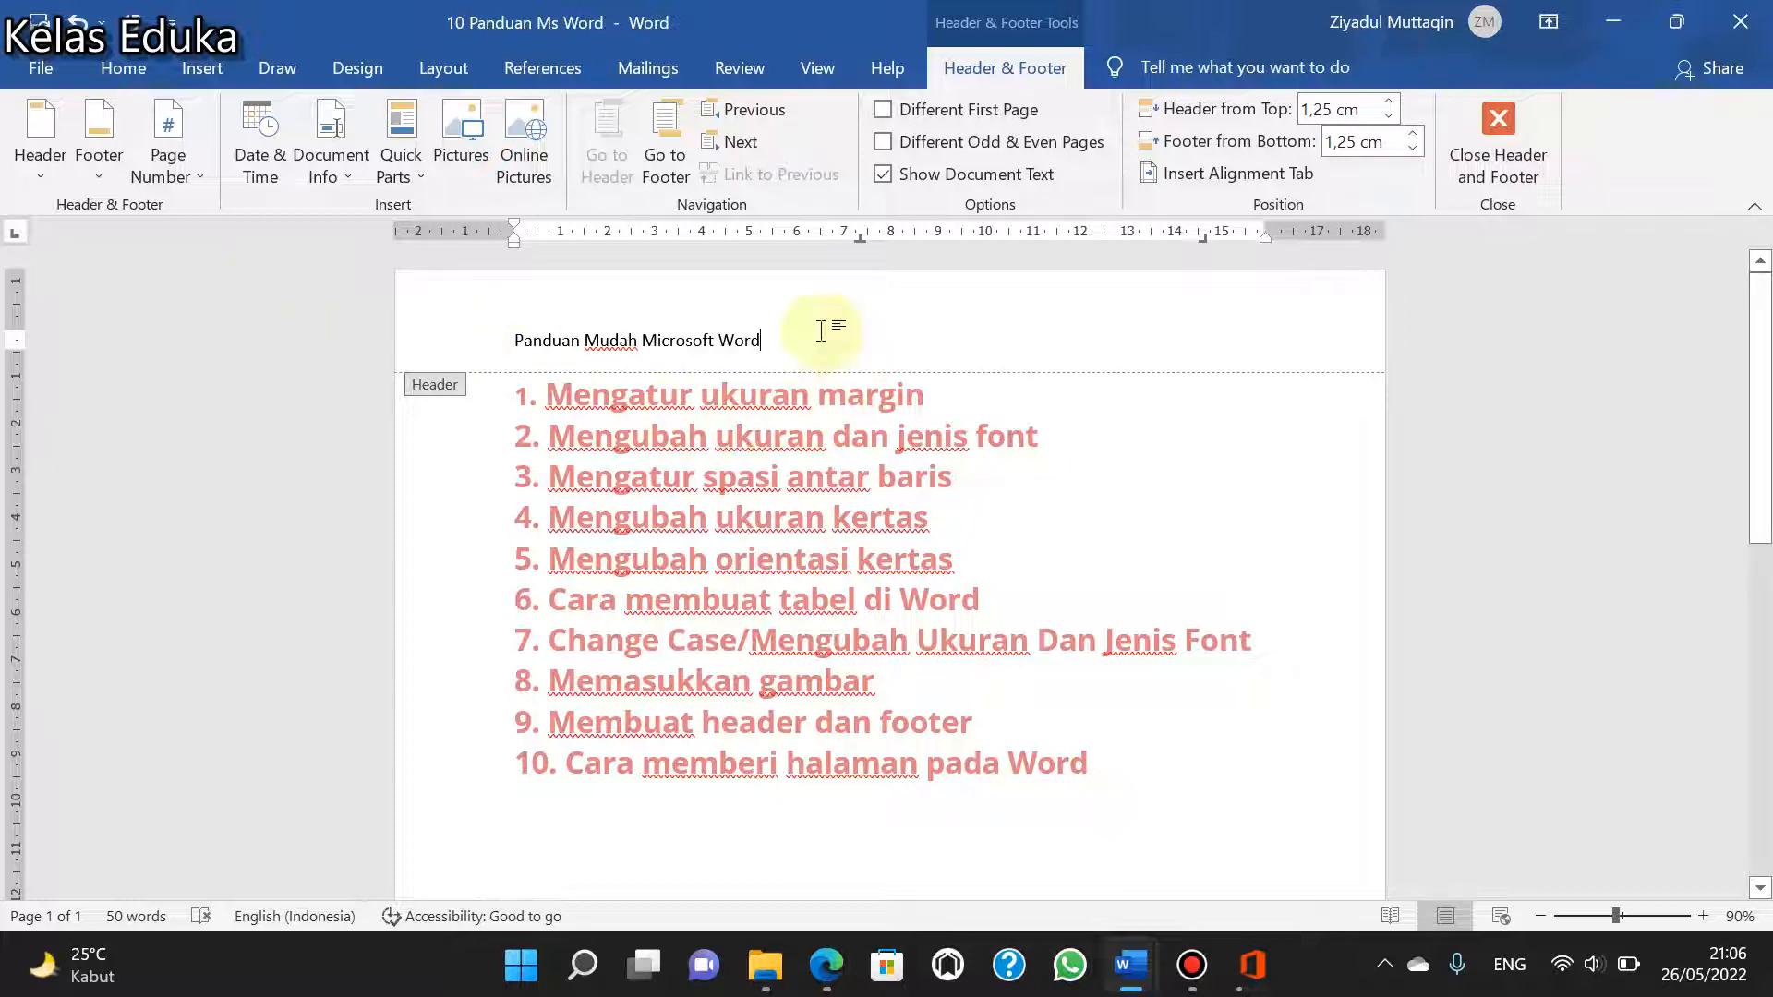
- Format the header text "Panduan Mudah Microsoft Word" as bold Arial, size 18
drag(804, 332, 459, 329)
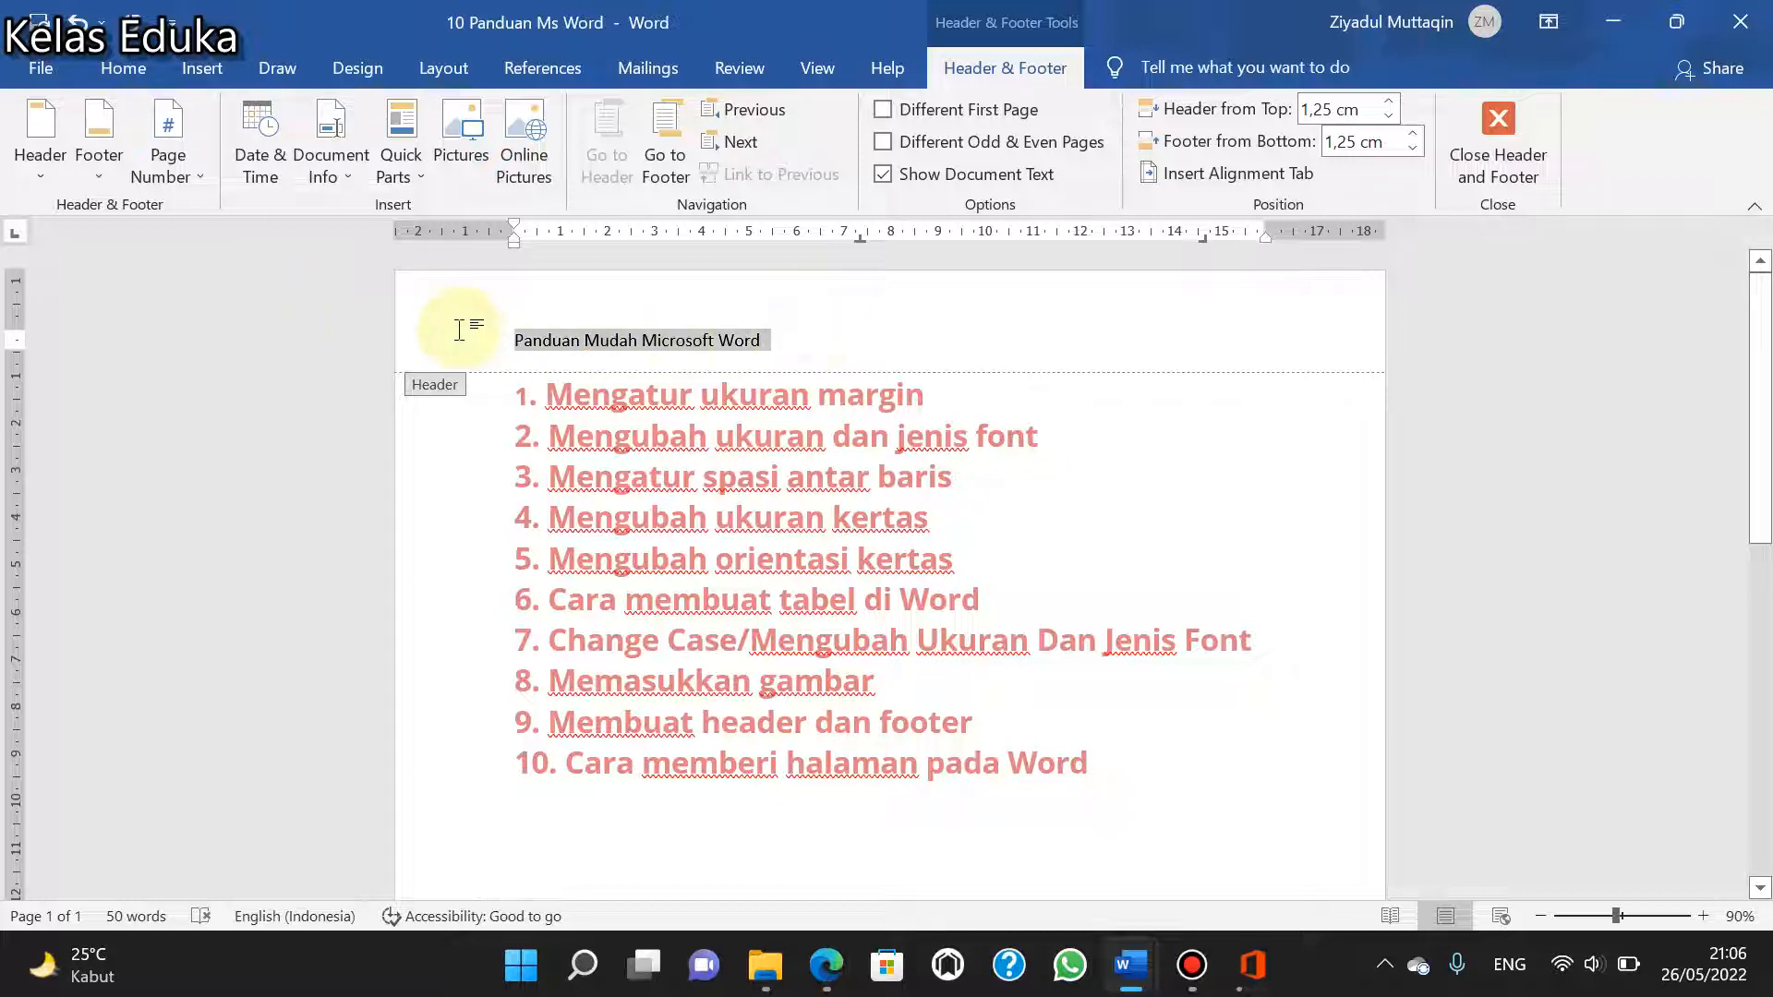
click(124, 67)
click(459, 120)
click(459, 120)
click(459, 120)
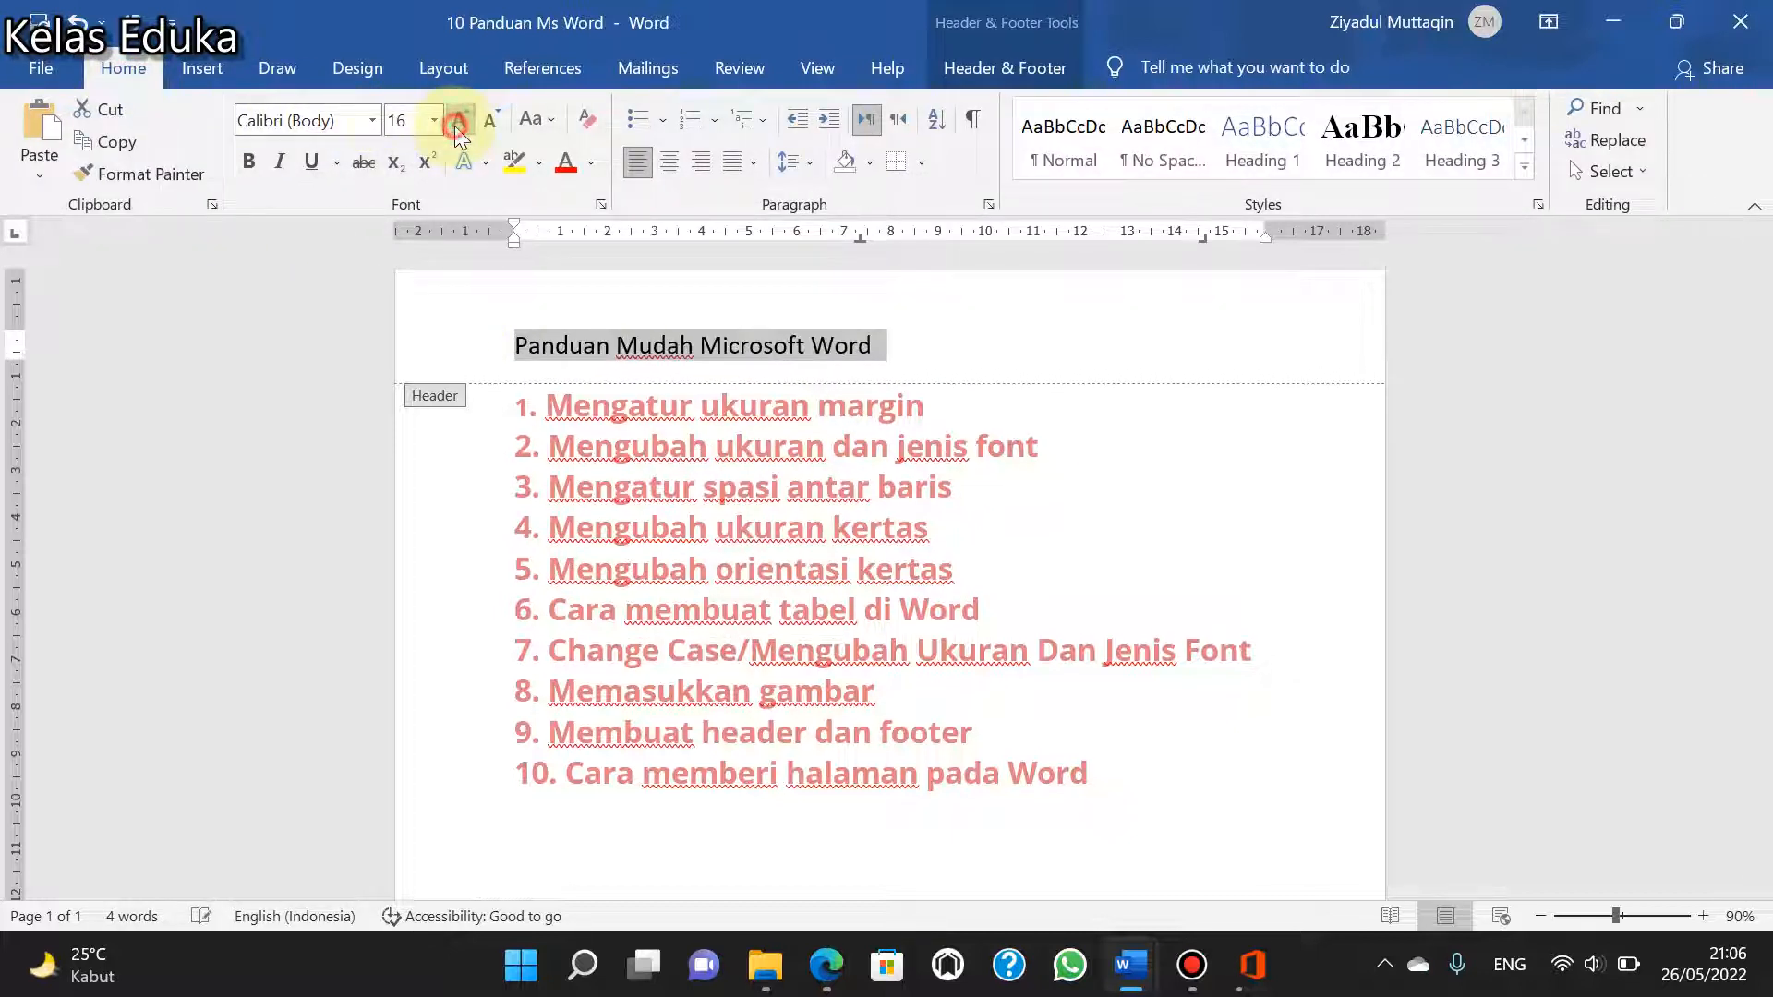
click(459, 120)
click(372, 122)
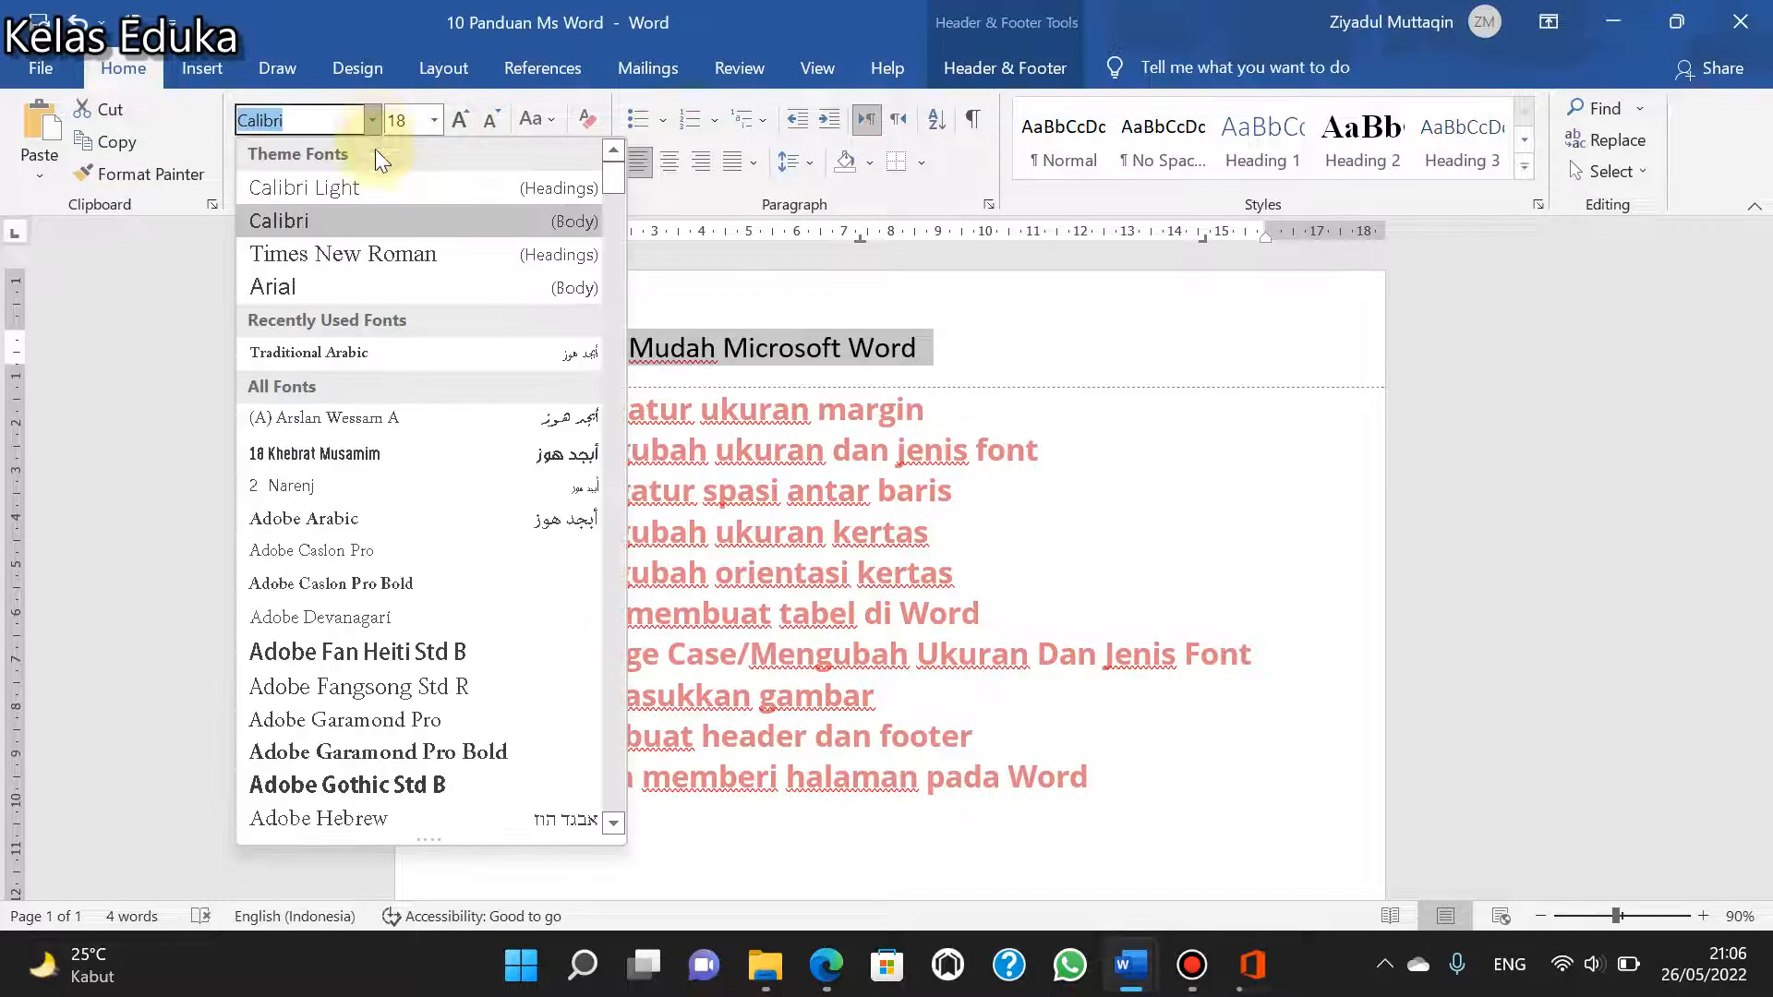
click(346, 286)
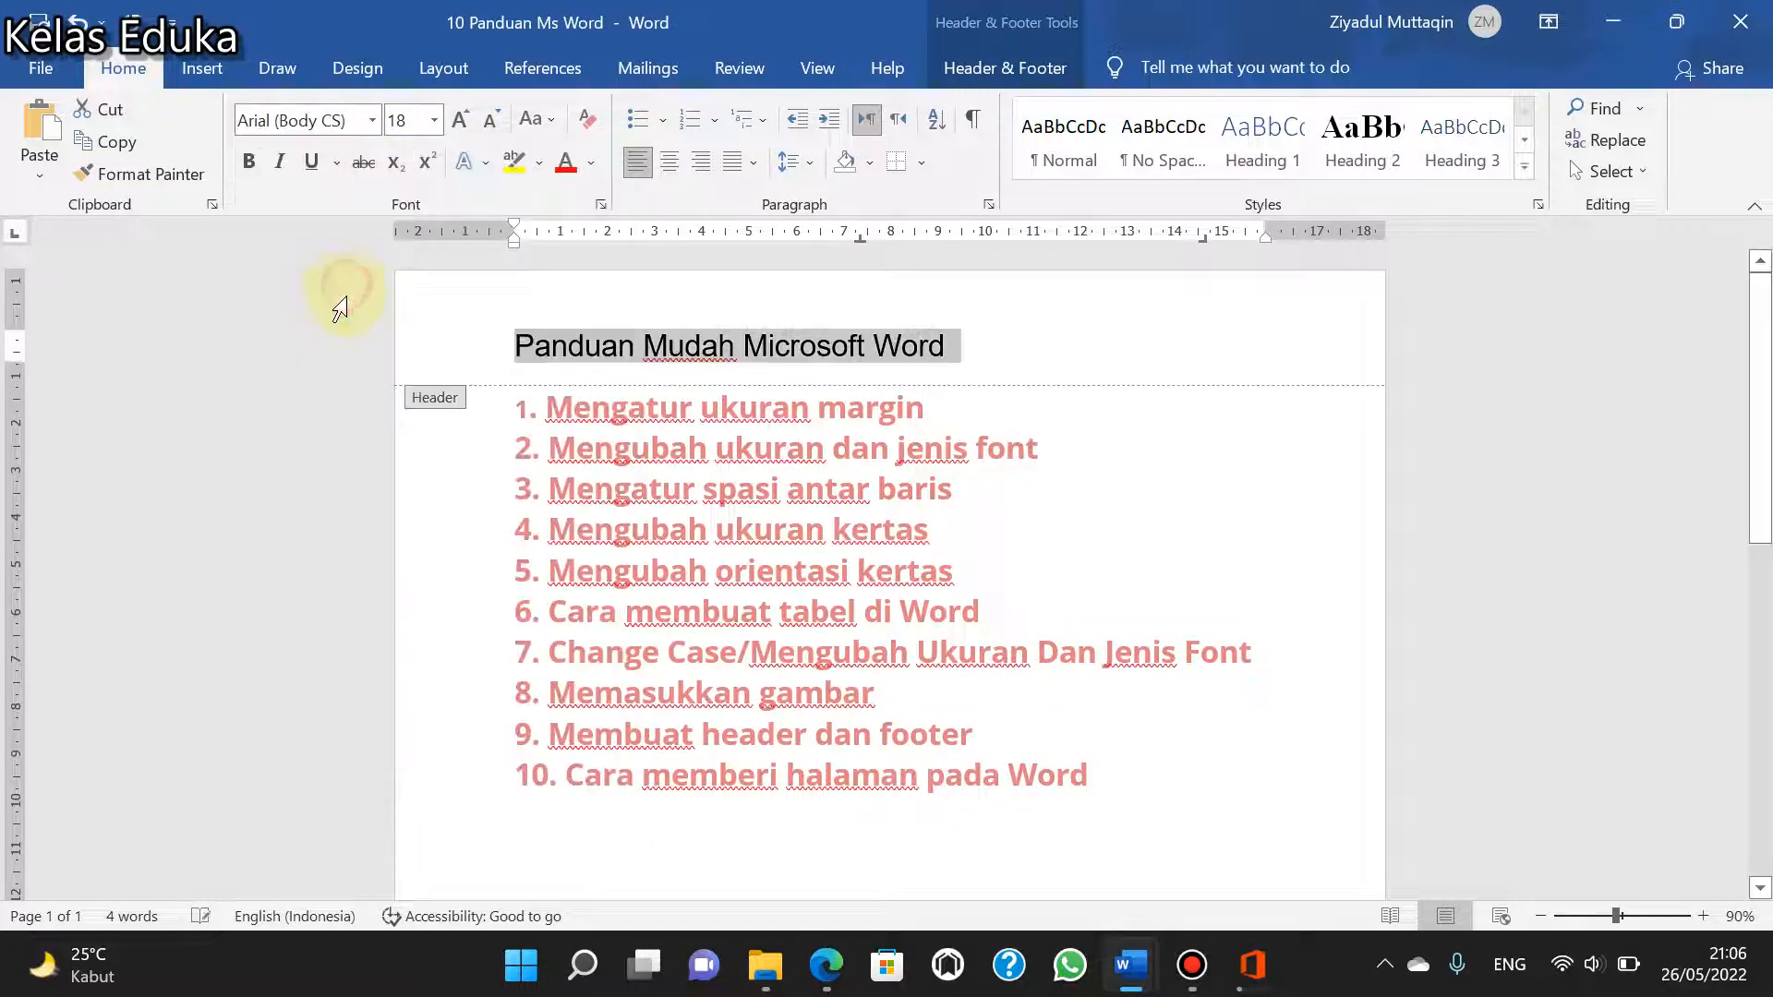
click(251, 165)
- Return to the document body and add blank paragraphs down the page until a second page starts
scroll(1037, 420, down, 10)
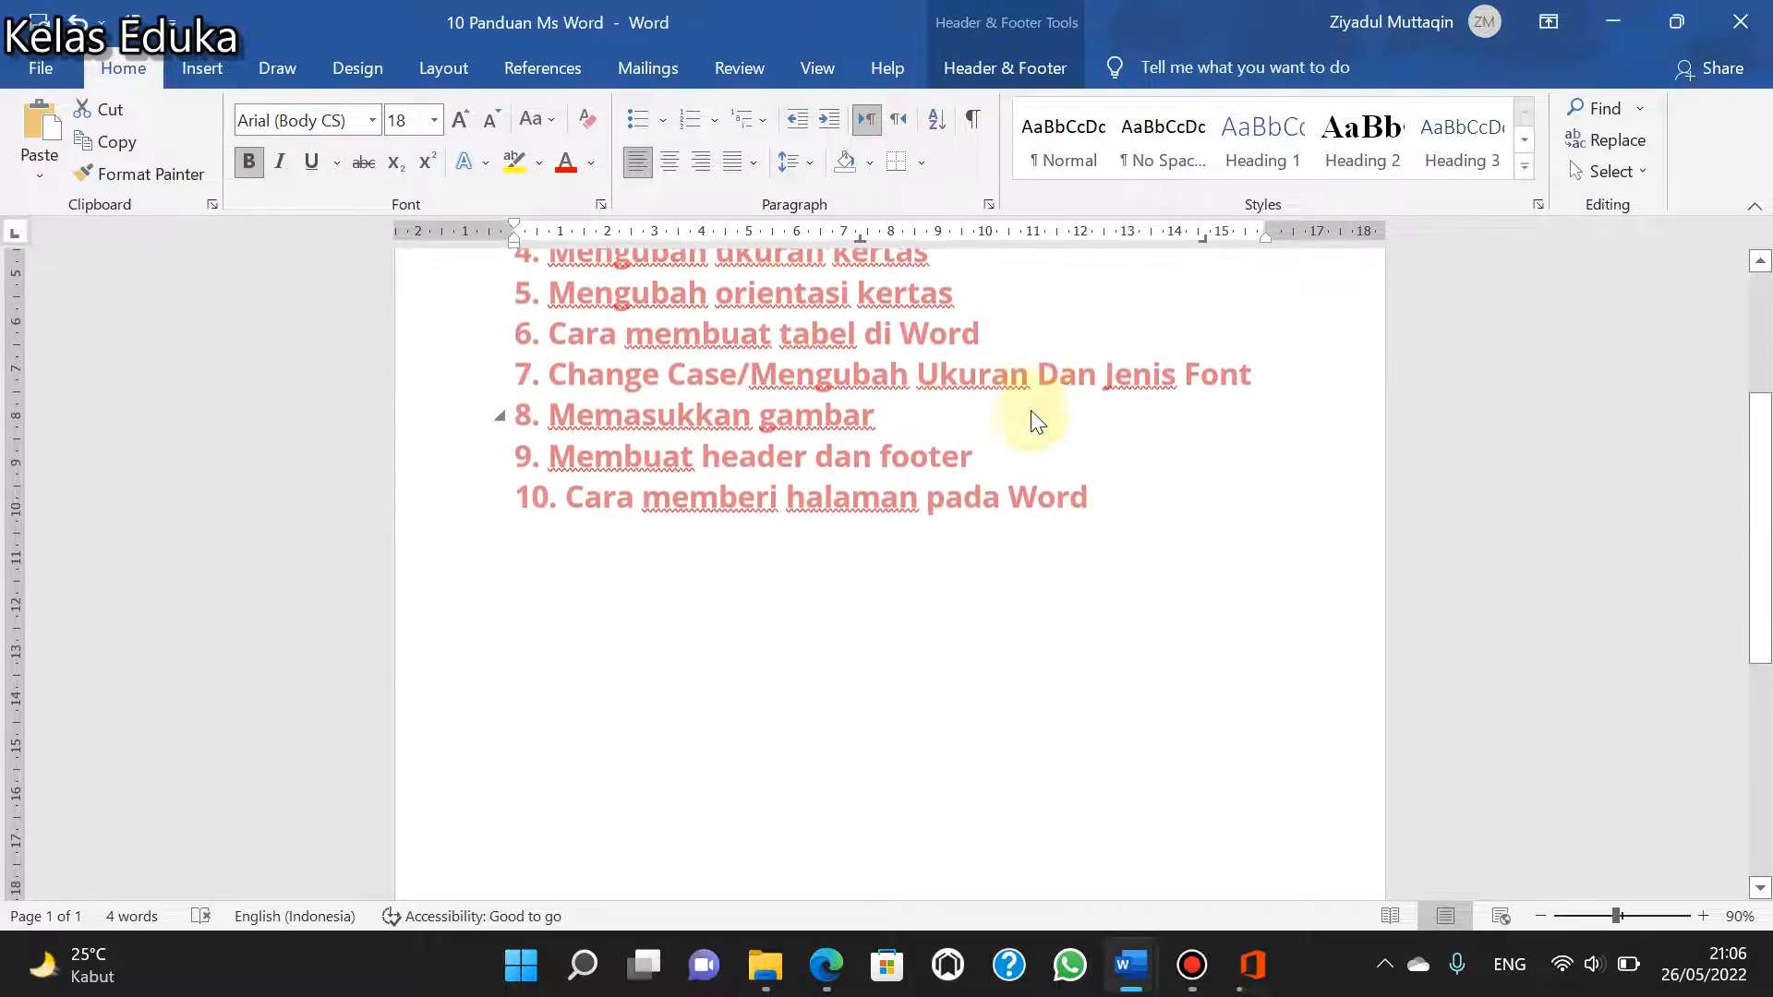
scroll(1050, 481, down, 2)
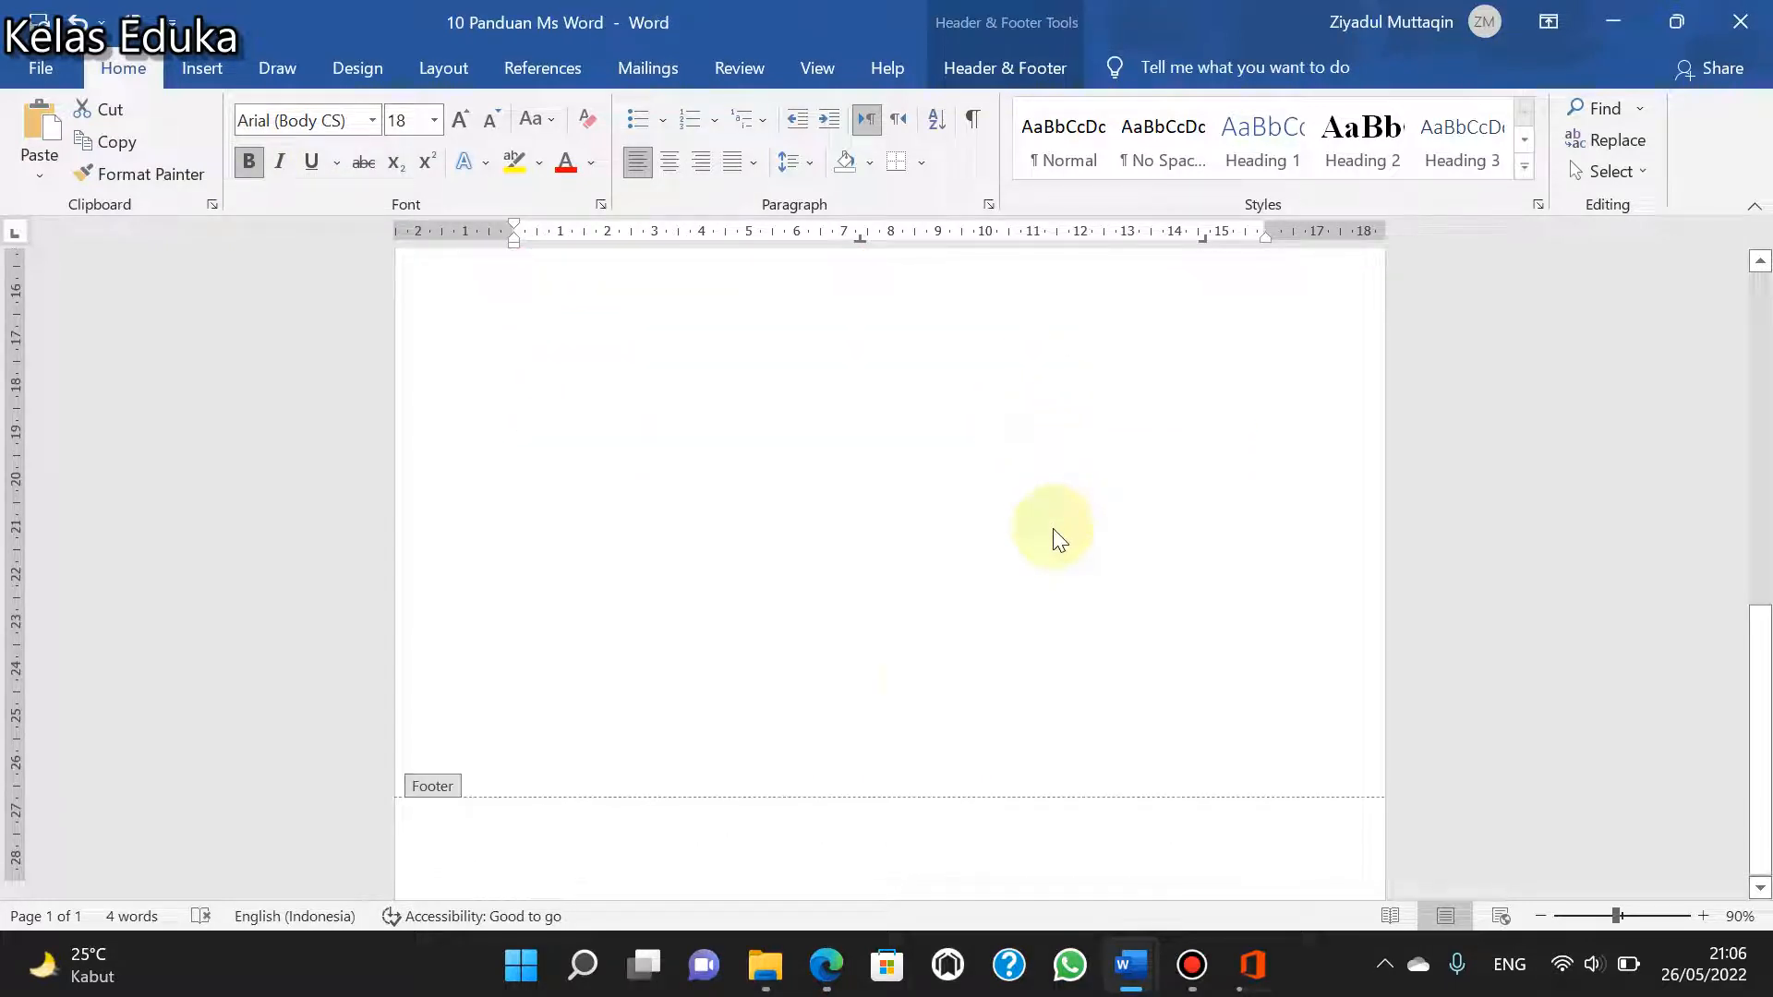
double_click(784, 658)
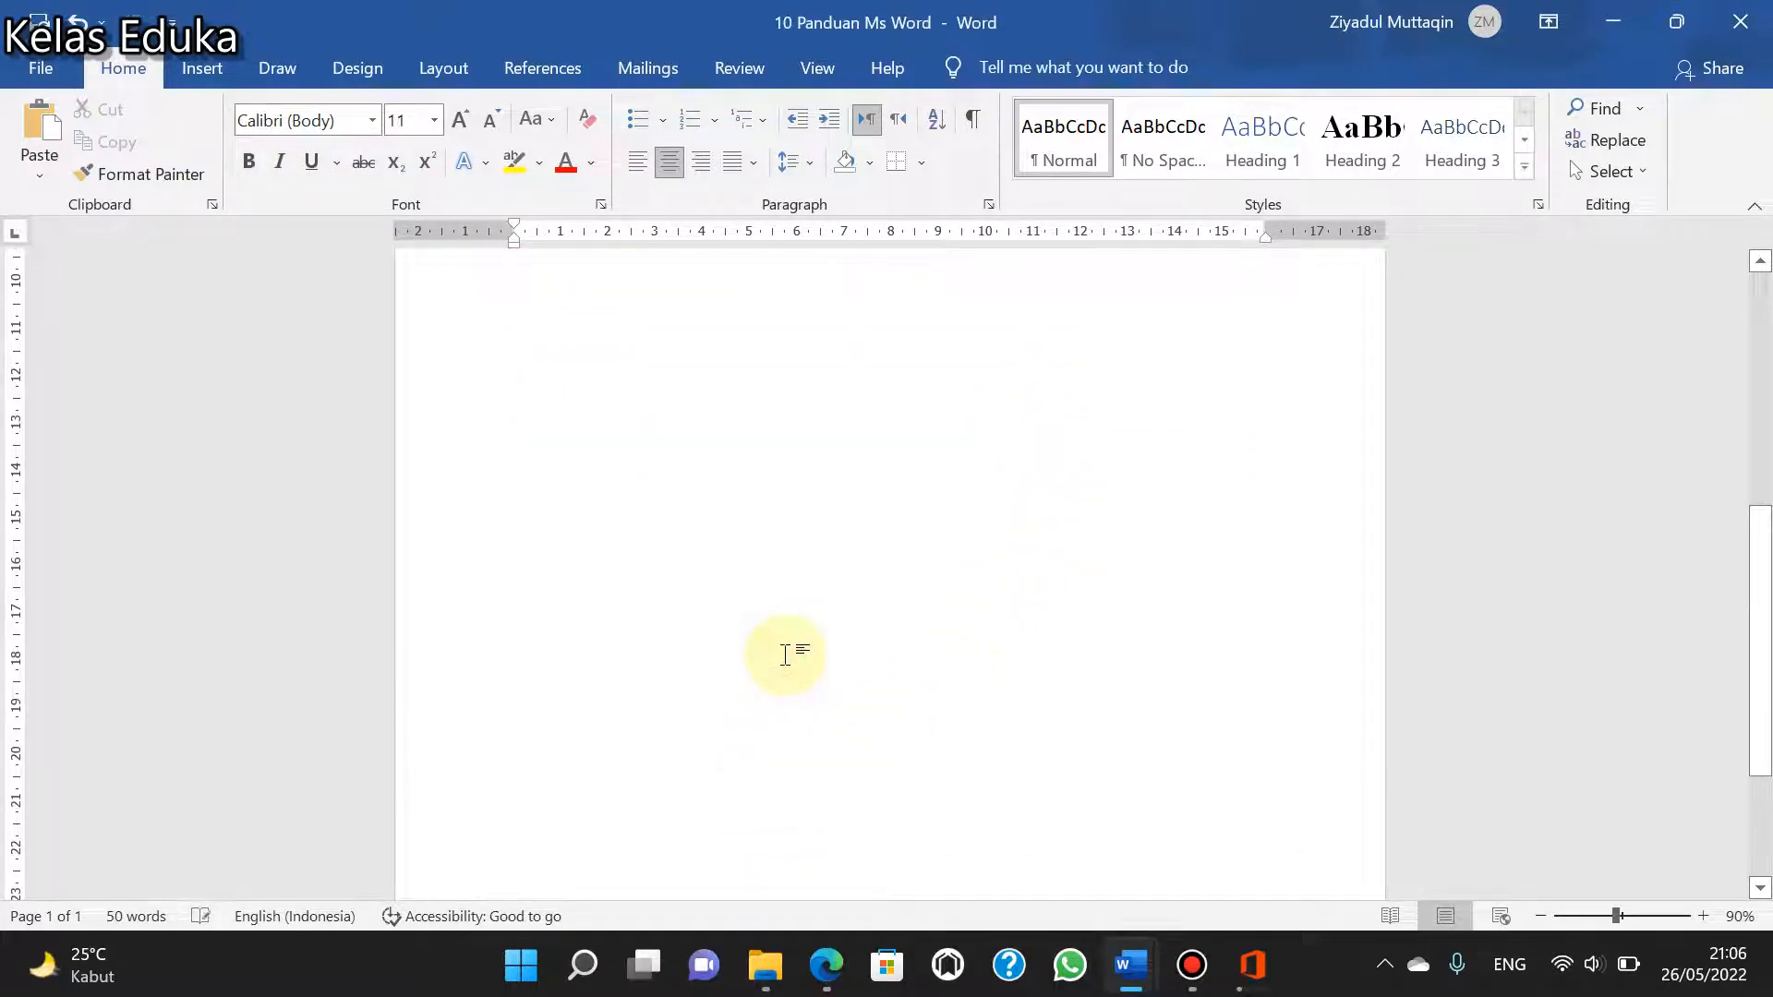
key(Return)
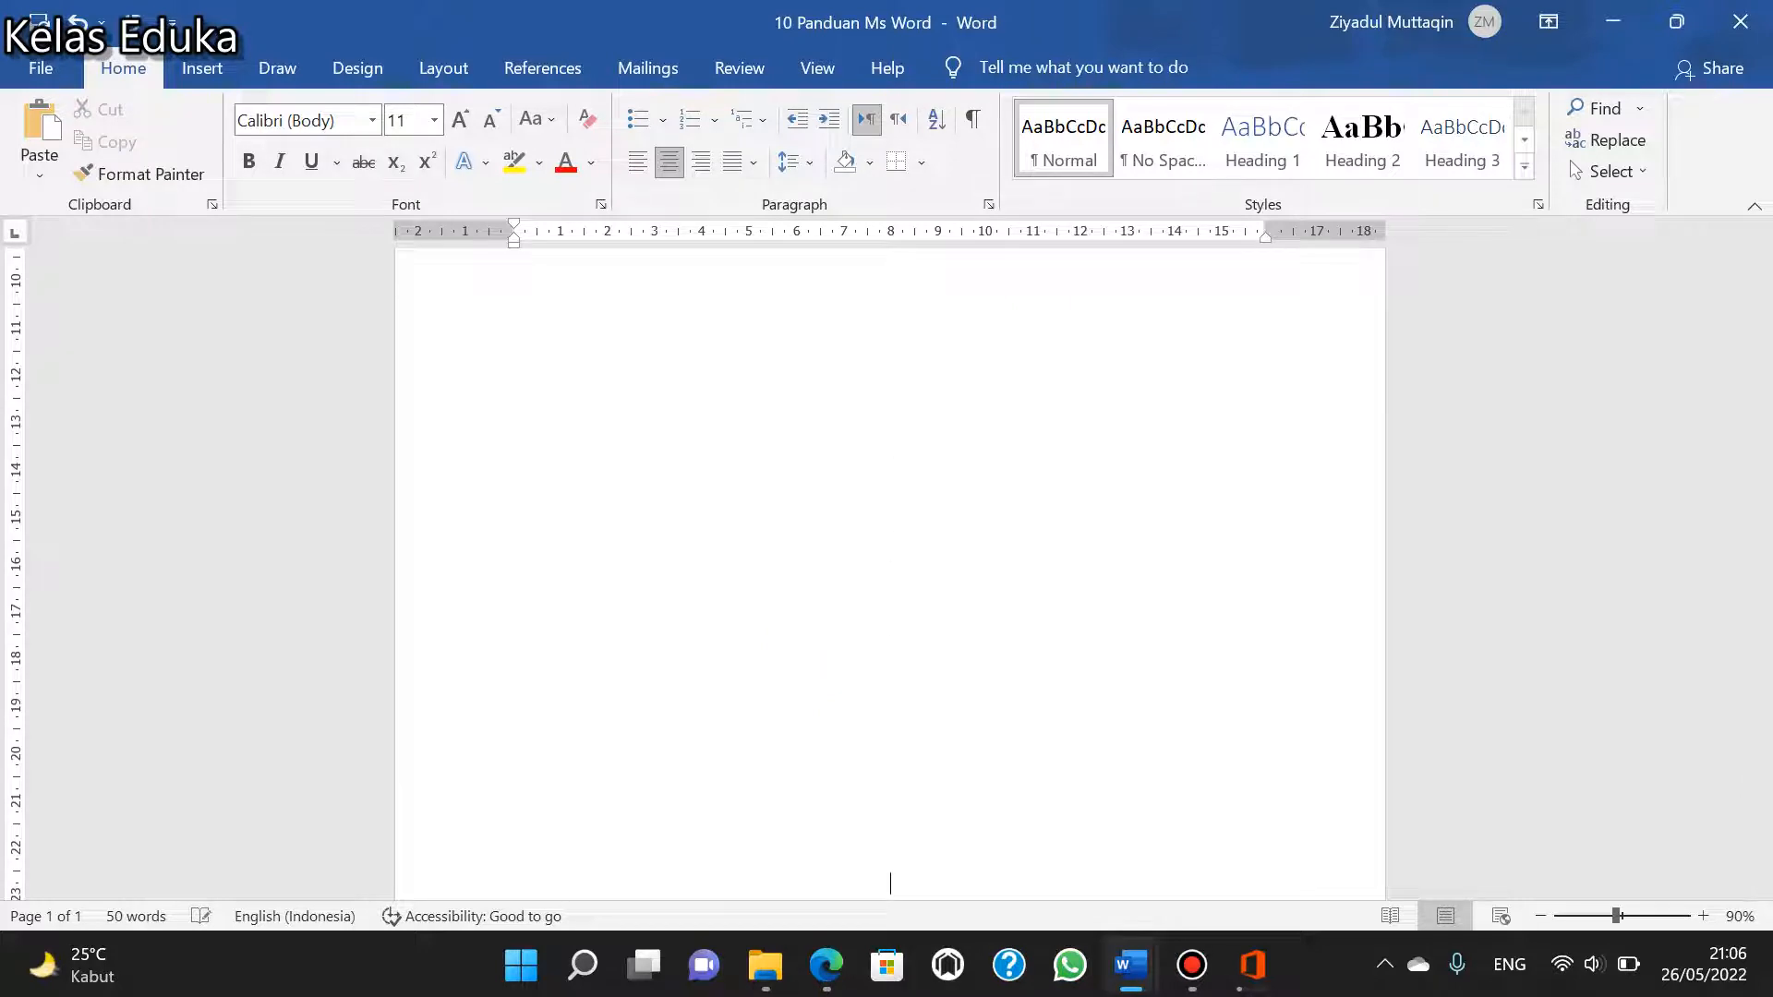
key(Return)
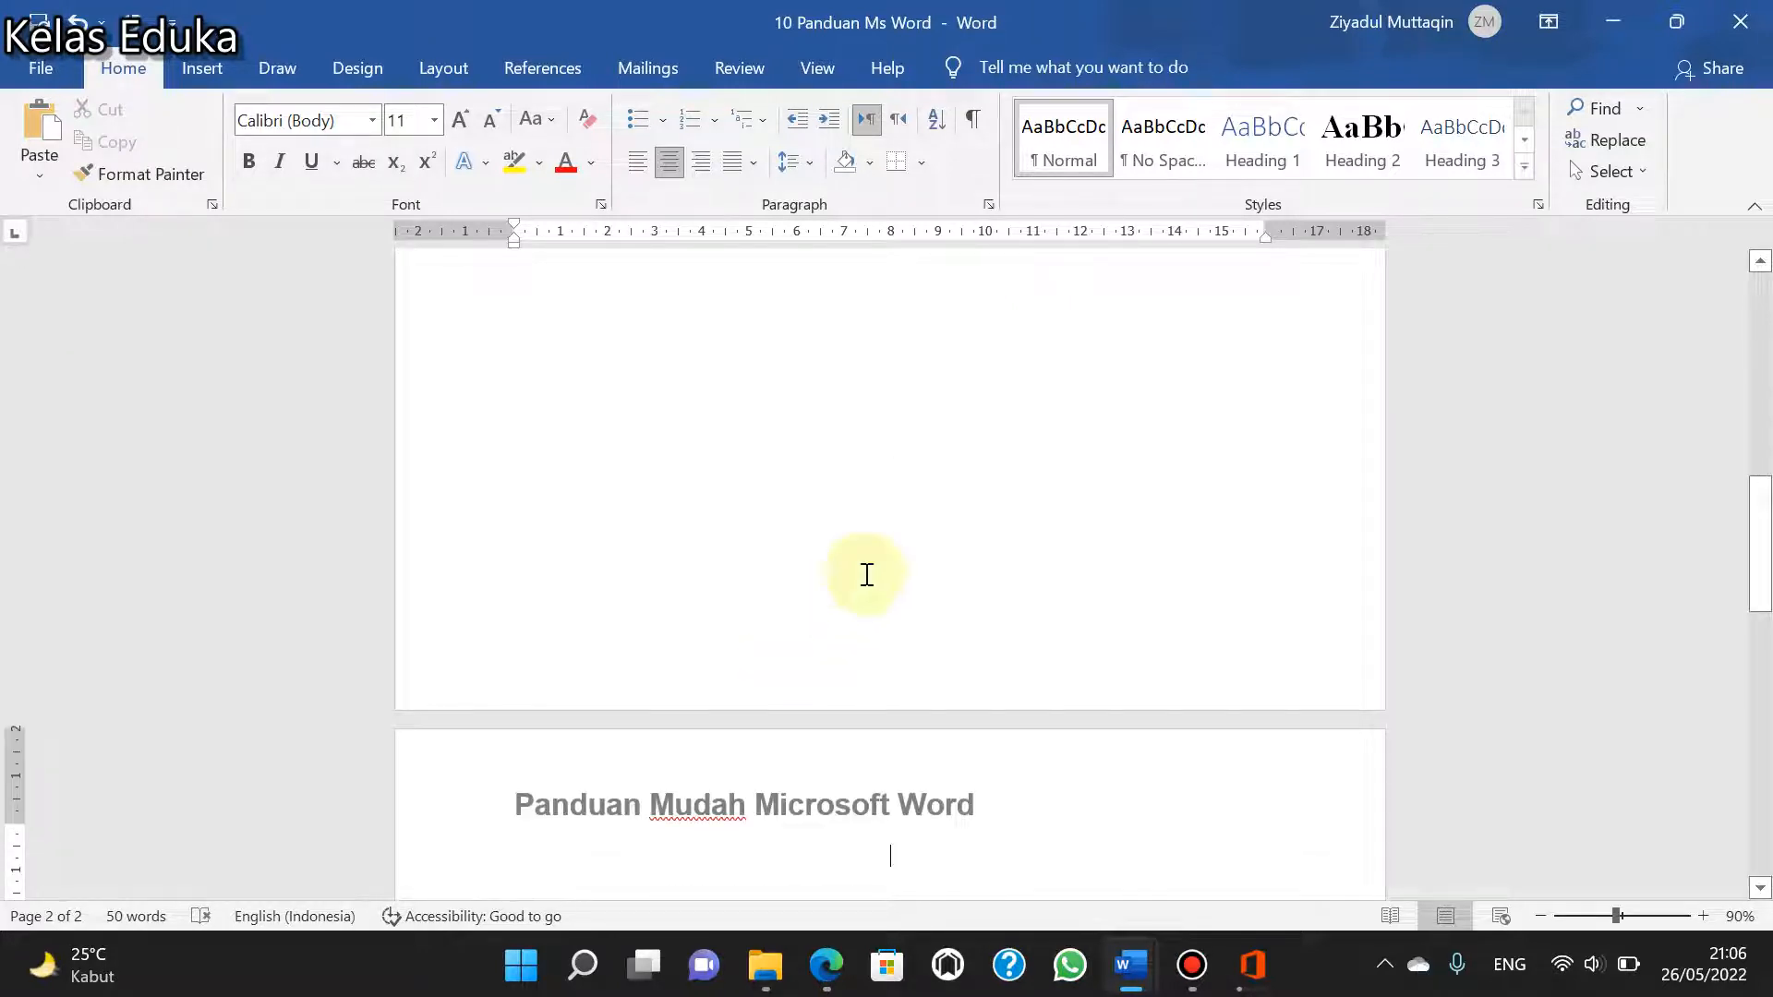
scroll(926, 625, down, 3)
click(973, 752)
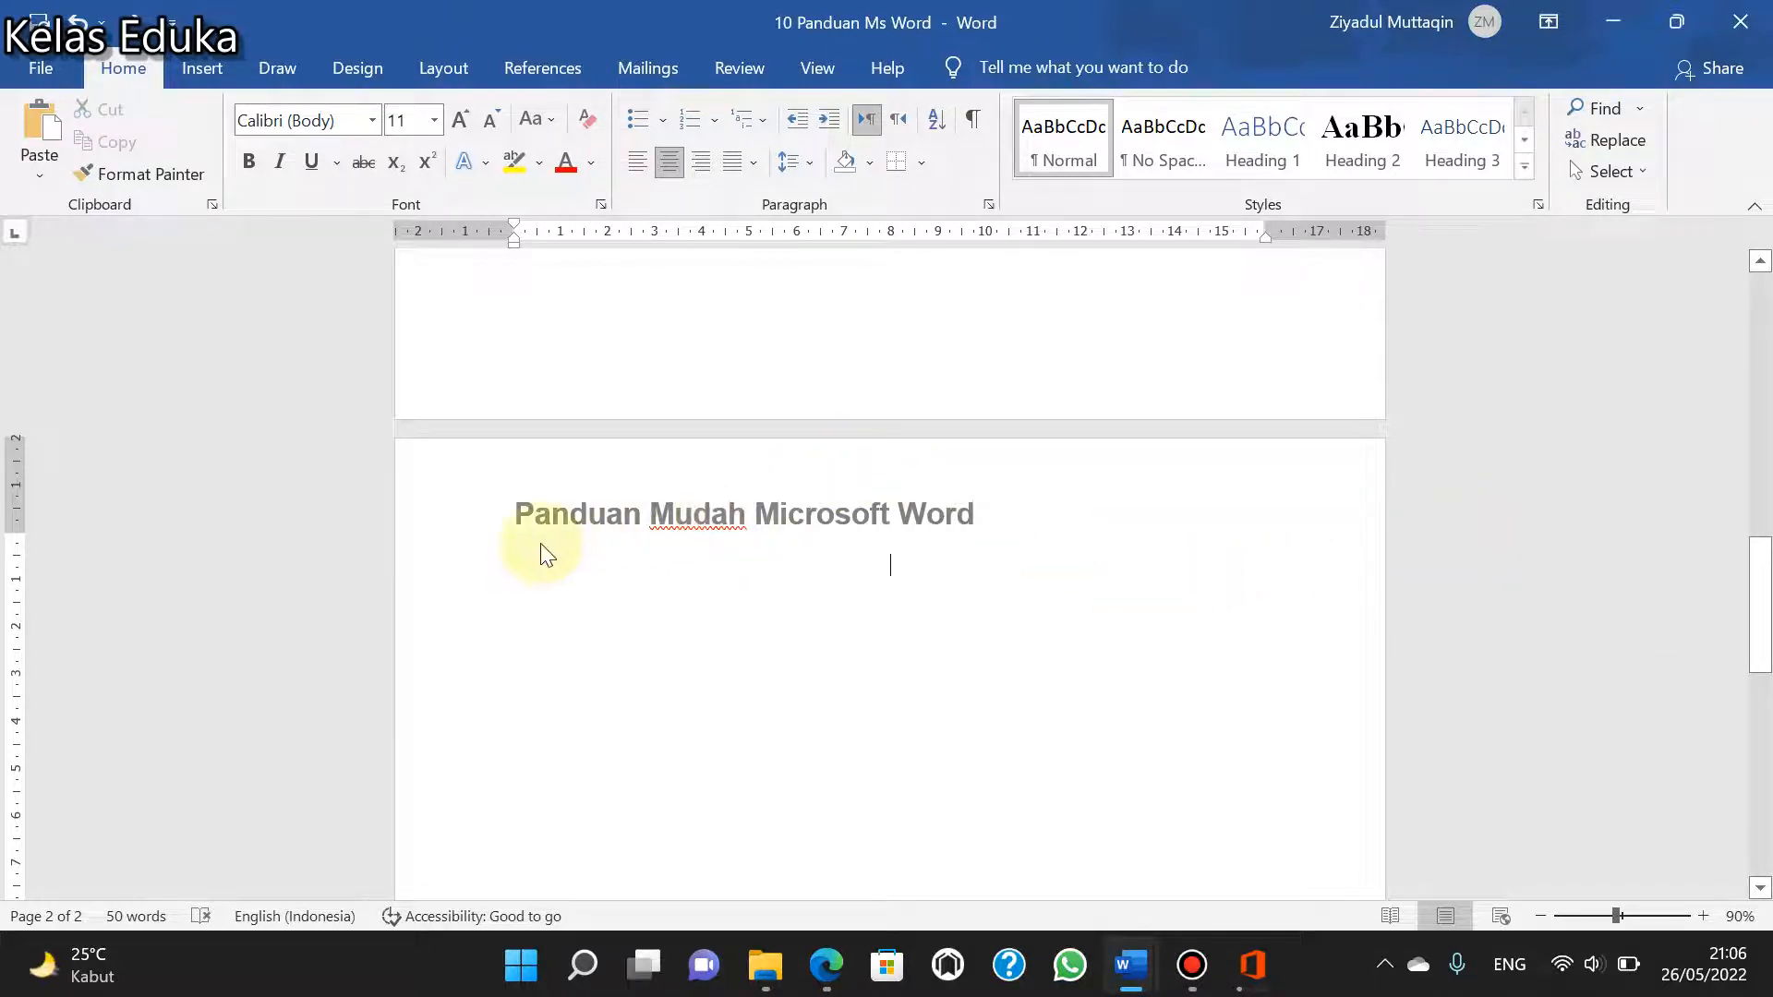
- Check the header on both pages, delete its text "Panduan Mudah Microsoft Word", and leave header editing
scroll(1064, 536, up, 13)
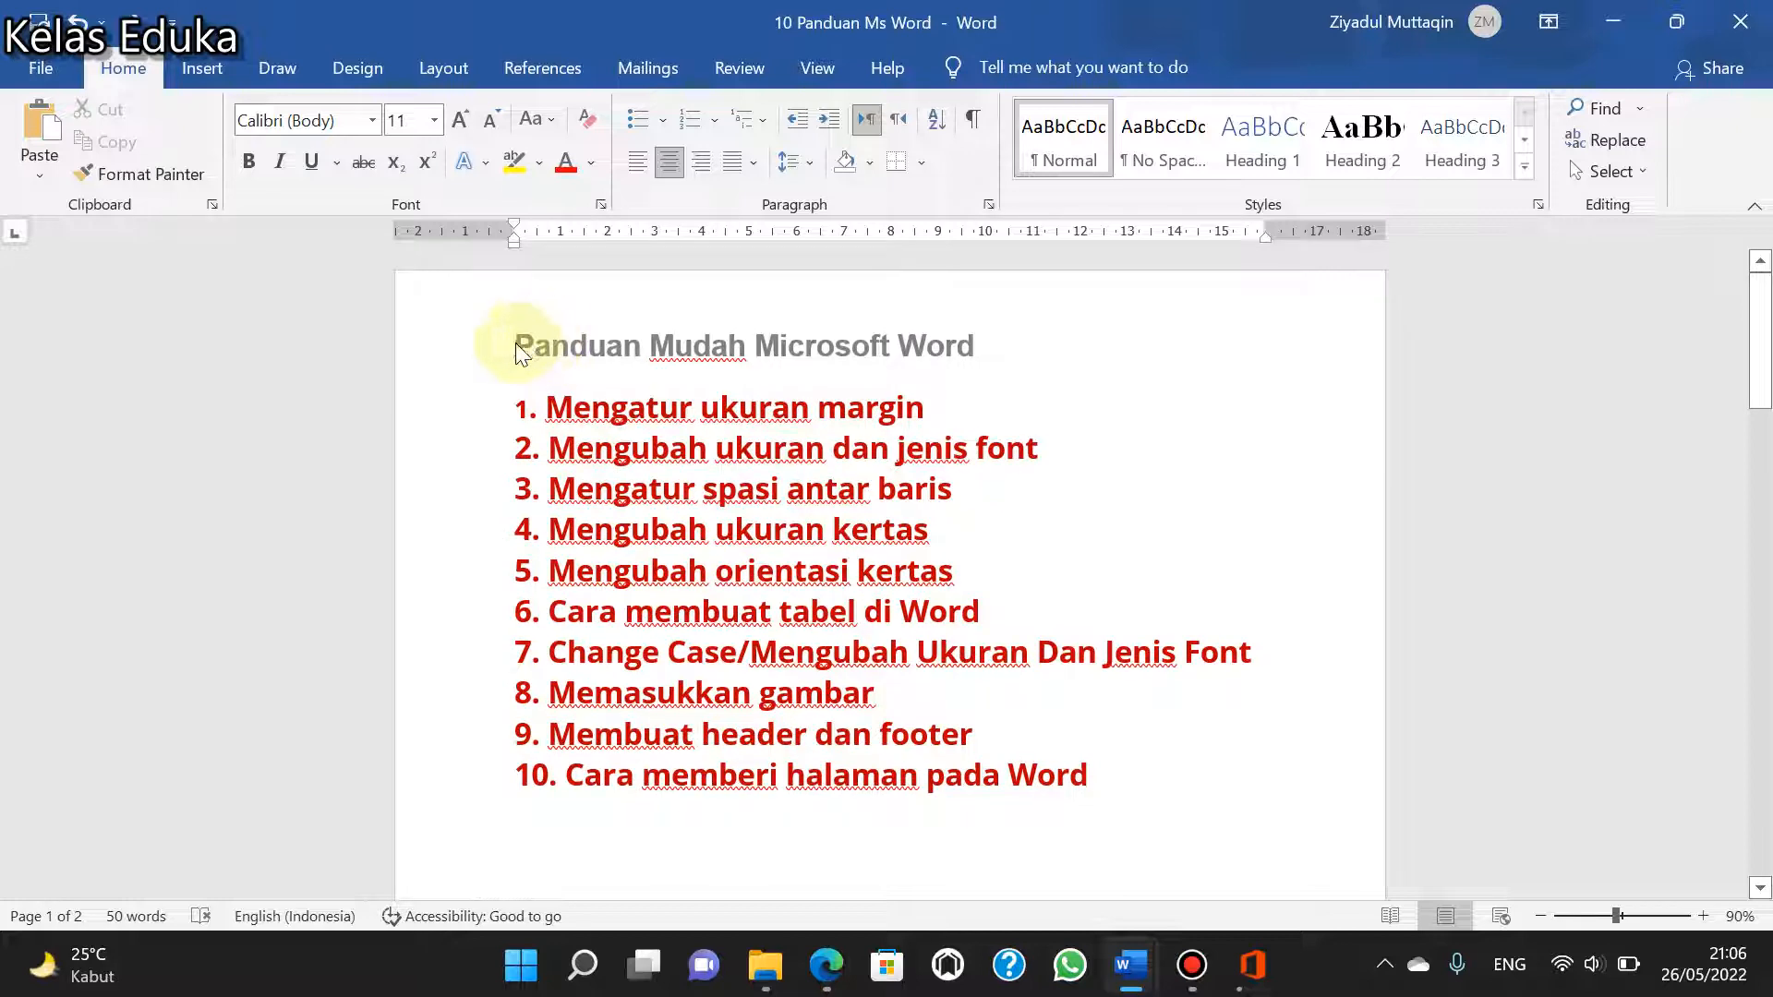
scroll(760, 557, down, 10)
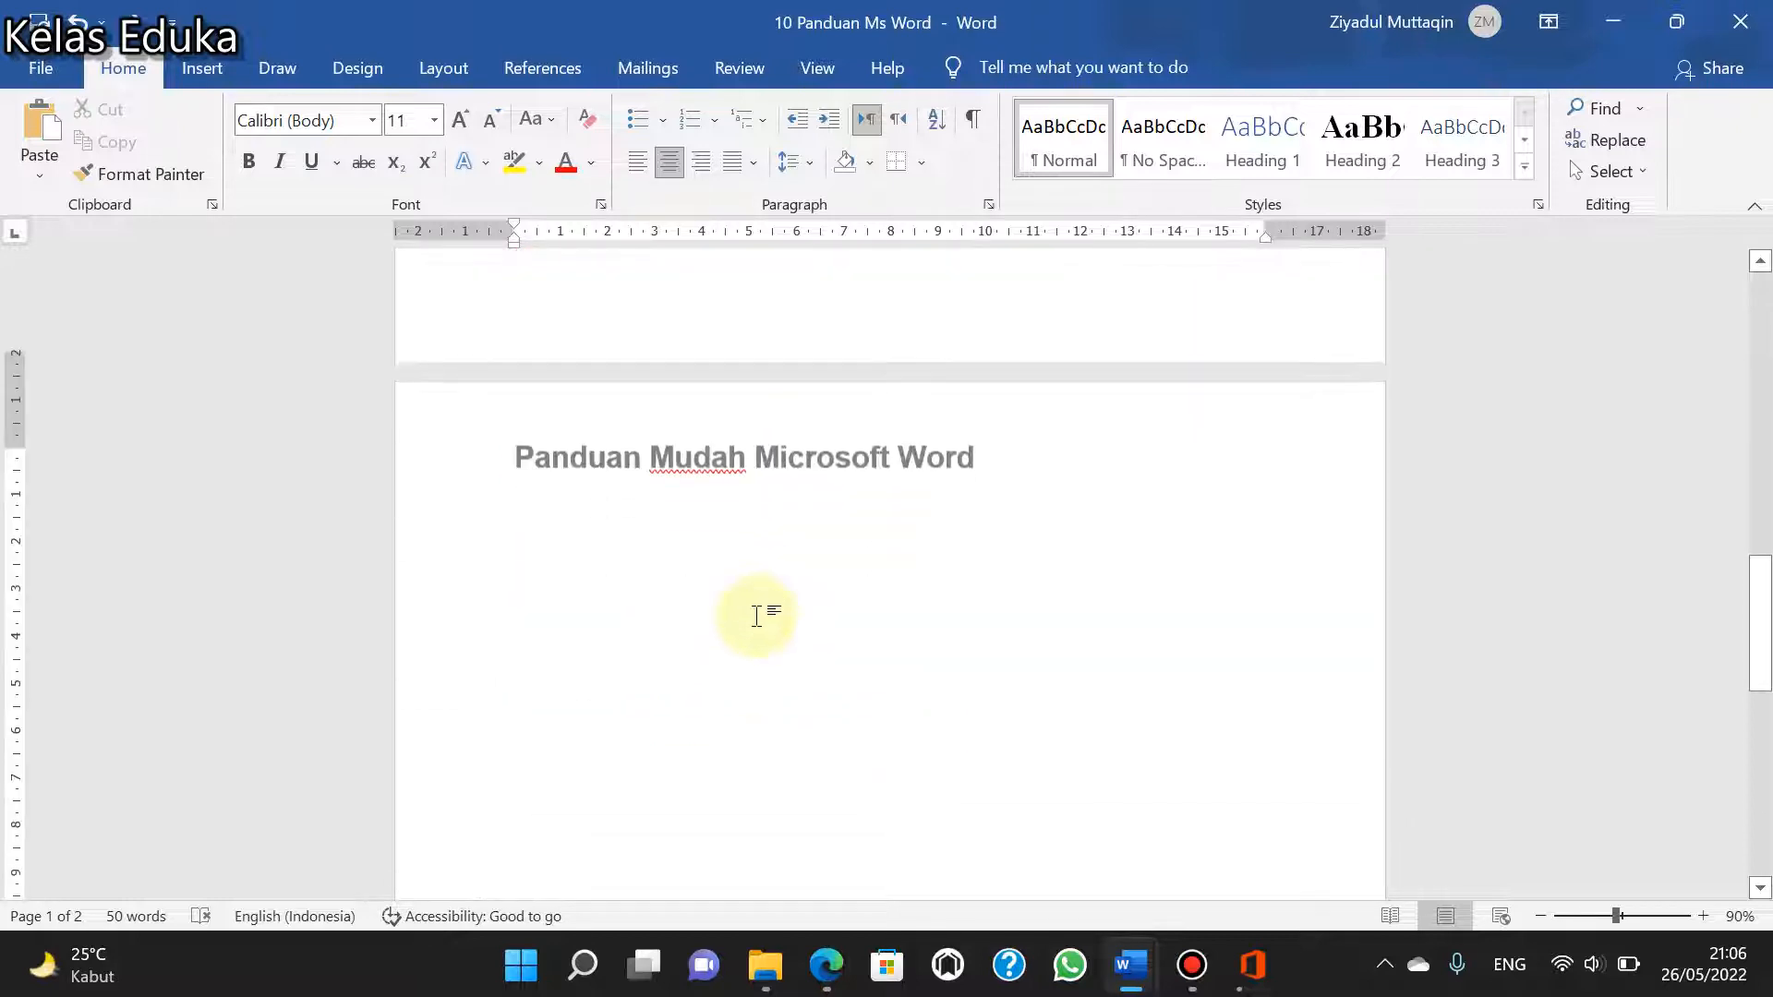
scroll(757, 616, down, 3)
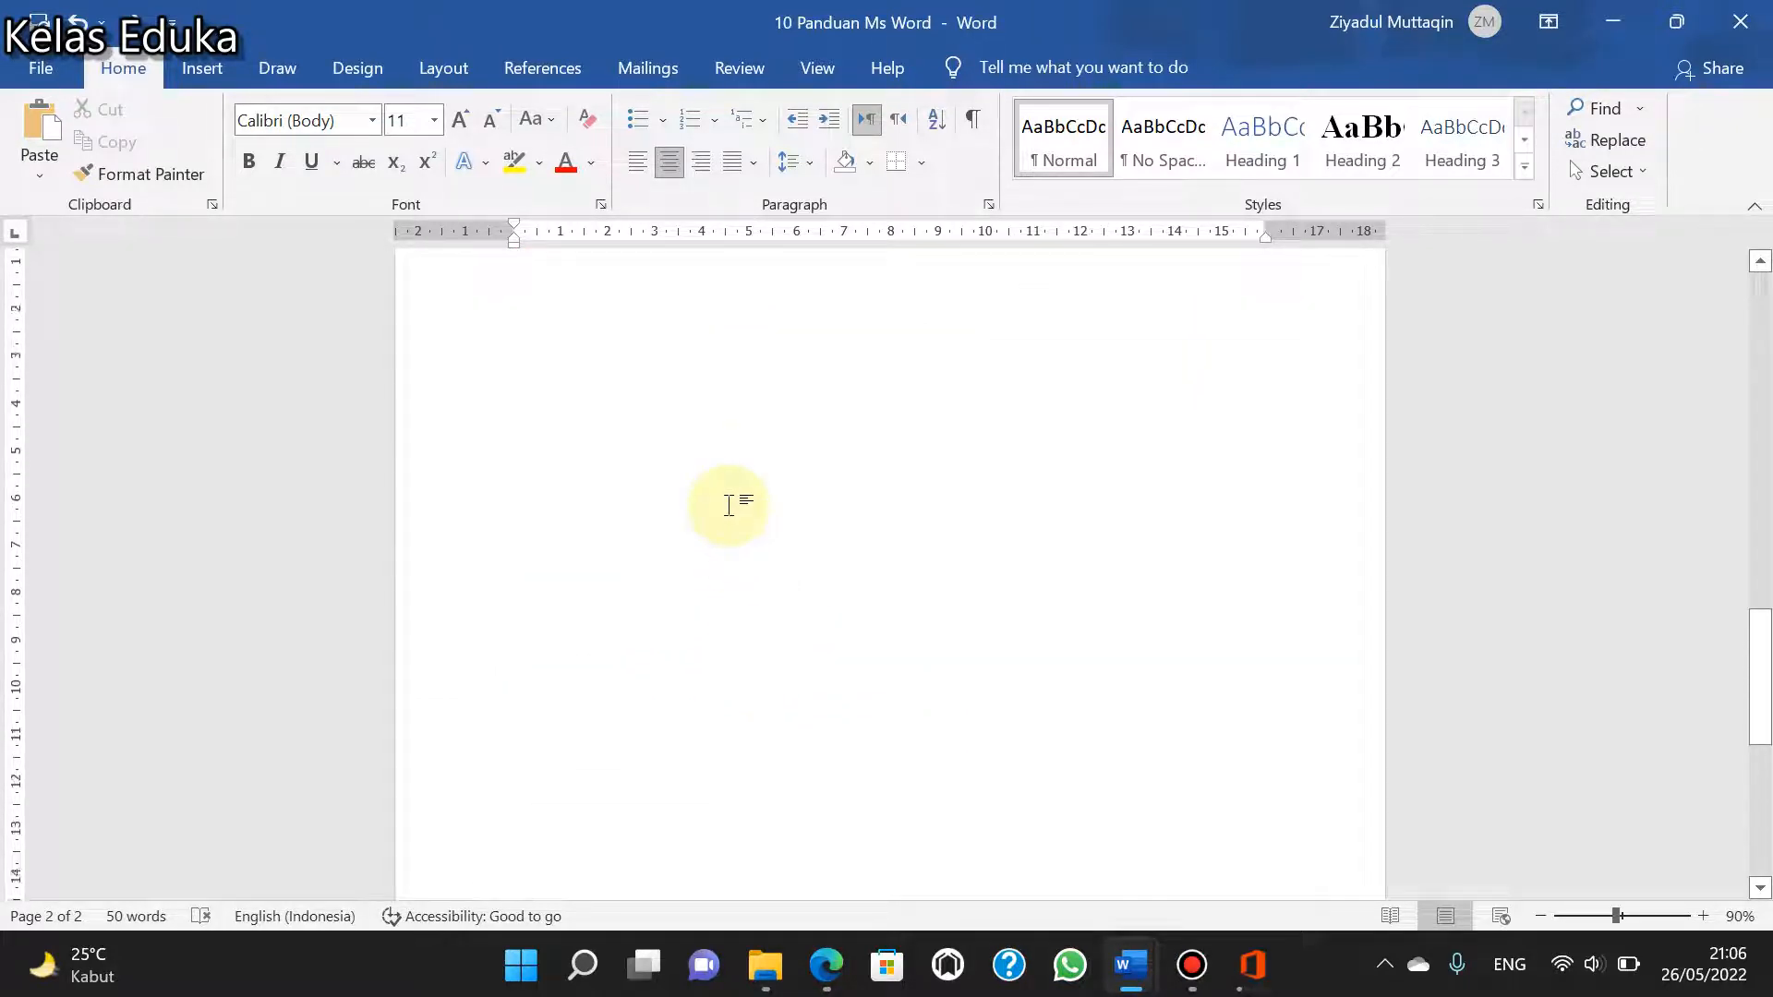
scroll(729, 505, up, 3)
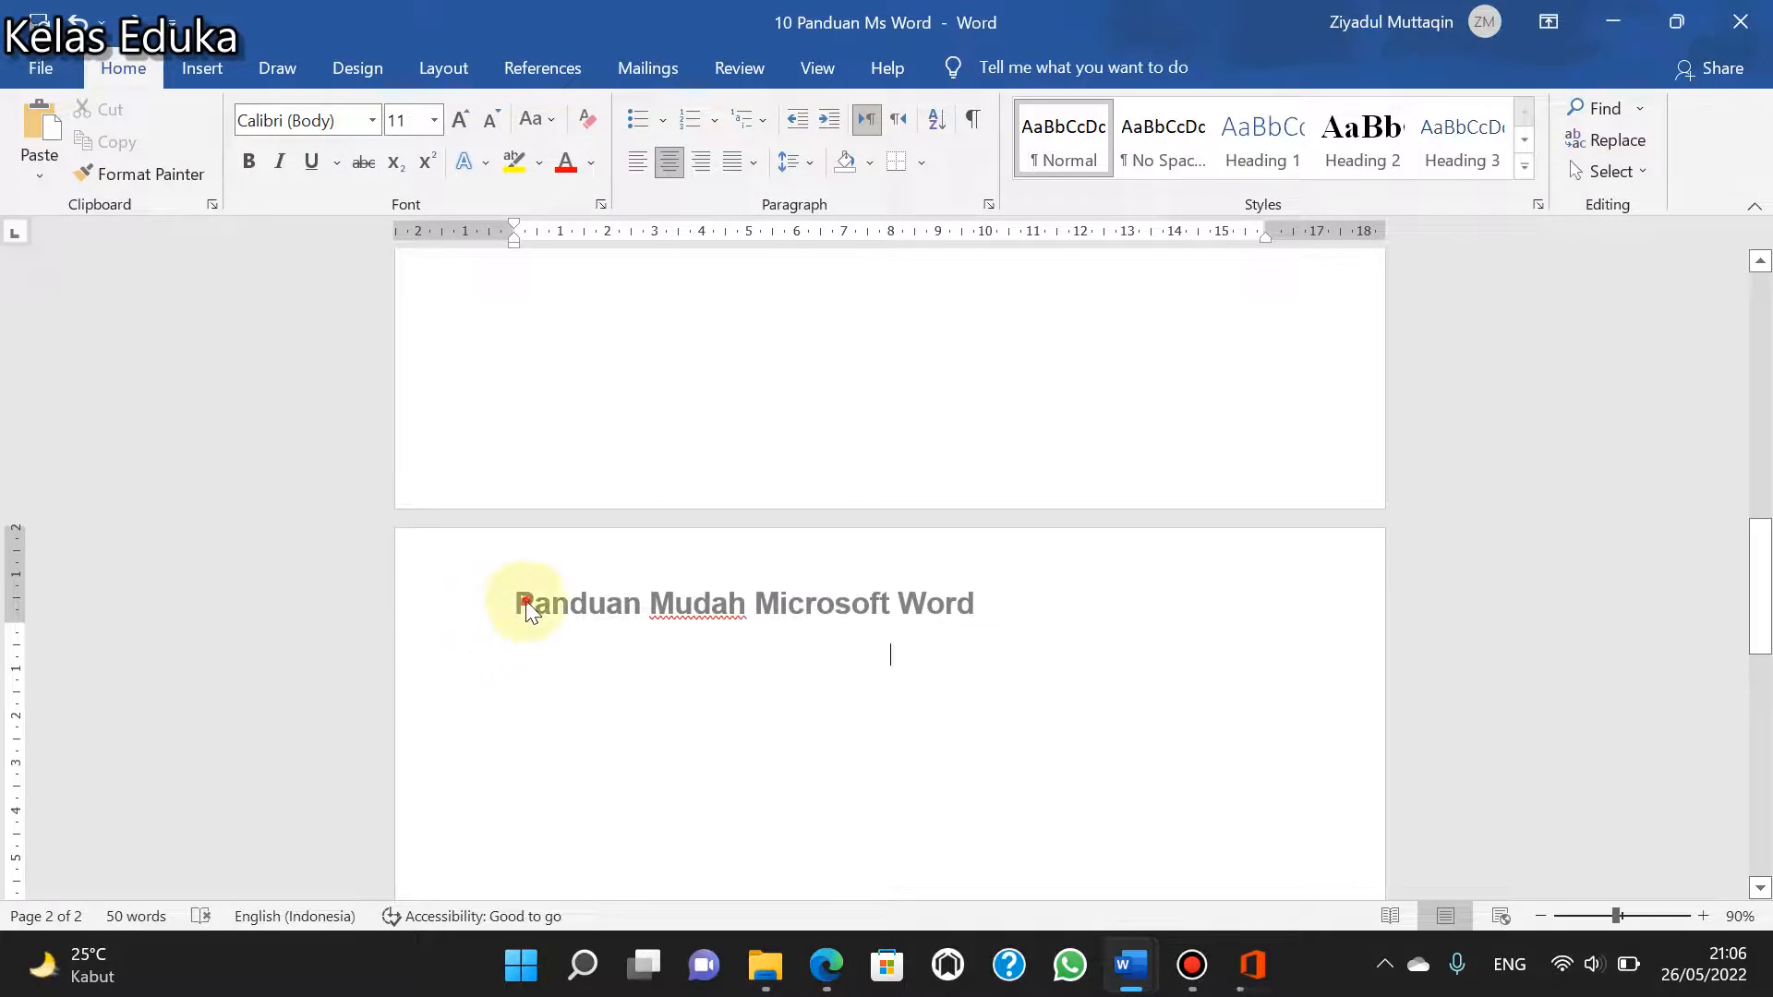
double_click(526, 604)
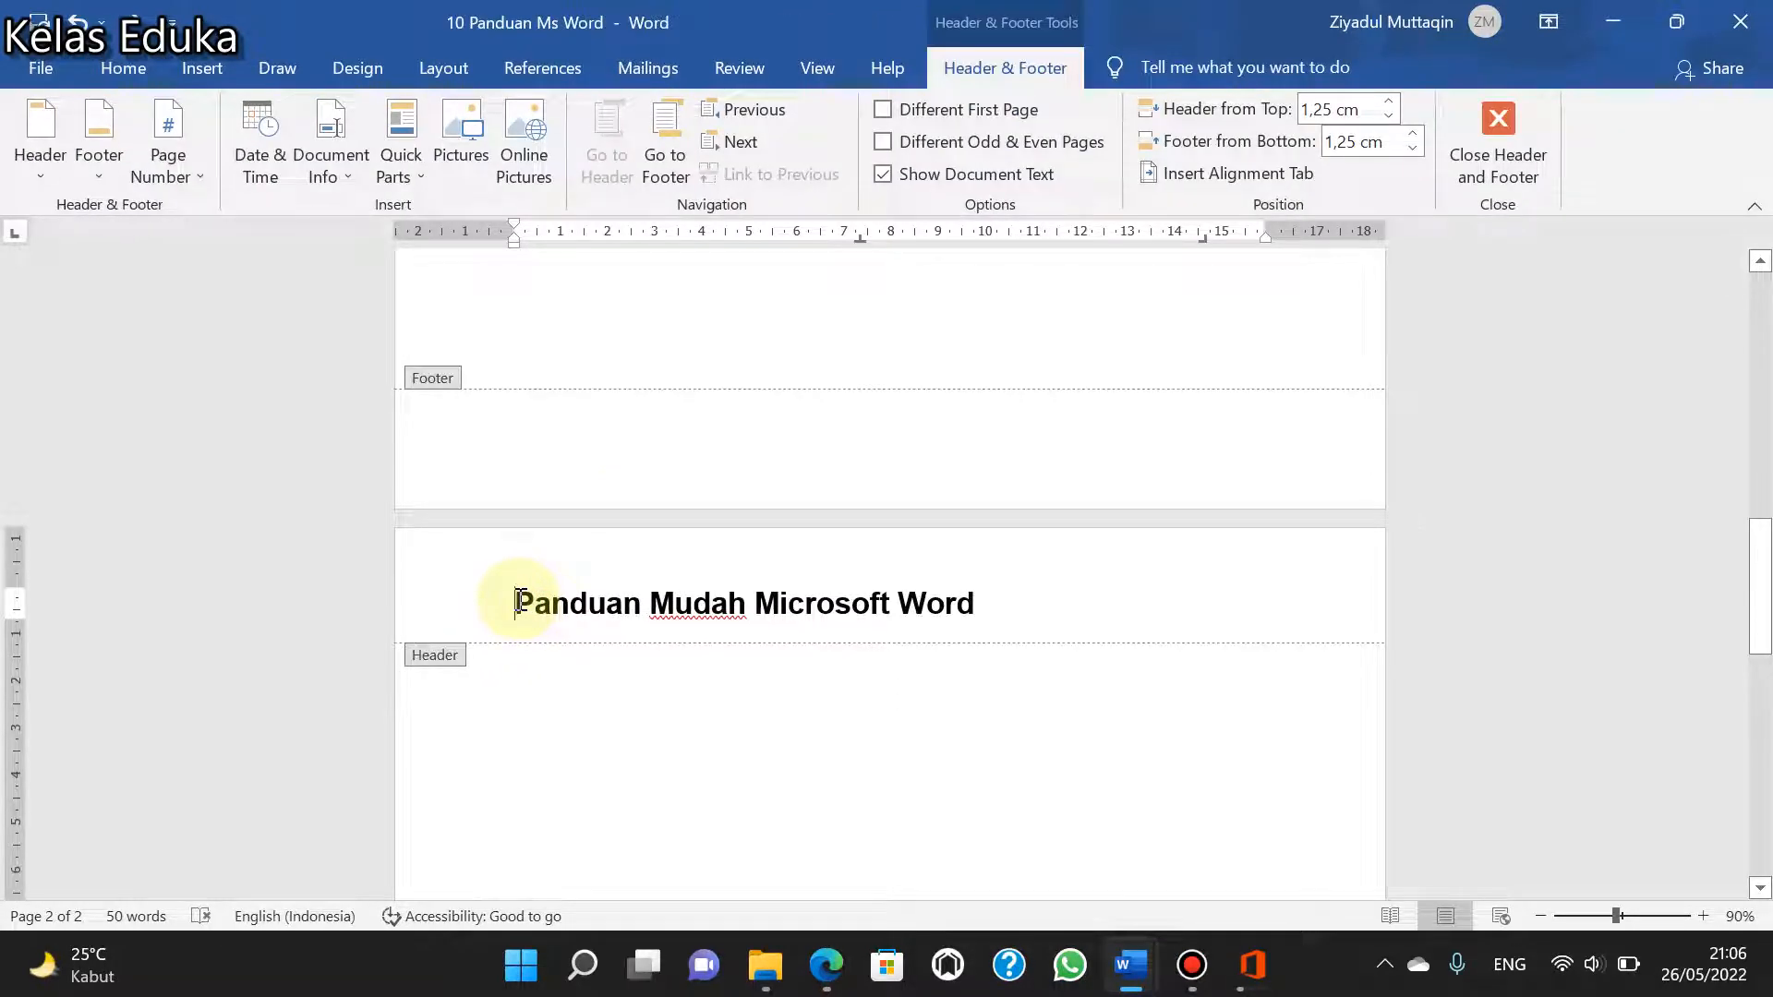
drag(518, 602, 1088, 617)
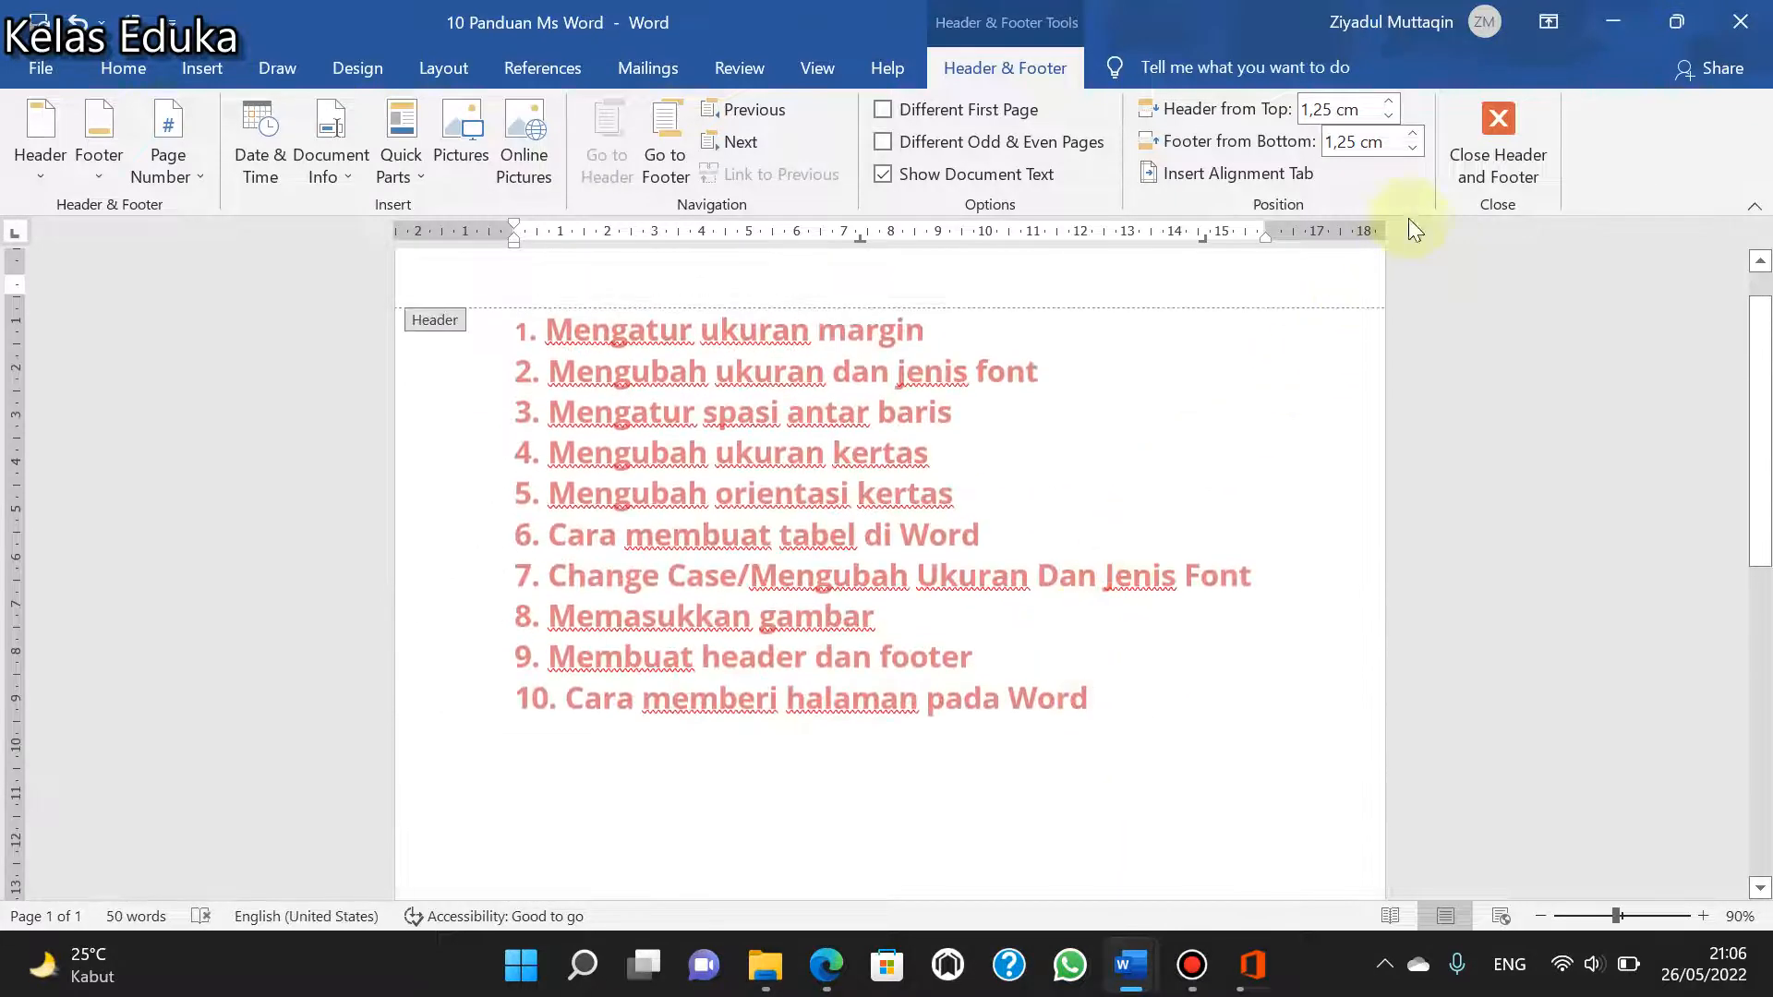
click(1498, 146)
- Highlight part of the word "footer" in list item 9 and insert a Blank footer in the document
scroll(1155, 369, up, 3)
scroll(1108, 379, up, 2)
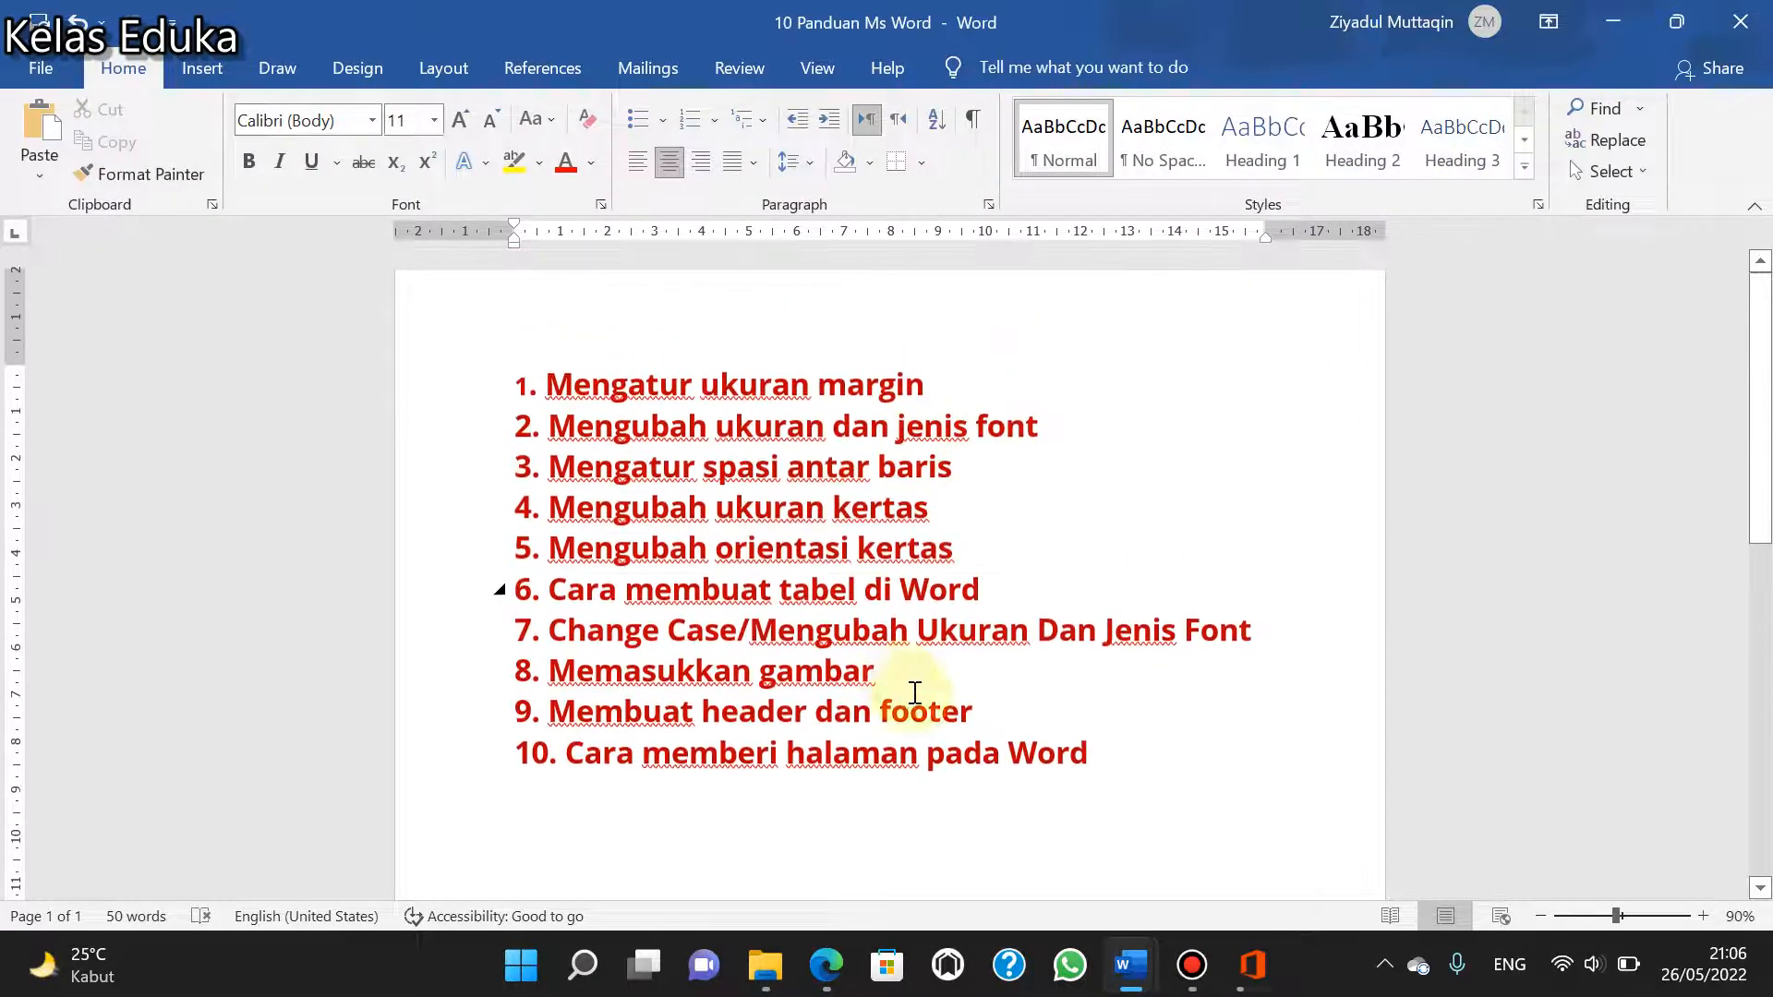
drag(989, 724, 899, 729)
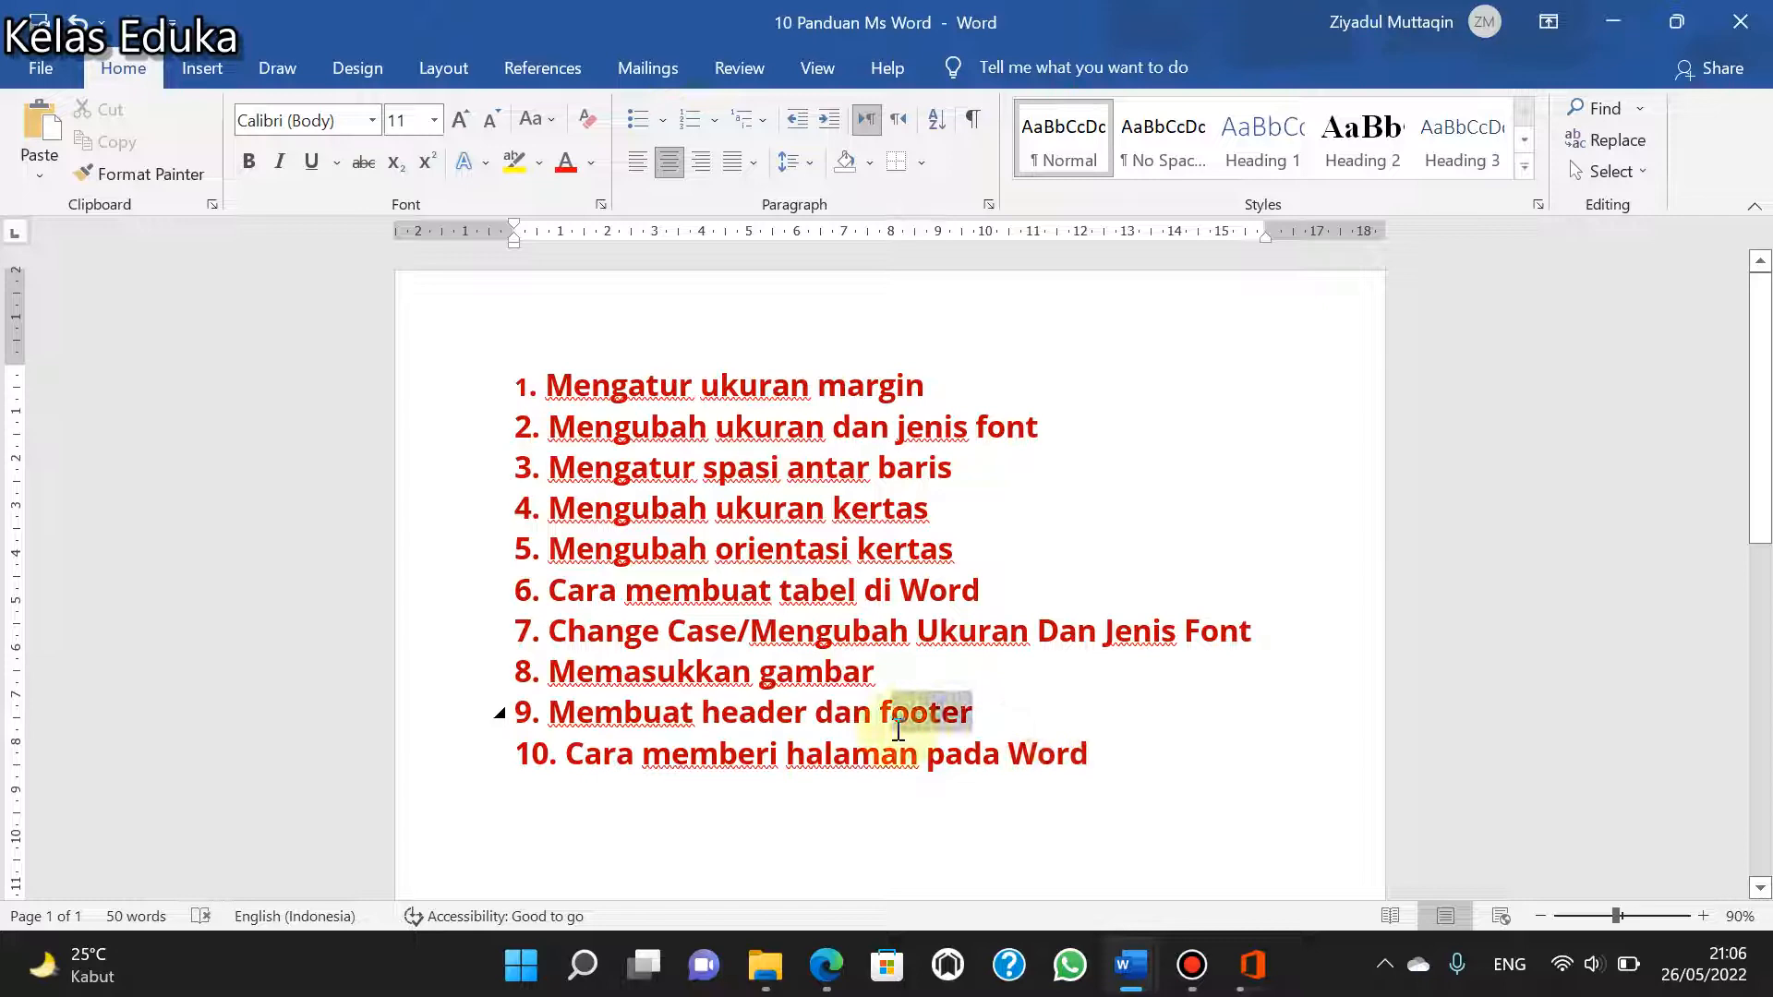
click(202, 67)
click(1224, 139)
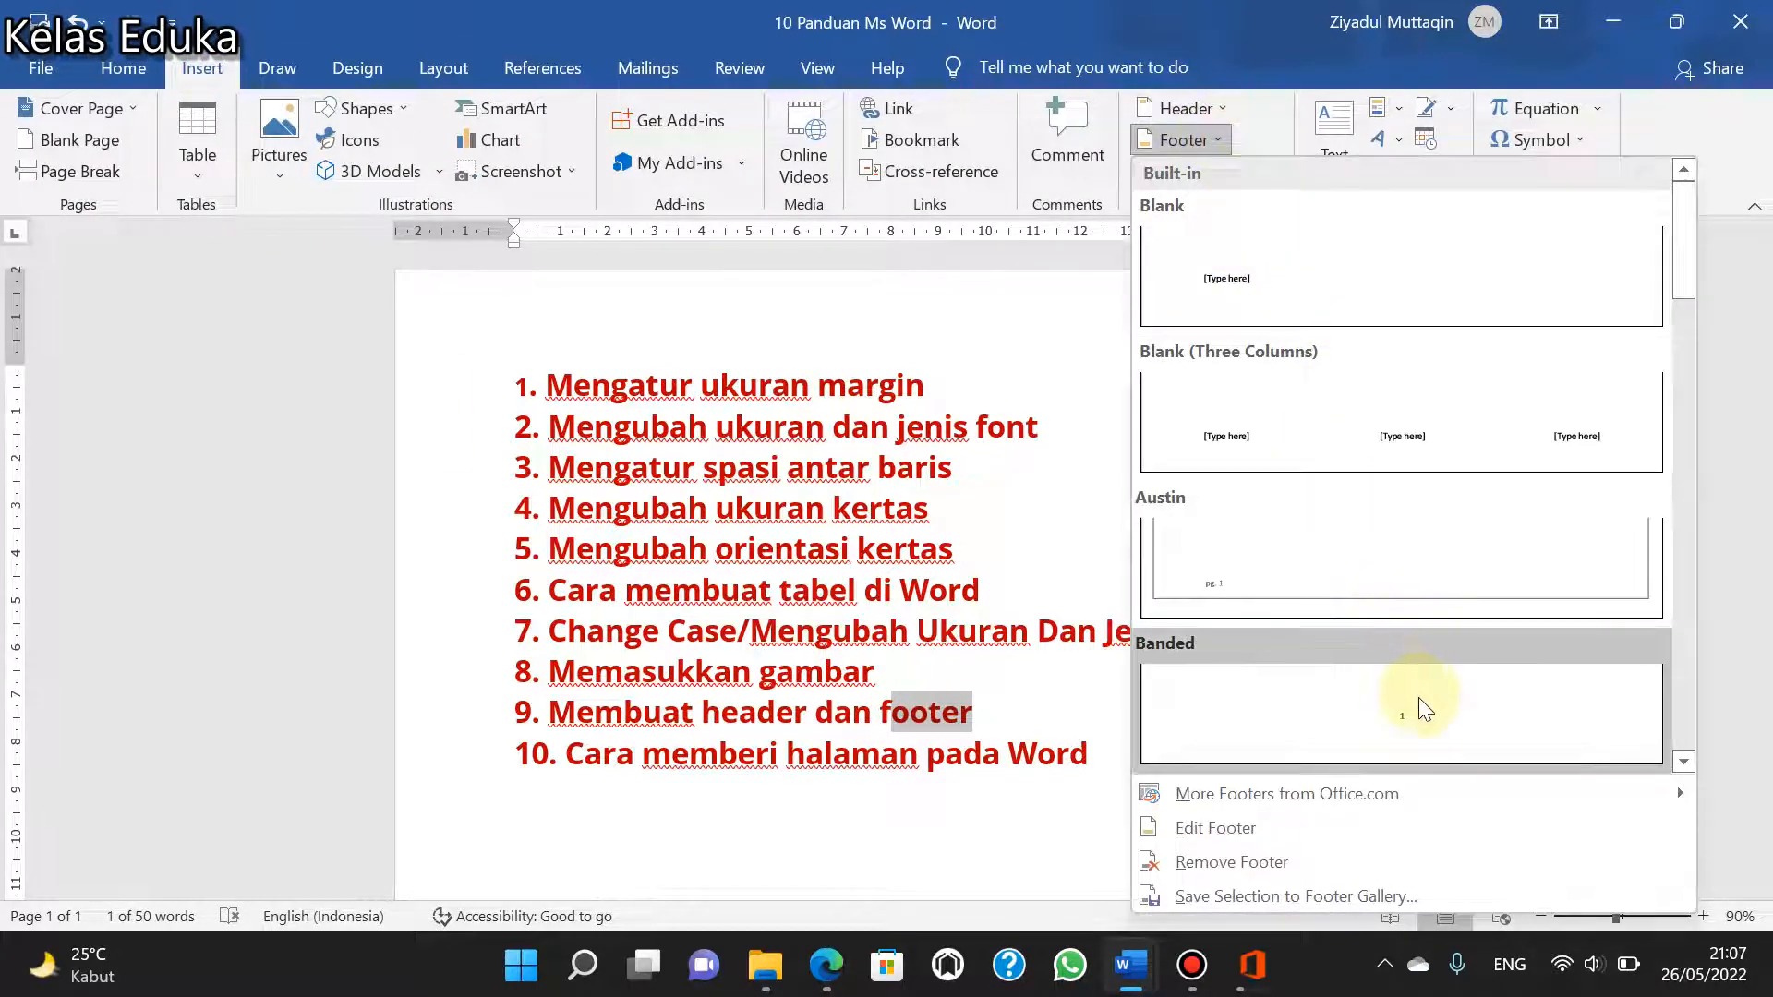
click(1251, 290)
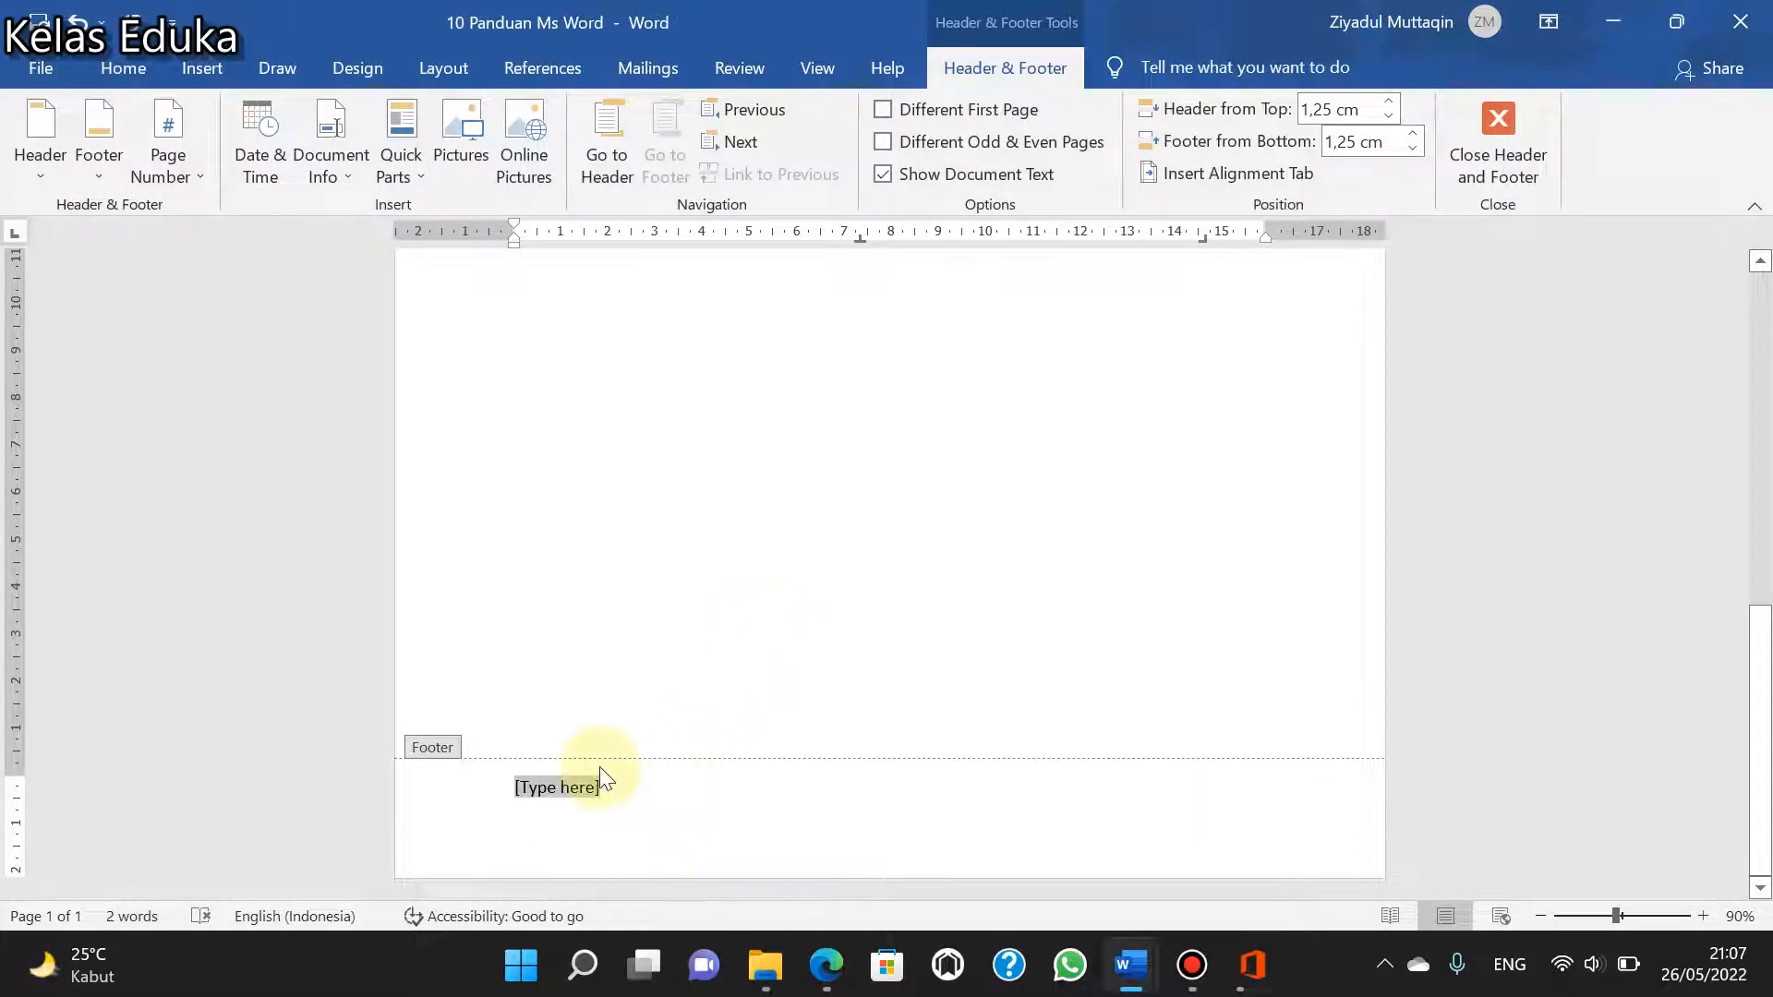
- Select the footer's "[Type here]" placeholder line and leave footer editing
click(589, 802)
double_click(589, 802)
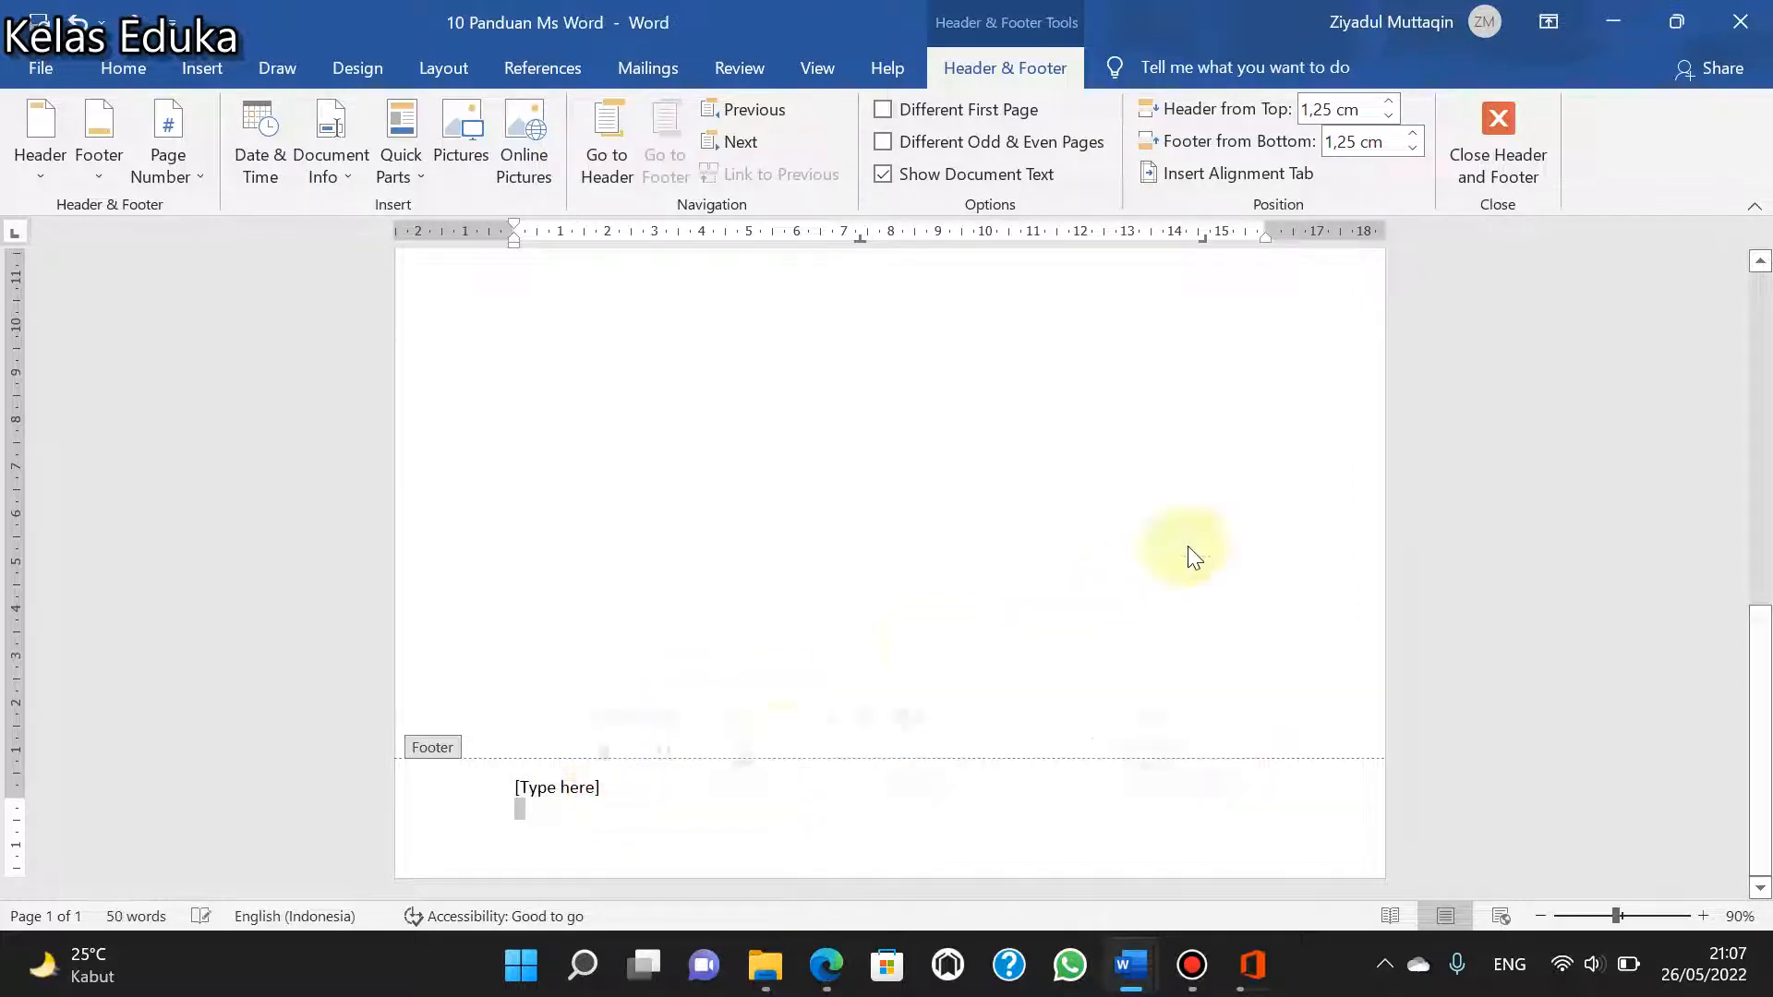
click(625, 791)
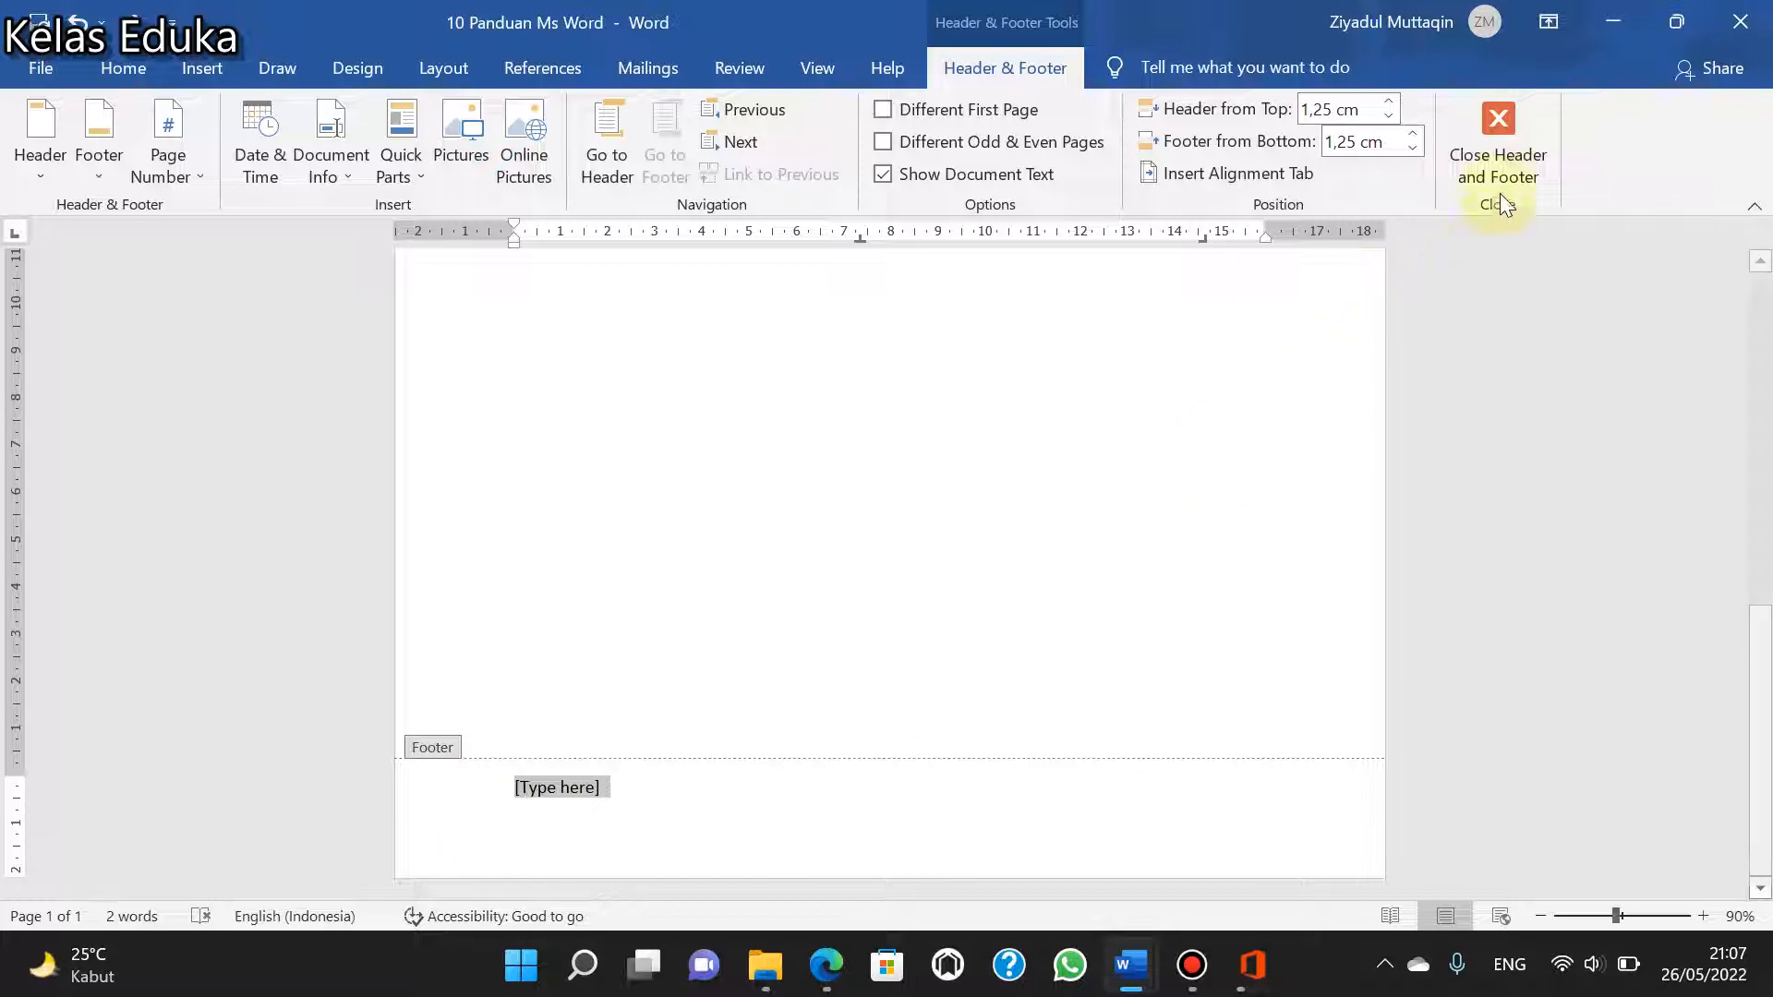
click(1503, 162)
- Select list item 10 and examine the page number options, including Bottom of Page and Current Position styles, then dismiss them
scroll(1084, 429, up, 2)
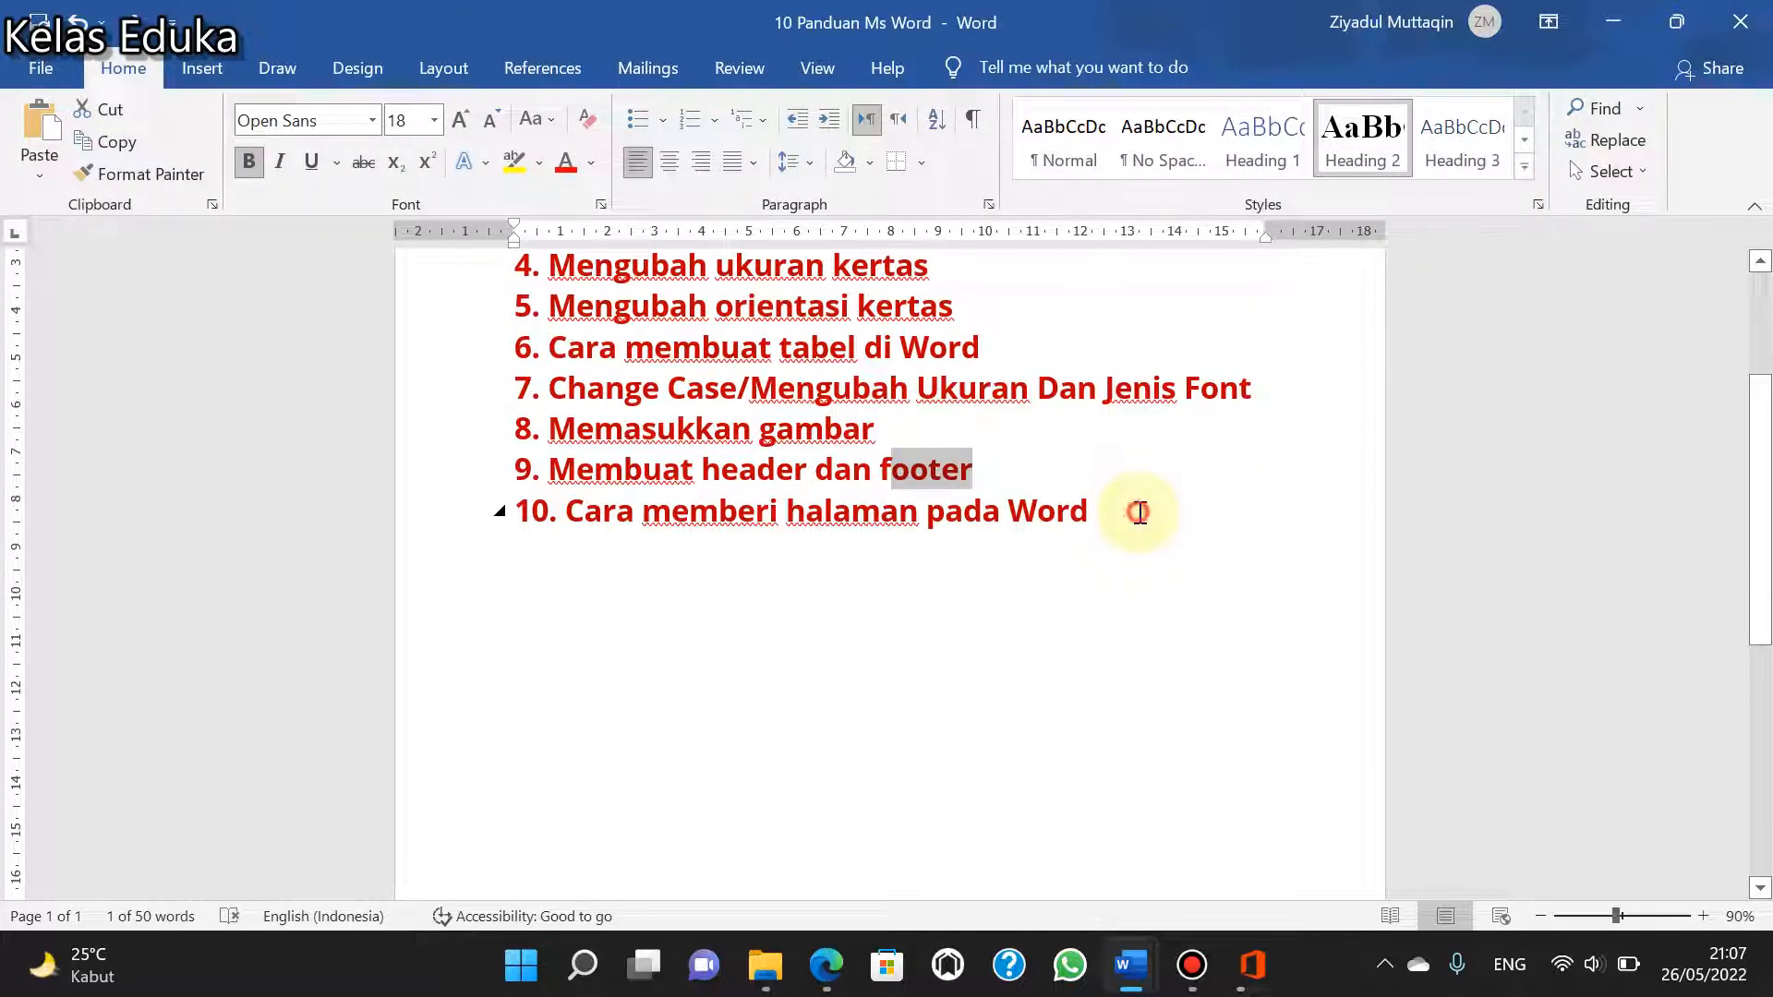
drag(1139, 512, 507, 513)
click(211, 75)
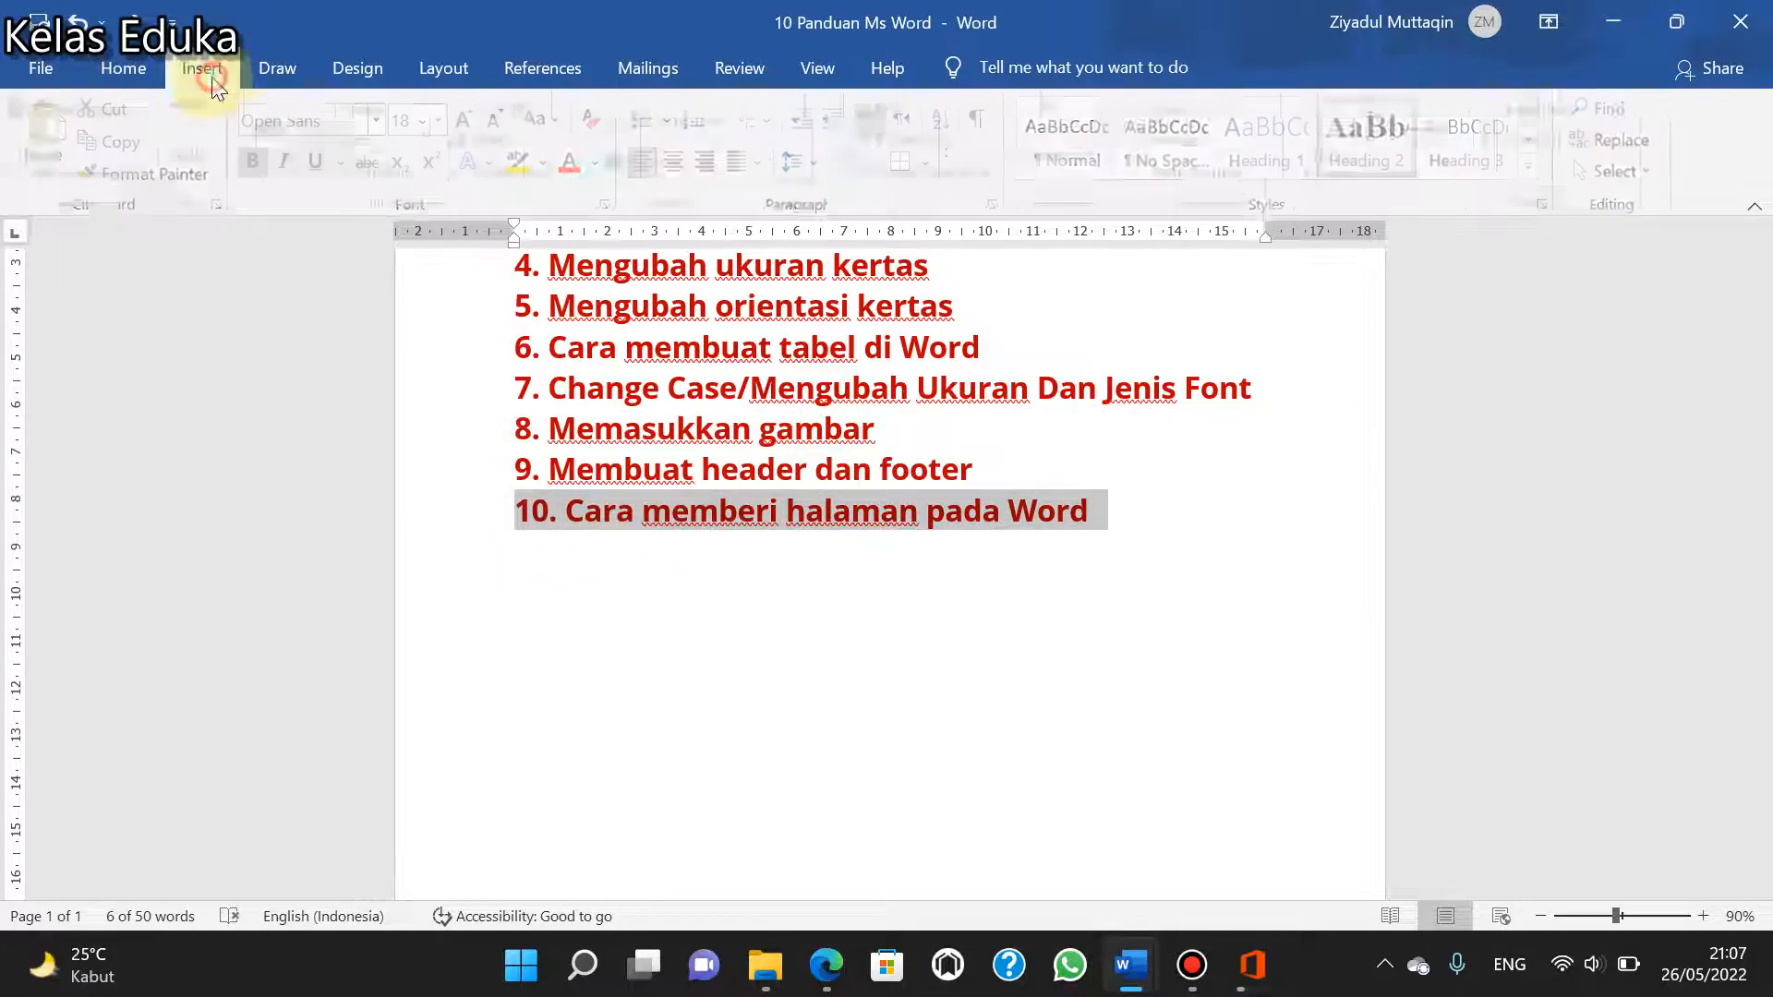
click(1269, 173)
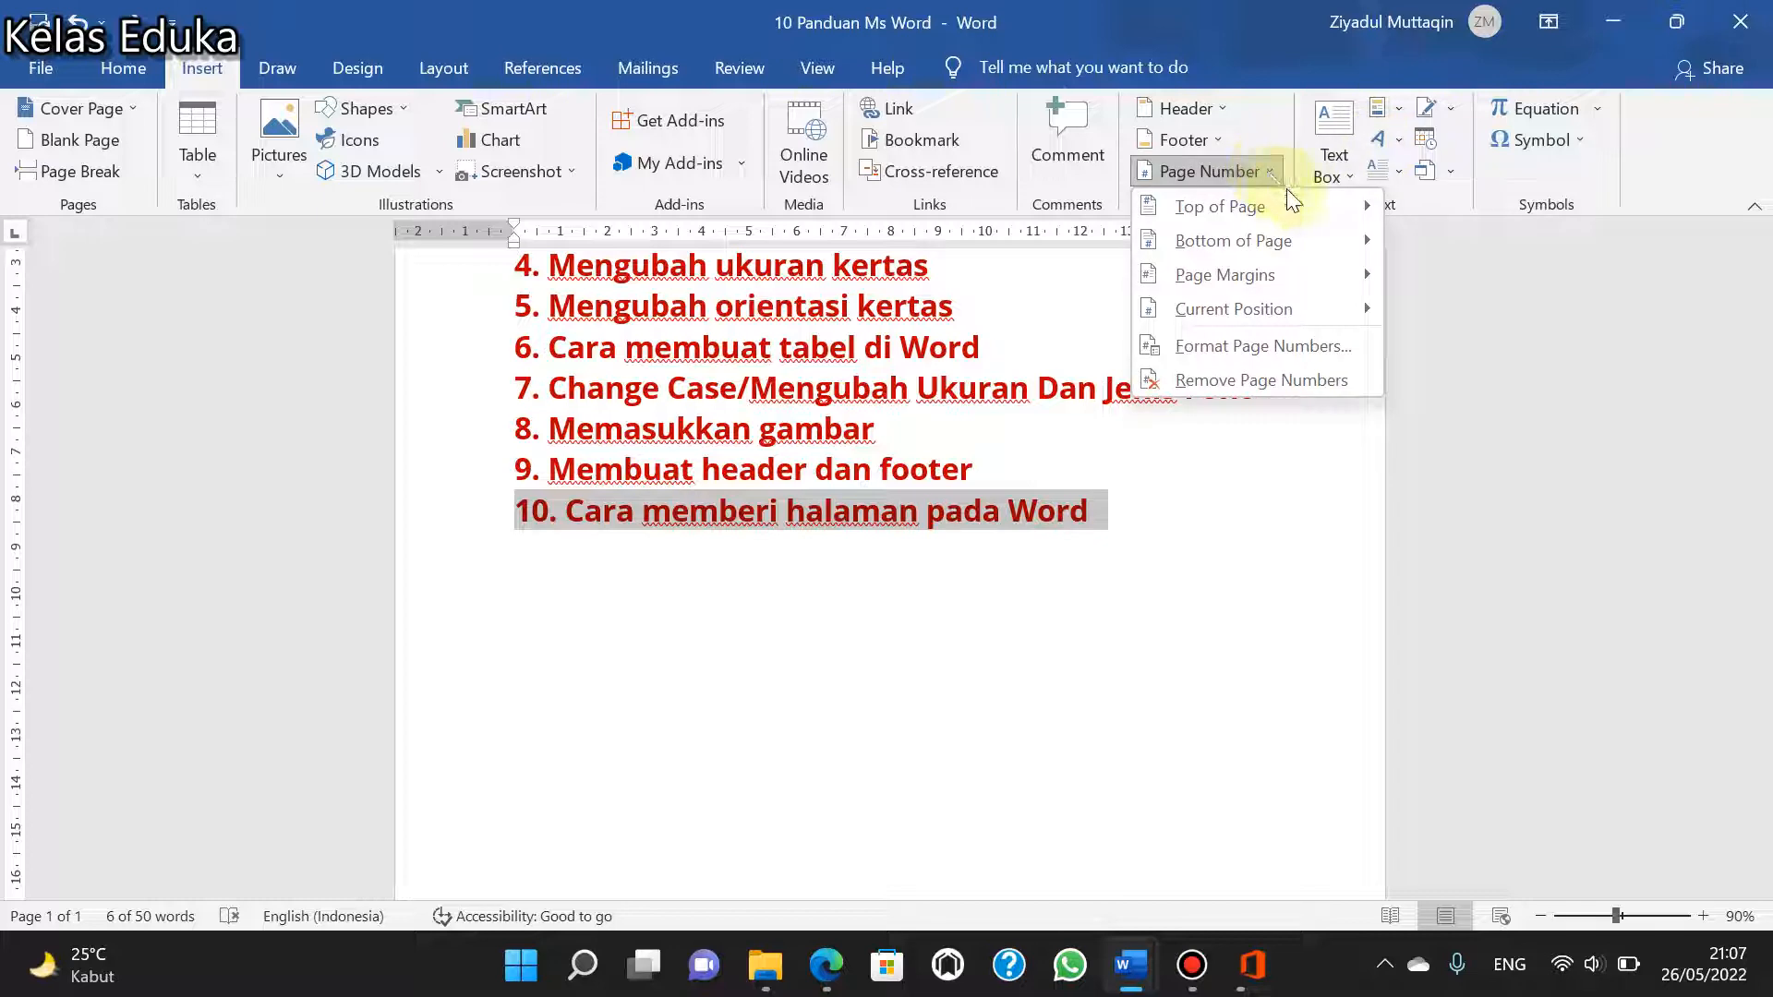
click(1299, 201)
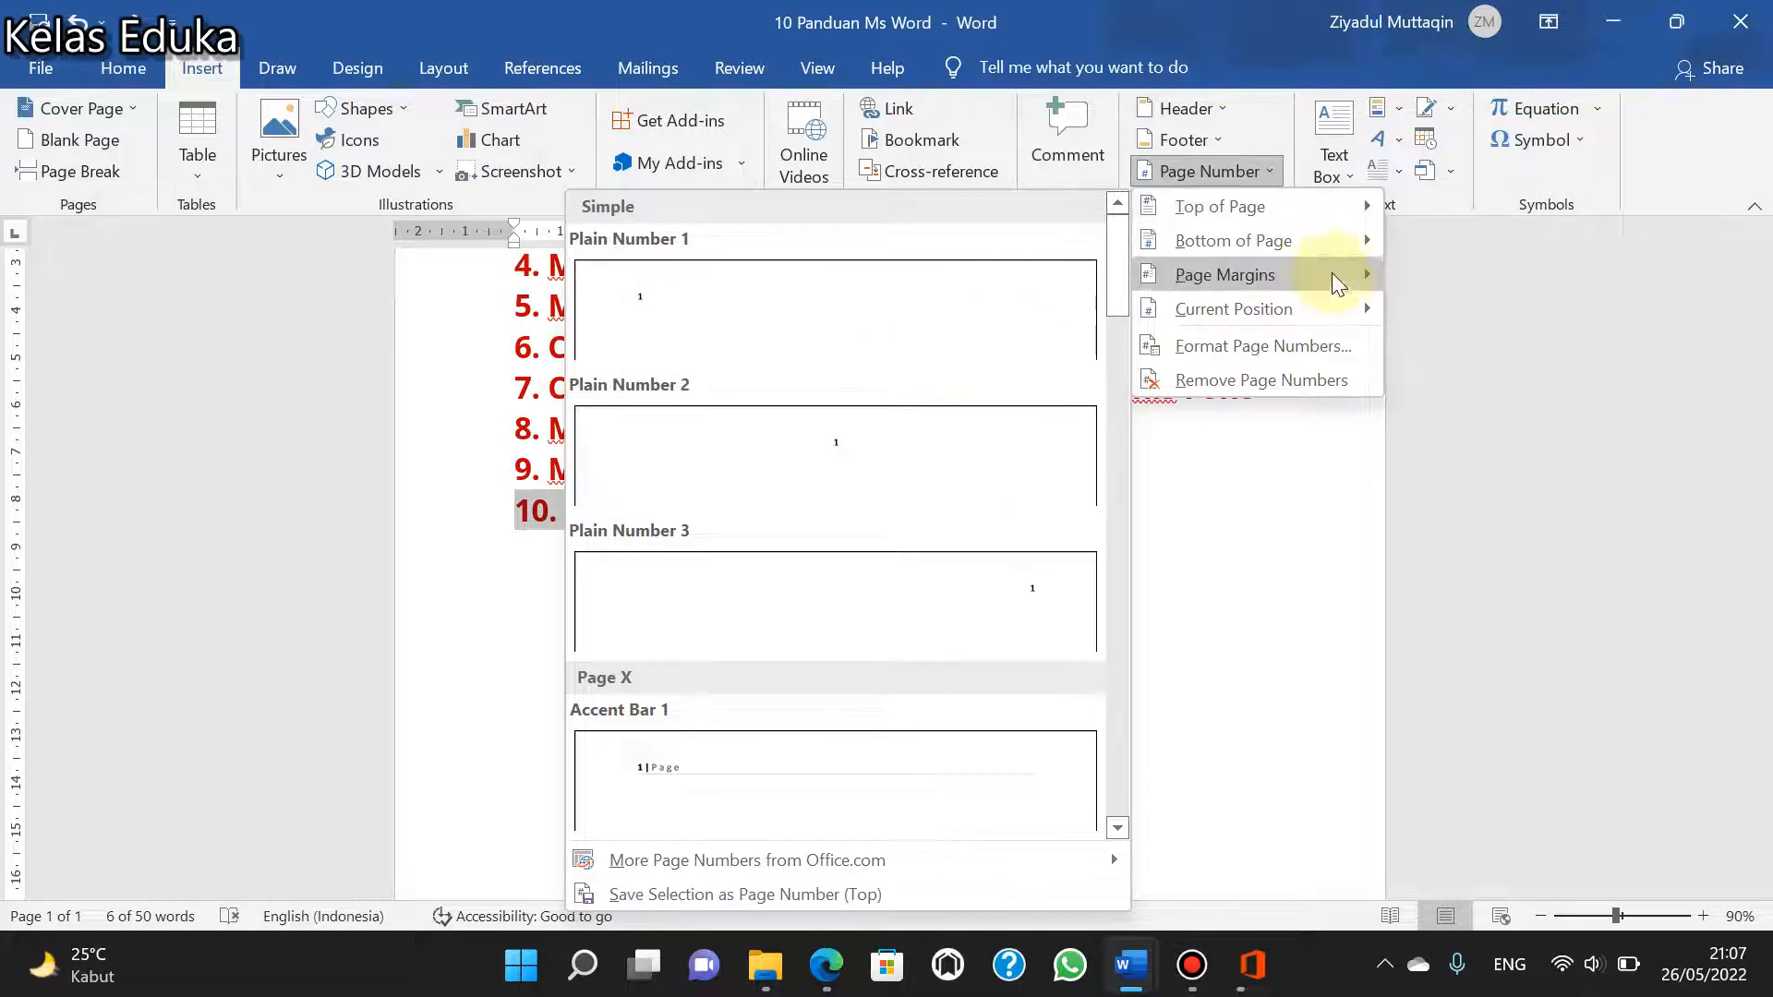
mouse_move(1337, 247)
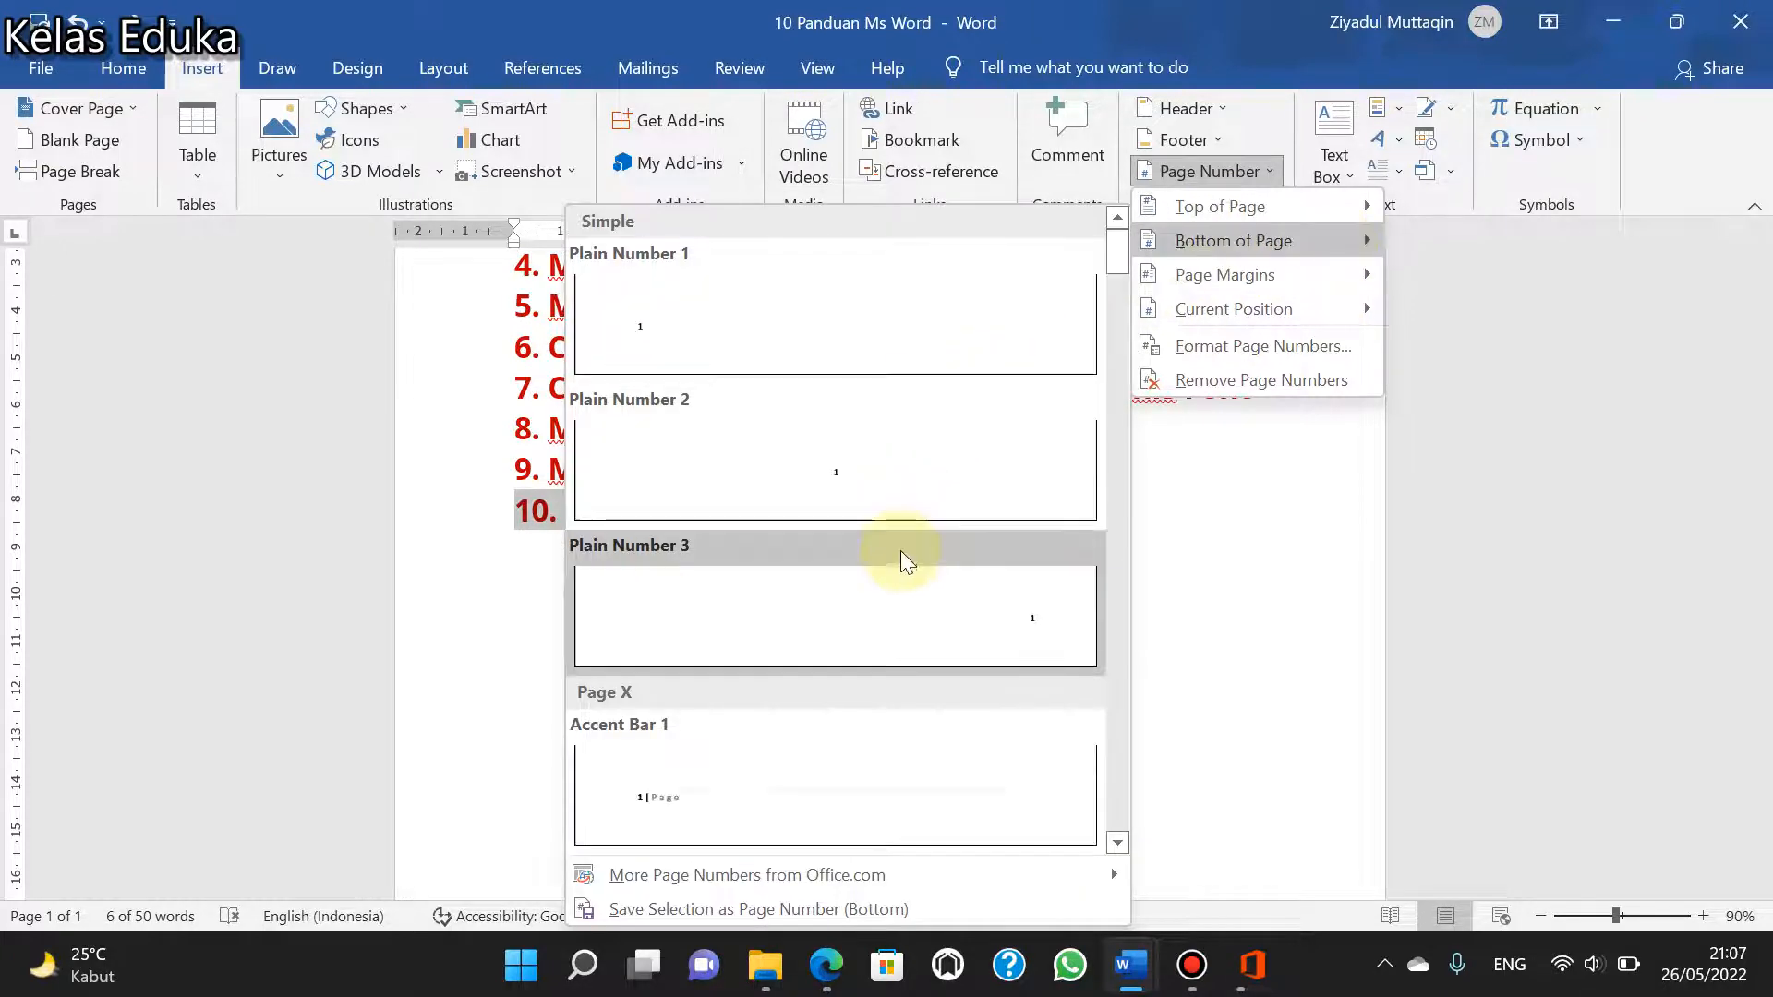
mouse_move(1272, 281)
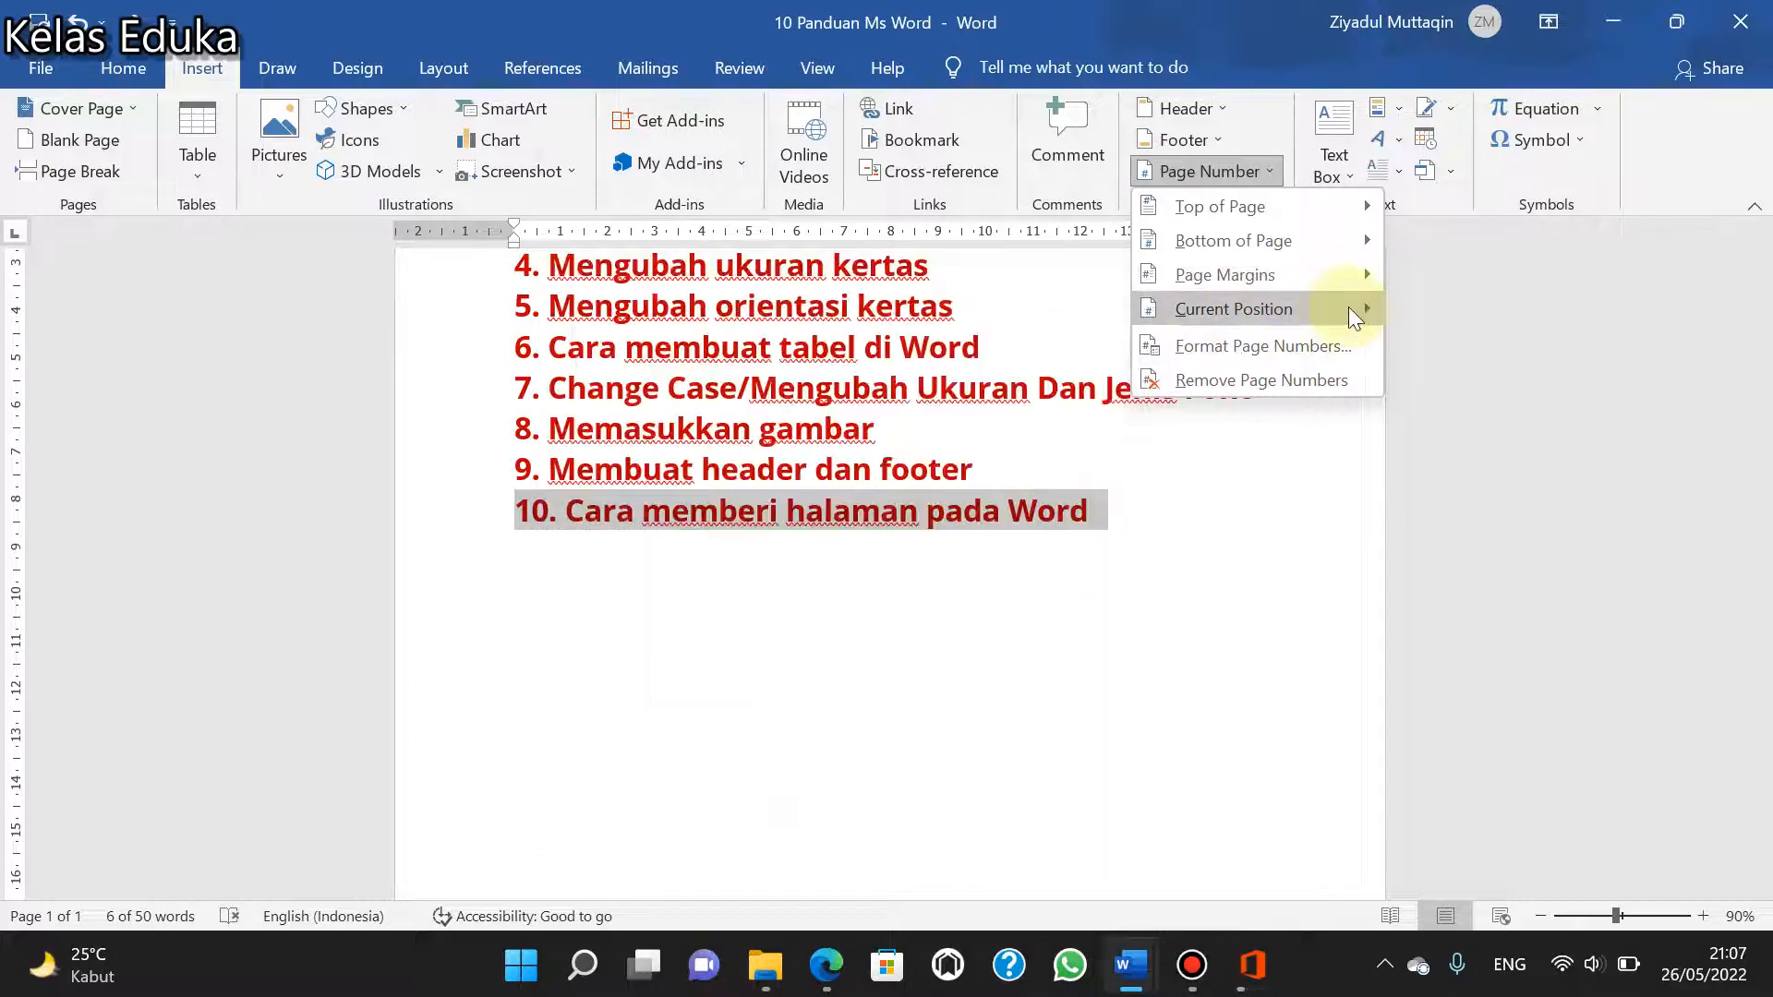
mouse_move(1348, 307)
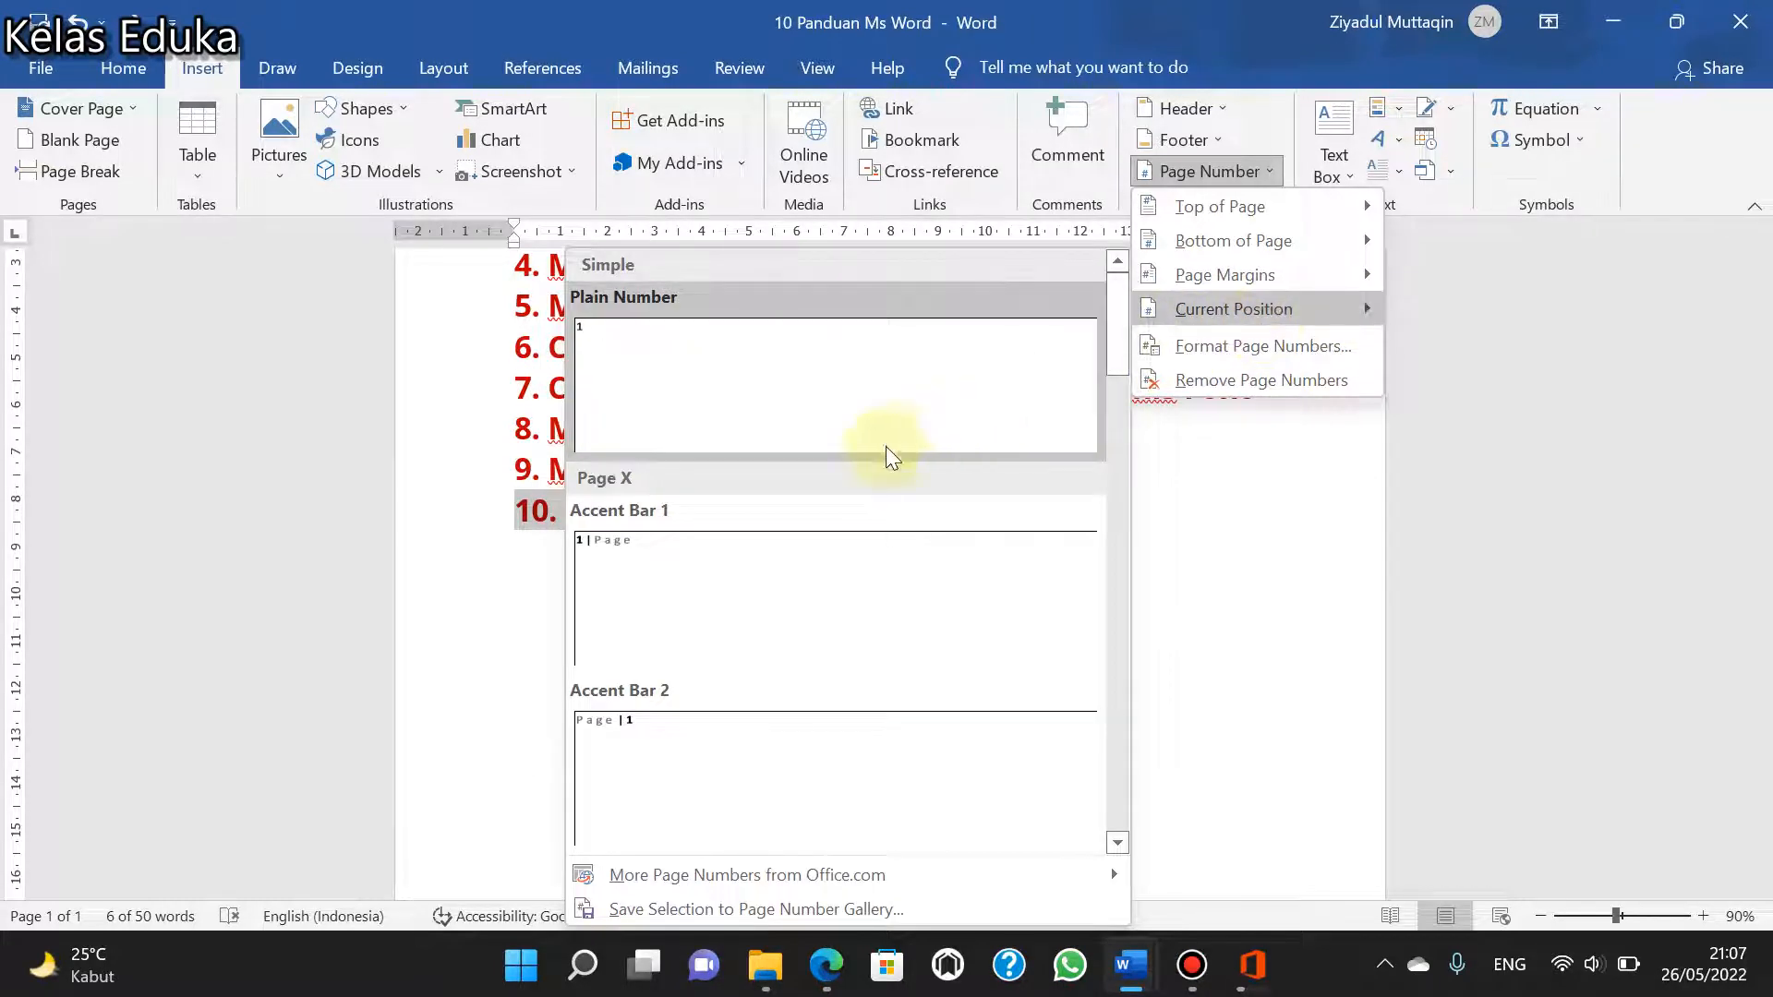
scroll(657, 698, down, 3)
scroll(656, 698, down, 3)
scroll(778, 591, up, 6)
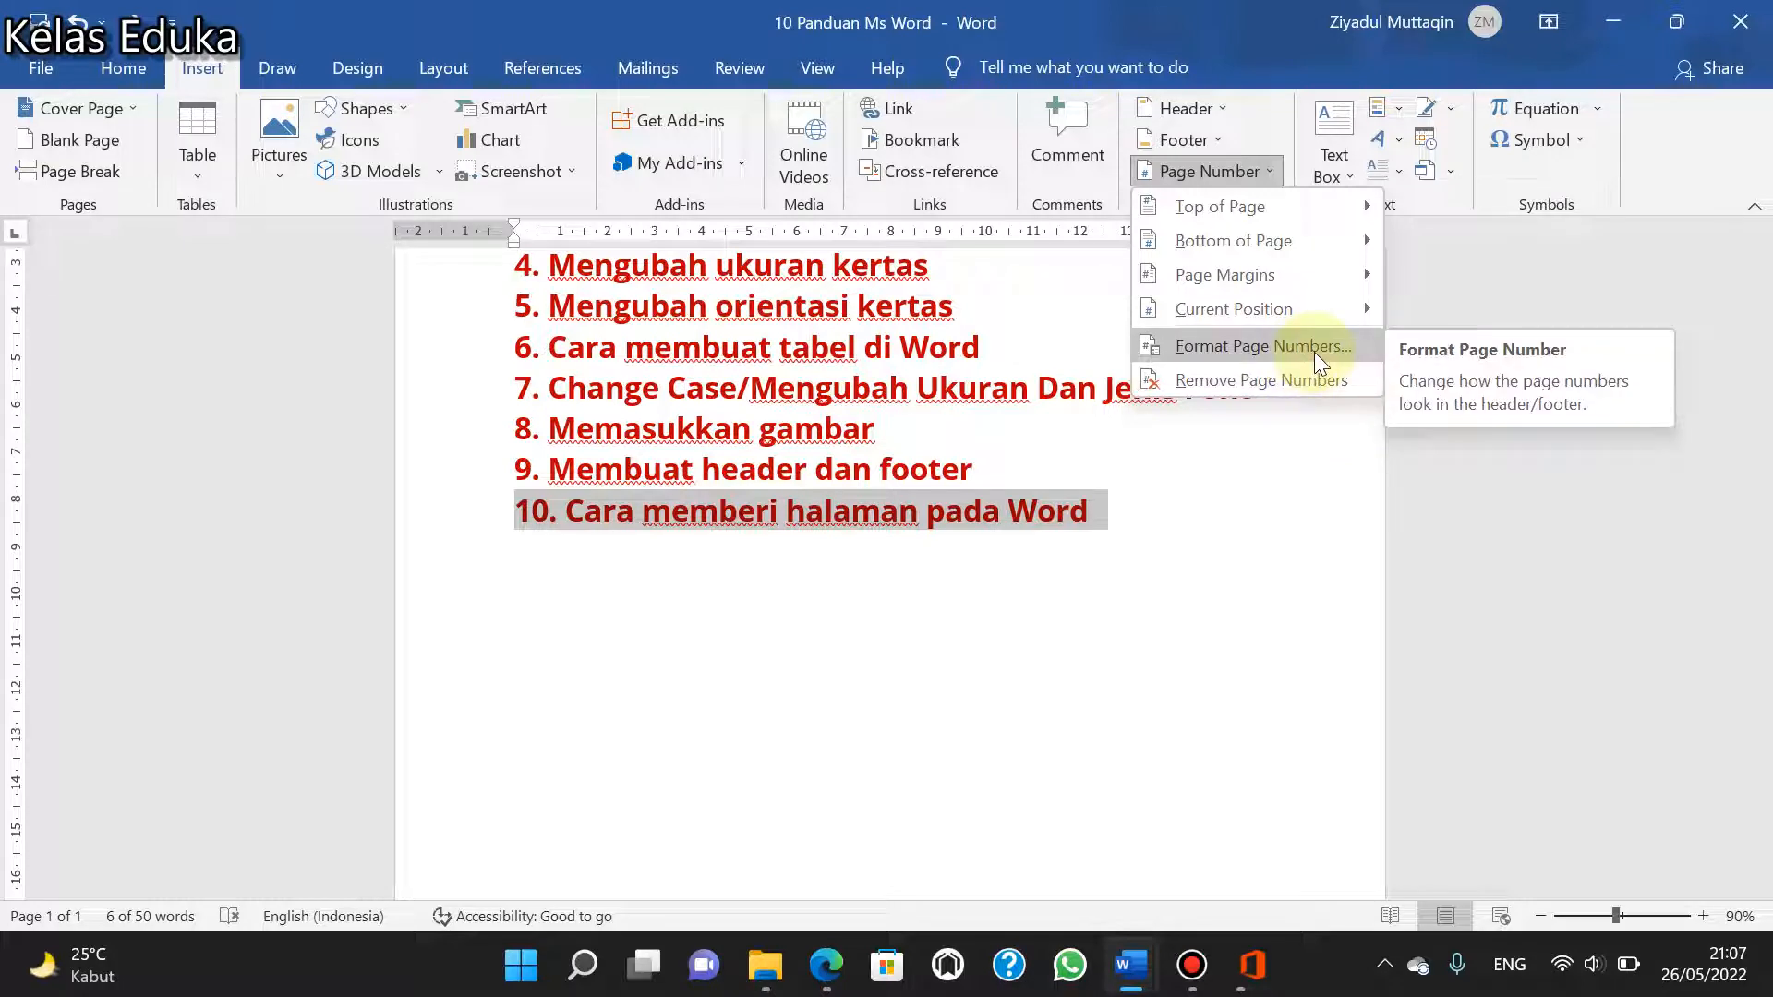
click(932, 473)
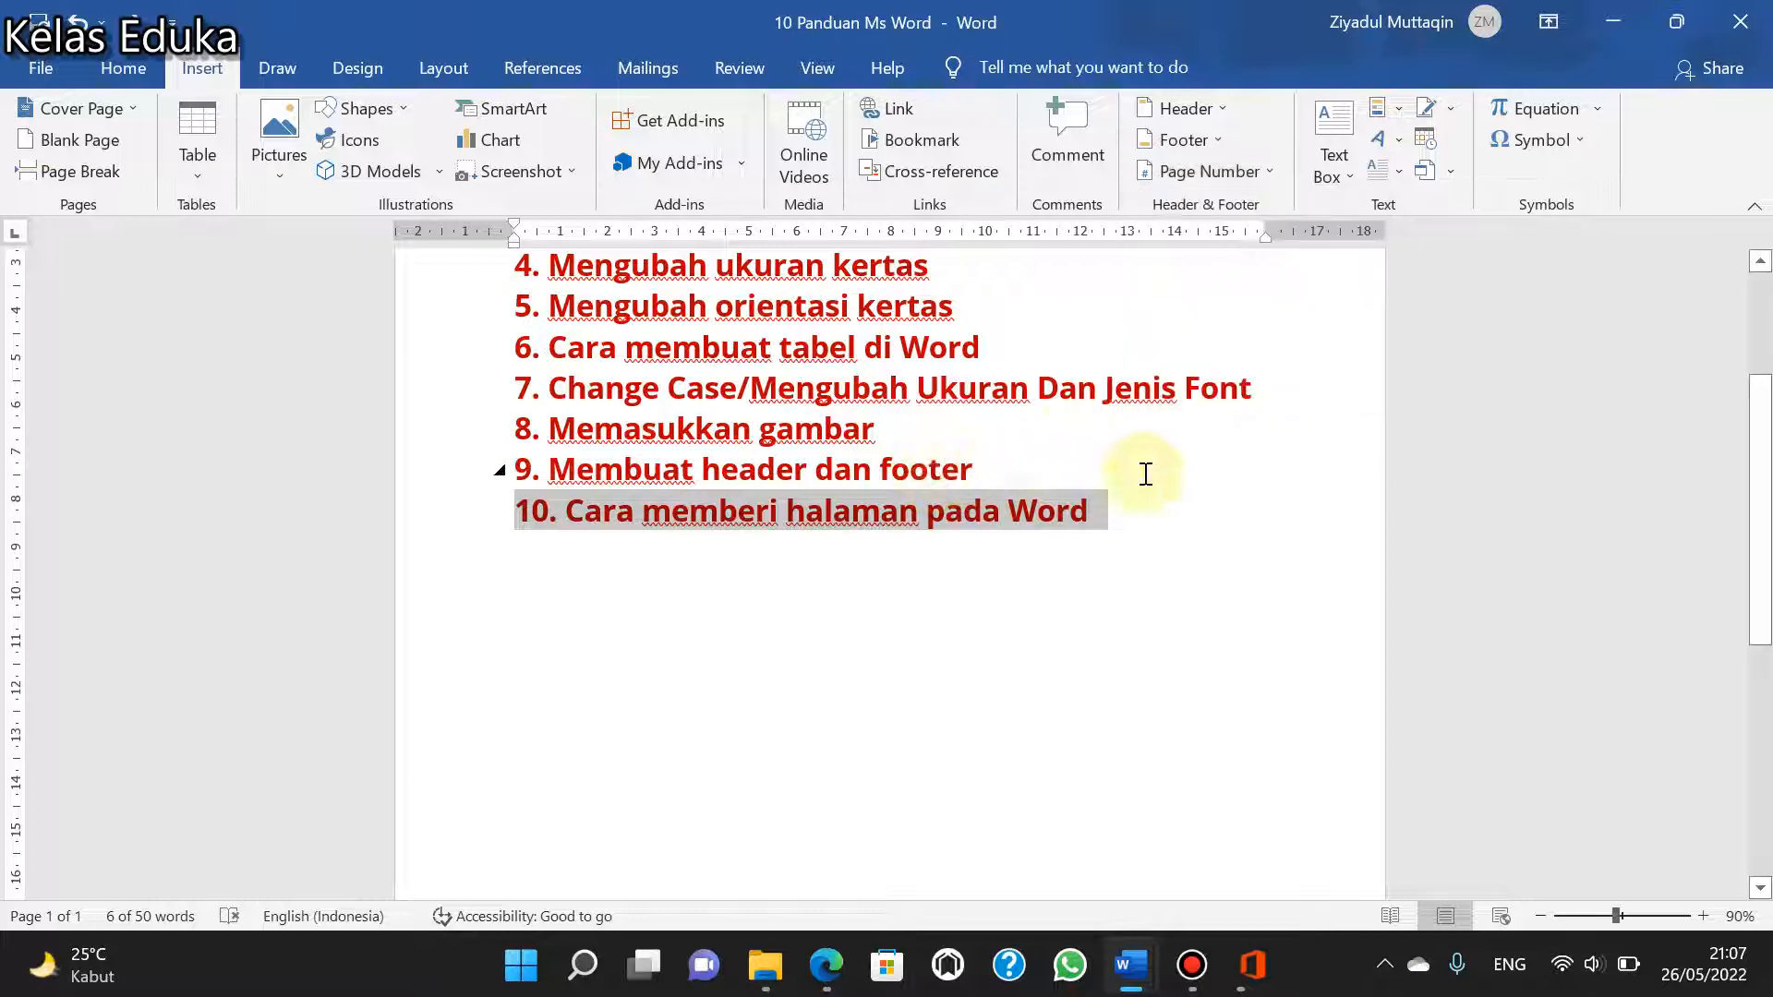
- Return to the Home commands and place the cursor in the blank area below item 10, clearing the selection
scroll(1145, 473, up, 4)
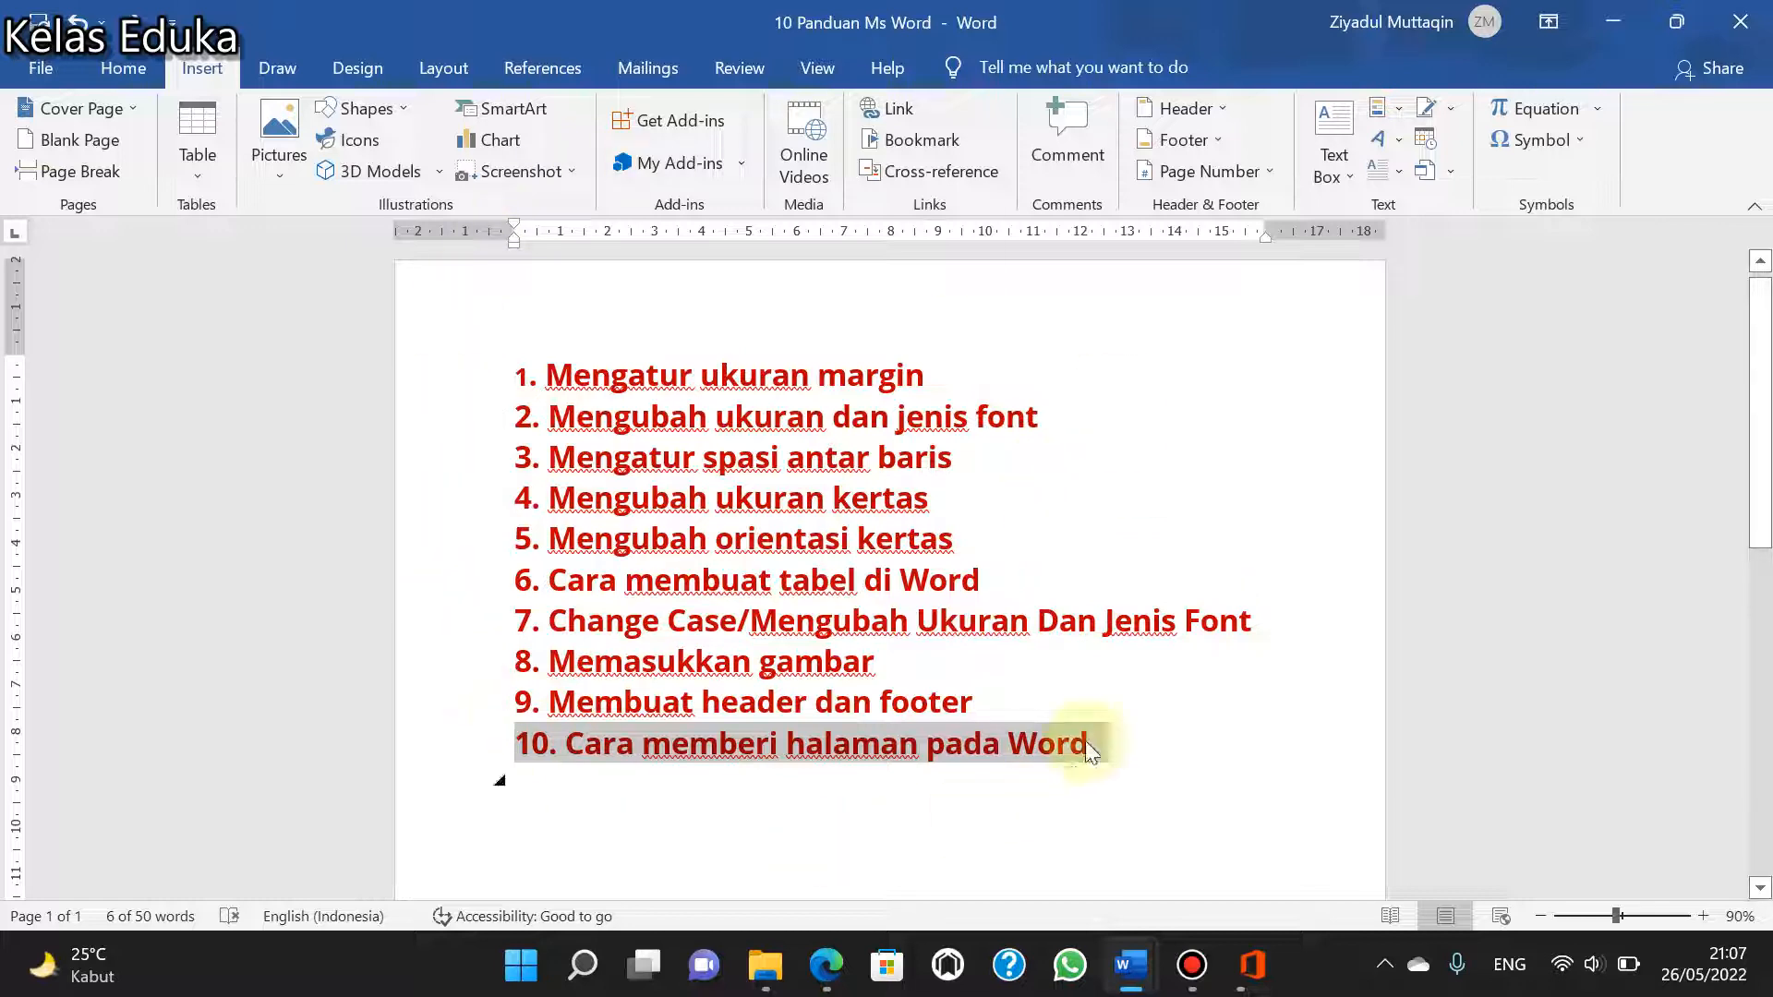
click(130, 72)
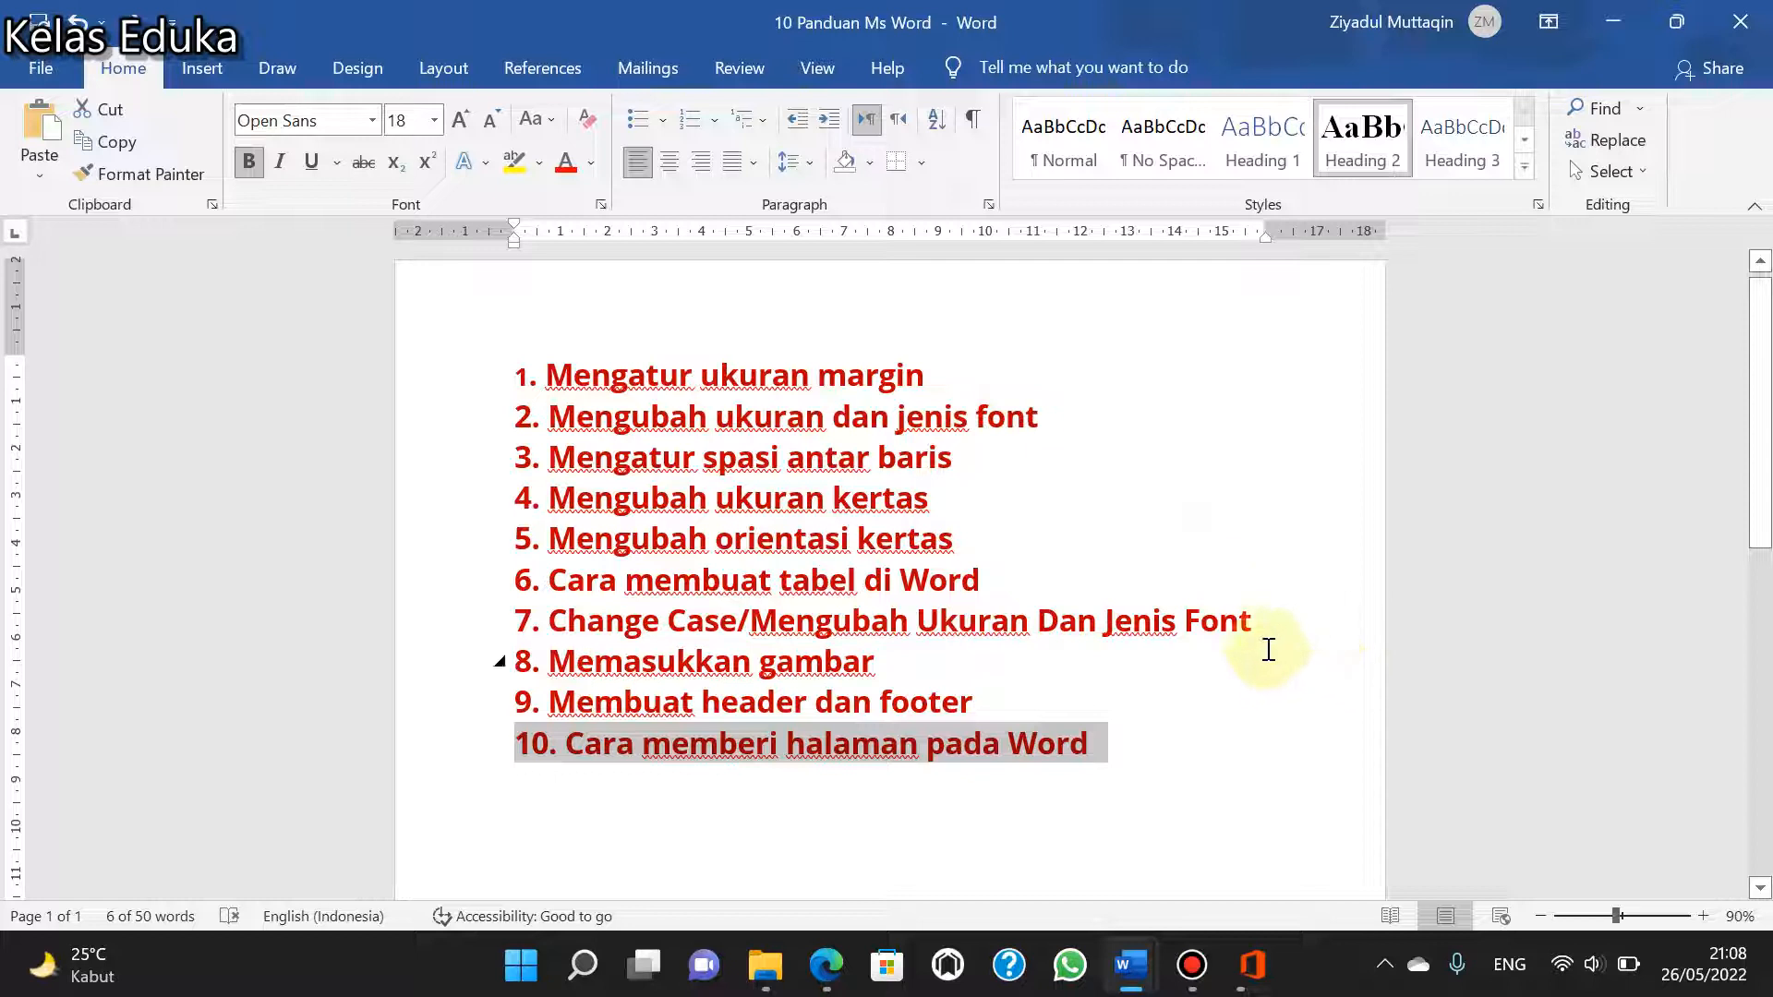
scroll(1145, 702, down, 3)
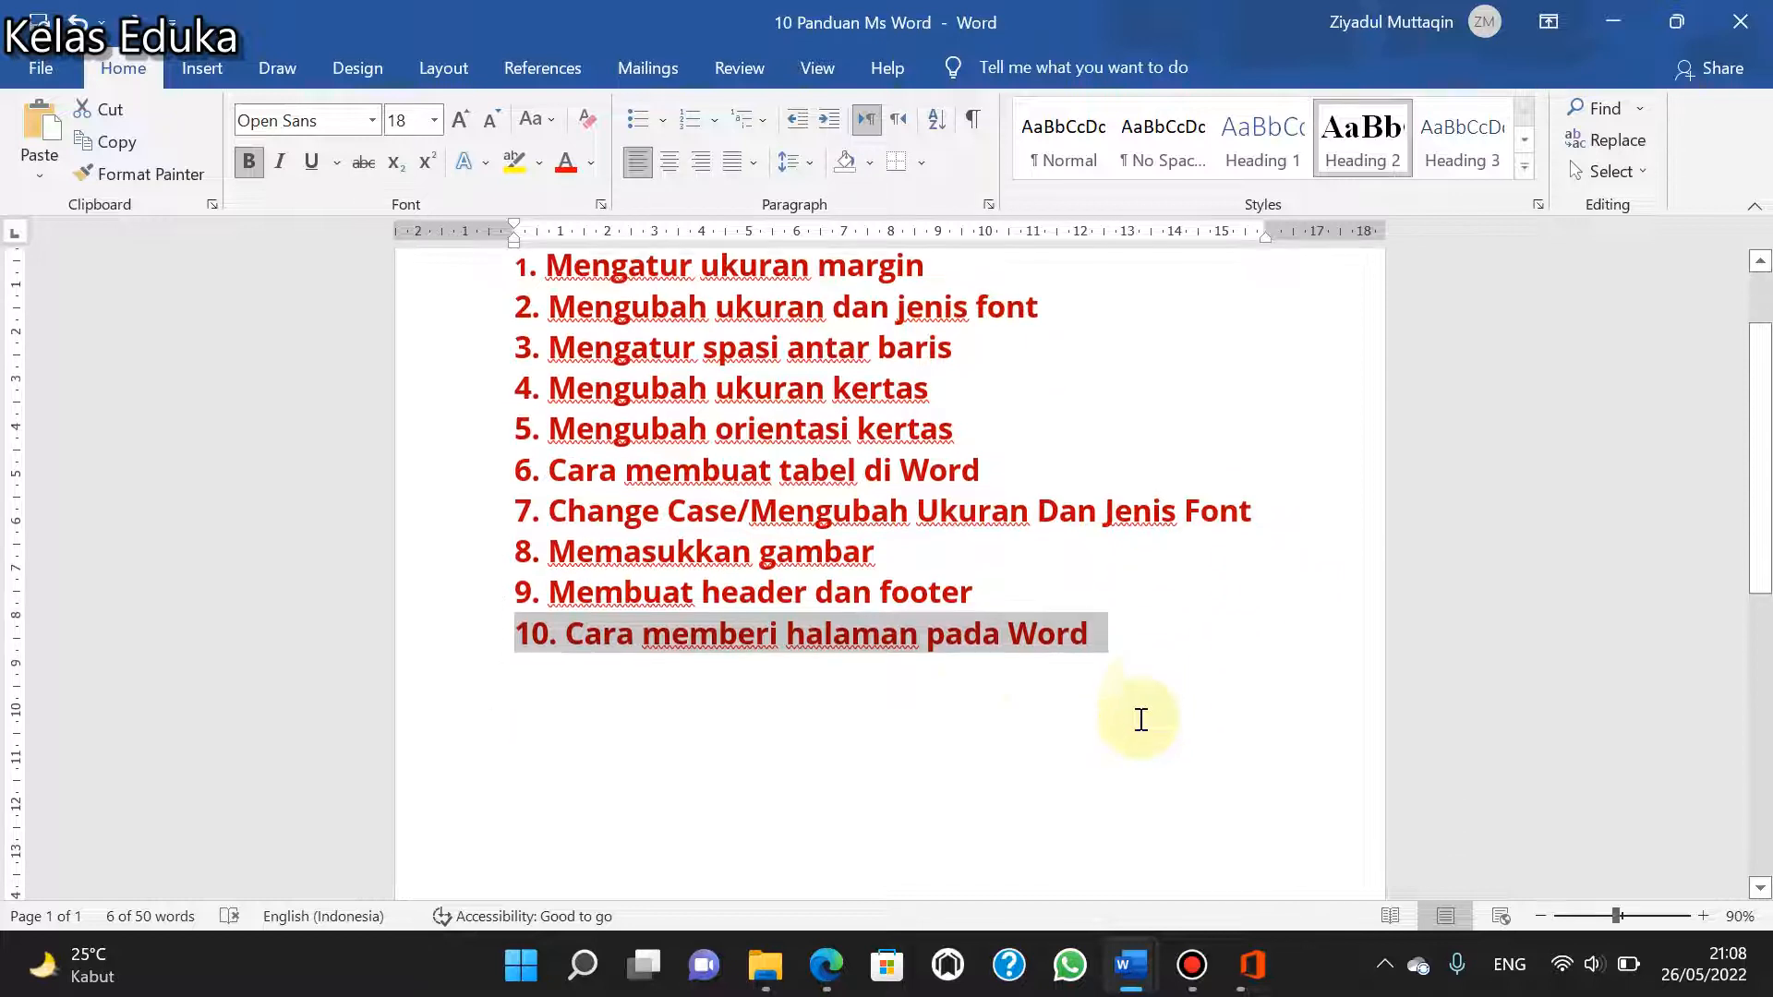
click(890, 719)
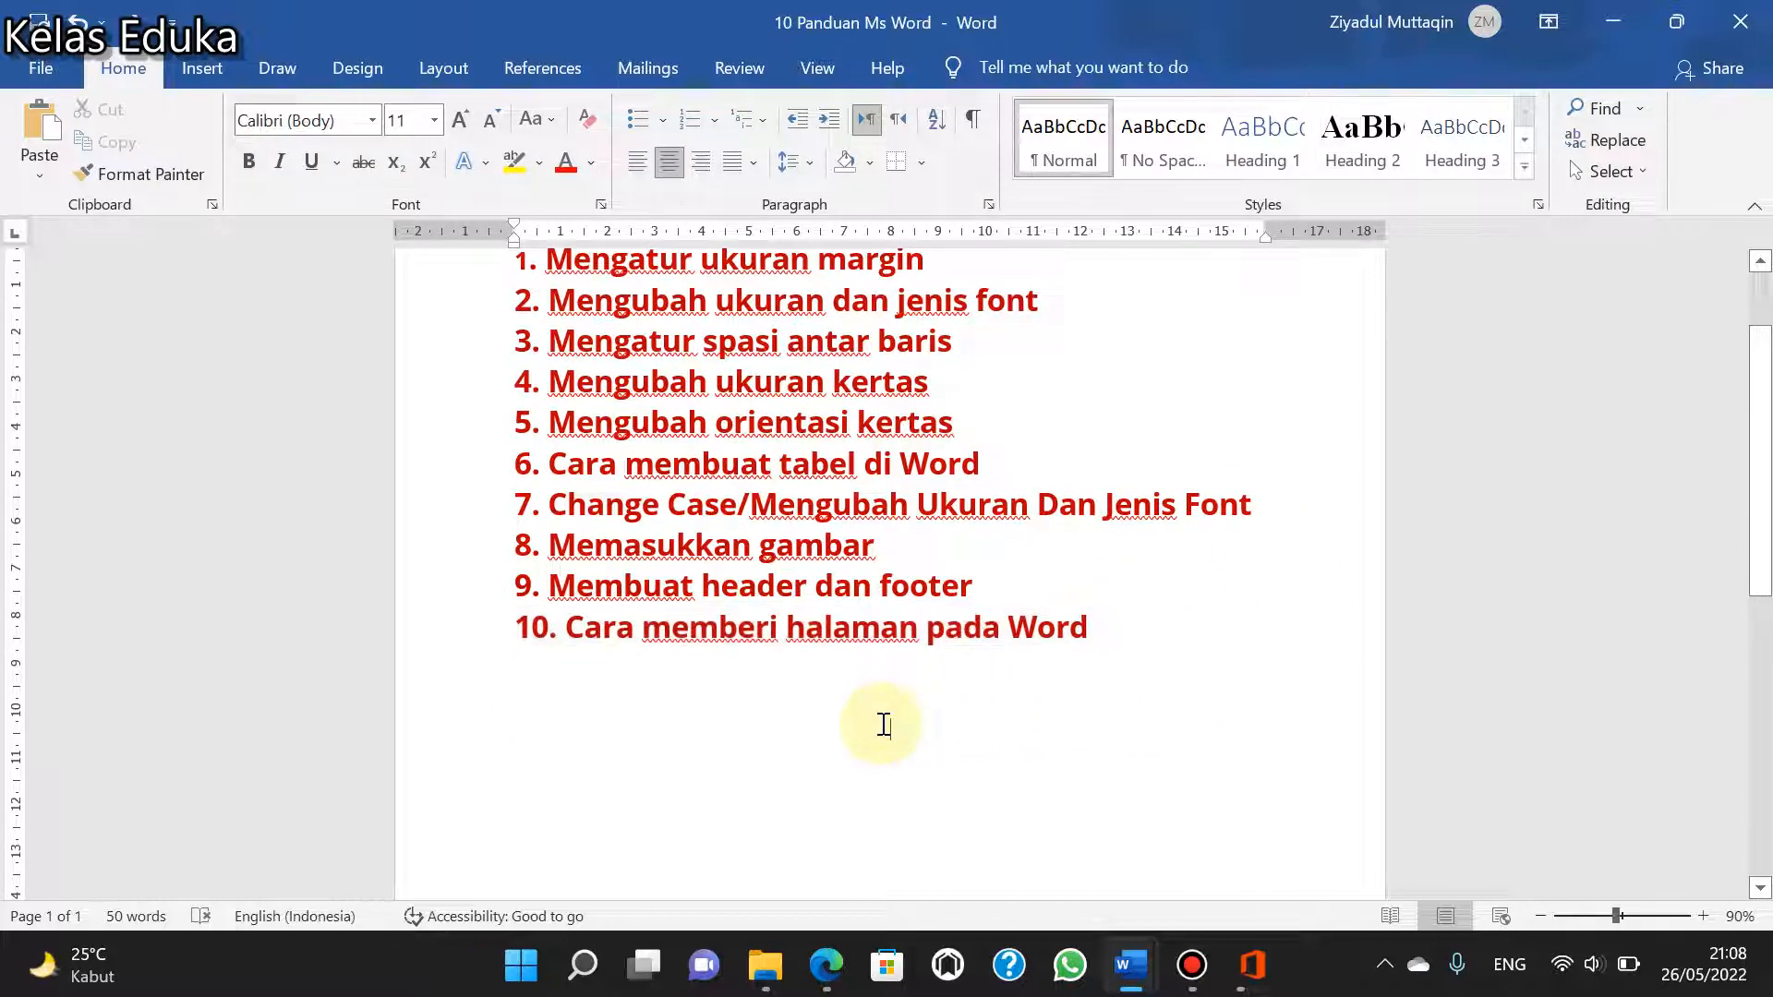